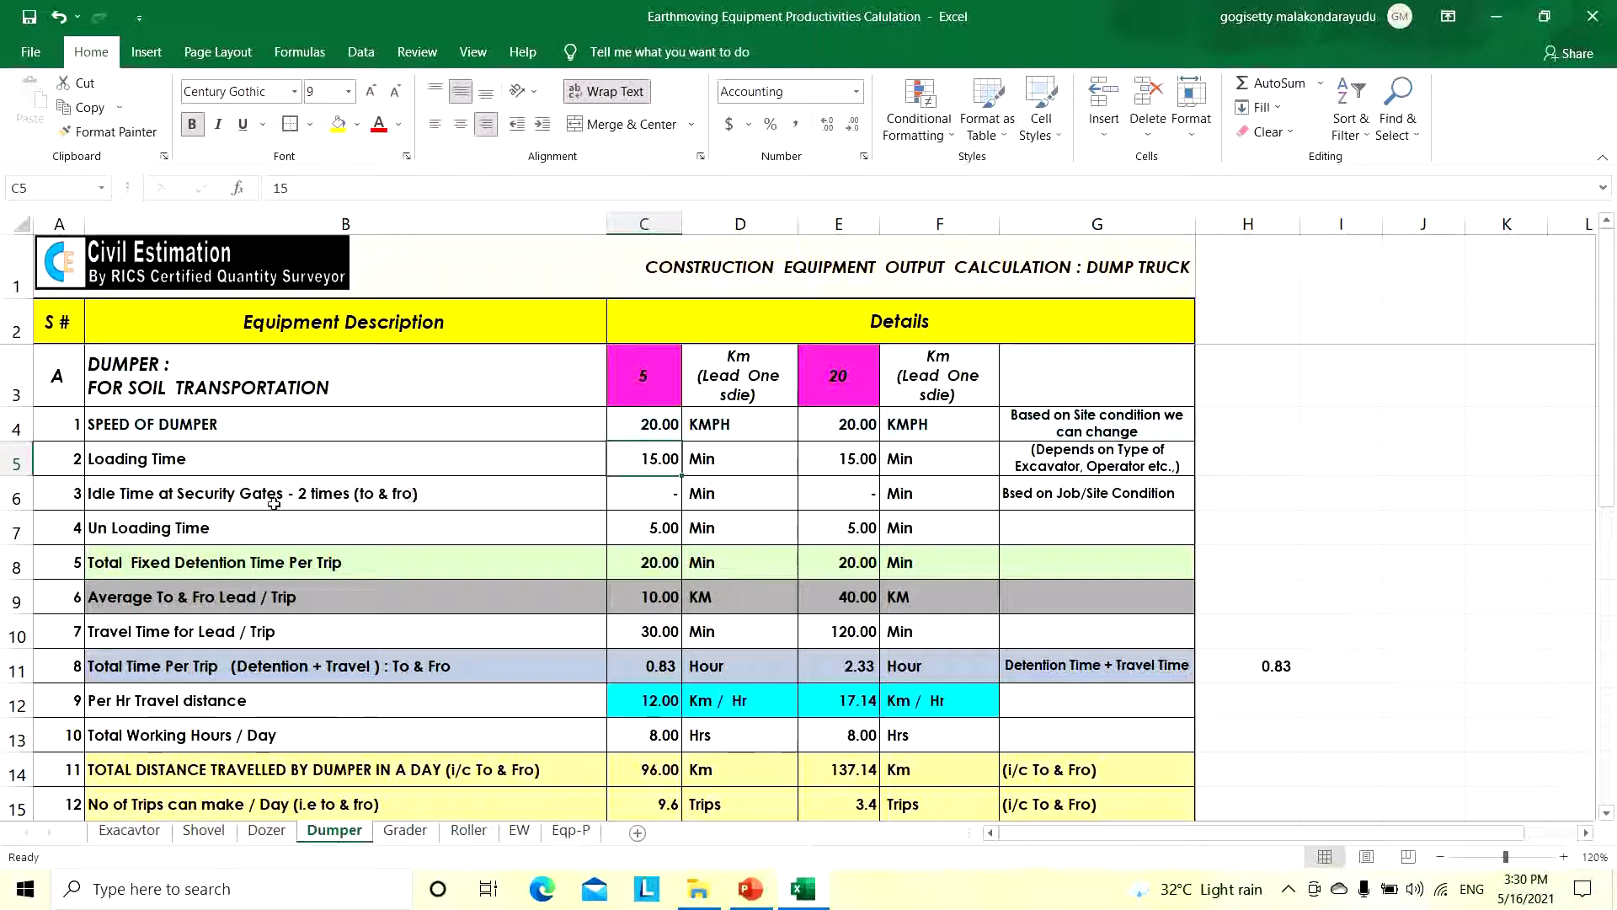
Review the security-gate idle time in C6 alongside the site map slide in the PowerPoint presentation
{"action": "left_click", "coordinate": [653, 495]}
{"action": "key", "text": "alt+Tab"}
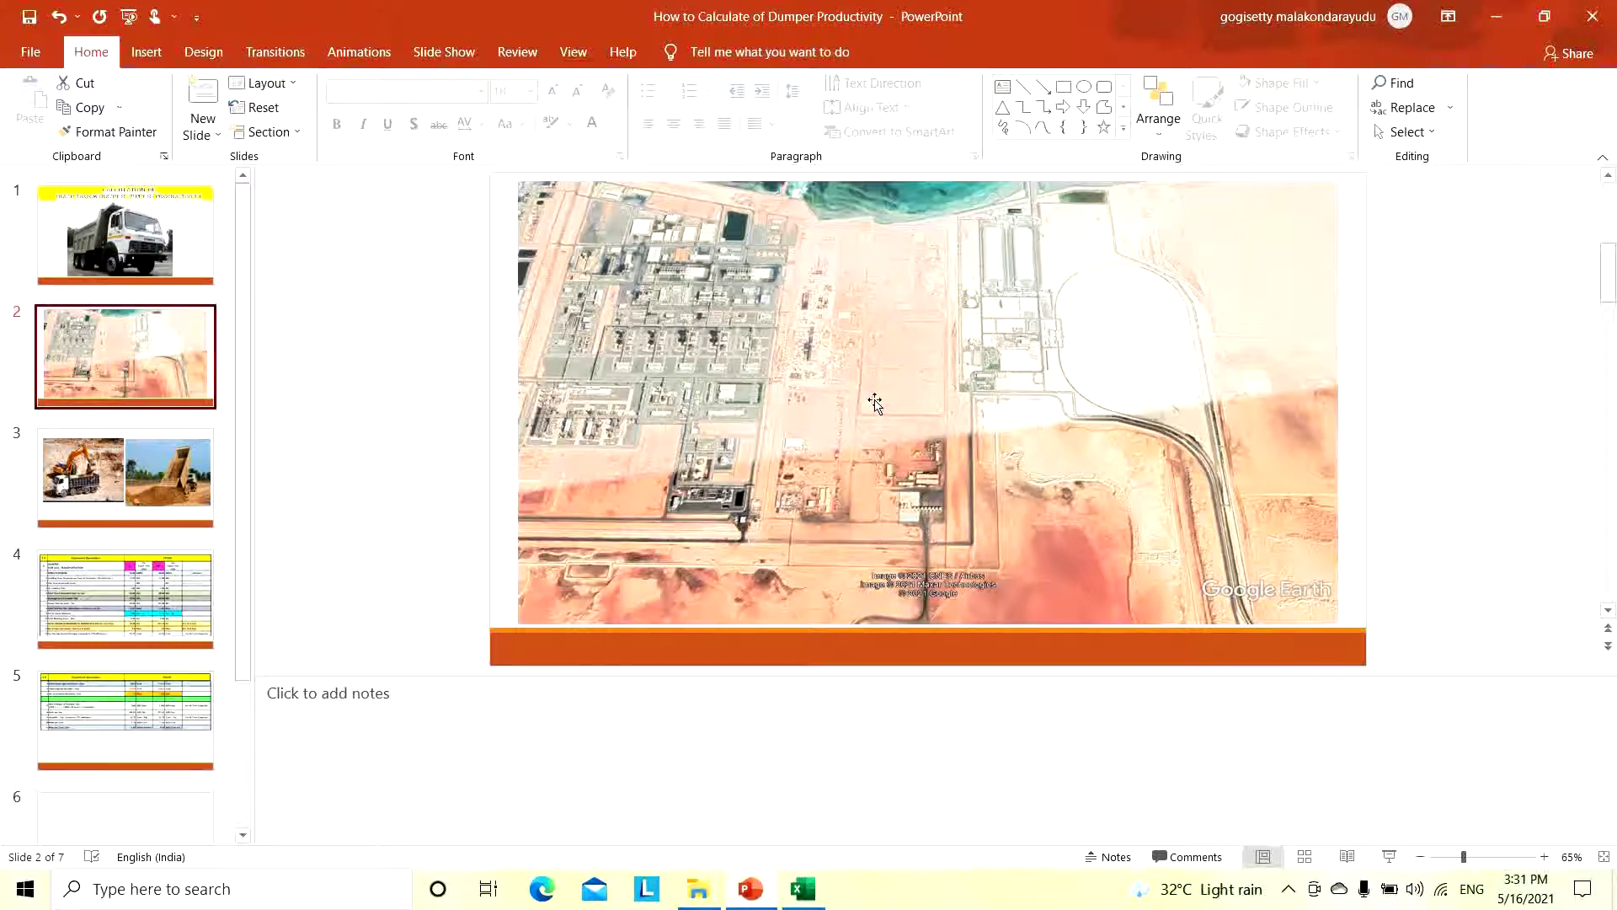
{"action": "key", "text": "alt+Tab"}
{"action": "left_click", "coordinate": [641, 489]}
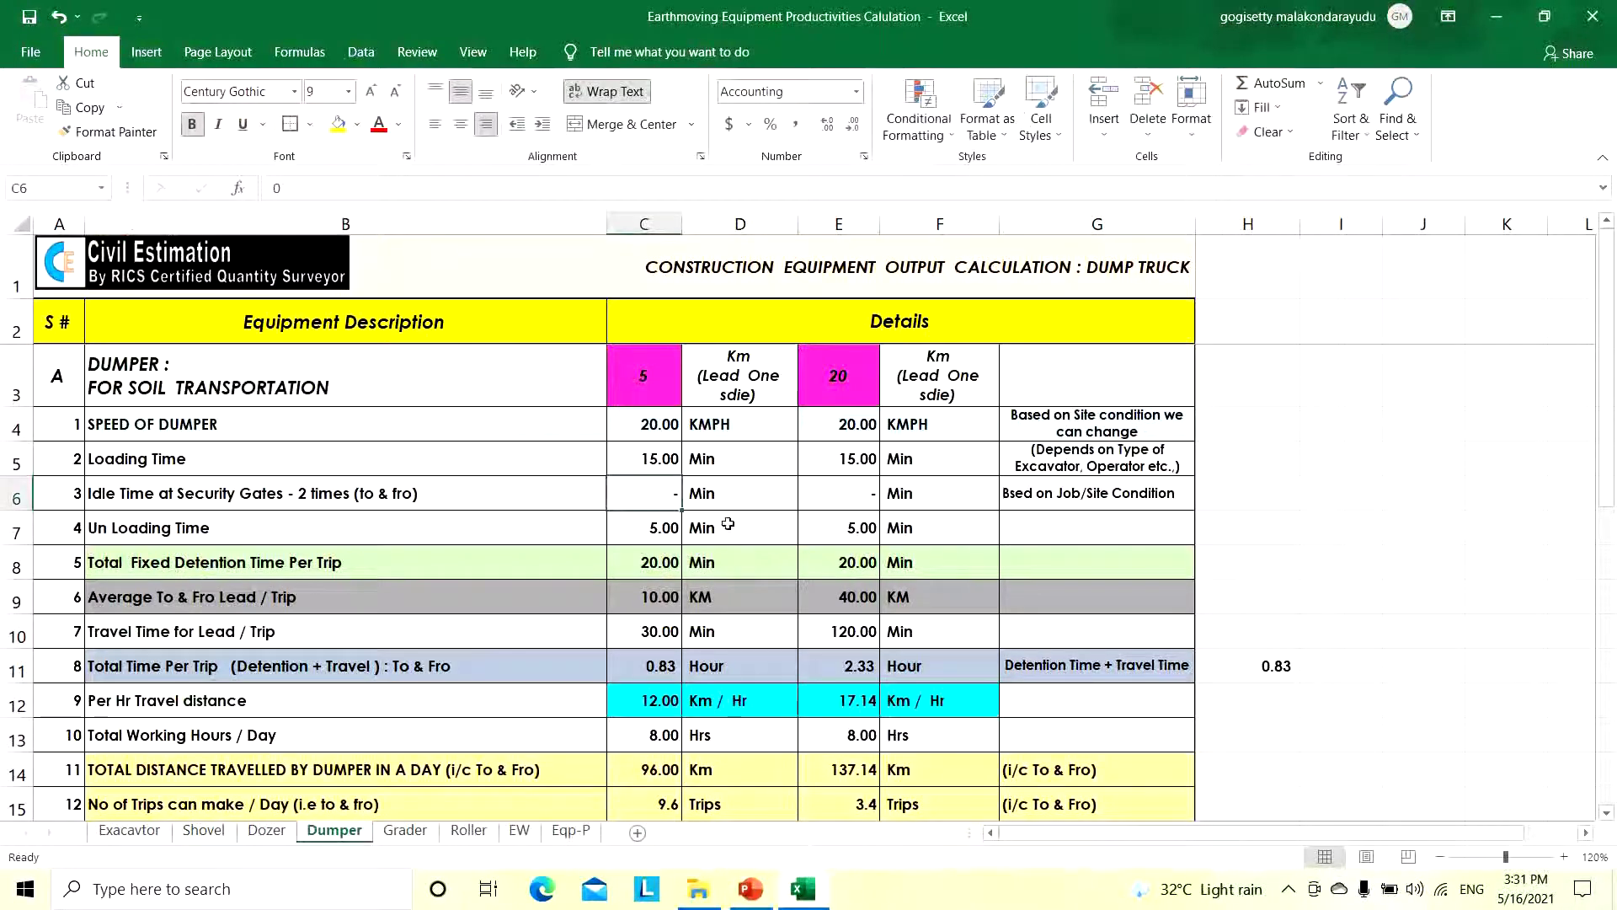
Compare the unloading time in C7 with the loading and dumping photos on slide 3 of the PowerPoint presentation
{"action": "left_click", "coordinate": [644, 523]}
{"action": "key", "text": "alt+Tab"}
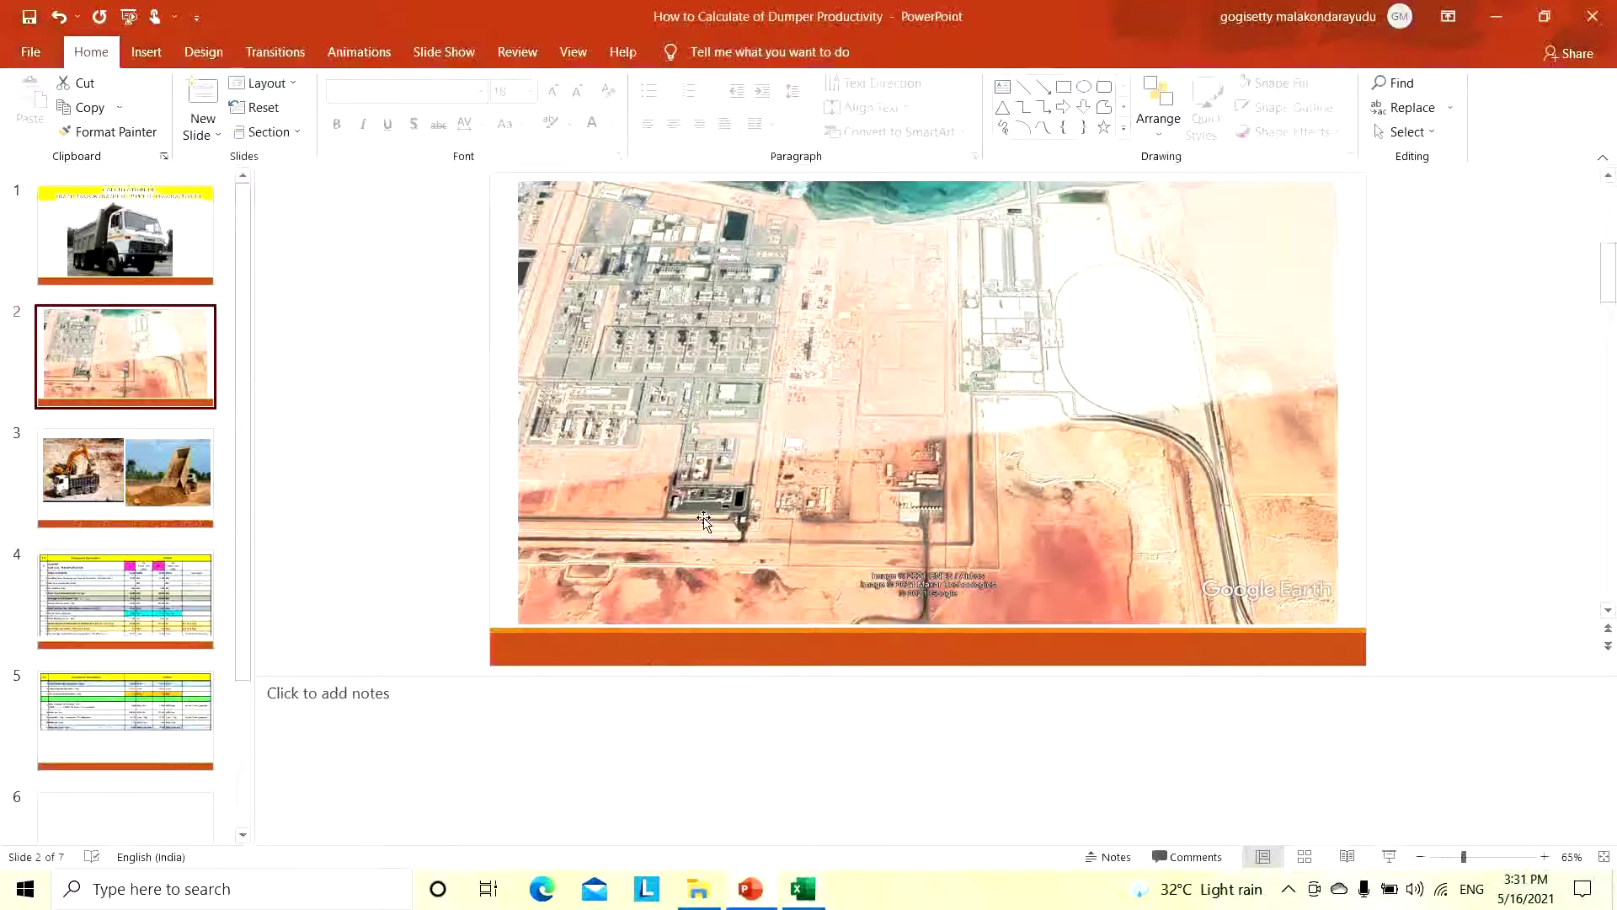
{"action": "left_click", "coordinate": [110, 524]}
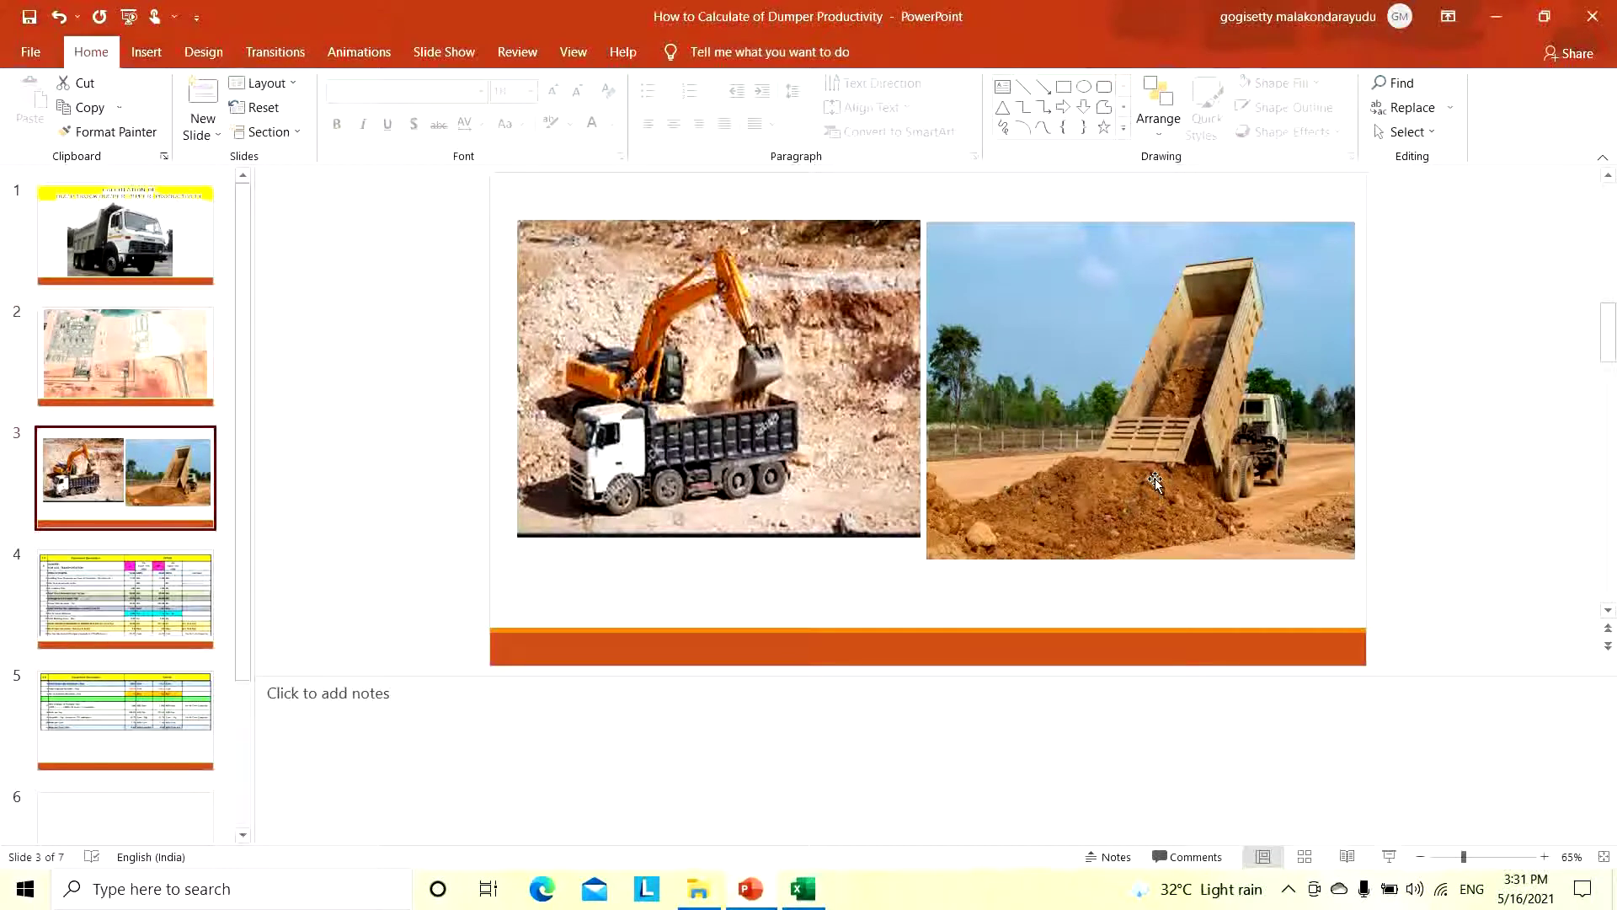
{"action": "key", "text": "alt+Tab"}
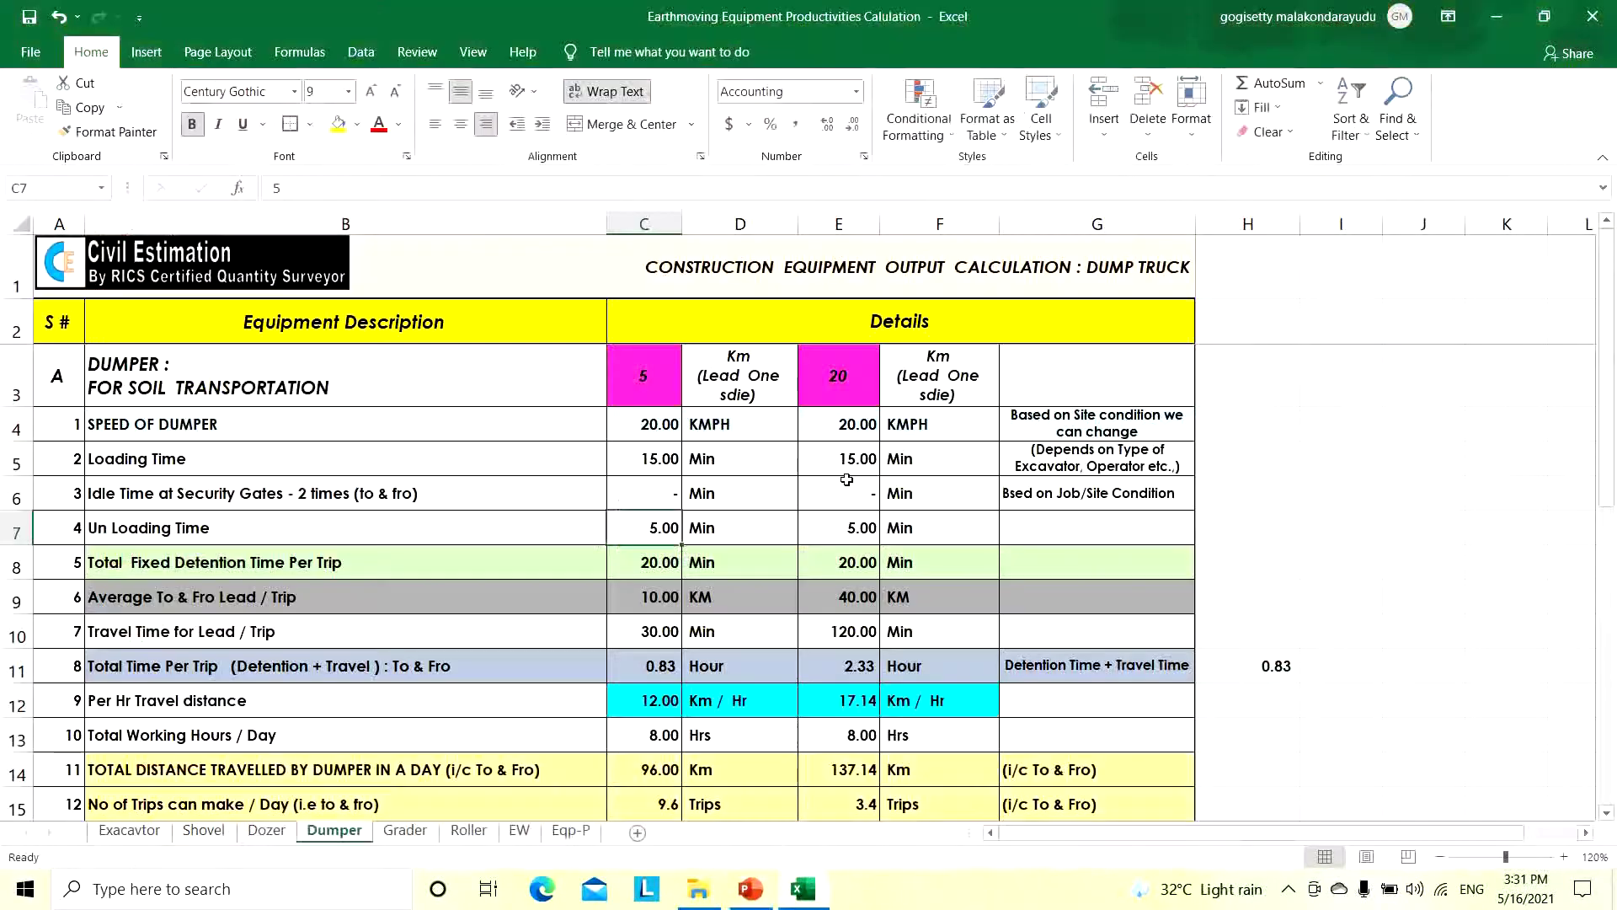
Show the site map on slide 2 of the PowerPoint presentation once more and return to the Excel workbook
{"action": "key", "text": "alt+Tab"}
{"action": "key", "text": "Home"}
{"action": "left_click", "coordinate": [127, 358]}
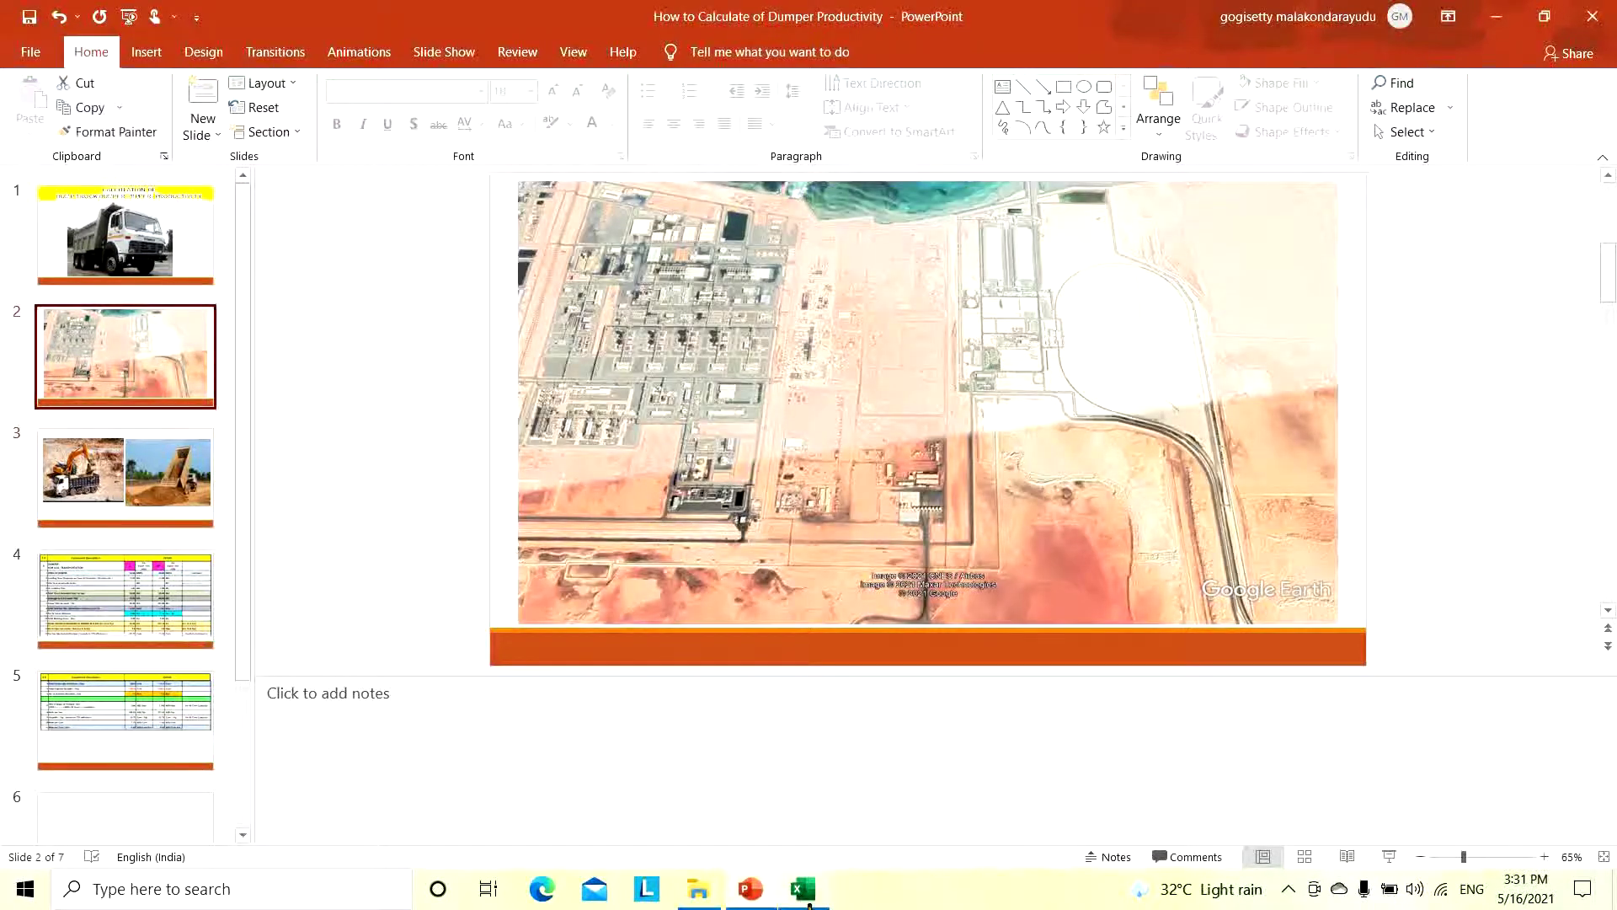
{"action": "key", "text": "alt+Tab"}
Inspect the Total Fixed Detention Time Per Trip formula in C8 and the cells it sums
{"action": "left_click", "coordinate": [661, 567]}
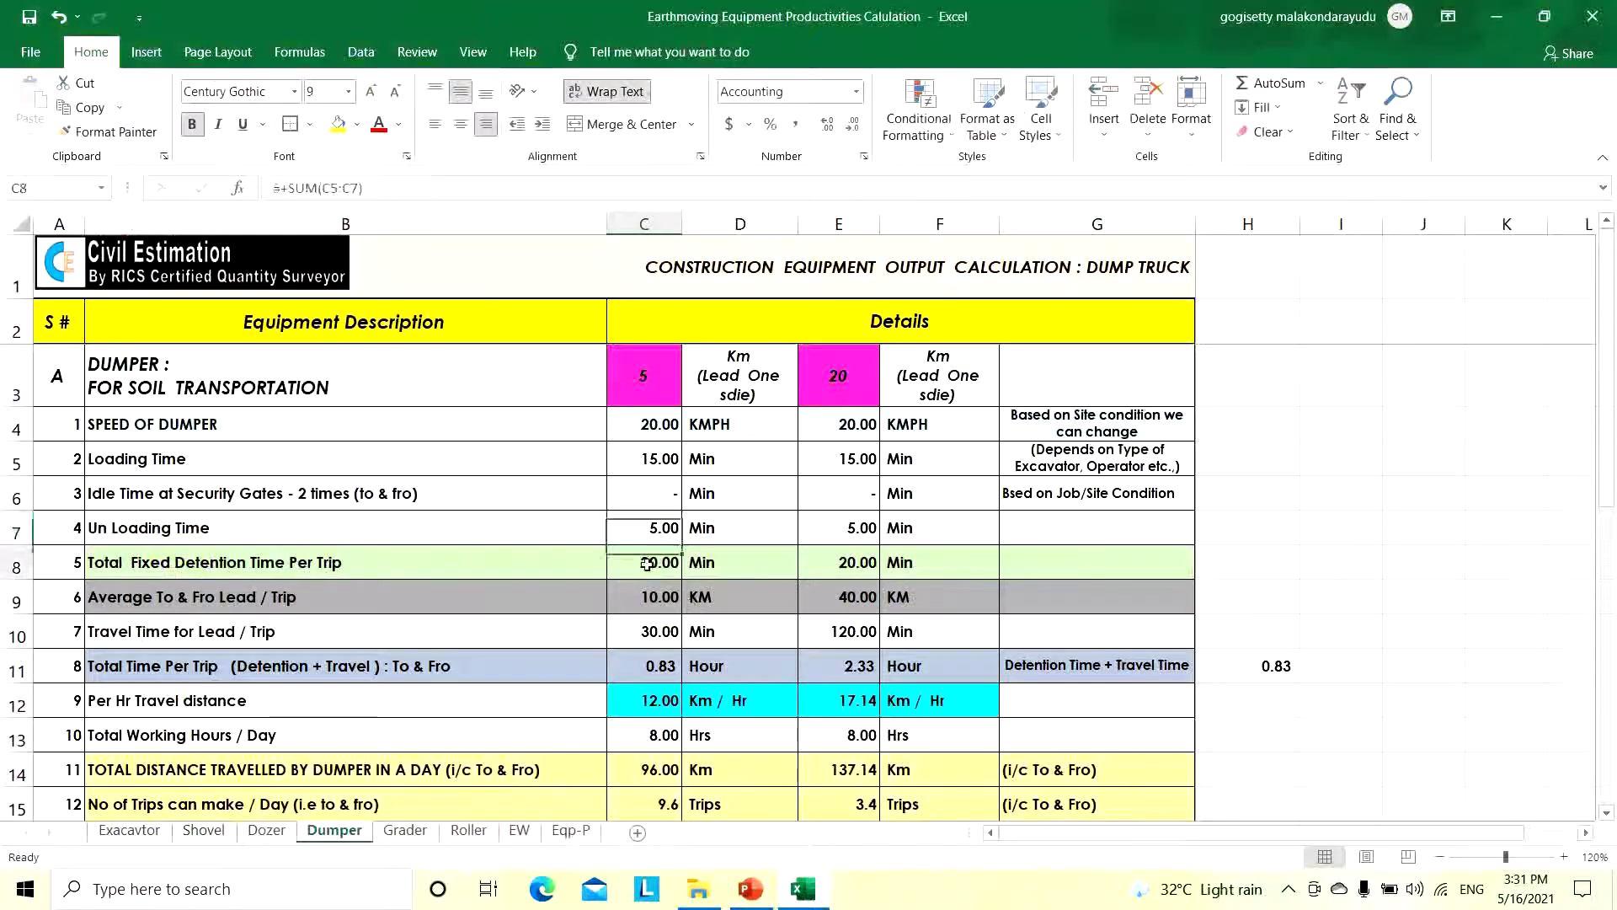
{"action": "left_click", "coordinate": [144, 551]}
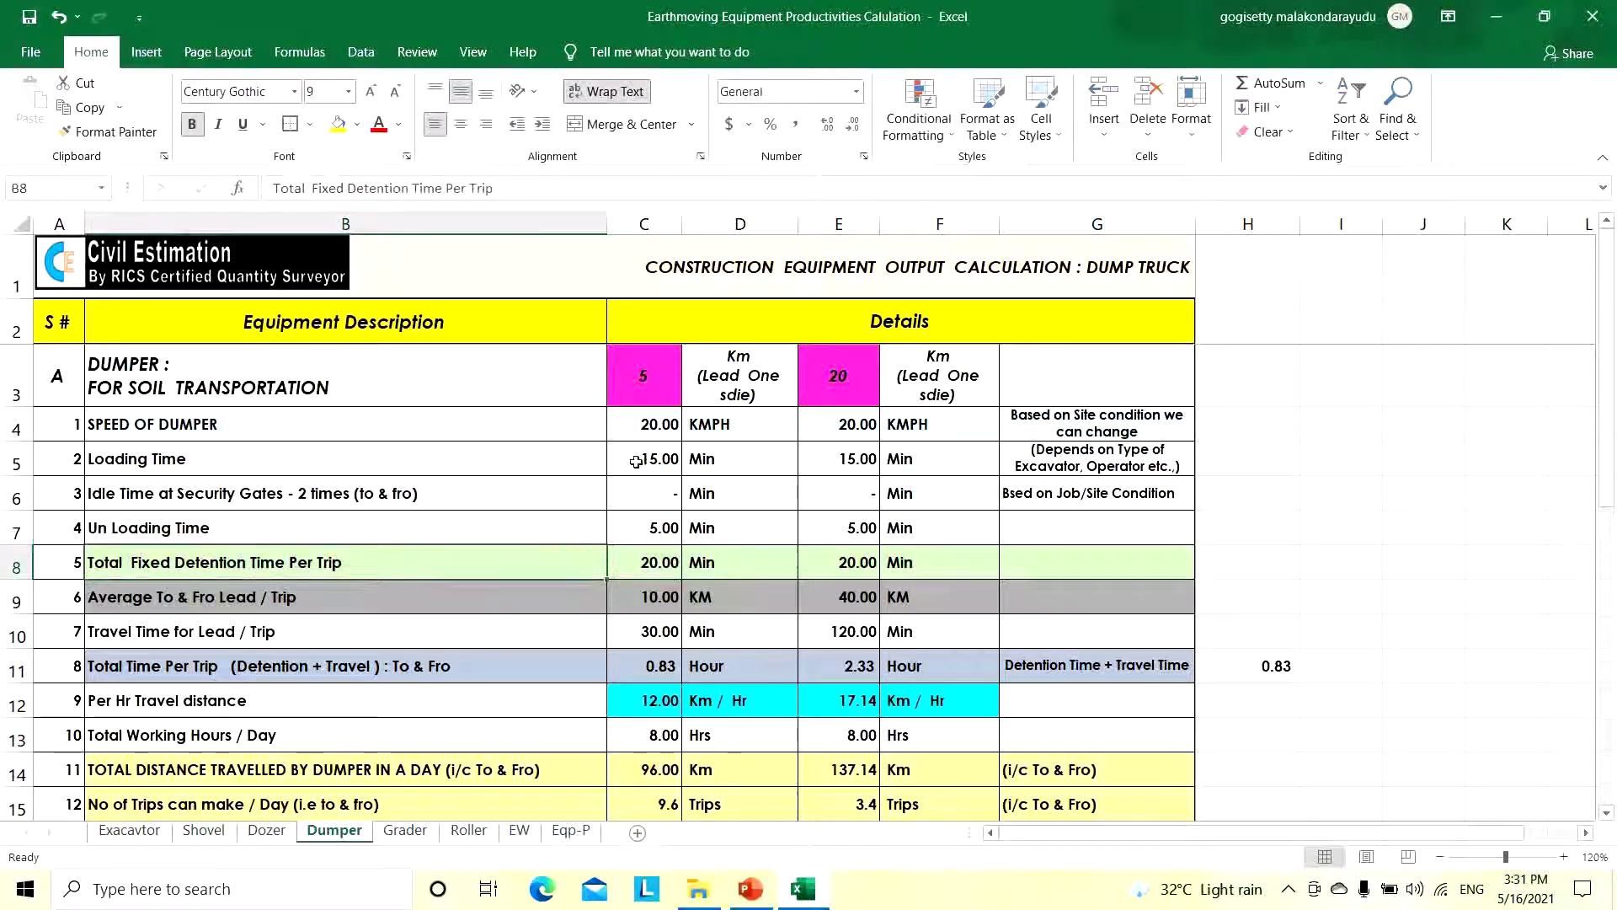
{"action": "double_click", "coordinate": [647, 559]}
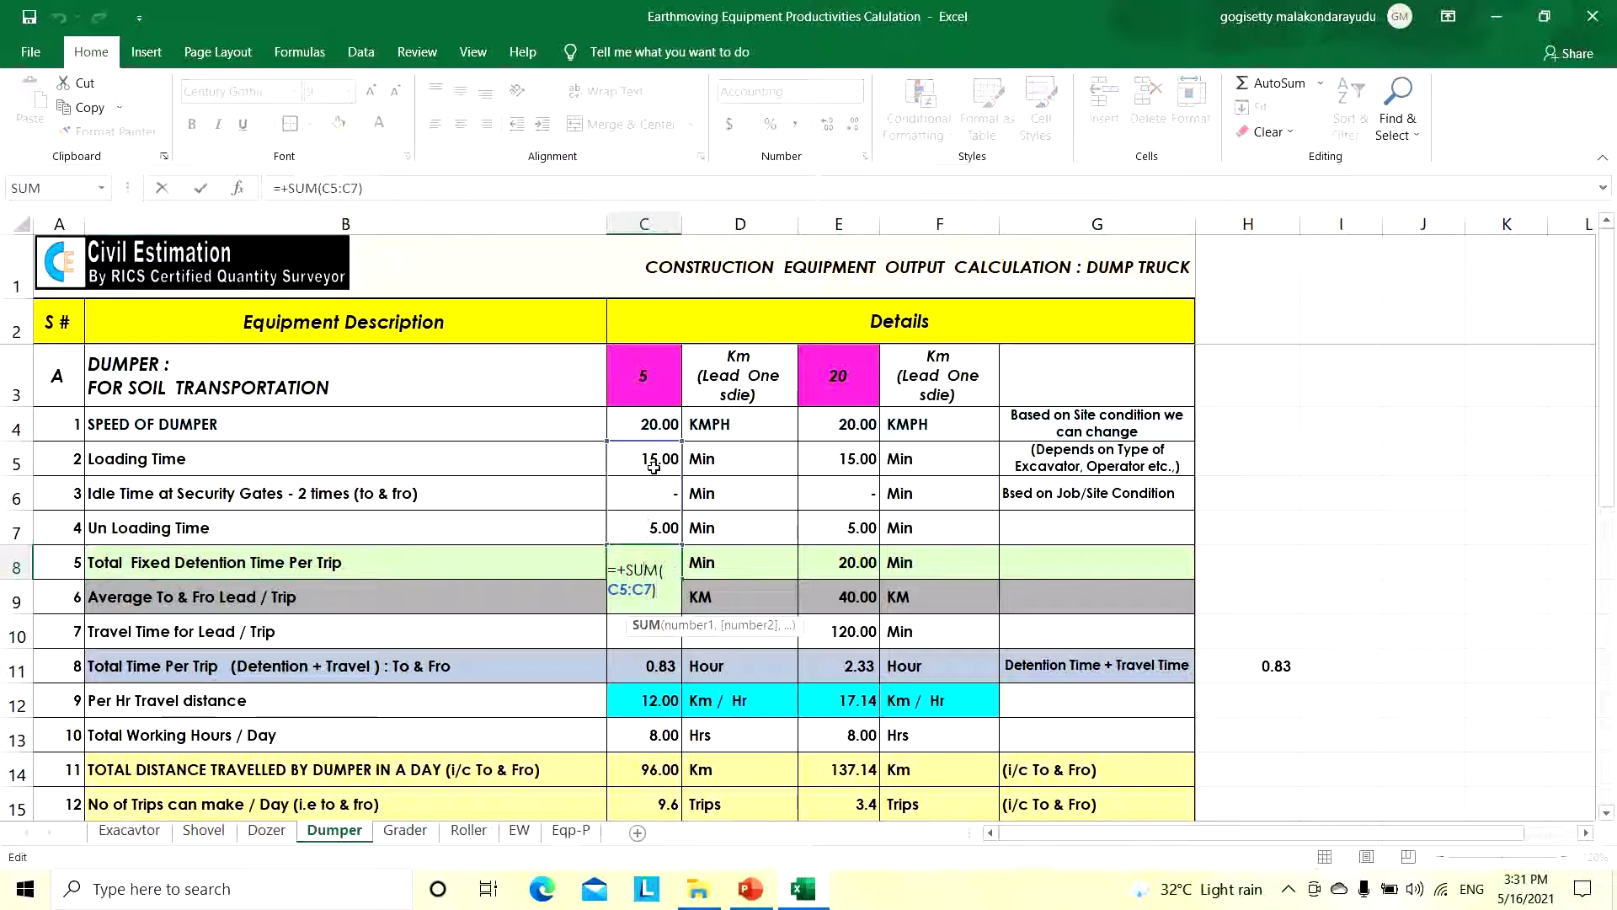
{"action": "key", "text": "Escape"}
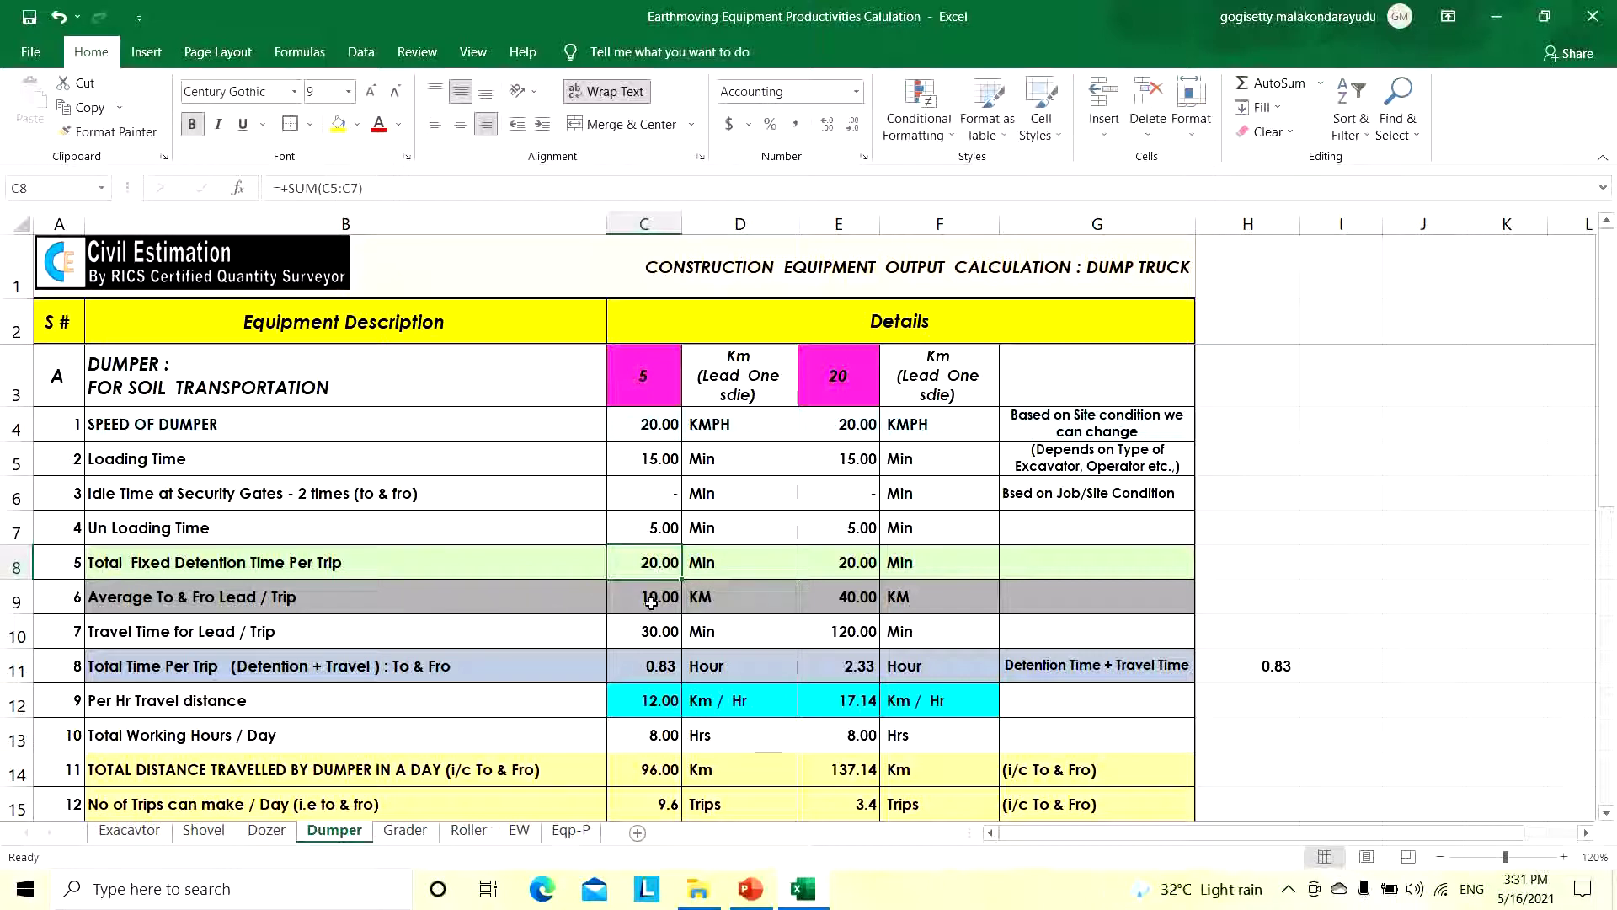
Inspect the formulas for Average To & Fro Lead in C9 and Travel Time for Lead in C10, starting from the one-way lead
{"action": "left_click", "coordinate": [644, 383]}
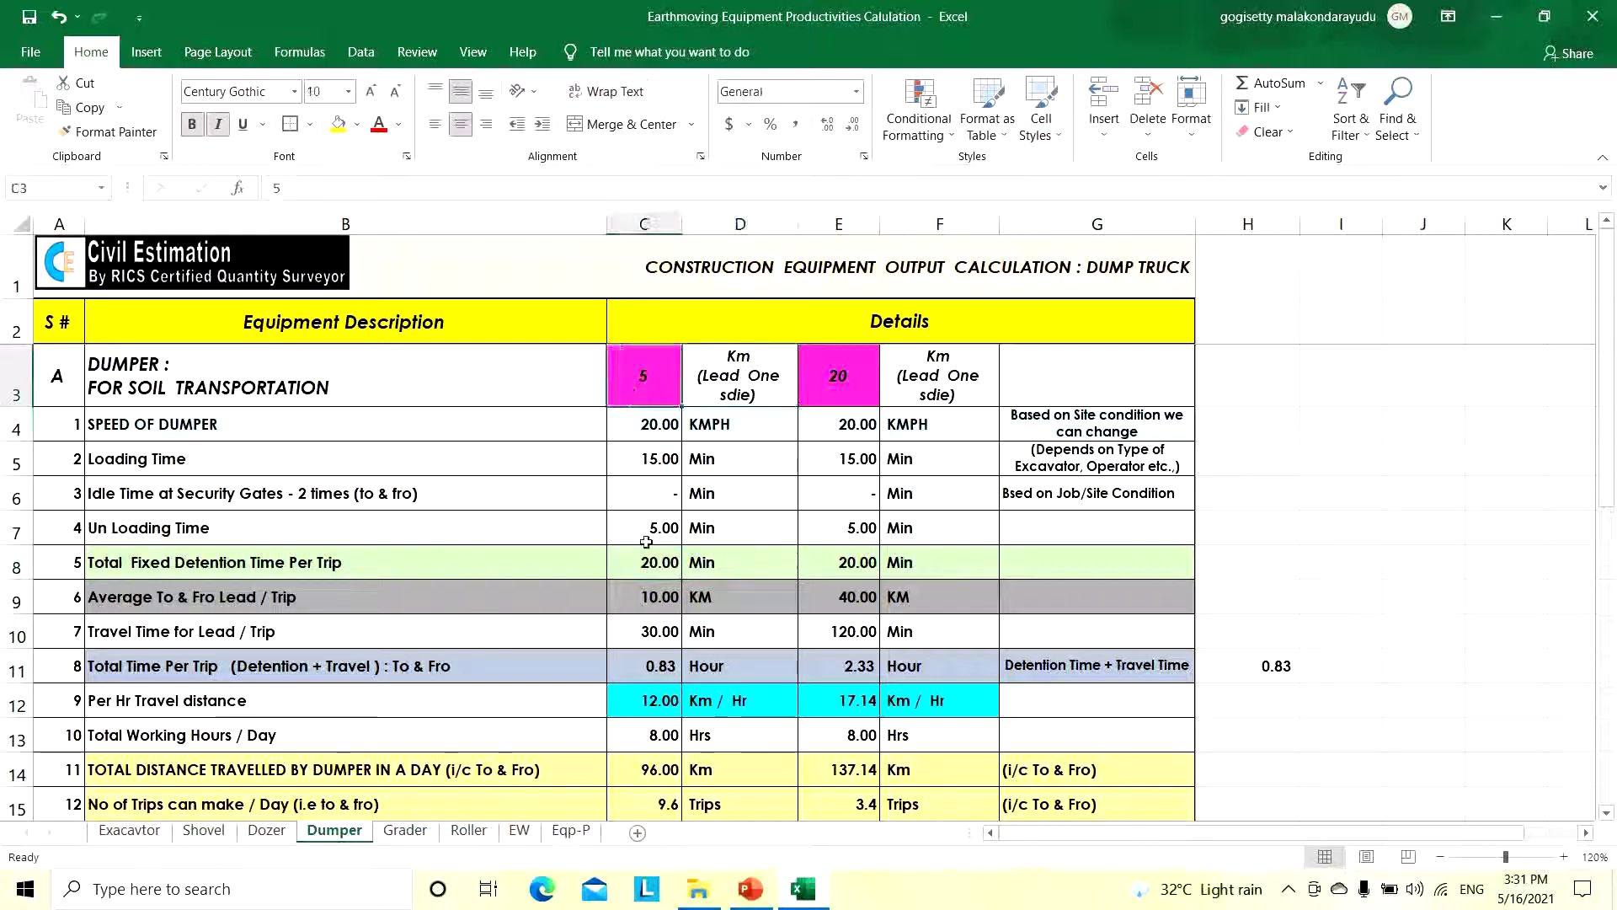
{"action": "double_click", "coordinate": [636, 602]}
{"action": "key", "text": "Escape"}
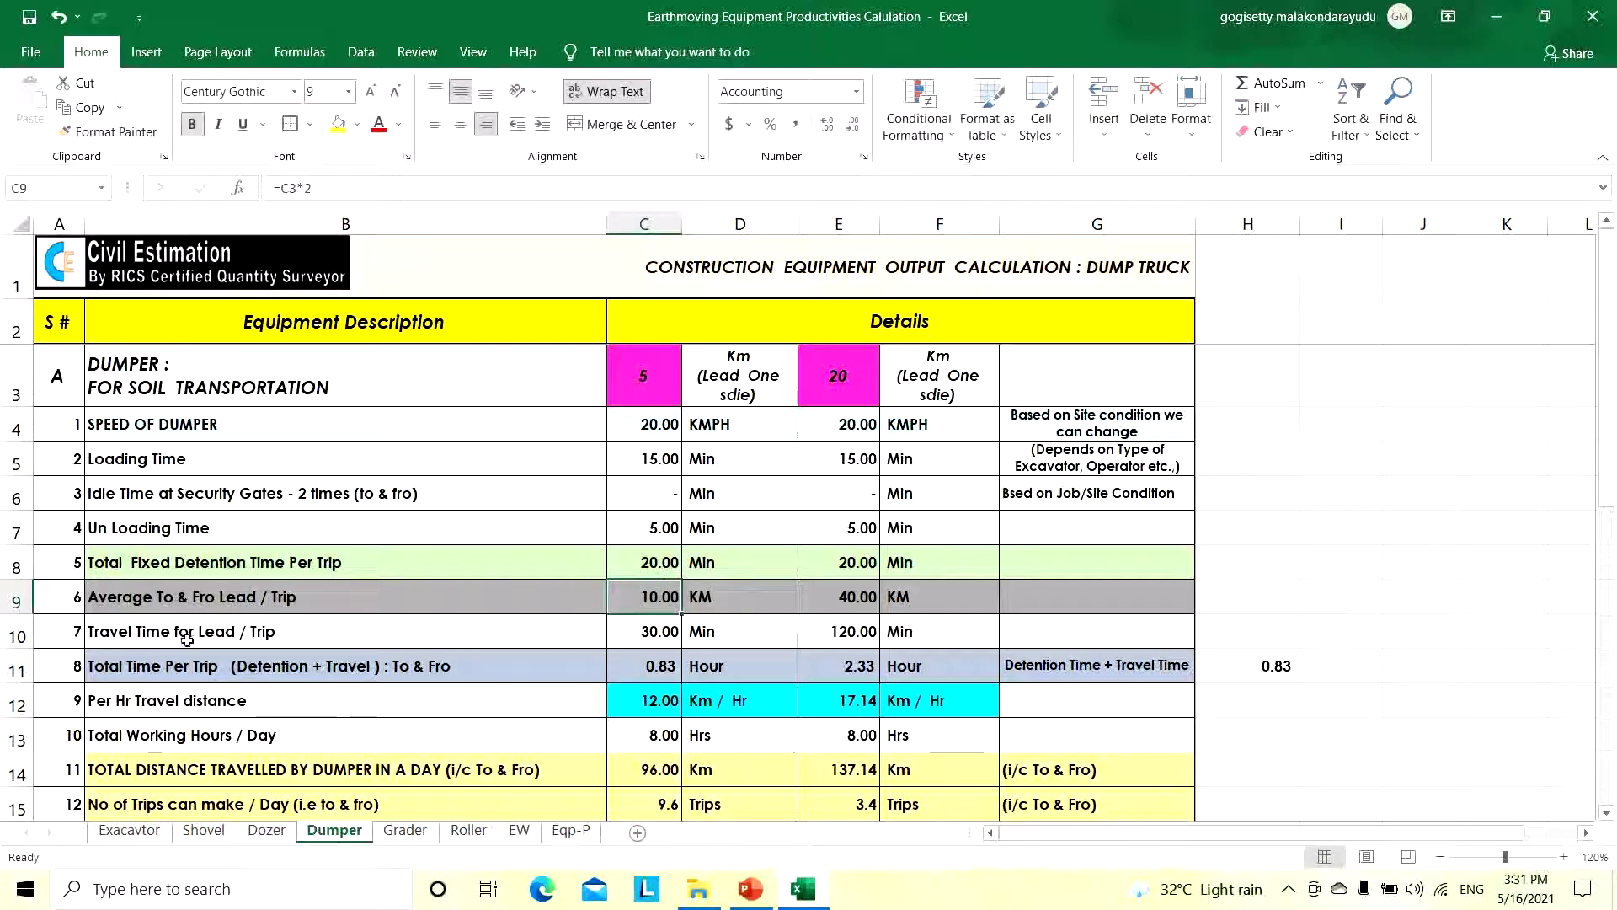
{"action": "double_click", "coordinate": [627, 633]}
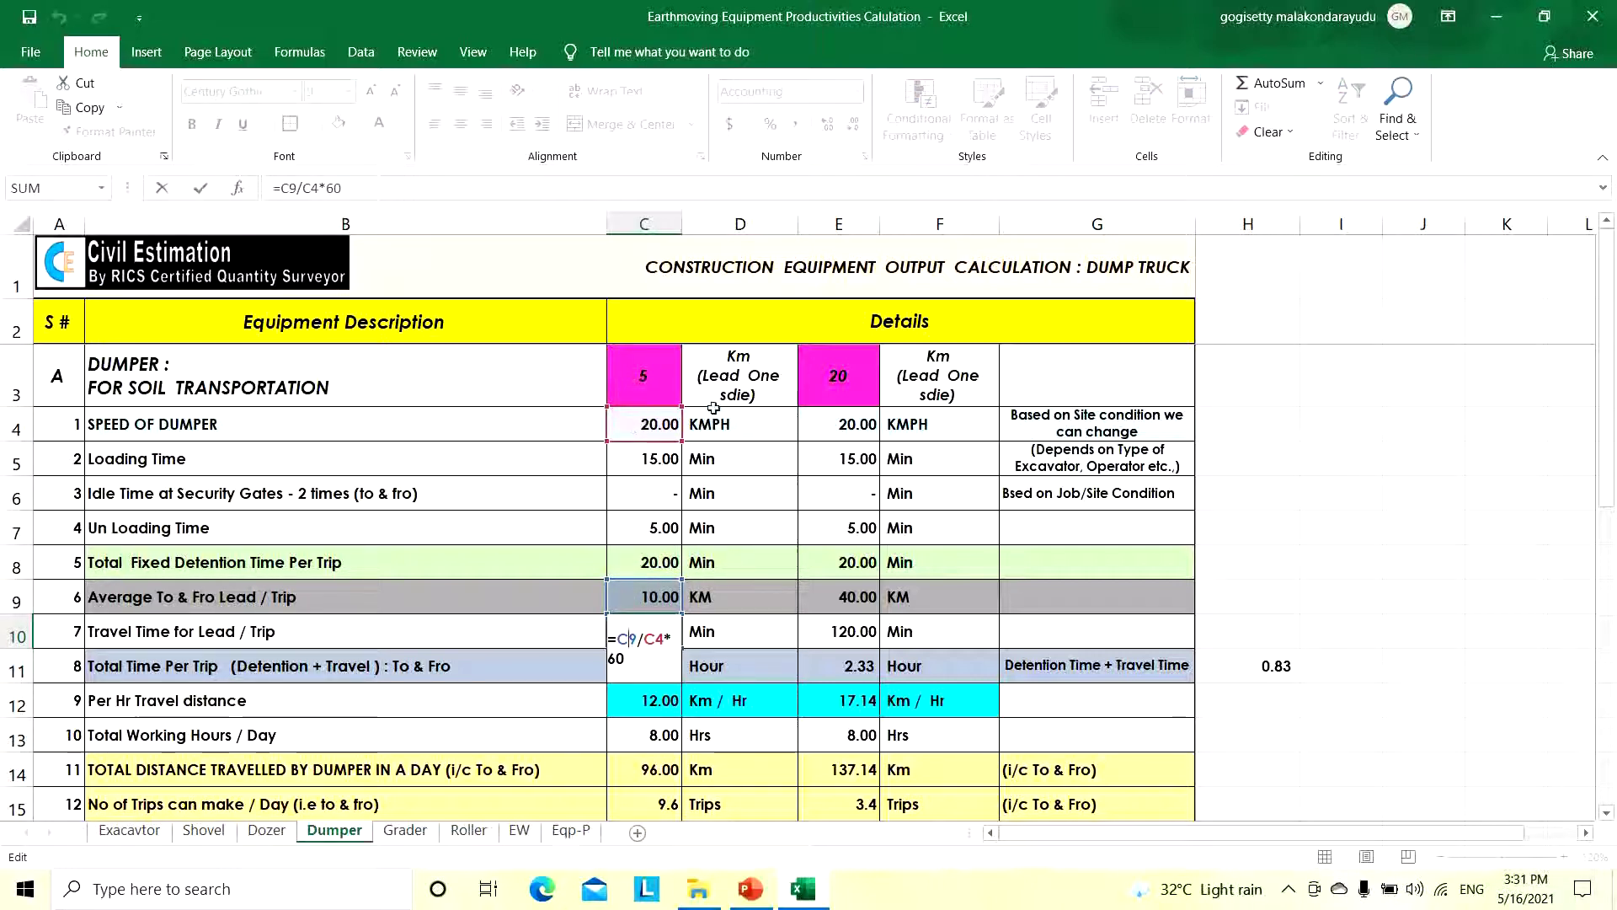
{"action": "key", "text": "Escape"}
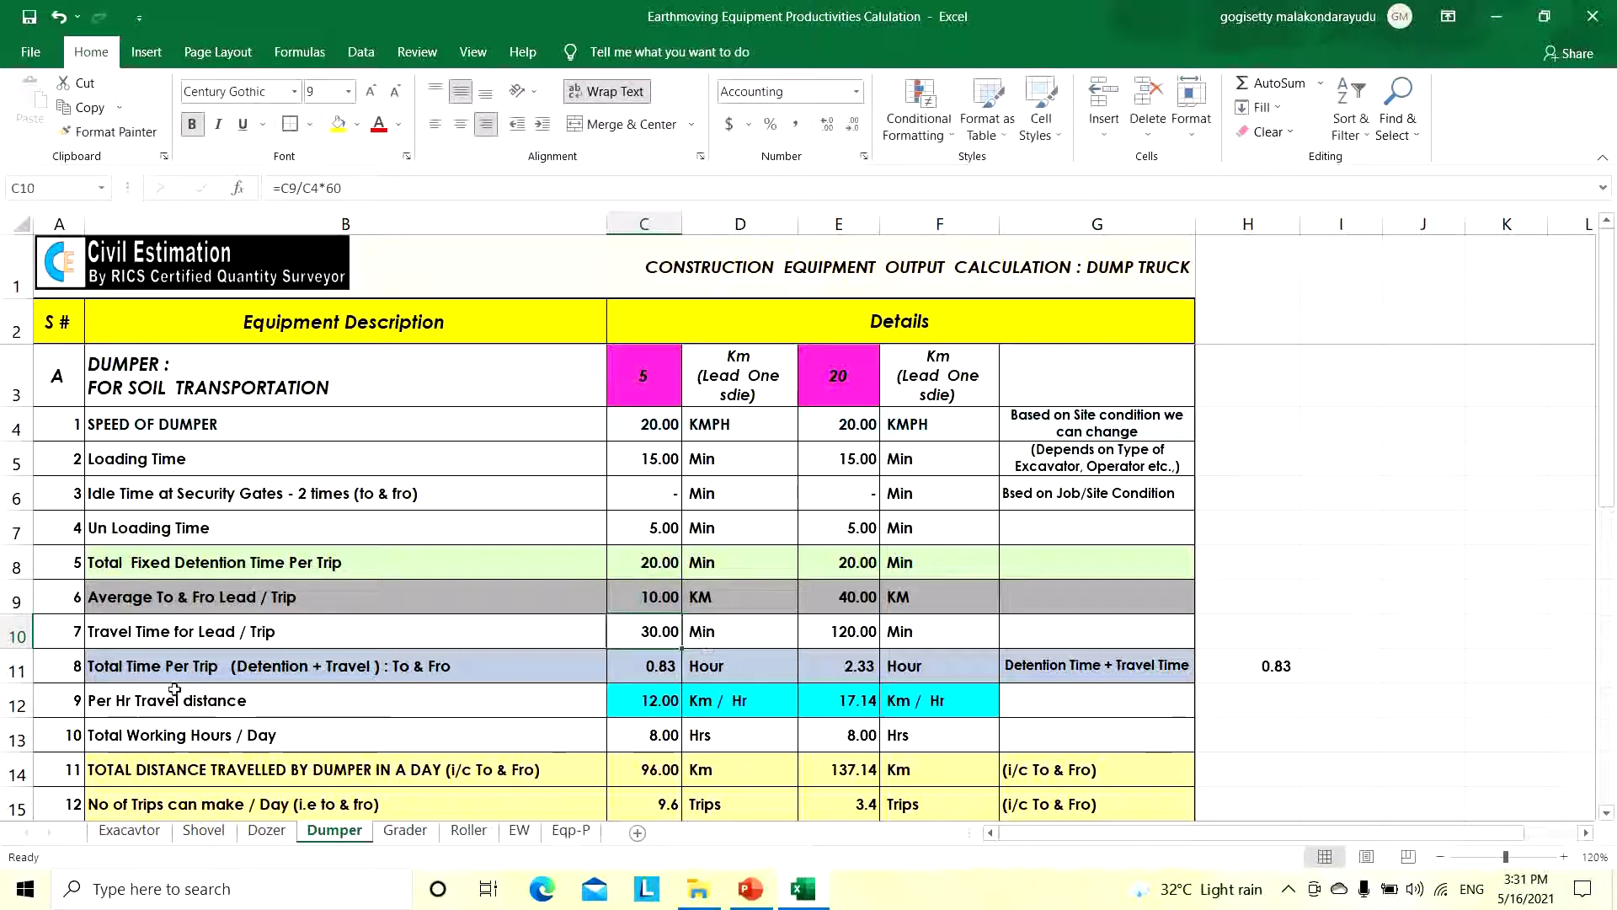
Inspect the Total Time Per Trip formula in C11 and trace the detention, loading, unloading, travel time and speed cells behind it
{"action": "double_click", "coordinate": [630, 666]}
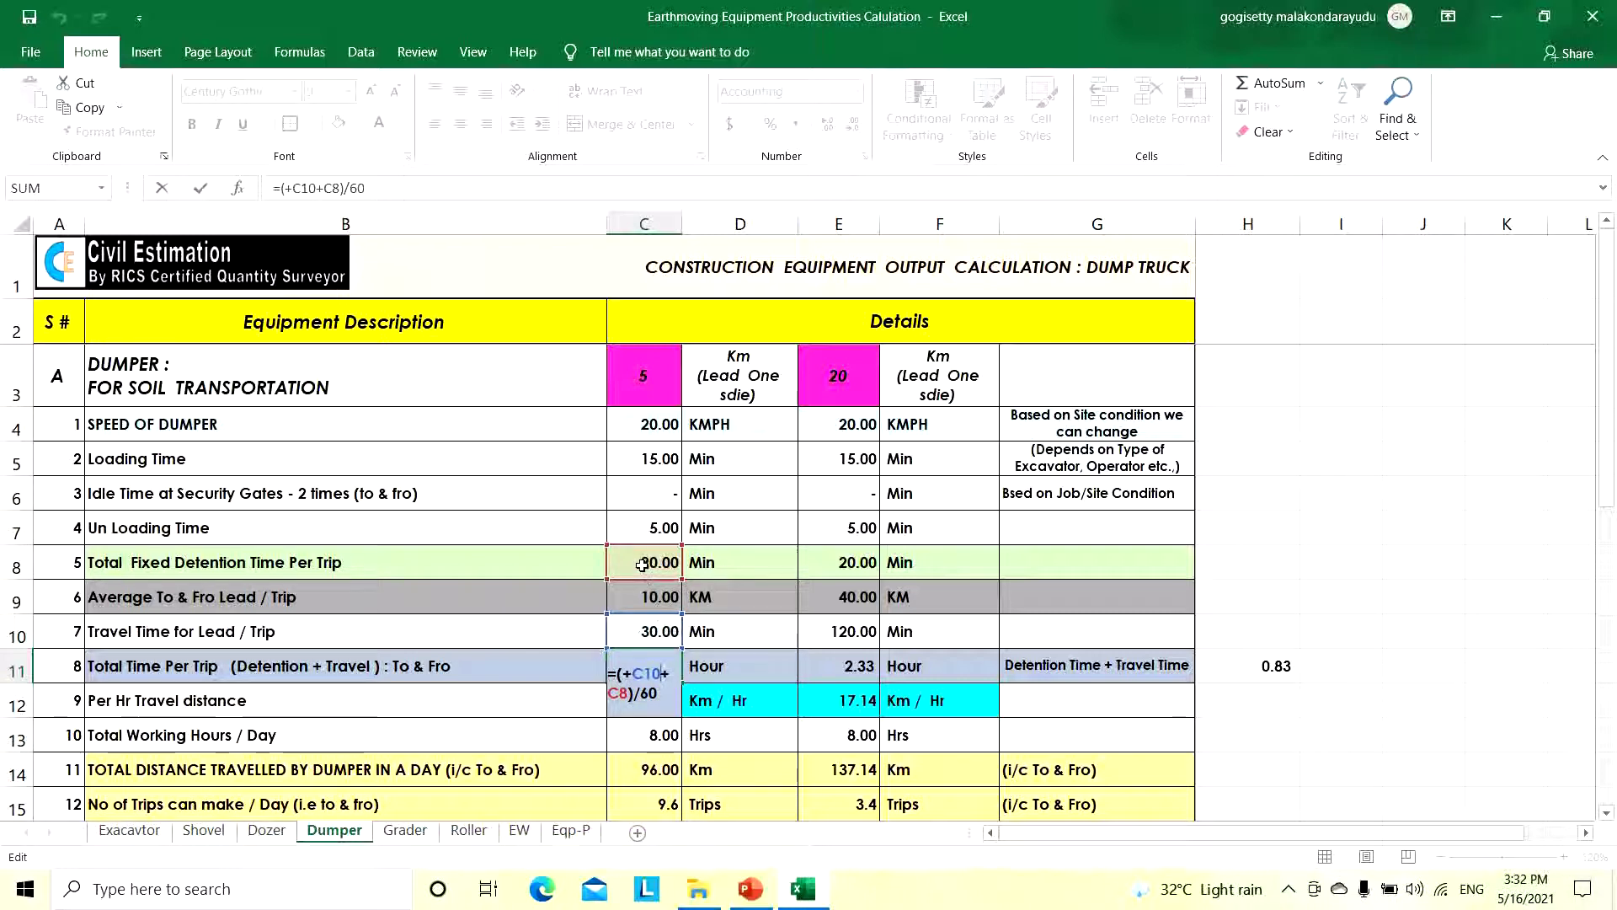
{"action": "key", "text": "ctrl+Return"}
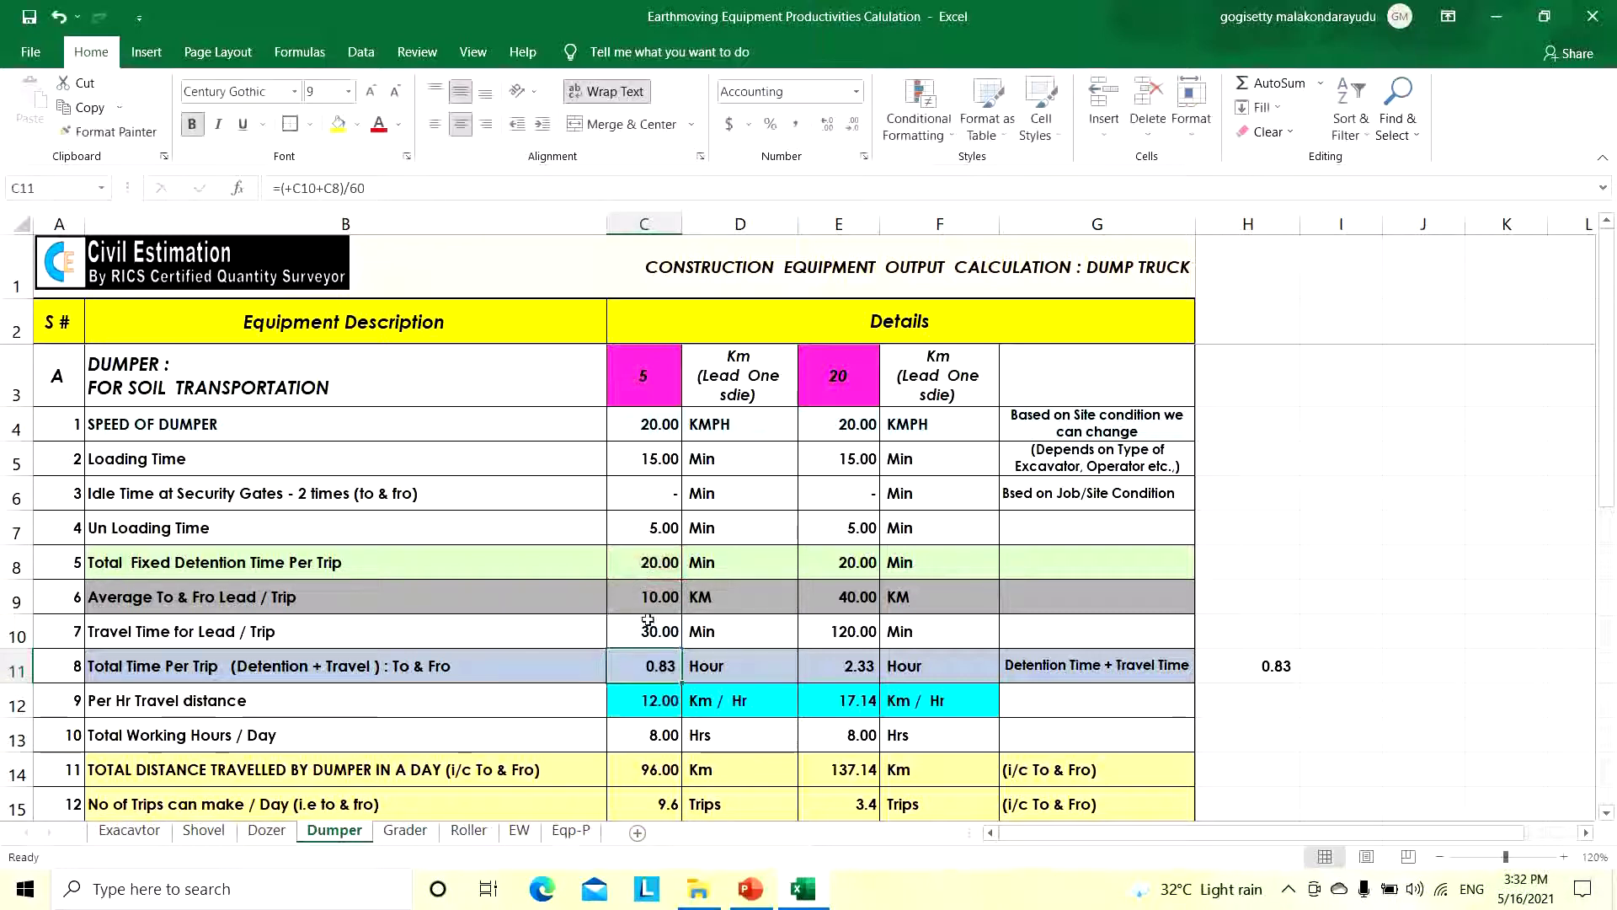
{"action": "left_click", "coordinate": [653, 560]}
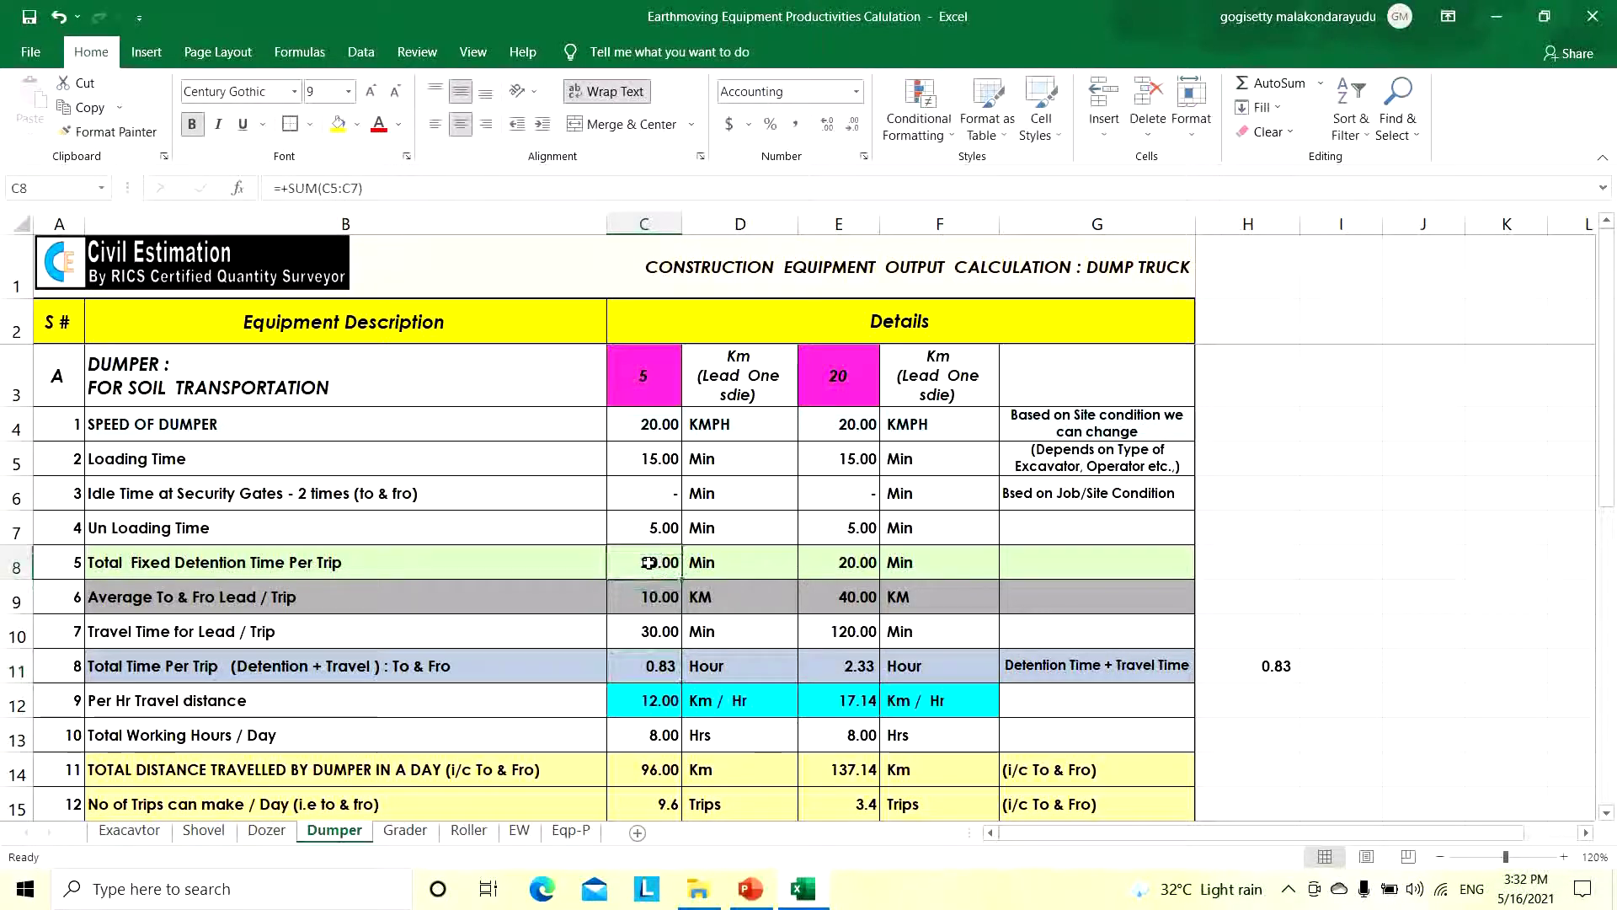
{"action": "left_click", "coordinate": [645, 462]}
{"action": "left_click", "coordinate": [648, 531]}
{"action": "left_click", "coordinate": [637, 633]}
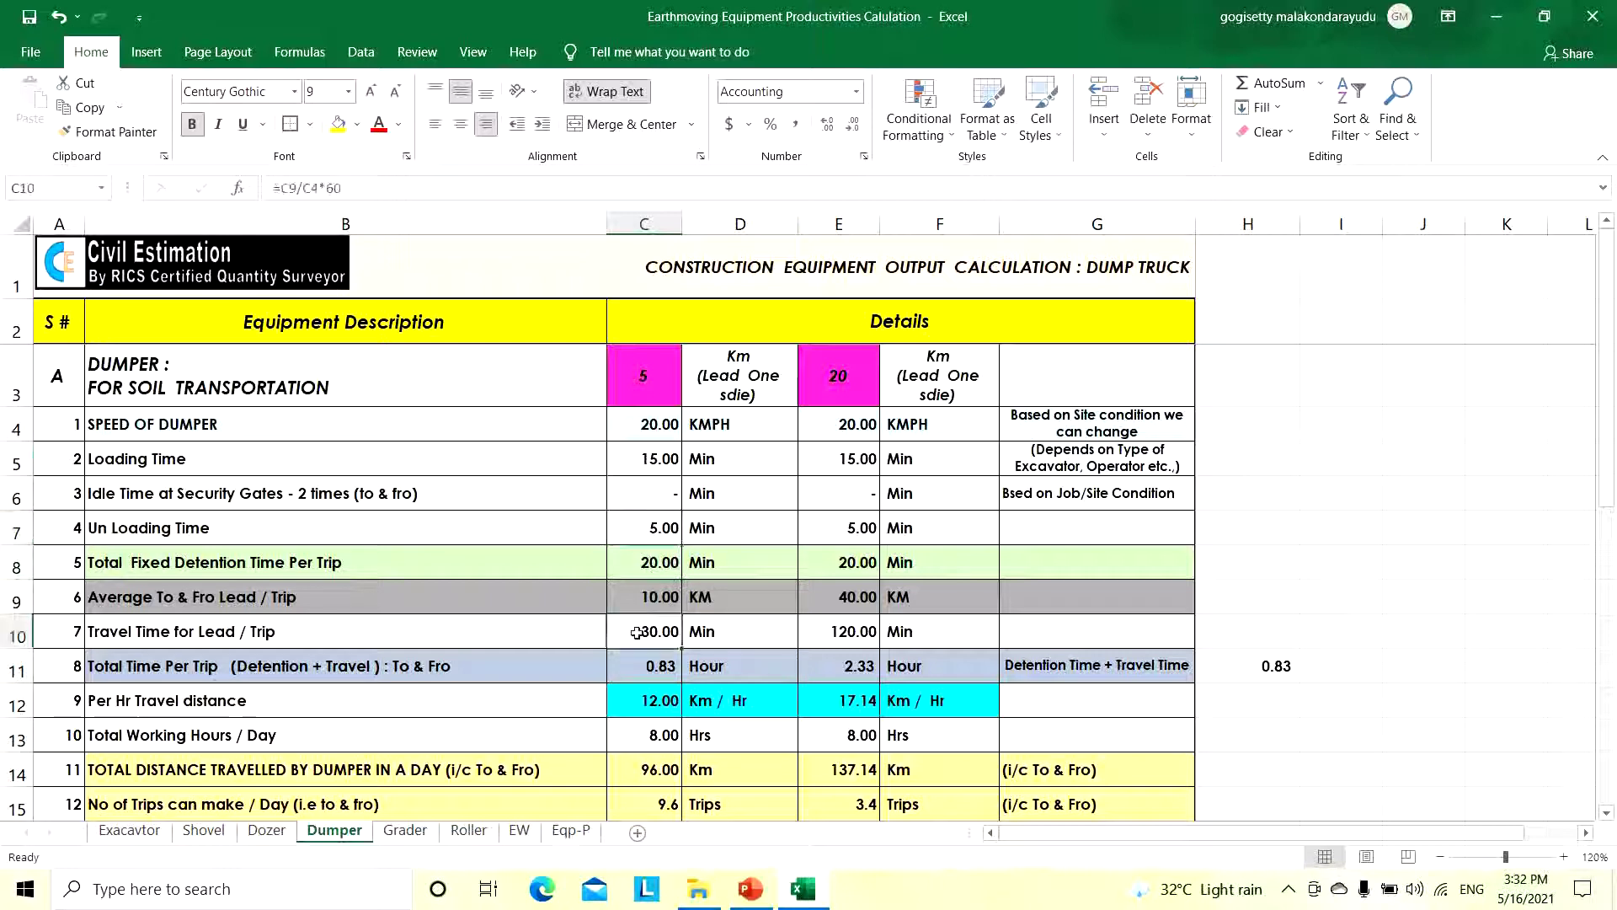
{"action": "left_click", "coordinate": [580, 620]}
{"action": "left_click", "coordinate": [662, 428]}
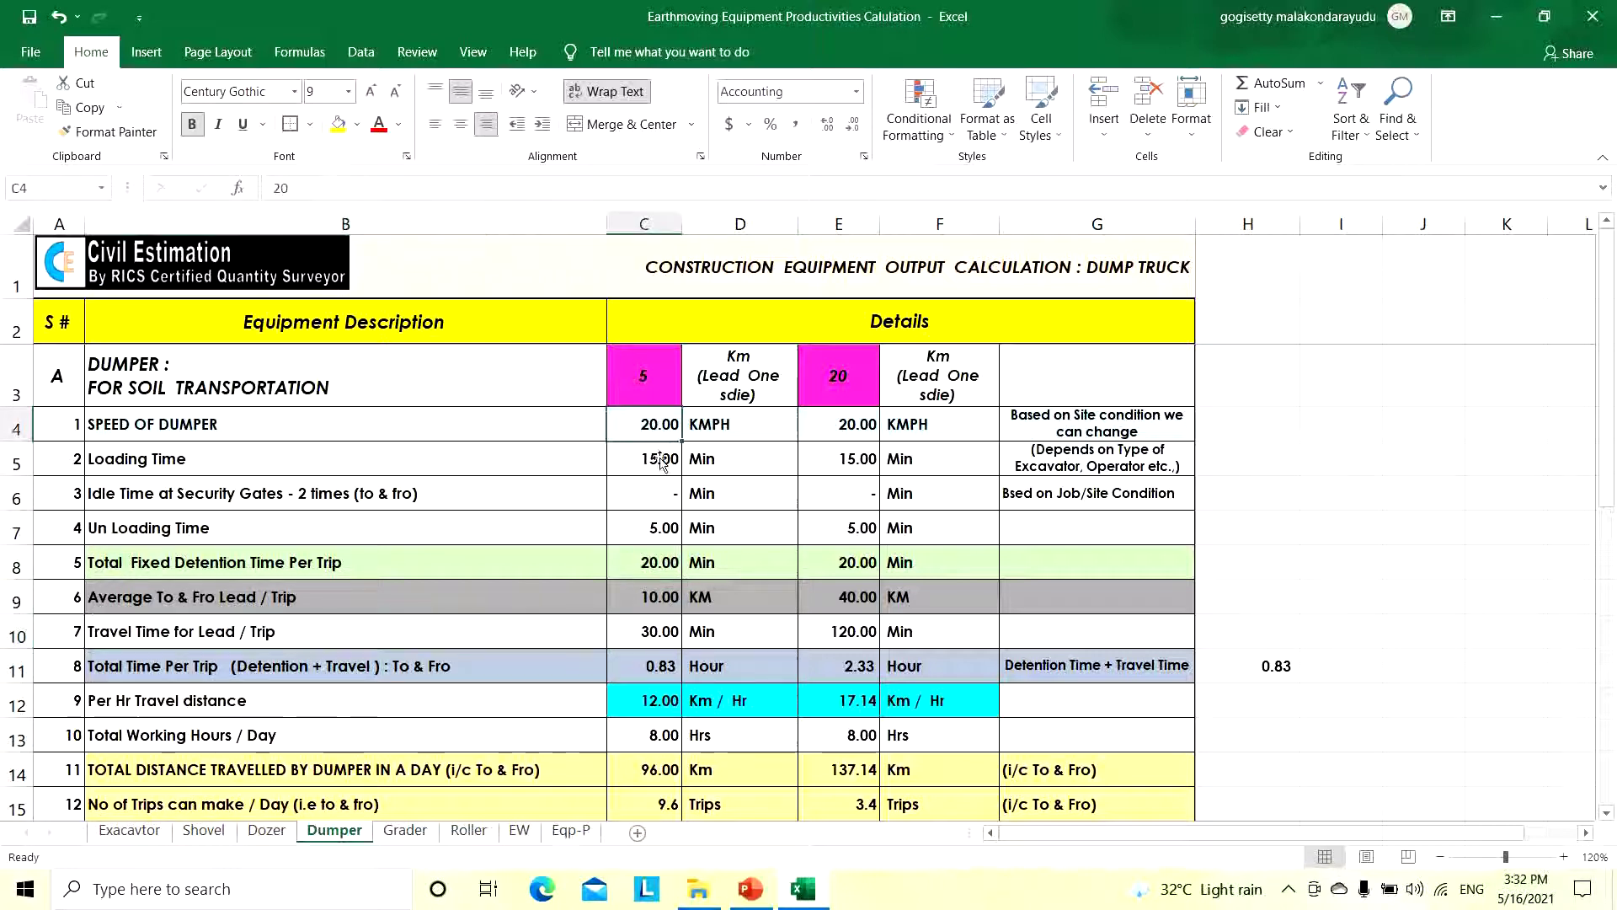
Recheck the Total Time Per Trip formula in C11 against the side calculation in H11 and the unloading time
{"action": "double_click", "coordinate": [645, 673]}
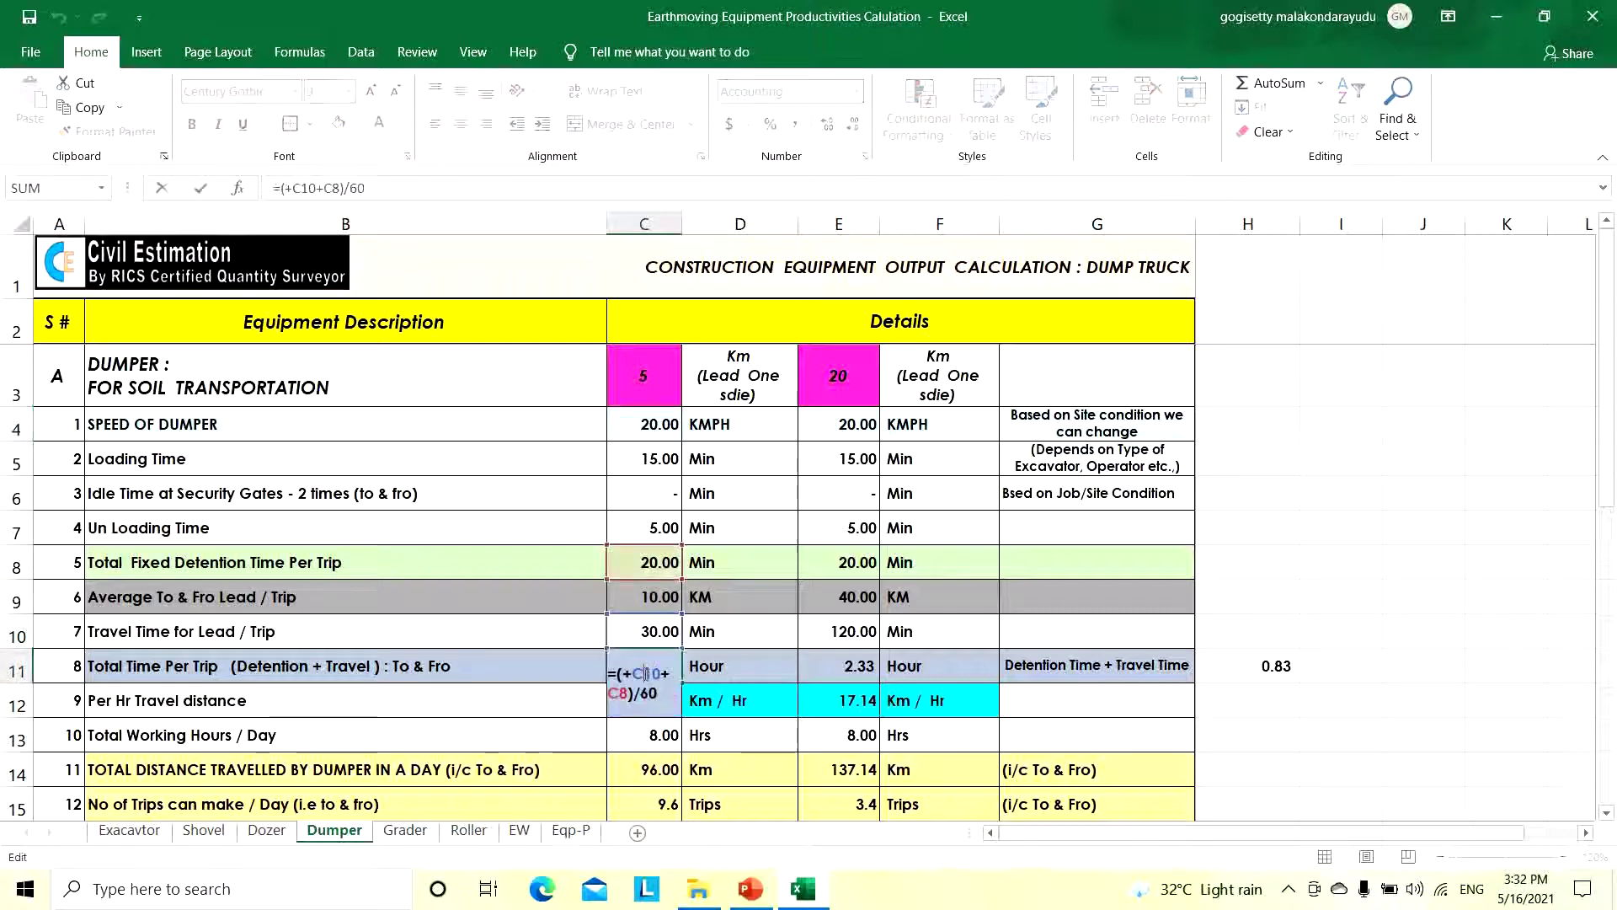
{"action": "key", "text": "Return"}
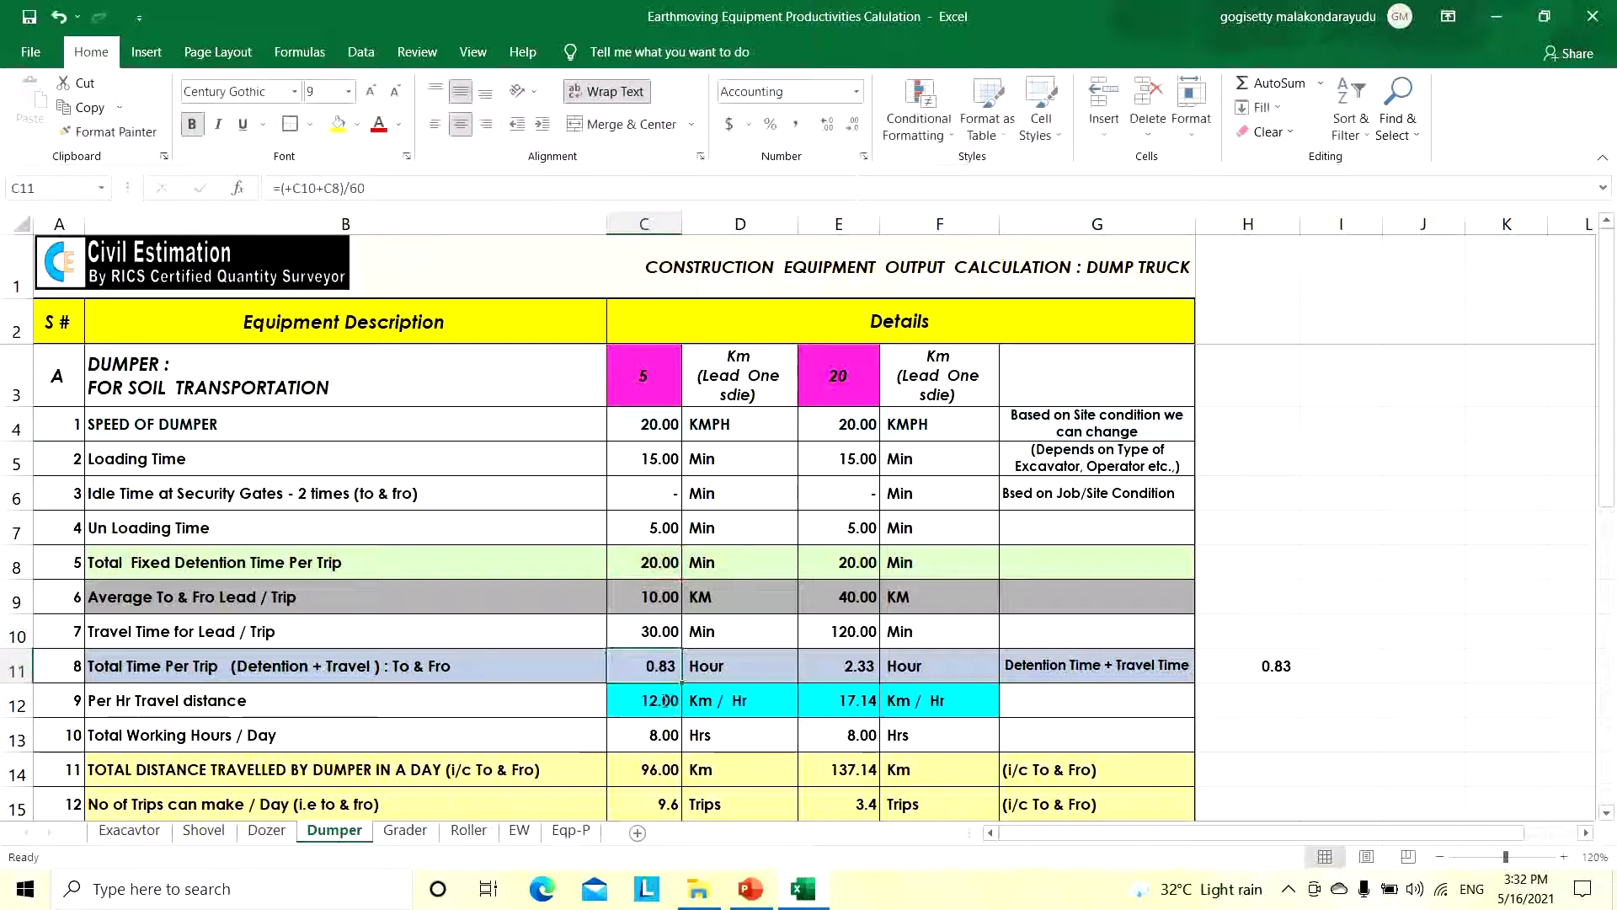
{"action": "left_click", "coordinate": [1211, 665]}
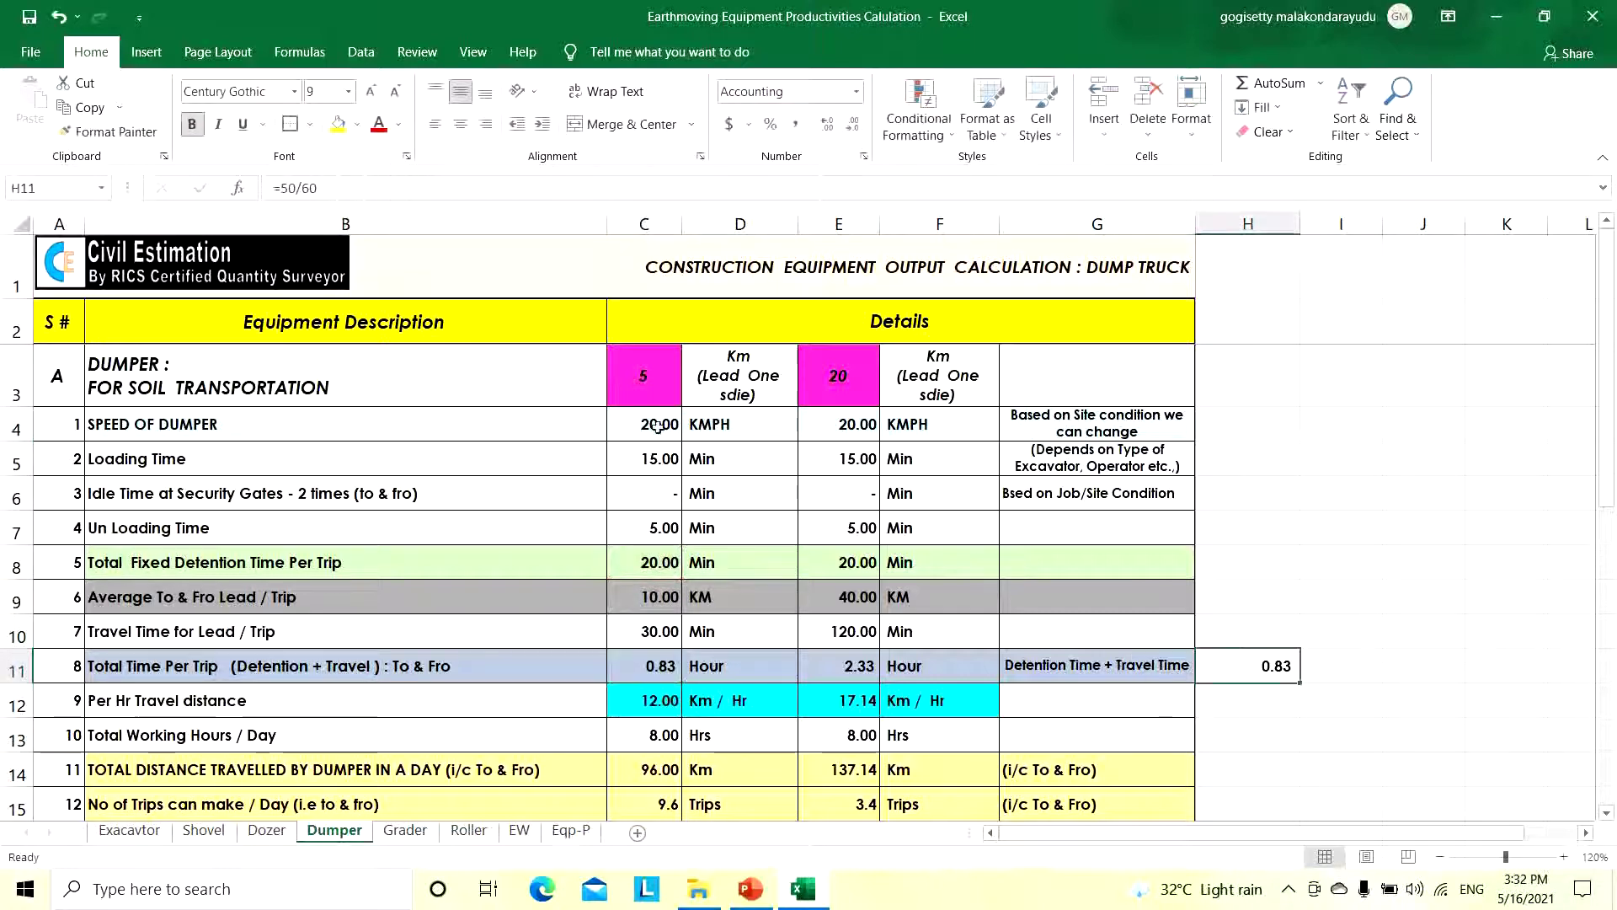
{"action": "left_click", "coordinate": [648, 671]}
{"action": "left_click", "coordinate": [691, 667]}
{"action": "left_click", "coordinate": [655, 664]}
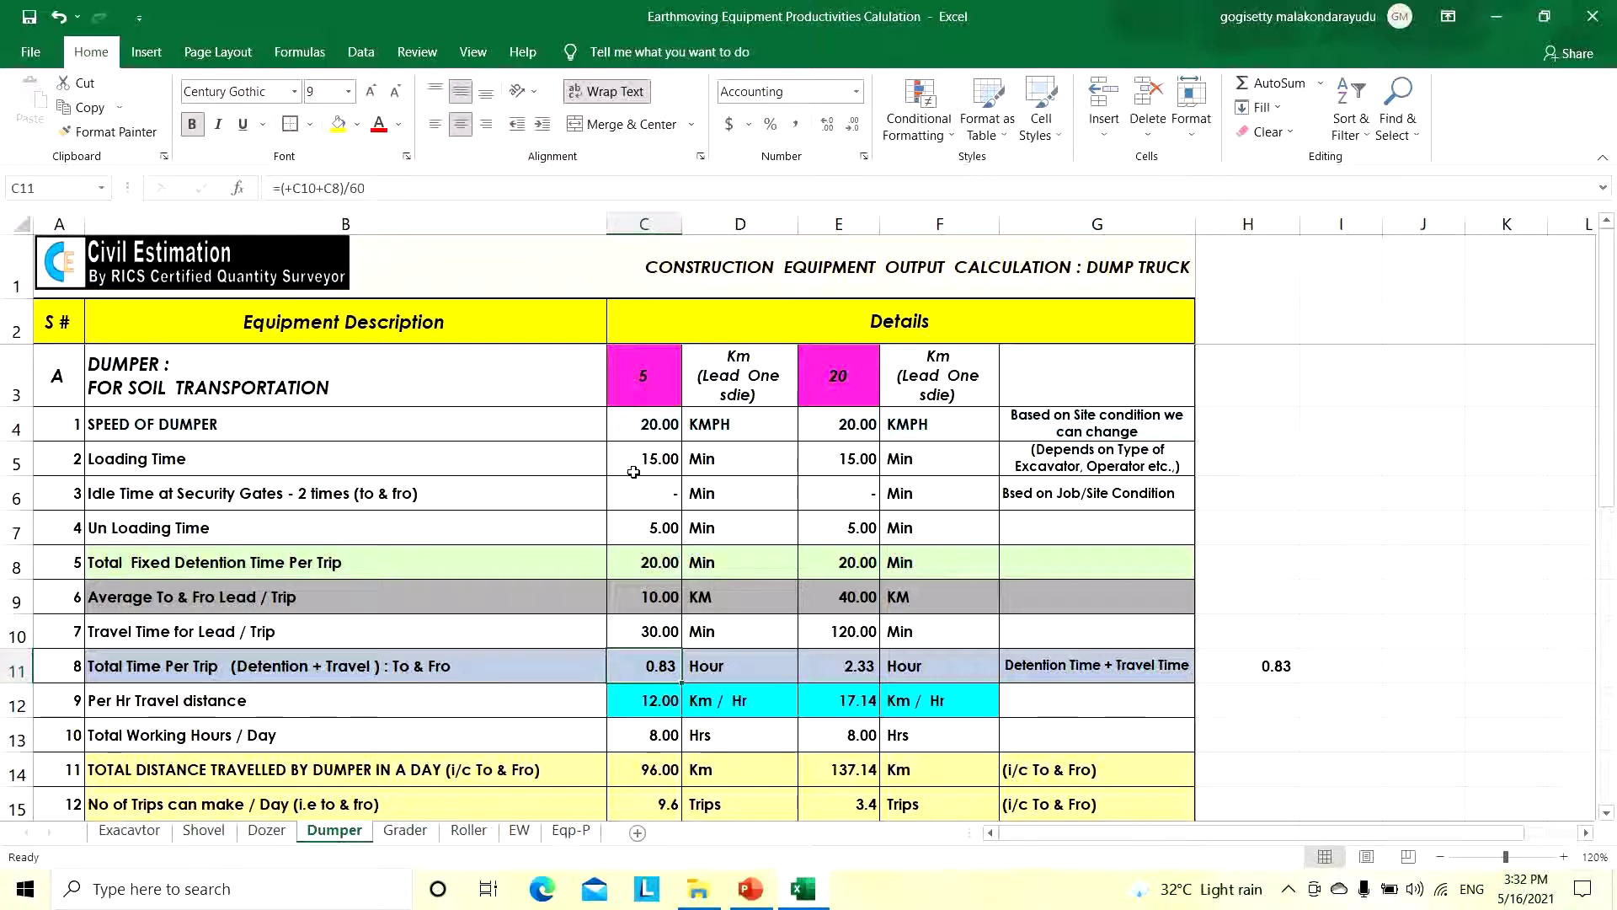
{"action": "left_click", "coordinate": [627, 528]}
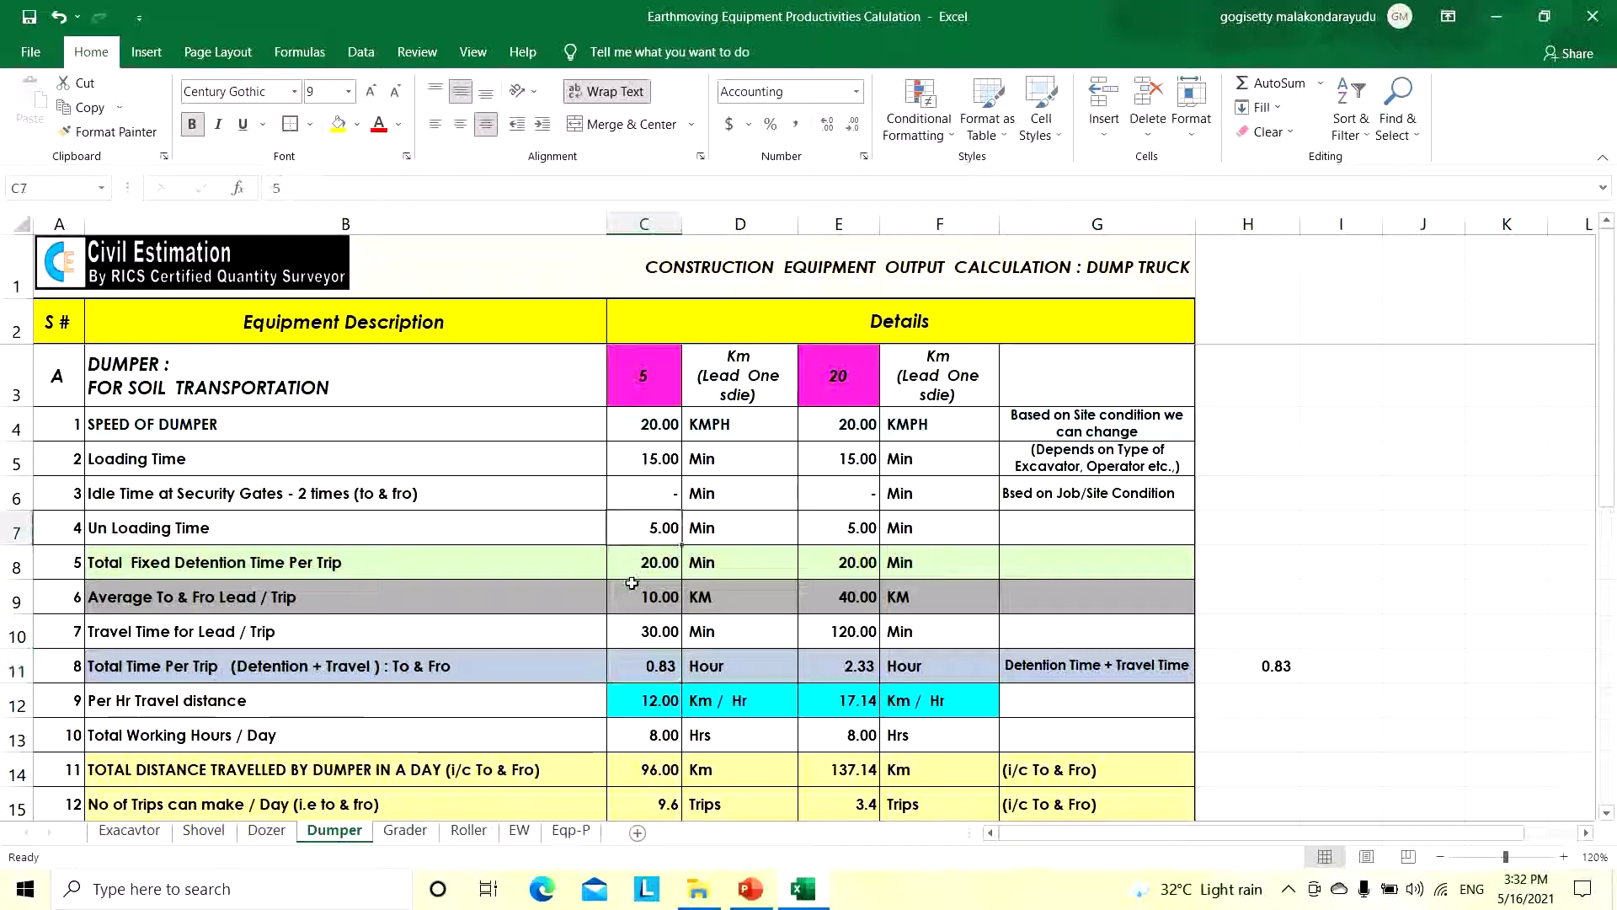
{"action": "left_click", "coordinate": [638, 666]}
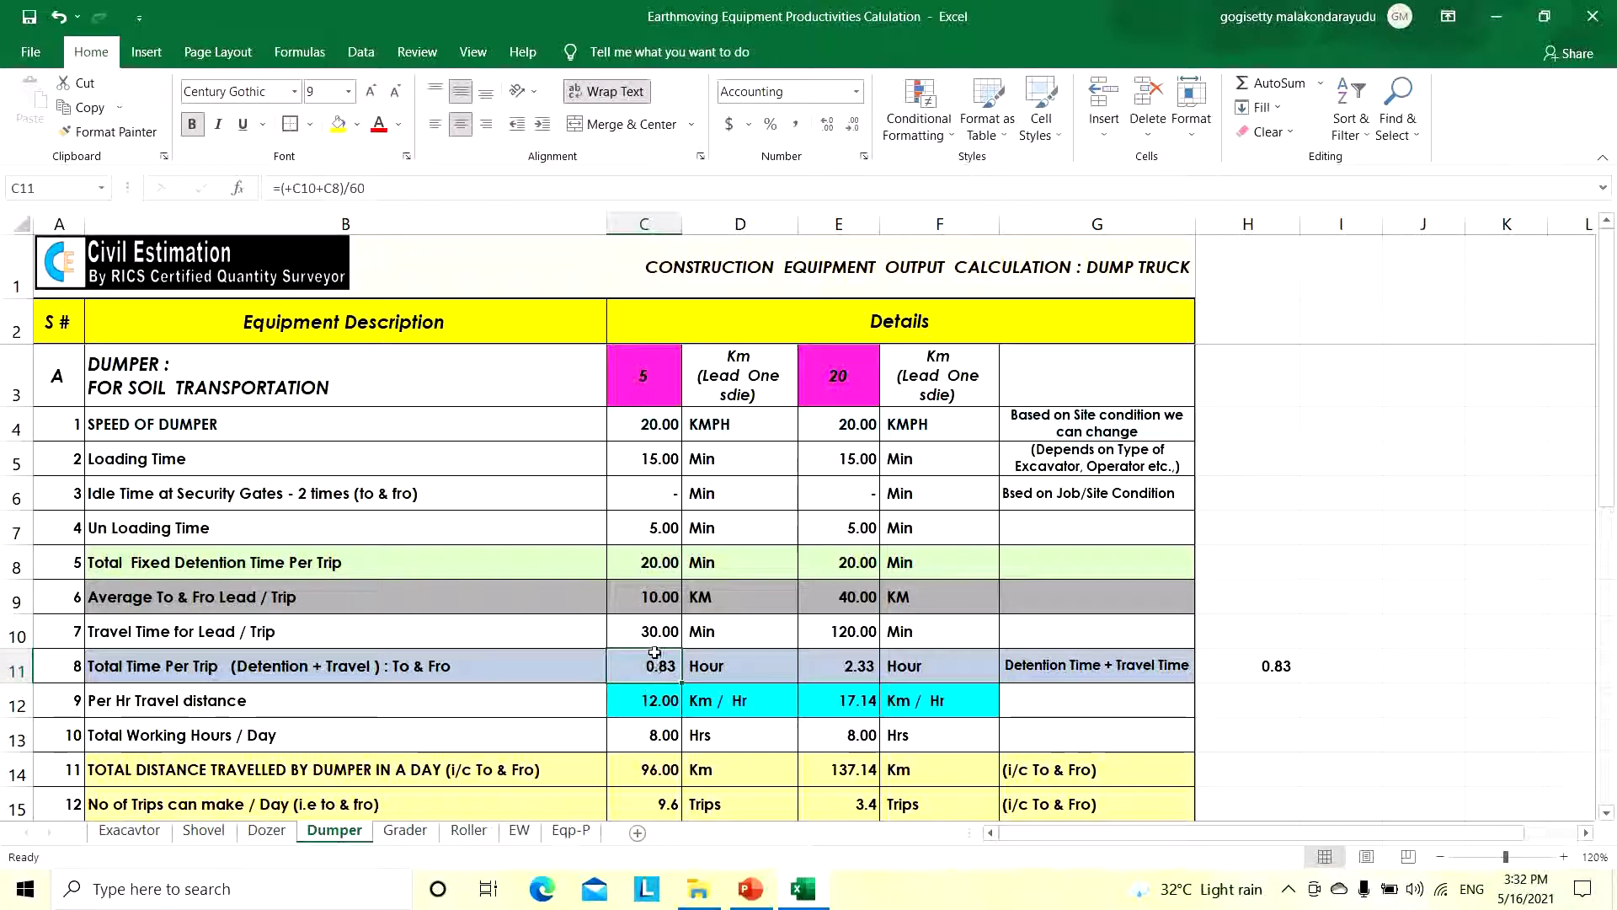
Commit the formula =C9/C11 for Per Hr Travel distance in C12
{"action": "left_click", "coordinate": [654, 708]}
{"action": "type", "text": "=C9/C11"}
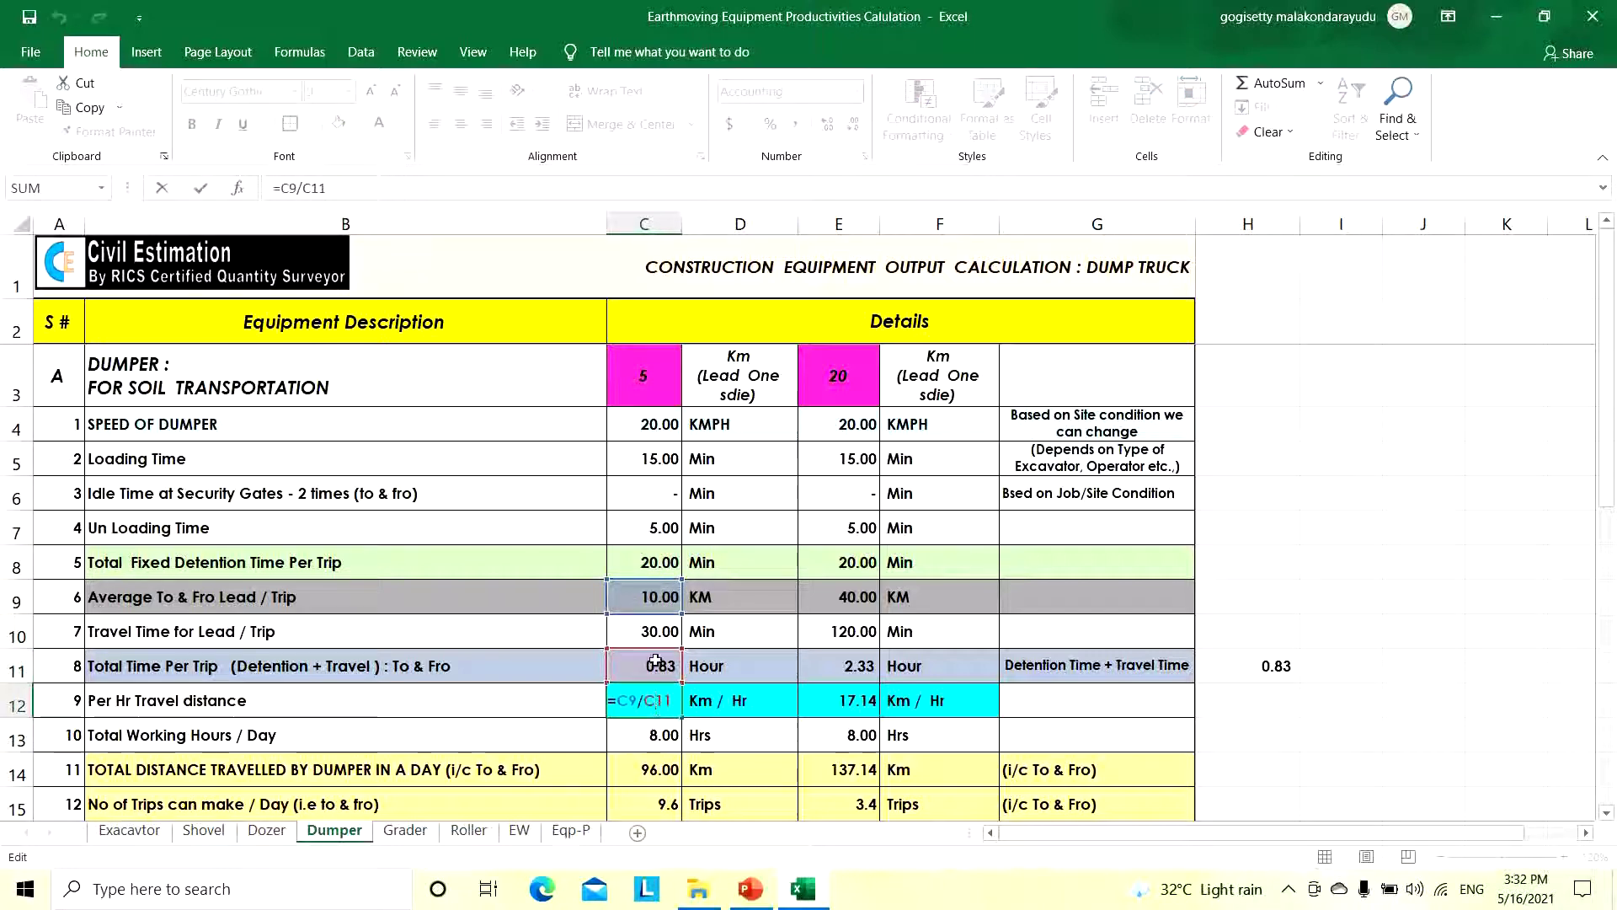
{"action": "key", "text": "ctrl+Return"}
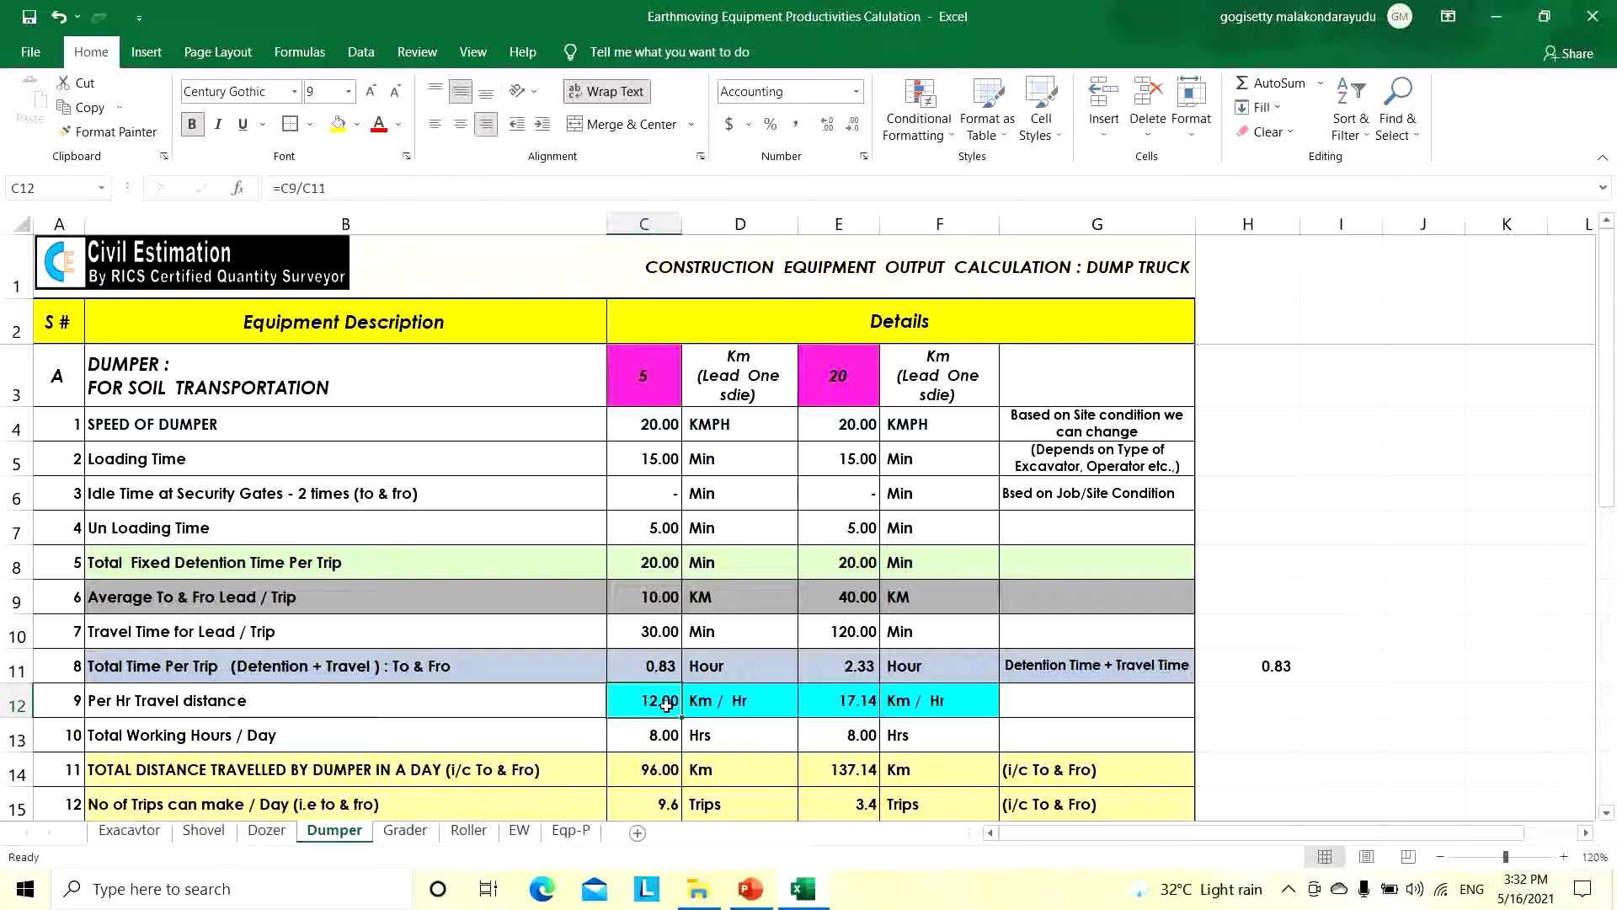
Examine the Total Working Hours / Day value in C13 together with the hourly travel distance in C12
{"action": "left_click", "coordinate": [381, 738]}
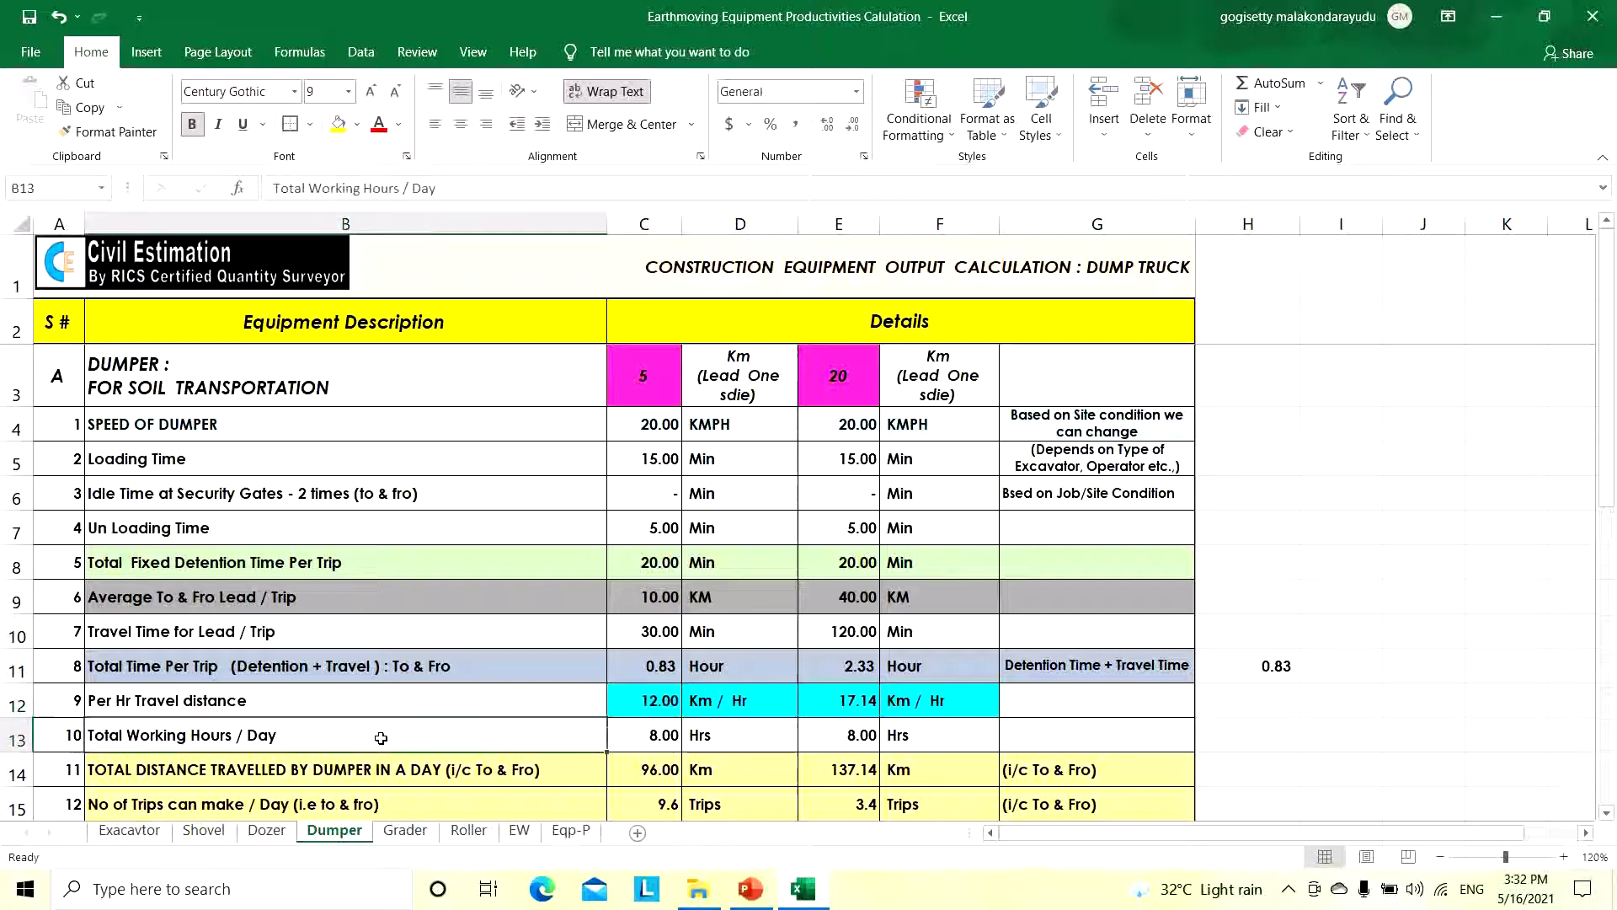
{"action": "left_click", "coordinate": [640, 742]}
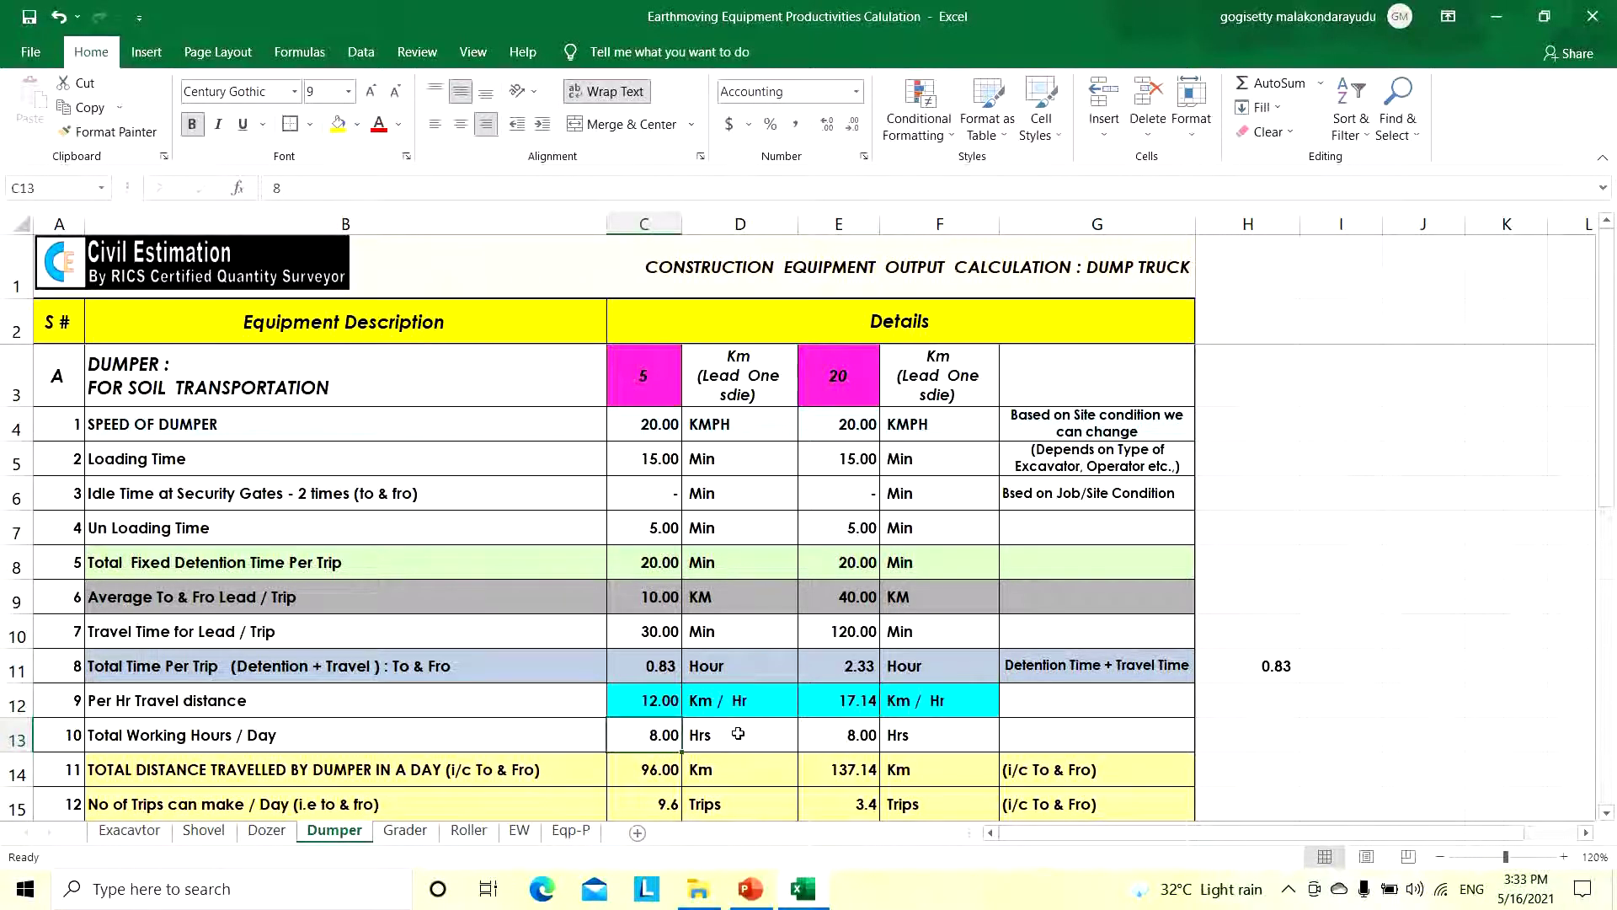
{"action": "scroll", "coordinate": [733, 727], "scroll_direction": "down", "scroll_amount": 1}
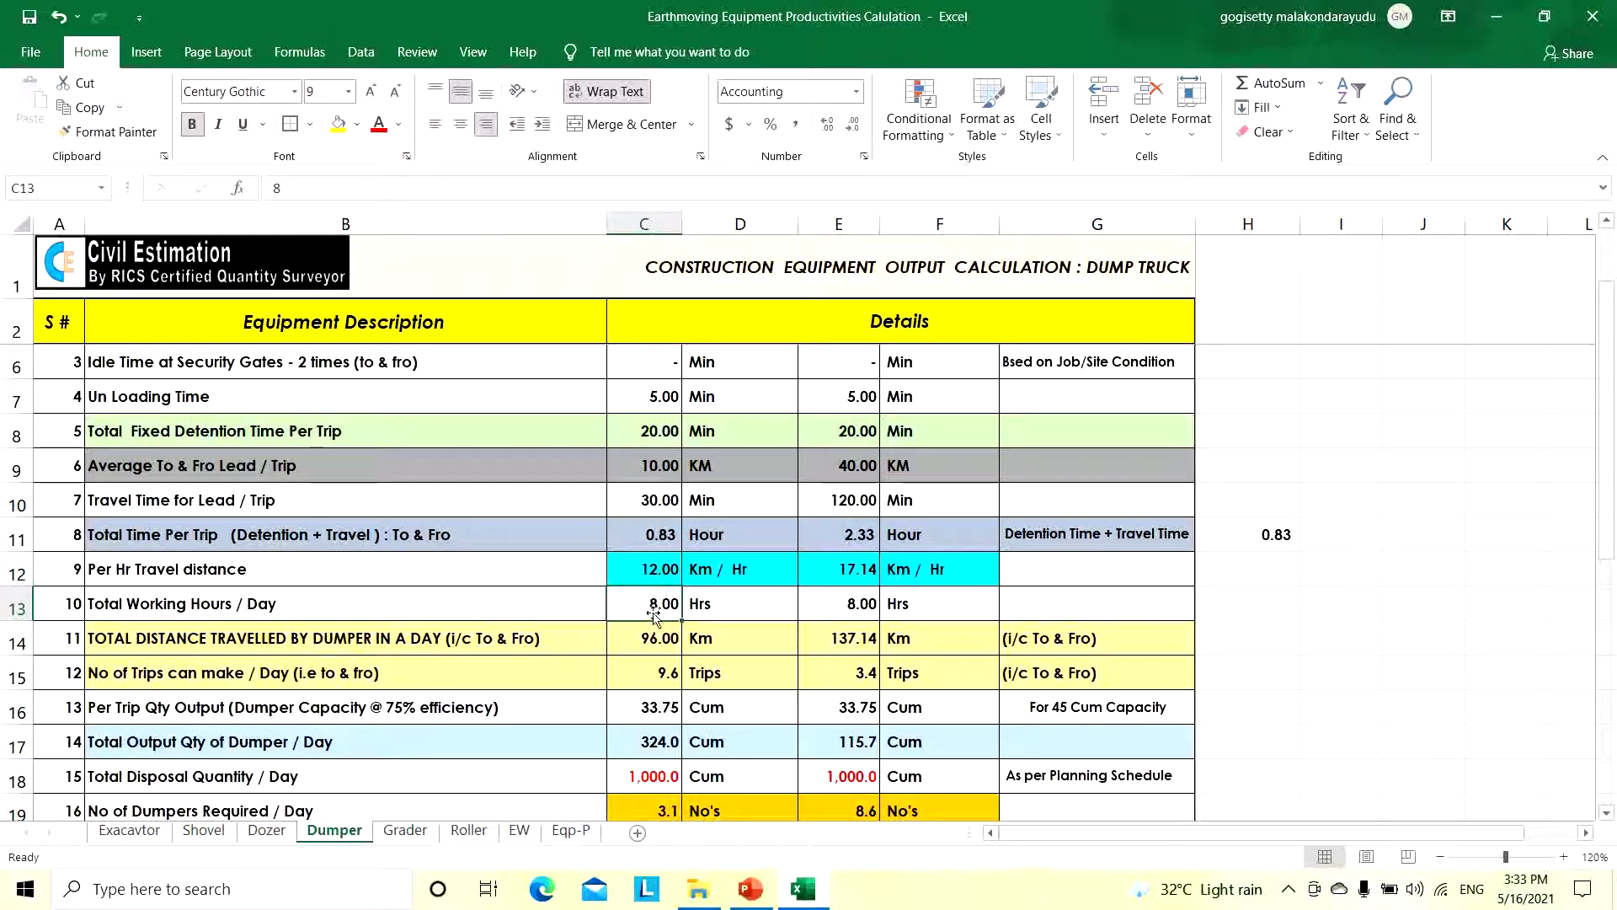
{"action": "left_click", "coordinate": [643, 566]}
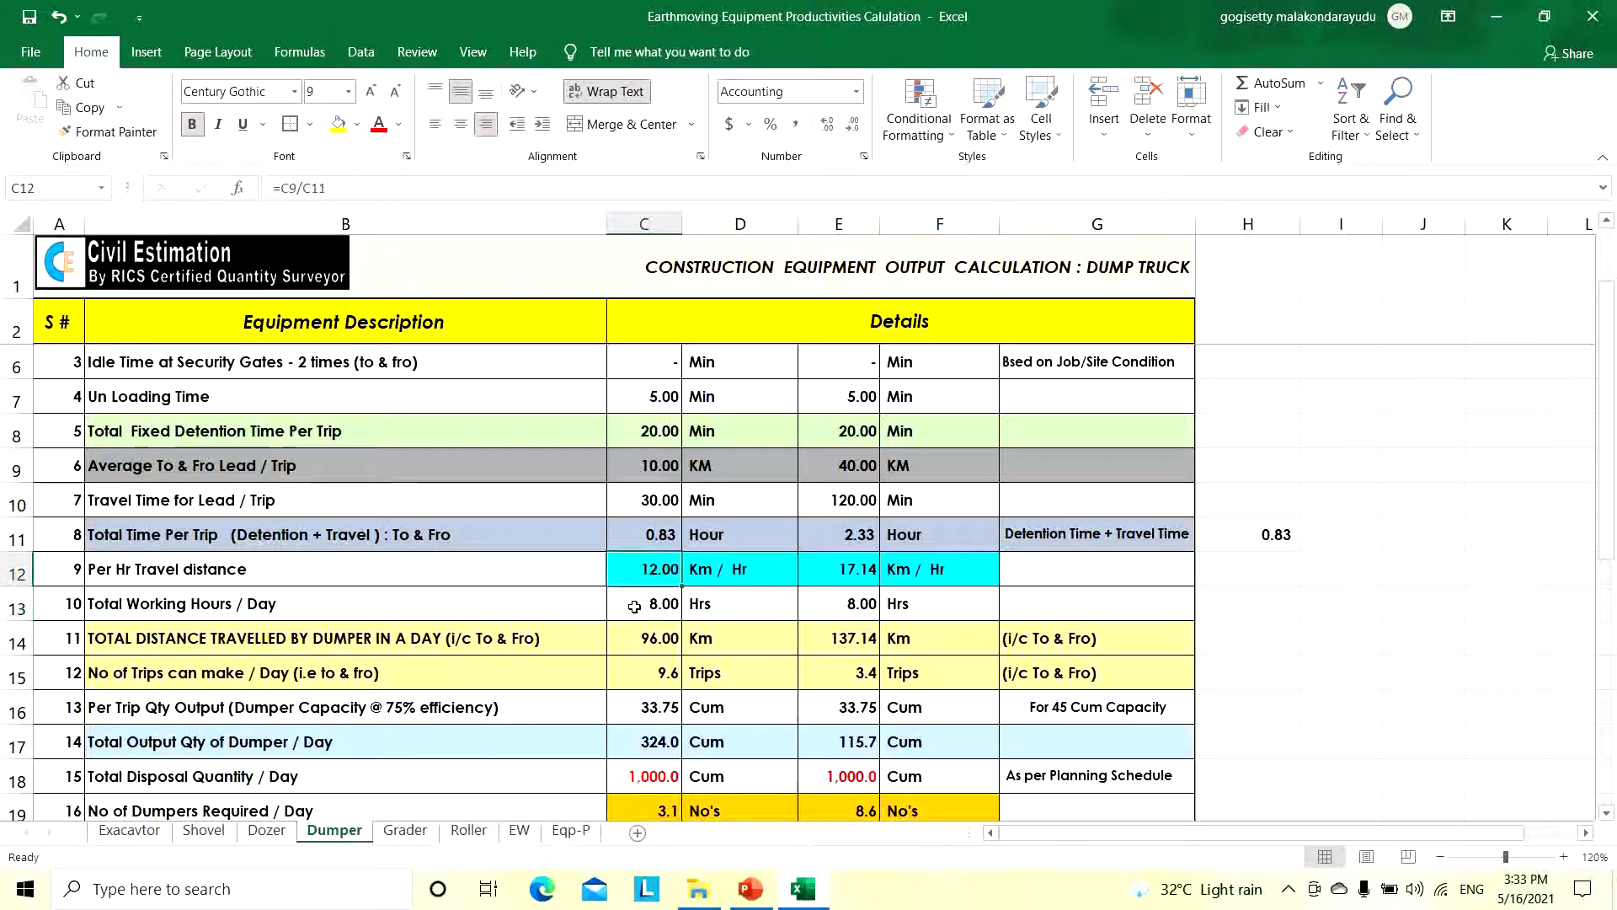
{"action": "left_click", "coordinate": [635, 605]}
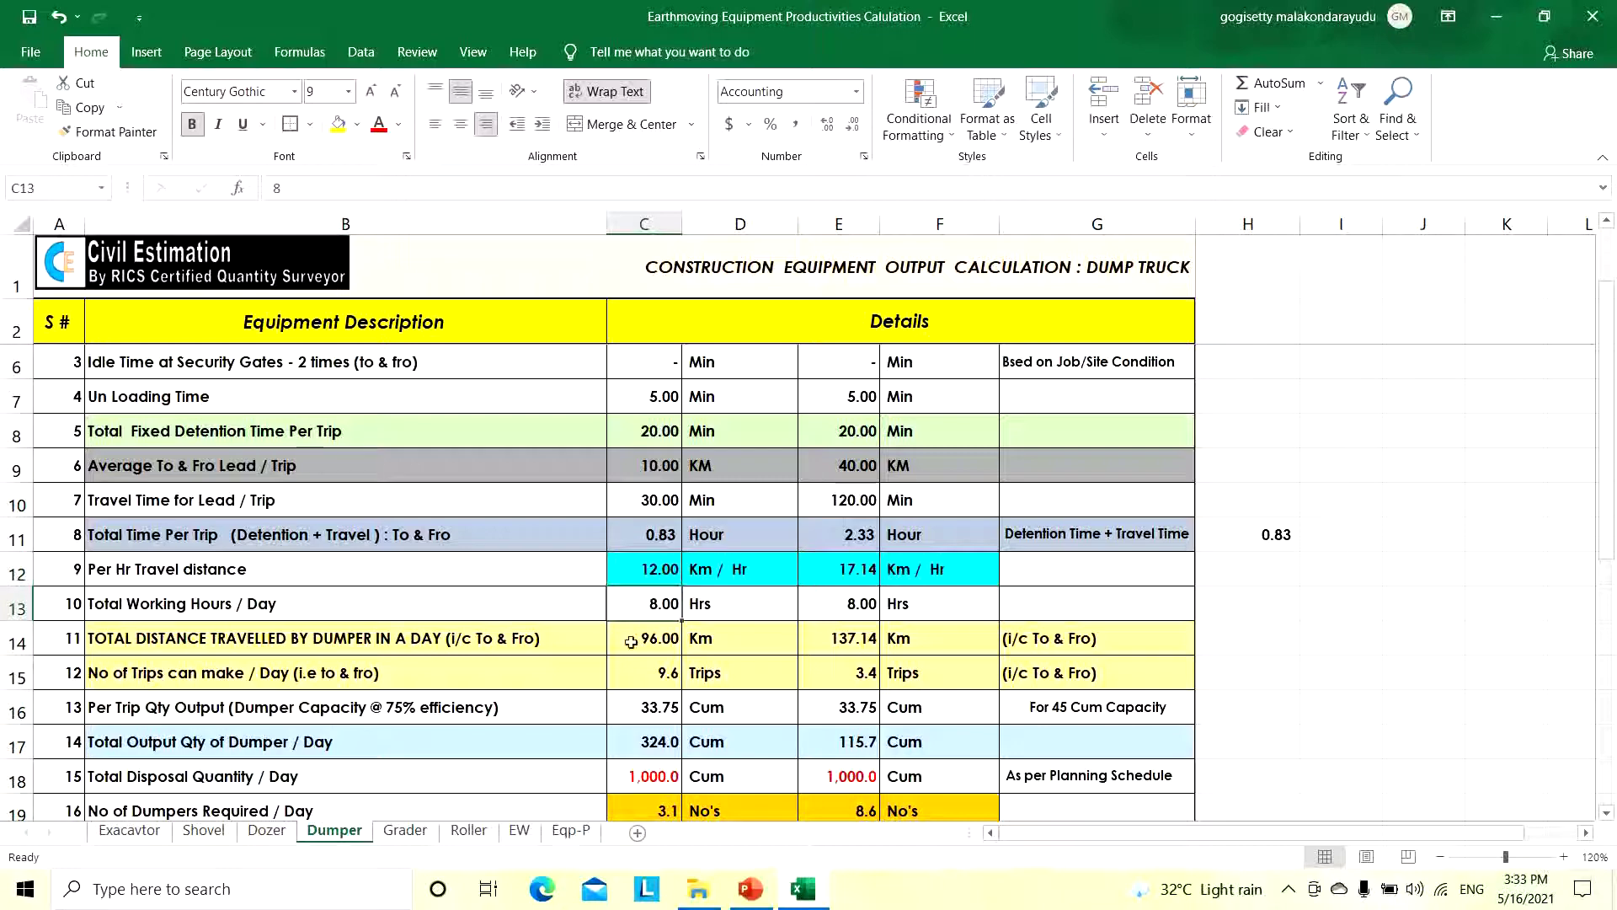
Inspect the formula for total distance travelled by the dumper in a day in C14 and the two cells it multiplies
{"action": "left_click", "coordinate": [547, 640]}
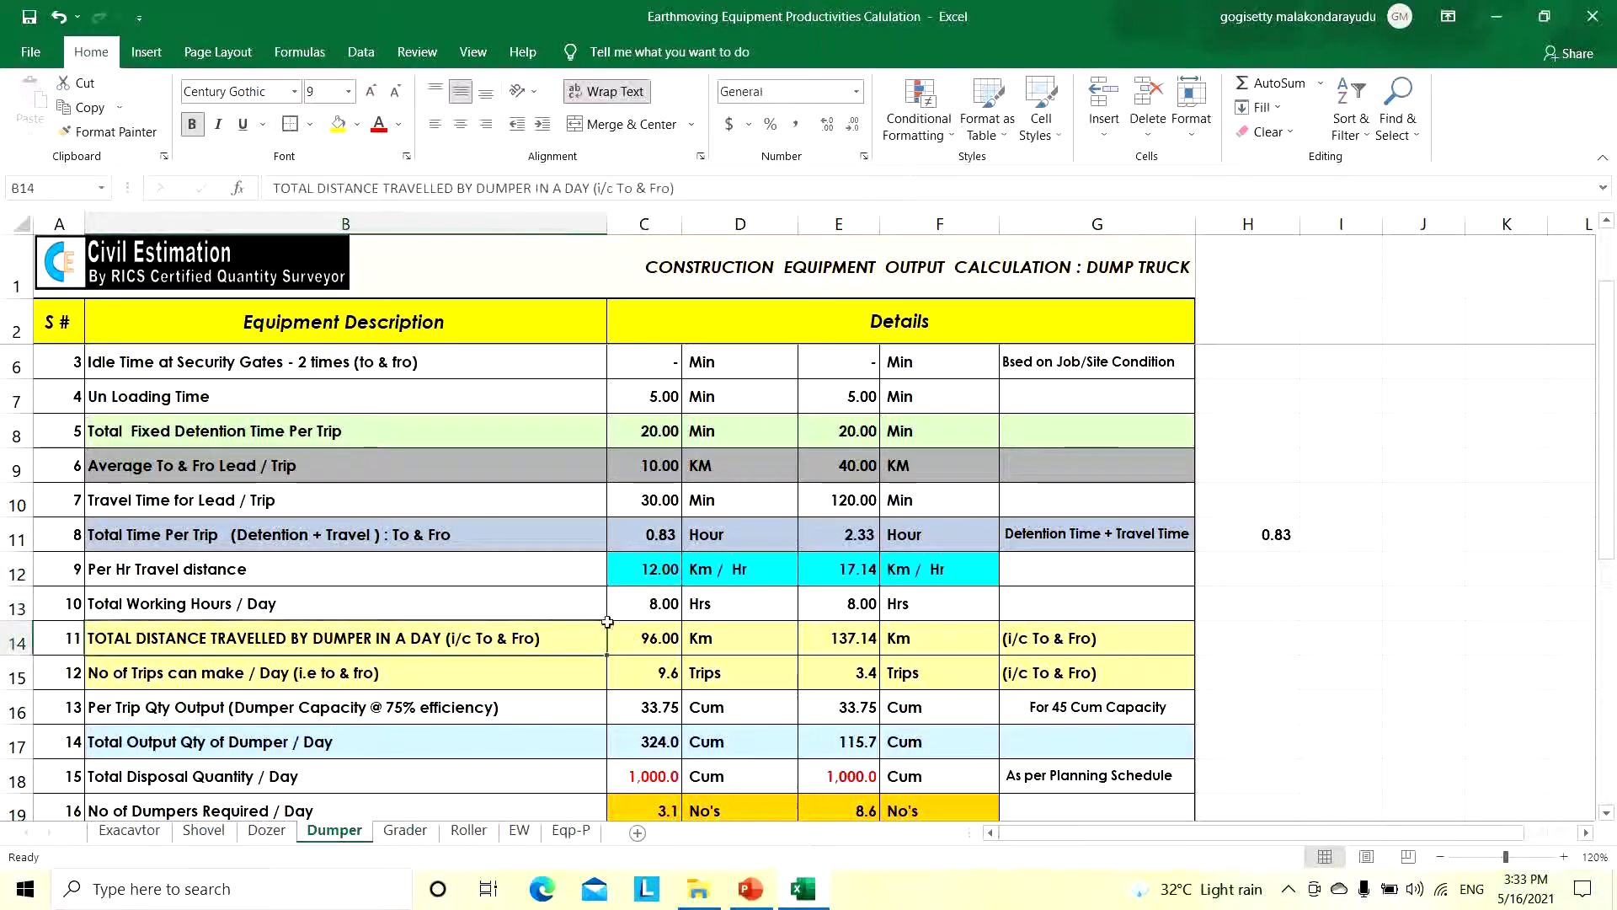
{"action": "left_click", "coordinate": [649, 571]}
{"action": "left_click", "coordinate": [649, 604]}
{"action": "double_click", "coordinate": [640, 644]}
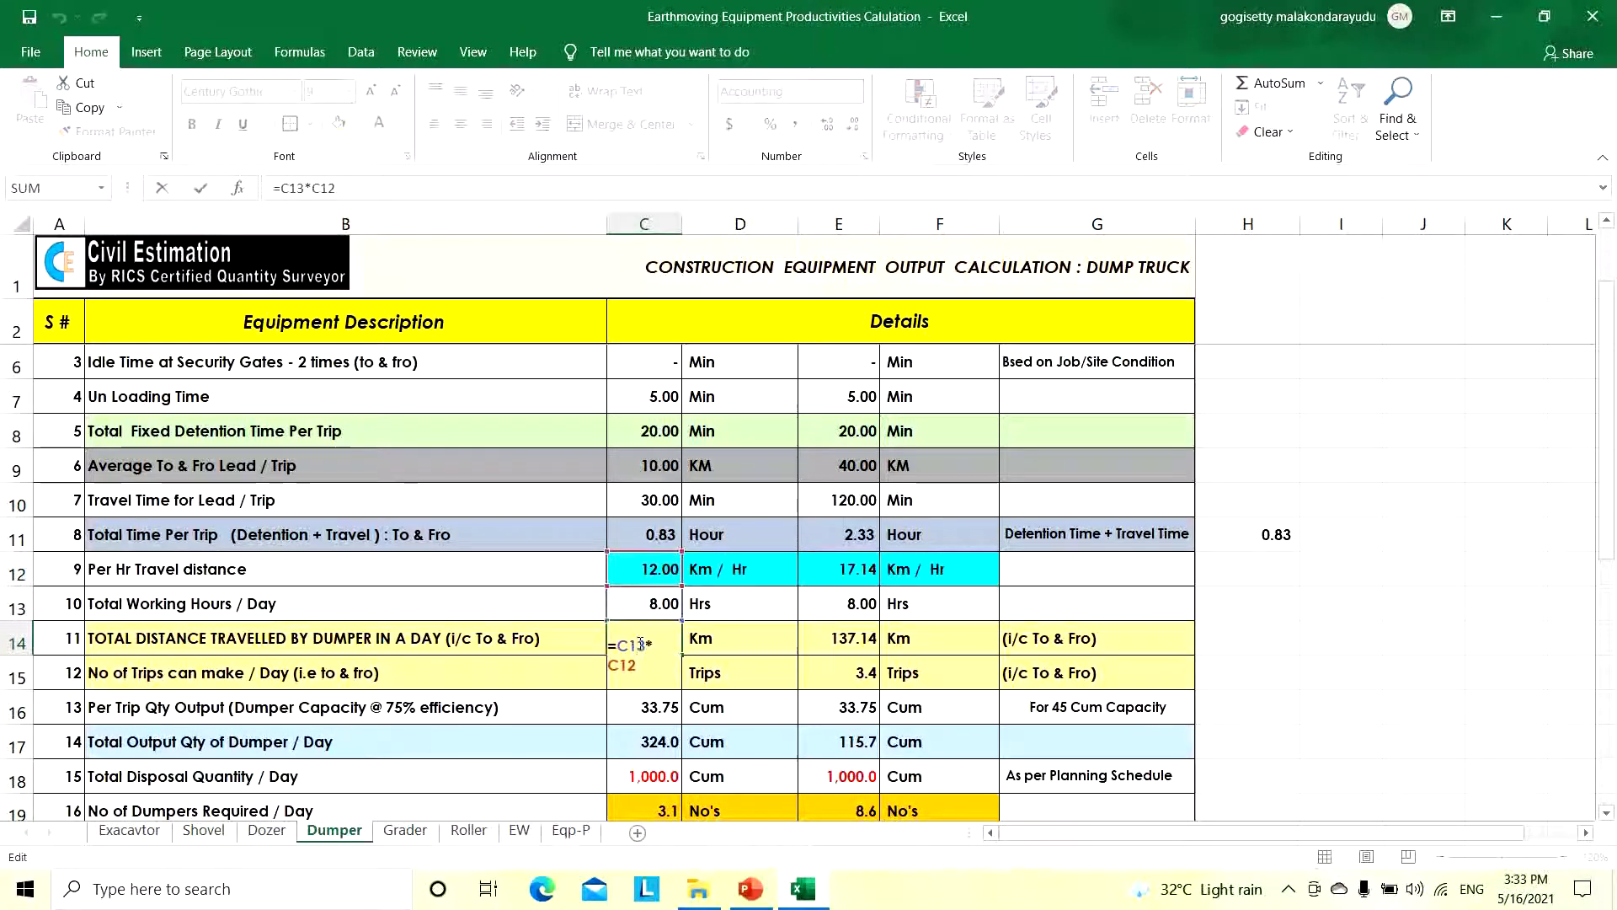
{"action": "key", "text": "Escape"}
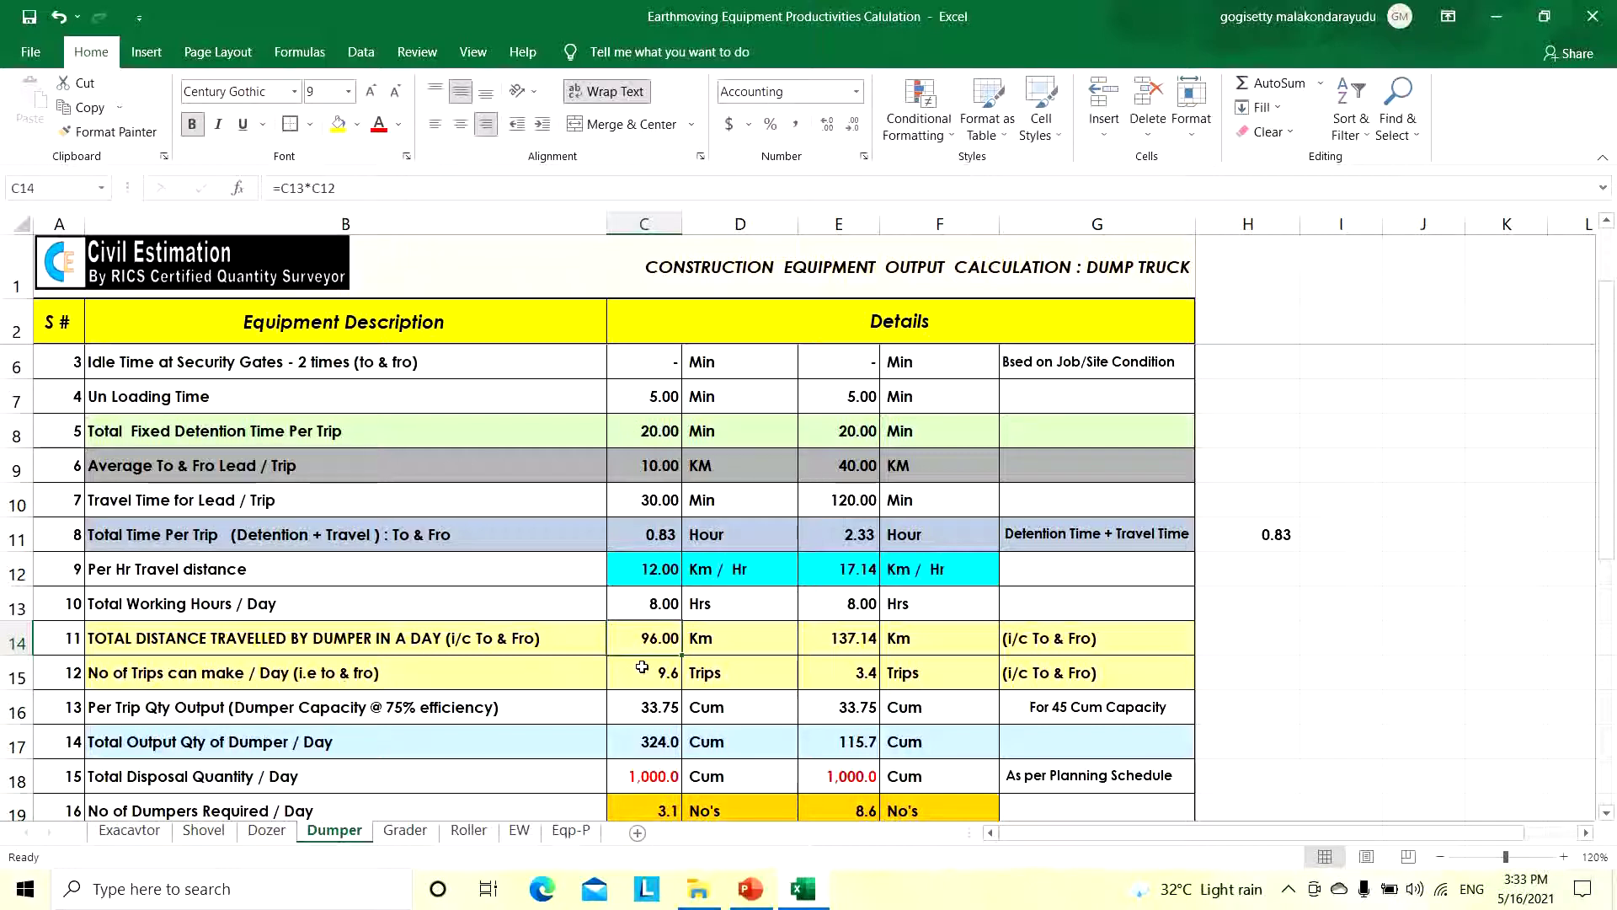
Inspect the formula for No of Trips per day in C15 together with Total Time Per Trip and Total Working Hours
{"action": "left_click", "coordinate": [627, 539]}
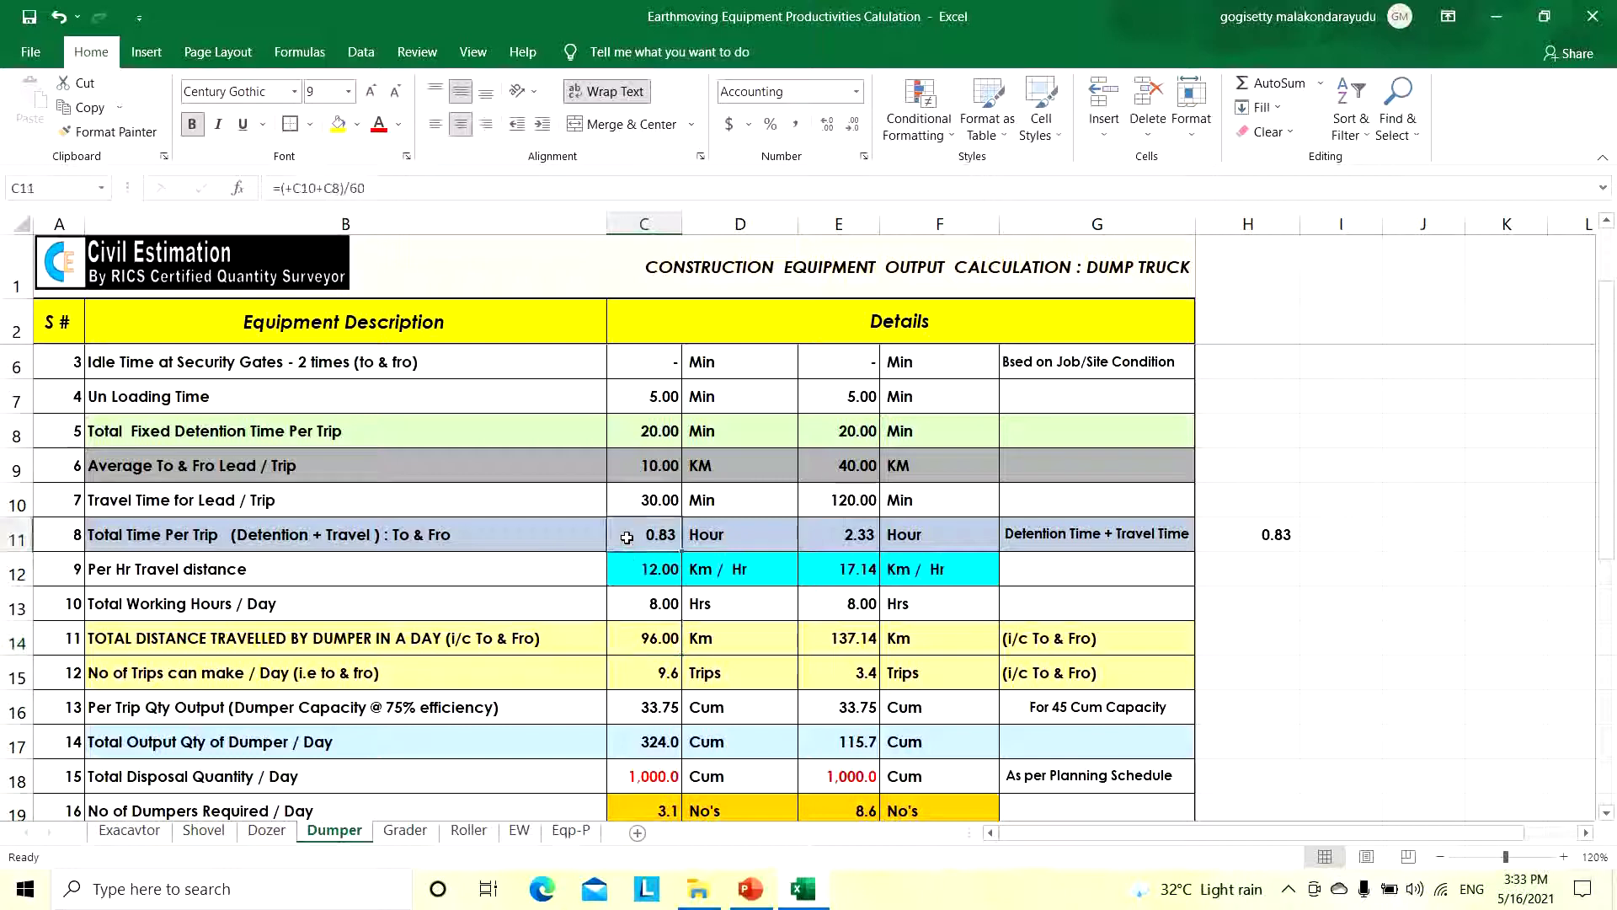
{"action": "left_click", "coordinate": [633, 606]}
{"action": "double_click", "coordinate": [643, 674]}
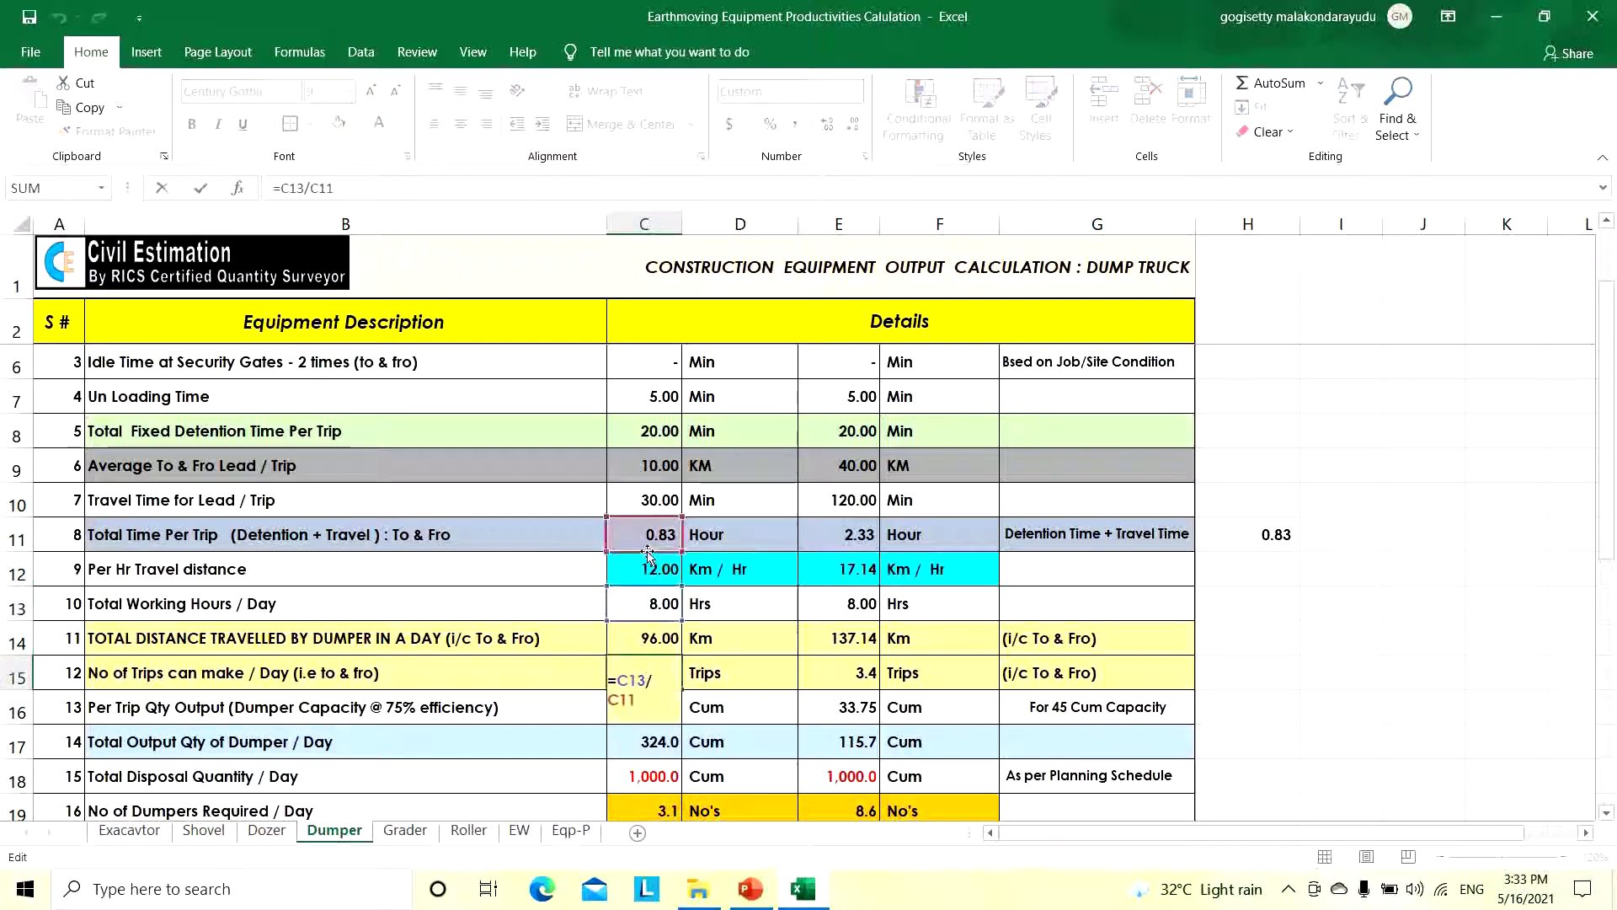
{"action": "key", "text": "Escape"}
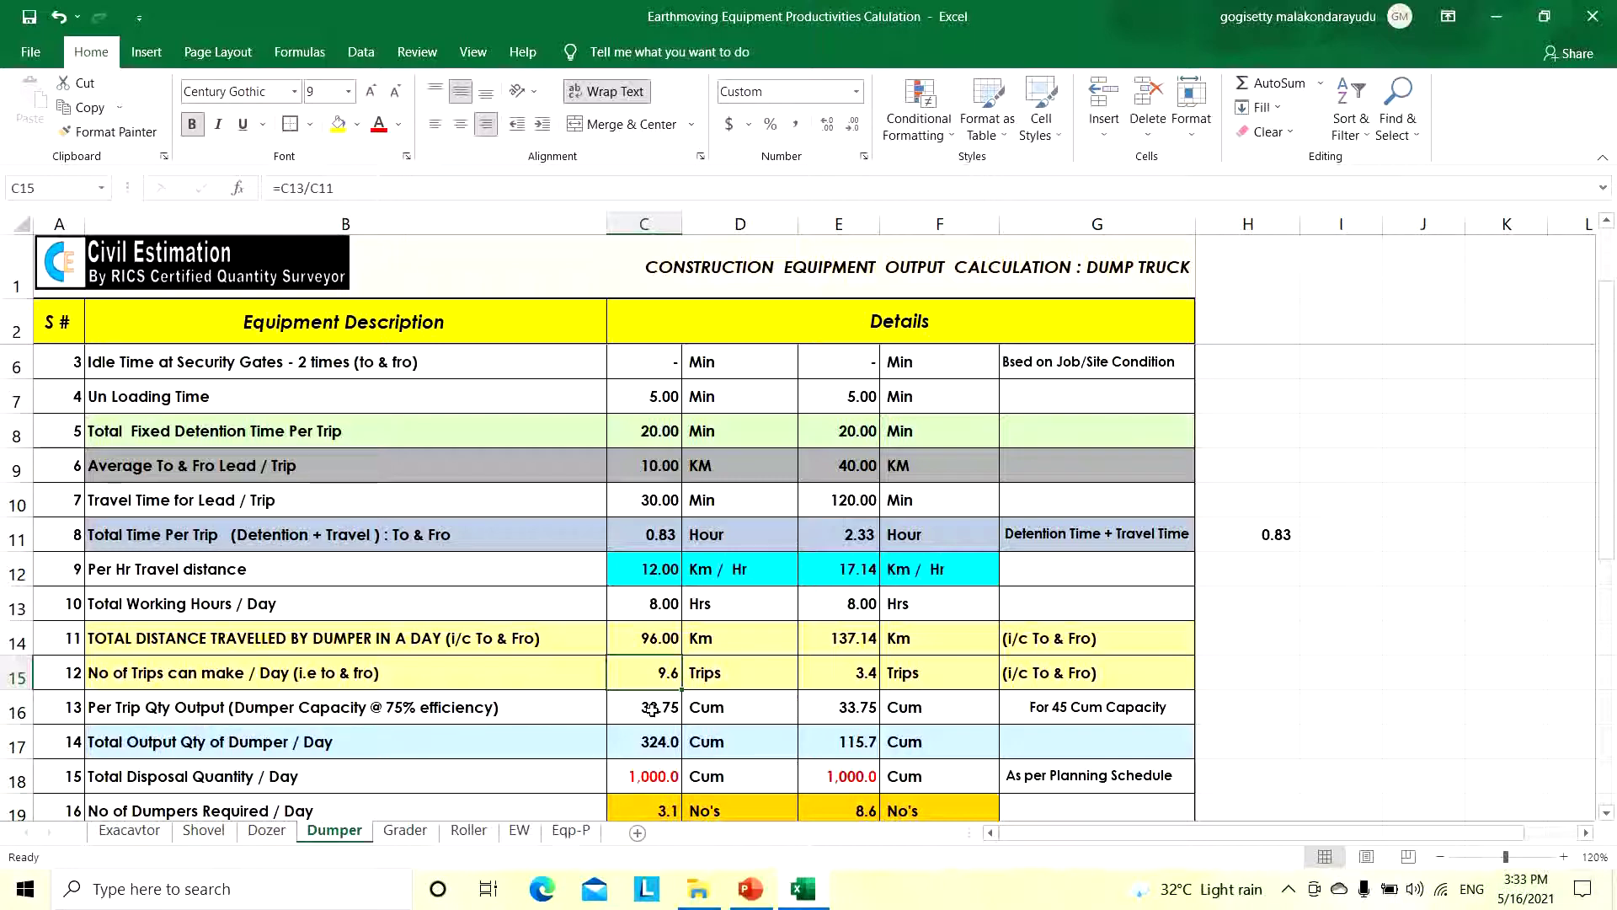
Switch to the PowerPoint presentation to view slide 3 with the dumper loading and unloading photos, and return to the Excel workbook
{"action": "left_click", "coordinate": [750, 888]}
{"action": "left_click", "coordinate": [187, 482]}
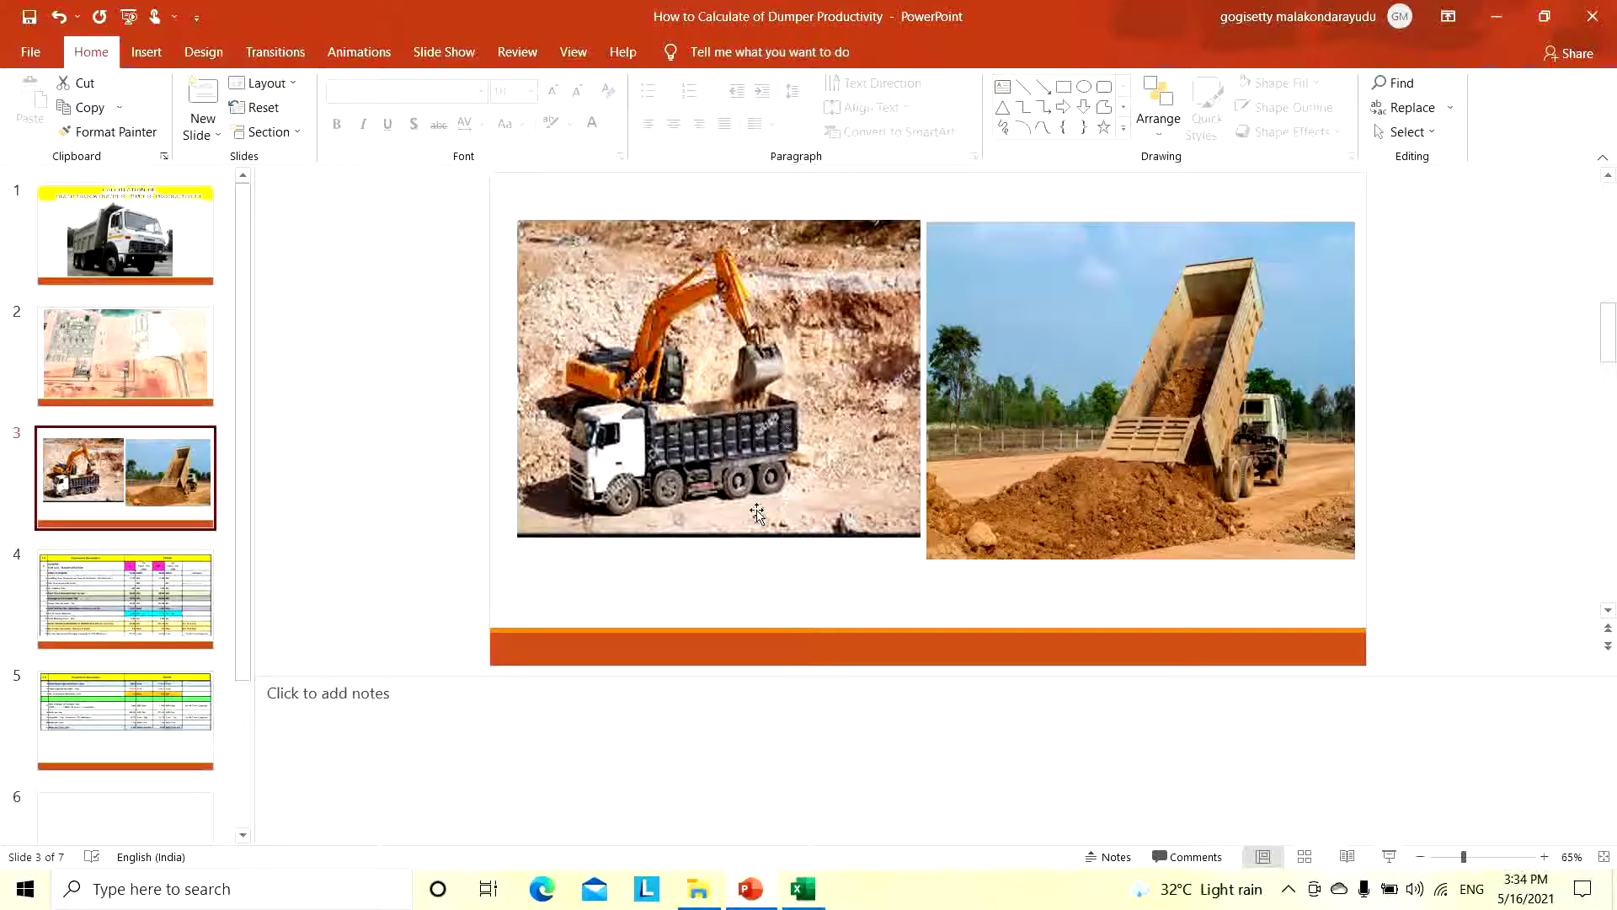
{"action": "left_click", "coordinate": [796, 886]}
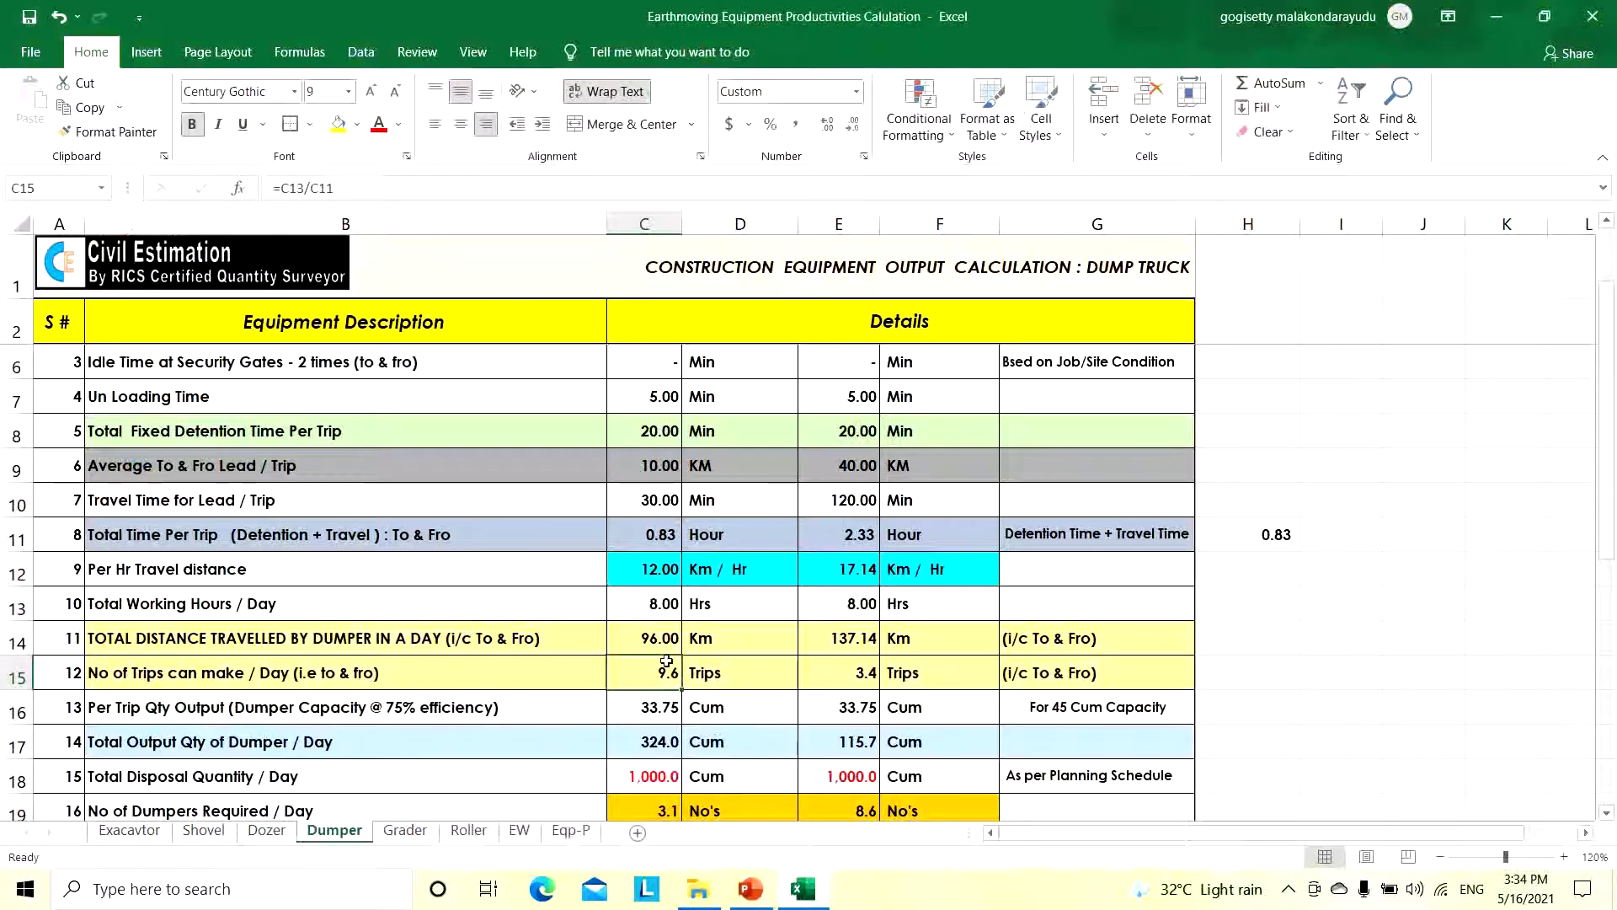
Examine Per Trip Qty Output in C16 and trace how the Total Output Qty formula in C17 uses it with the trip count
{"action": "left_click", "coordinate": [638, 710]}
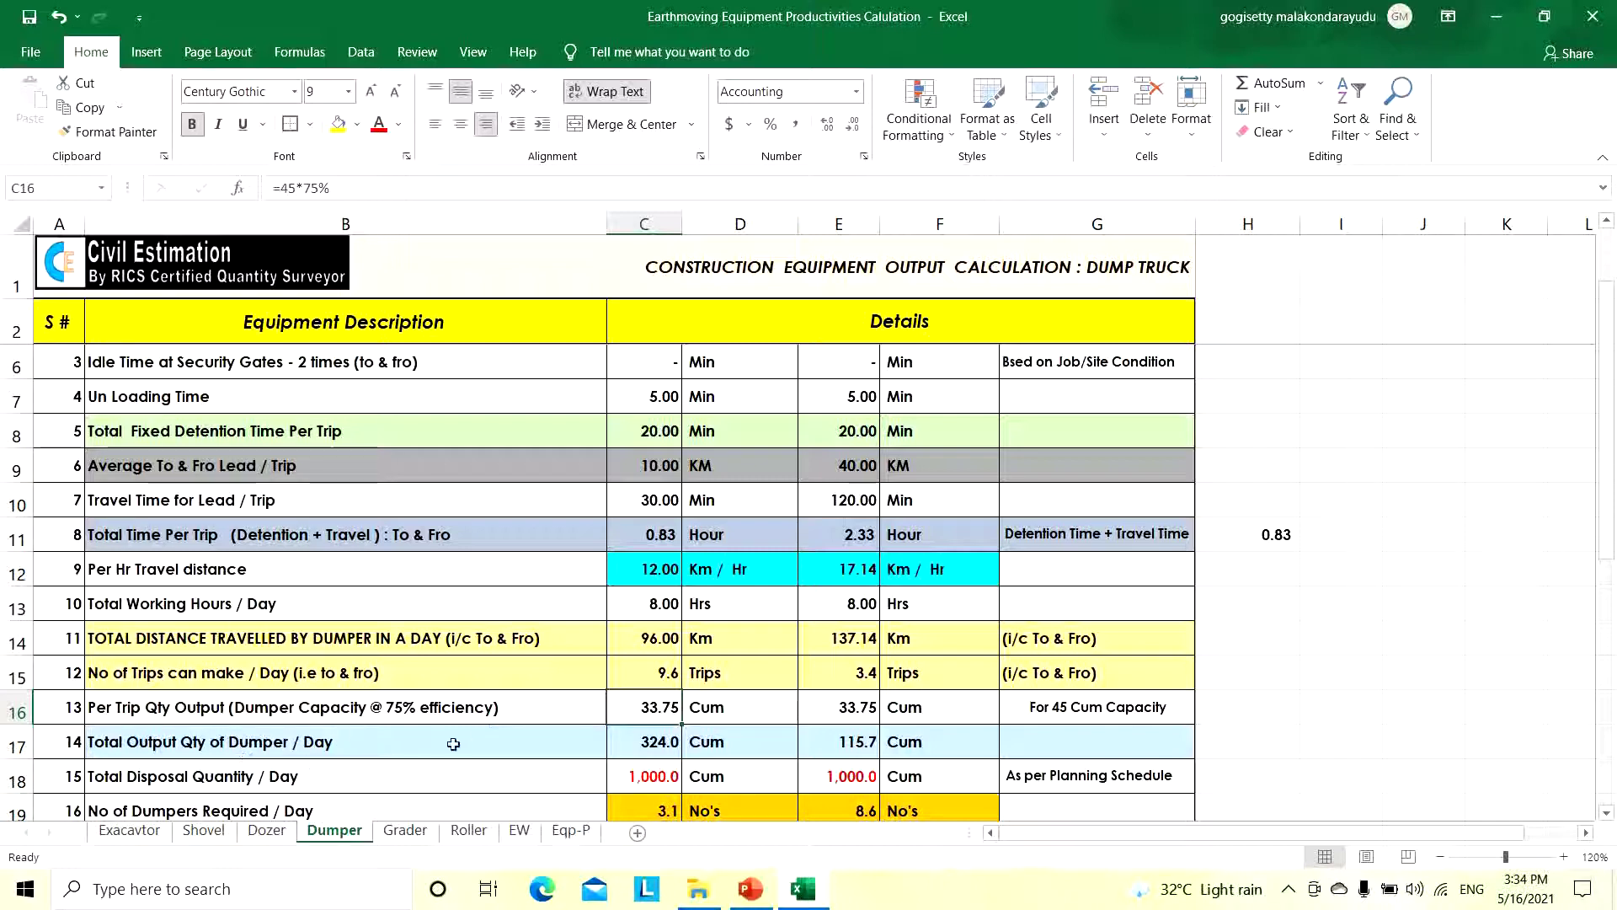
{"action": "left_click", "coordinate": [653, 746]}
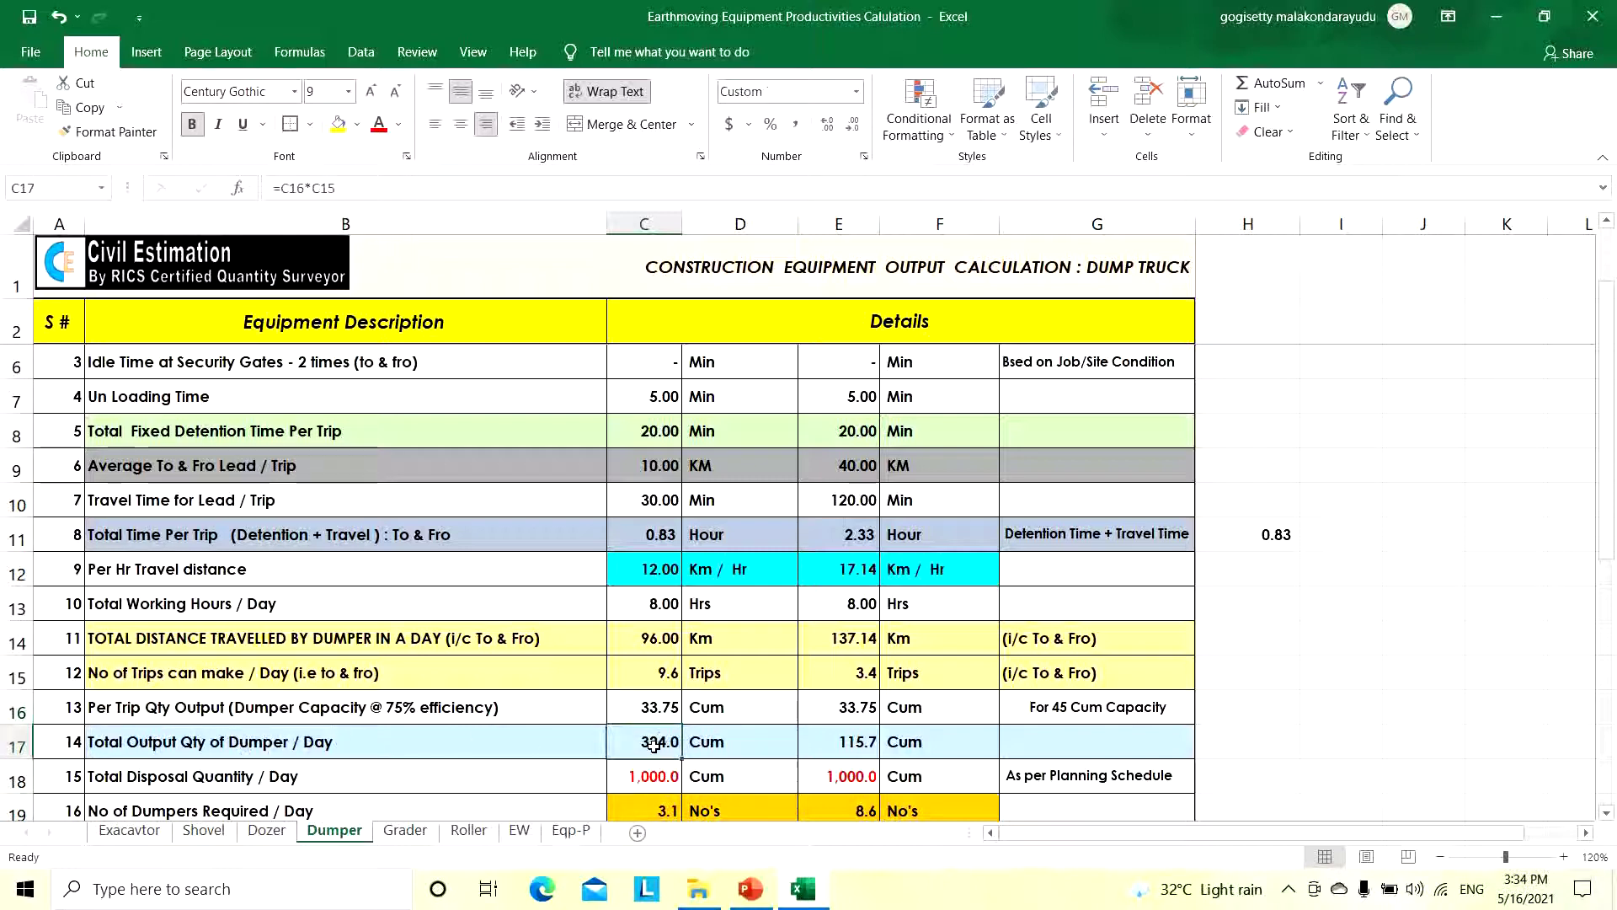
{"action": "left_click", "coordinate": [643, 675]}
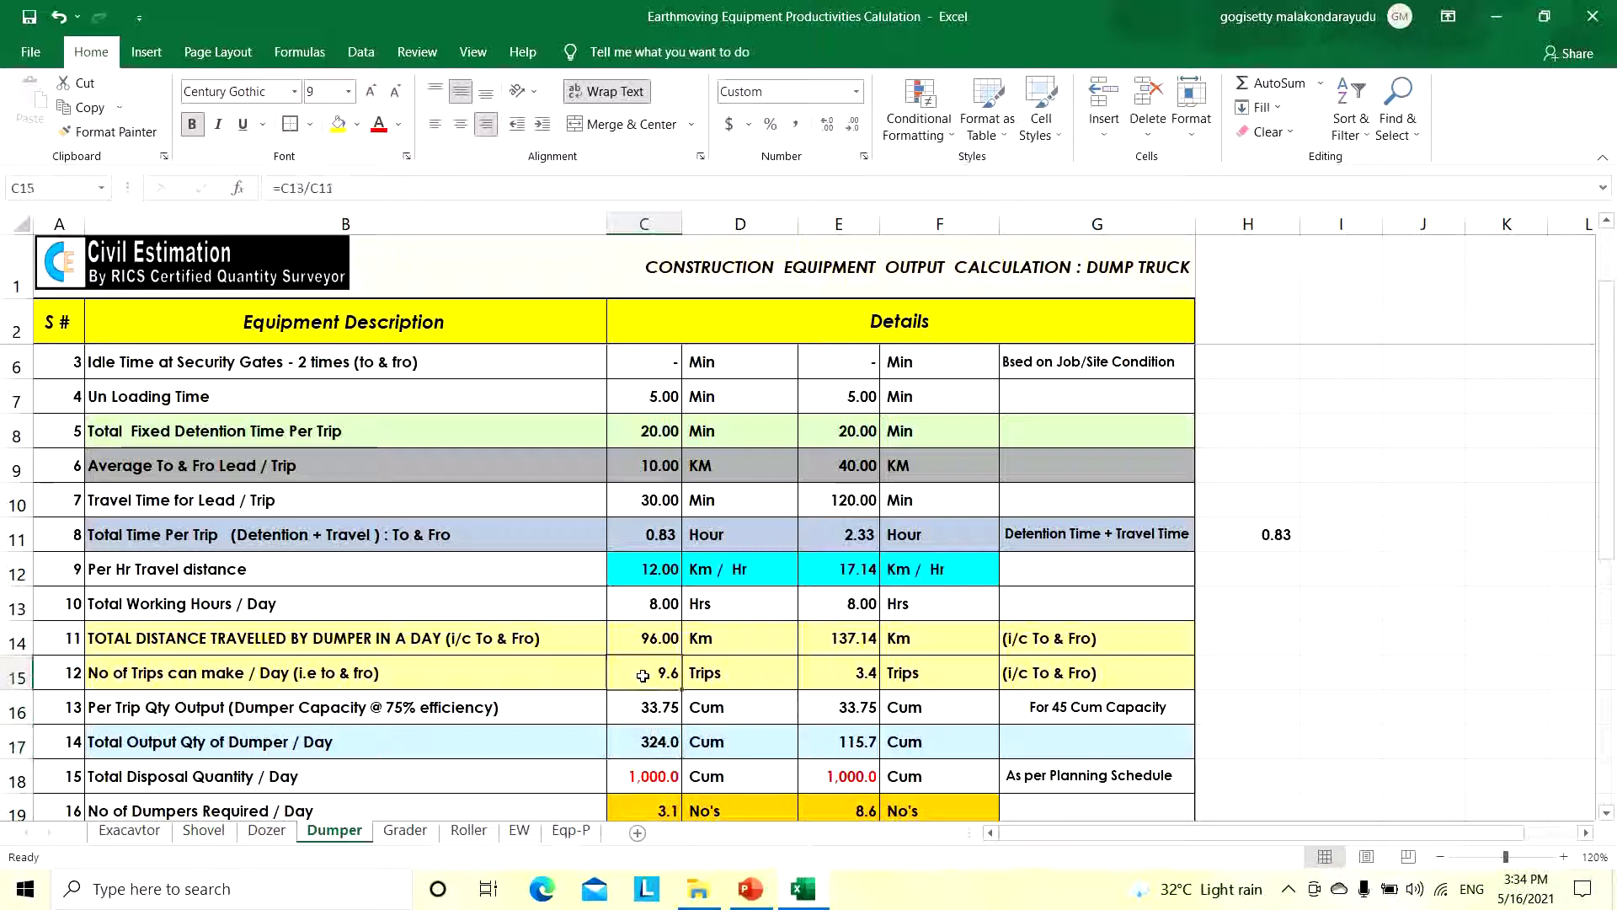
{"action": "double_click", "coordinate": [638, 744]}
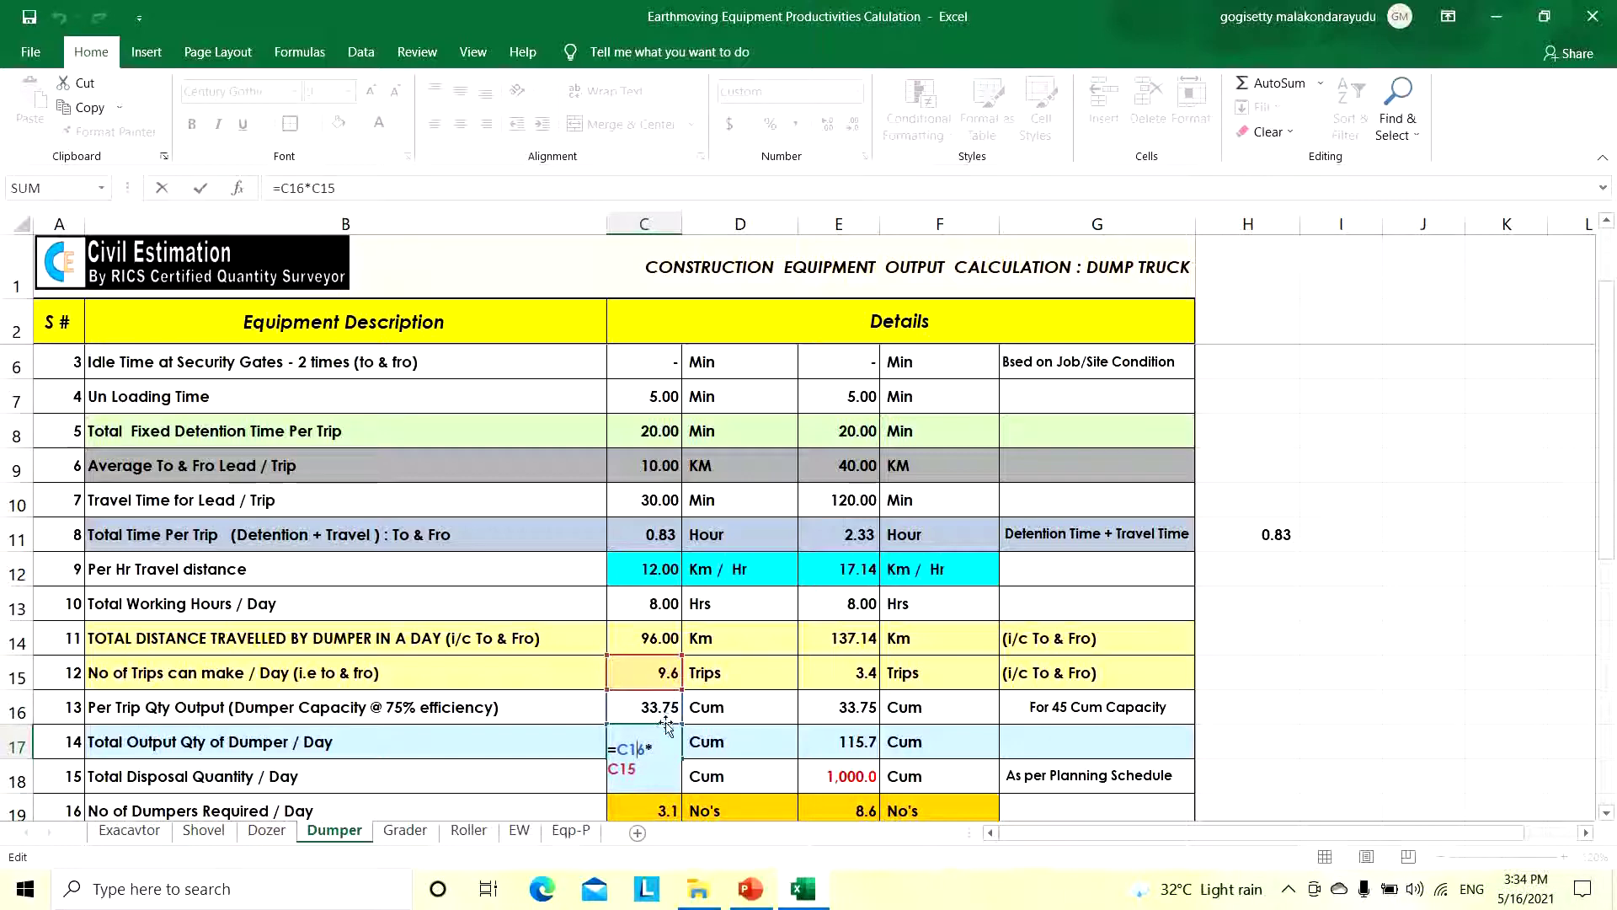
{"action": "key", "text": "Escape"}
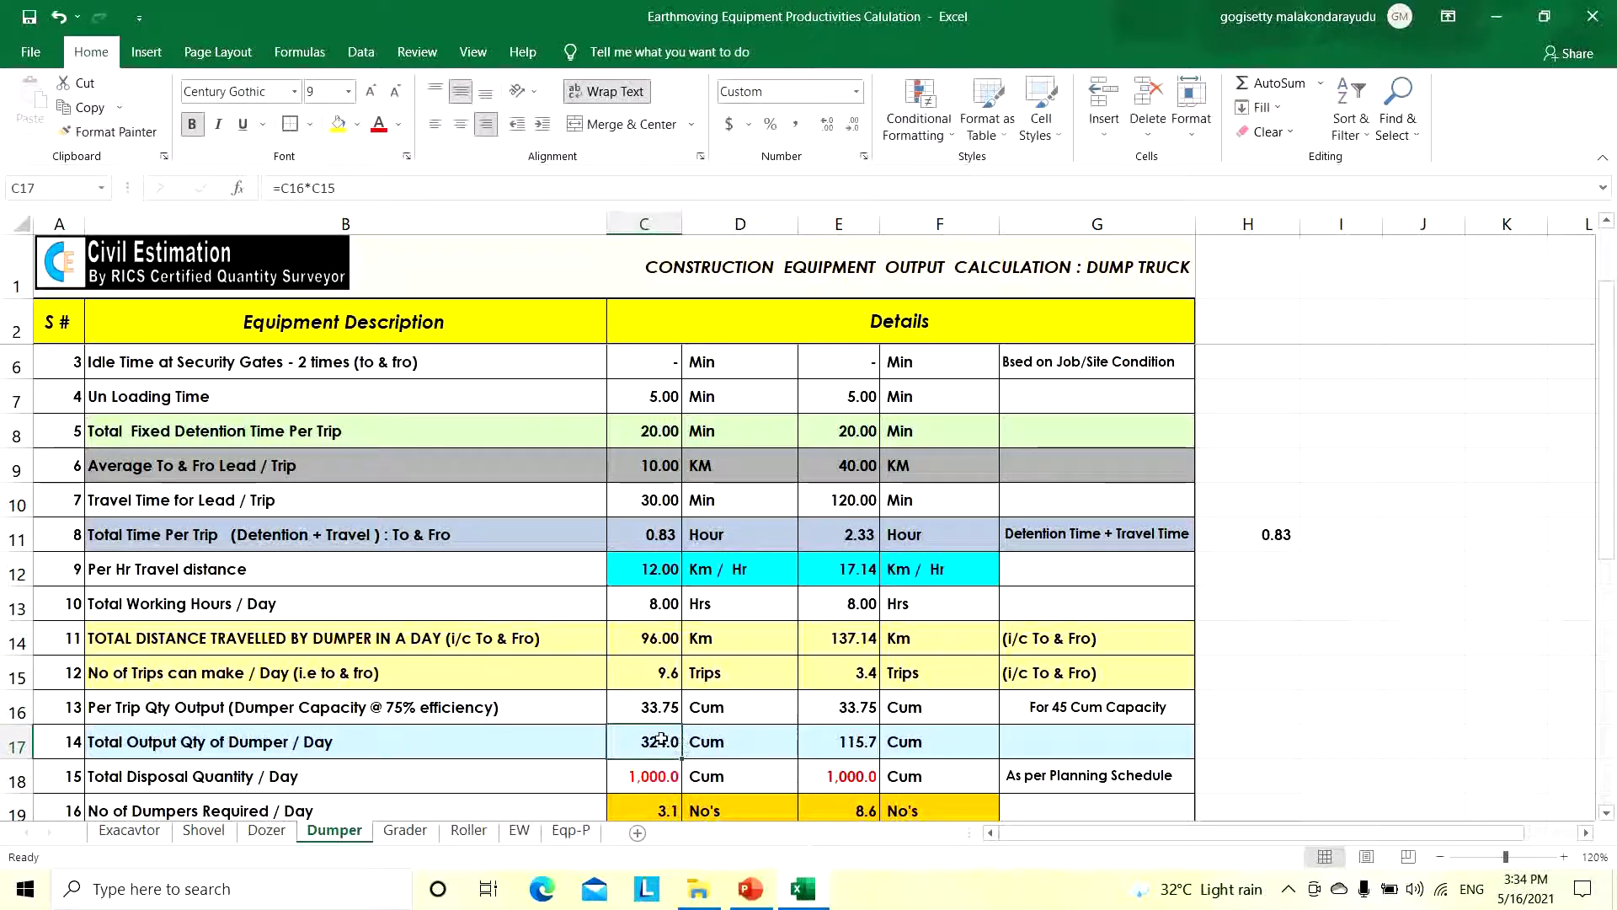
Examine how No of Dumpers Required / Day in C19 is derived from the Total Disposal Quantity in C18 and the daily output in C17
{"action": "scroll", "coordinate": [659, 738], "scroll_direction": "down", "scroll_amount": 1}
{"action": "left_click", "coordinate": [169, 652]}
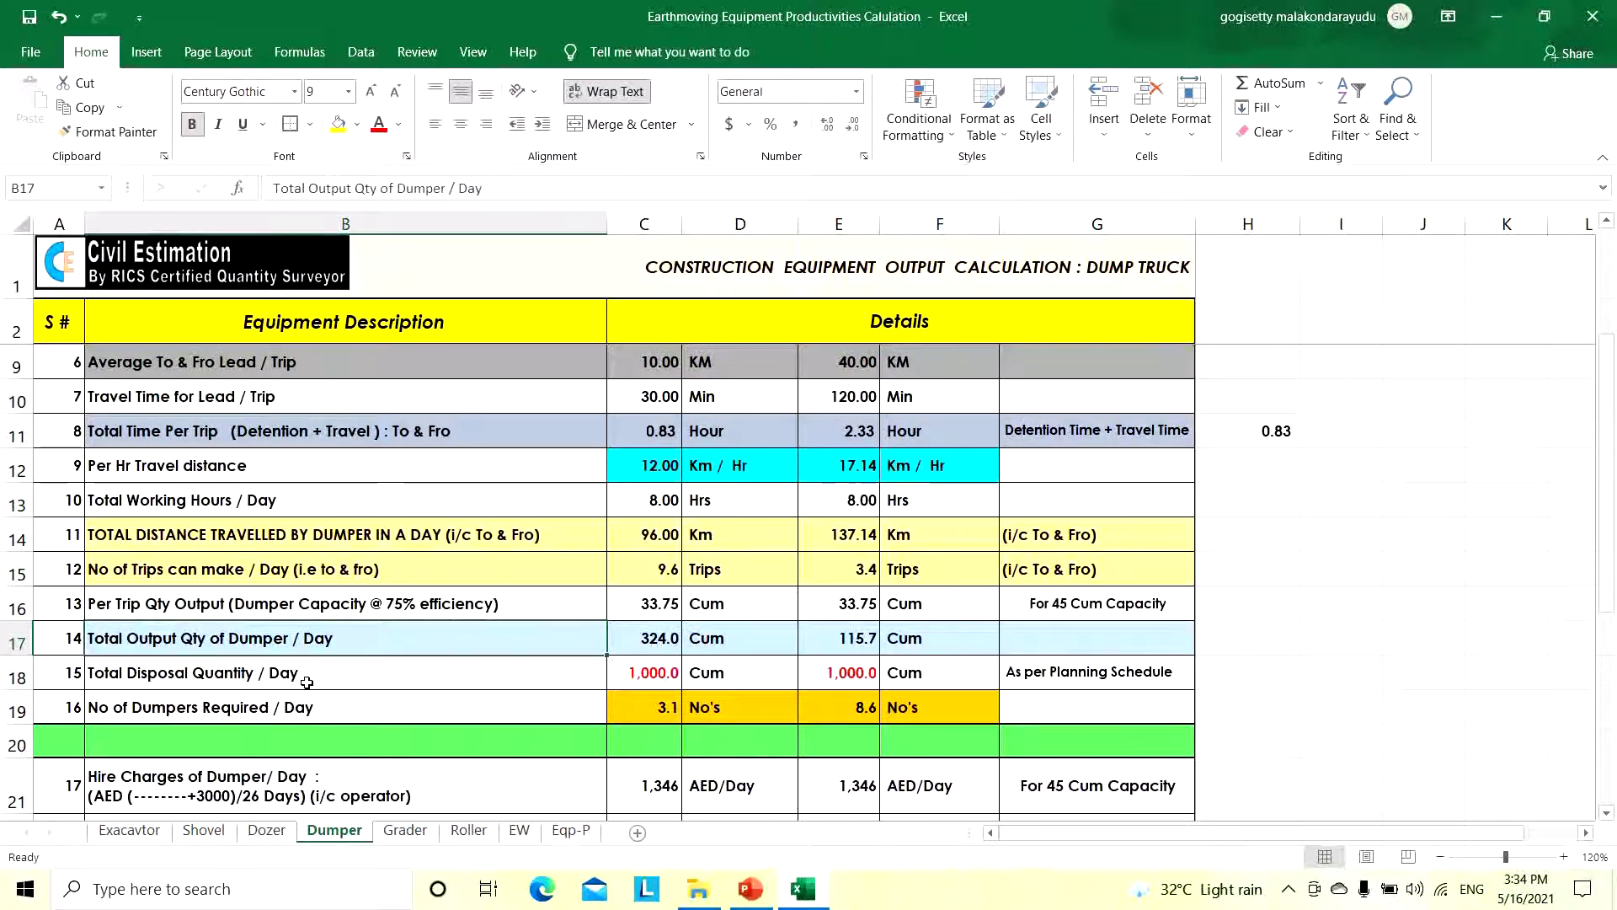
{"action": "left_click", "coordinate": [643, 675]}
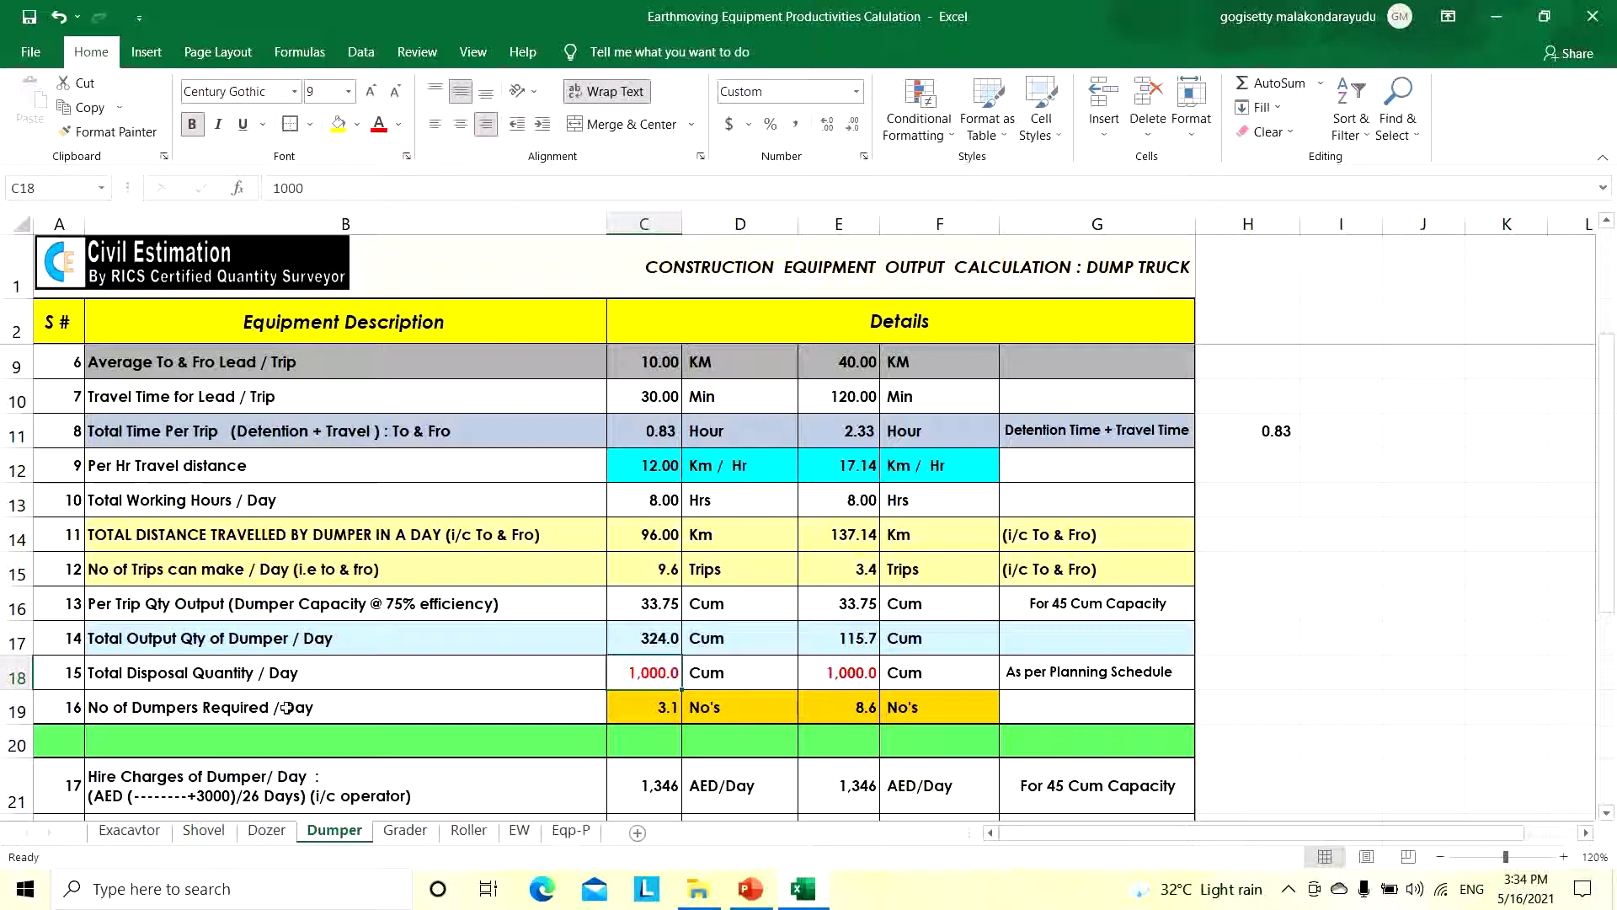
{"action": "left_click", "coordinate": [646, 704]}
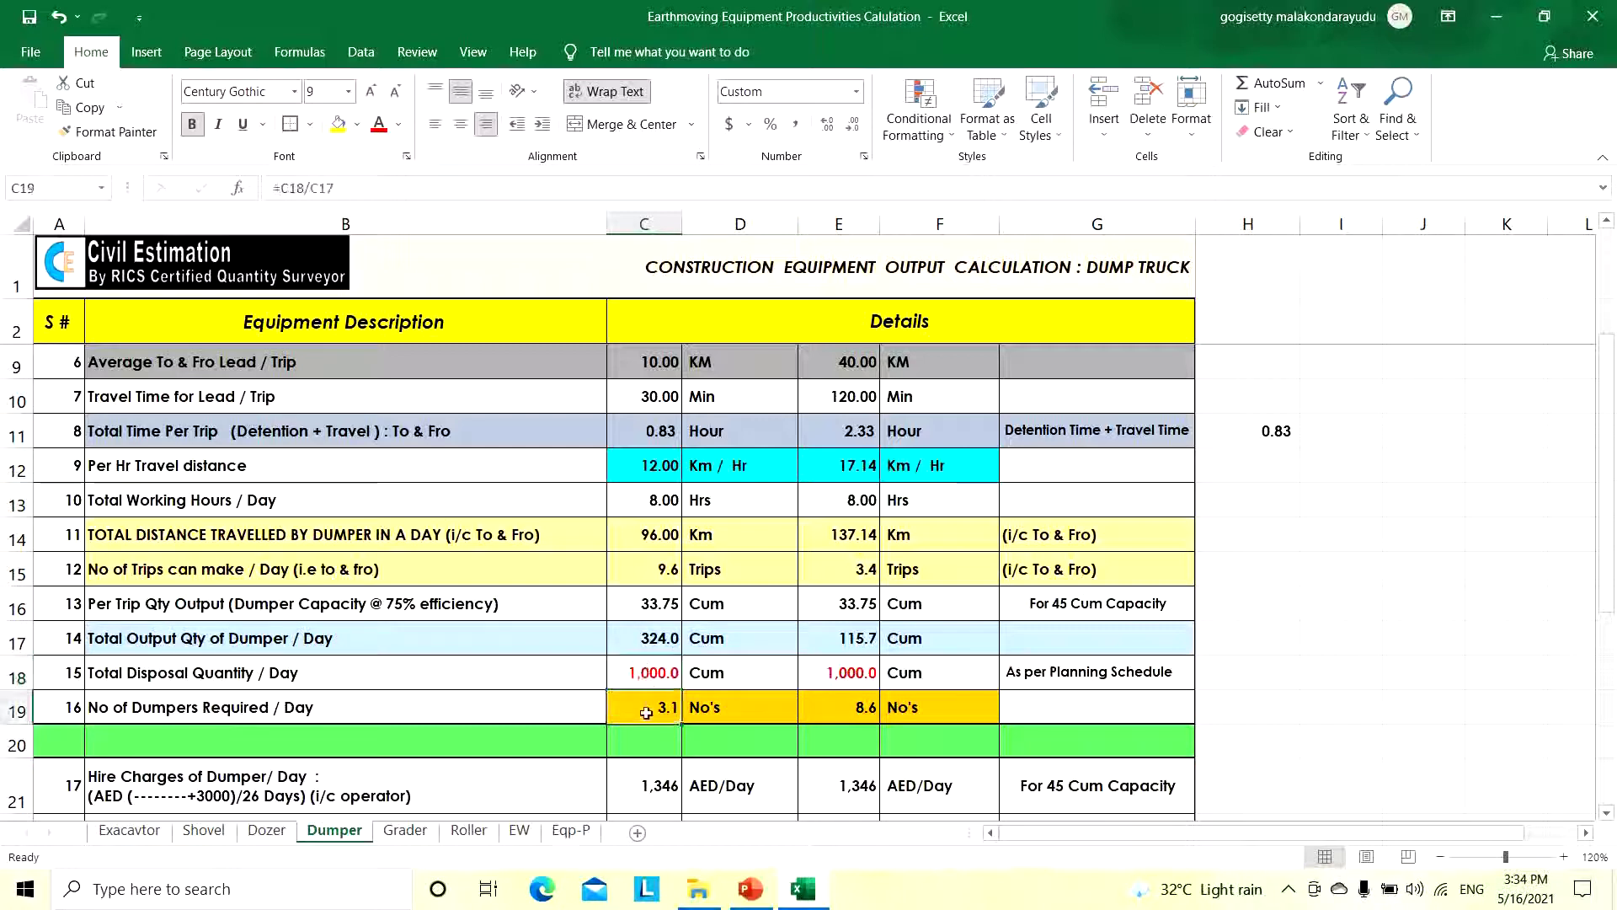
{"action": "left_click", "coordinate": [642, 673]}
{"action": "left_click", "coordinate": [638, 704]}
{"action": "left_click", "coordinate": [640, 674]}
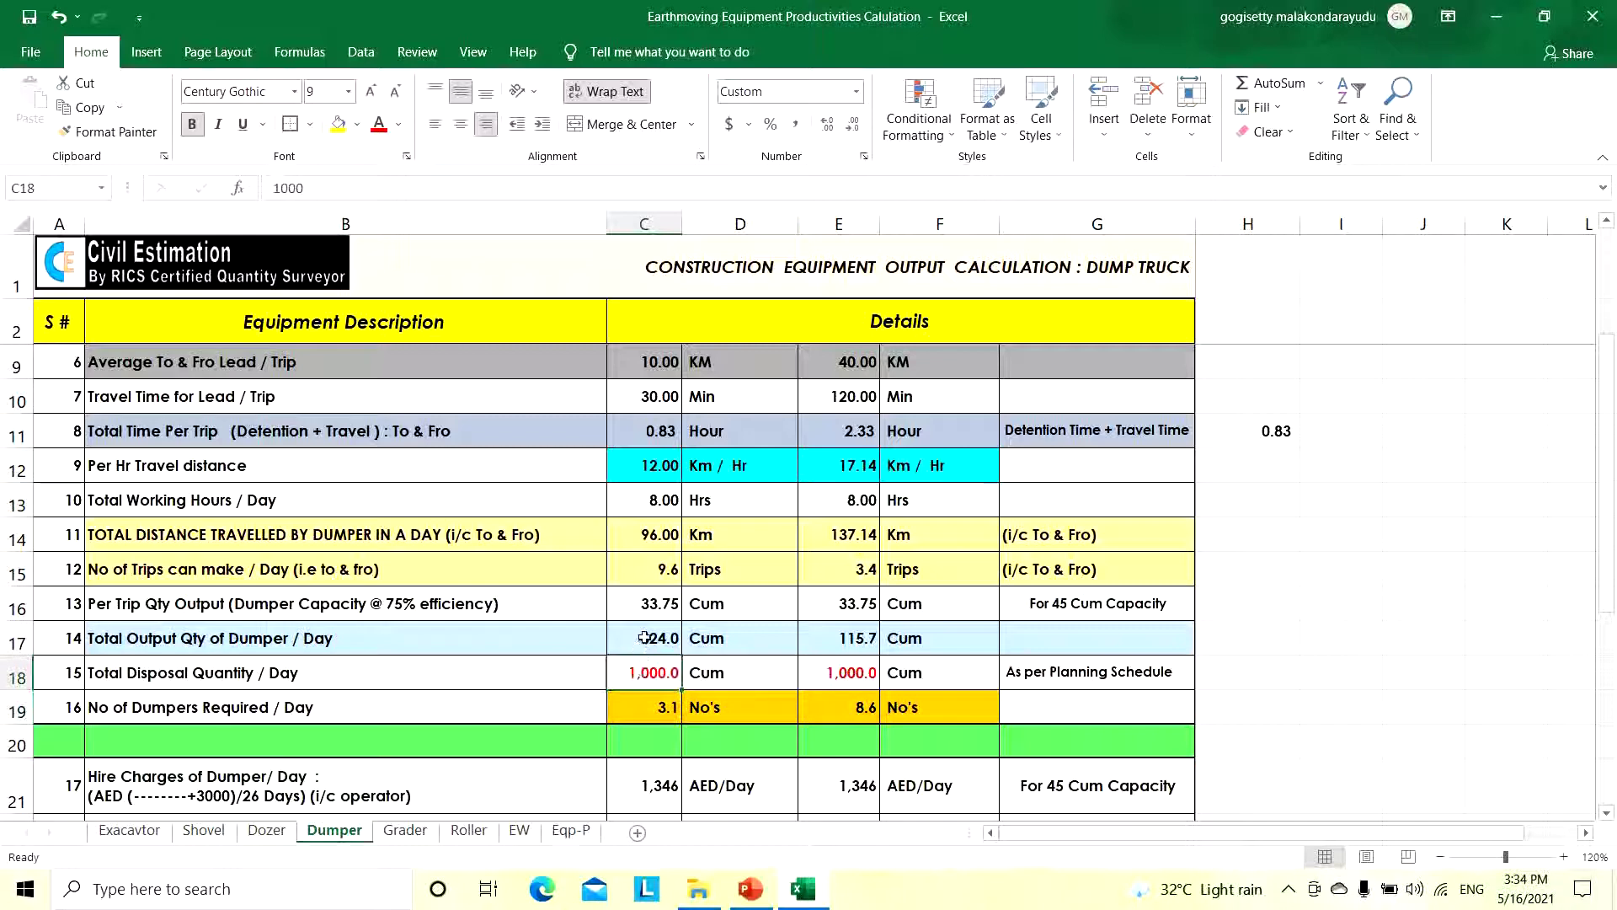
{"action": "double_click", "coordinate": [646, 707]}
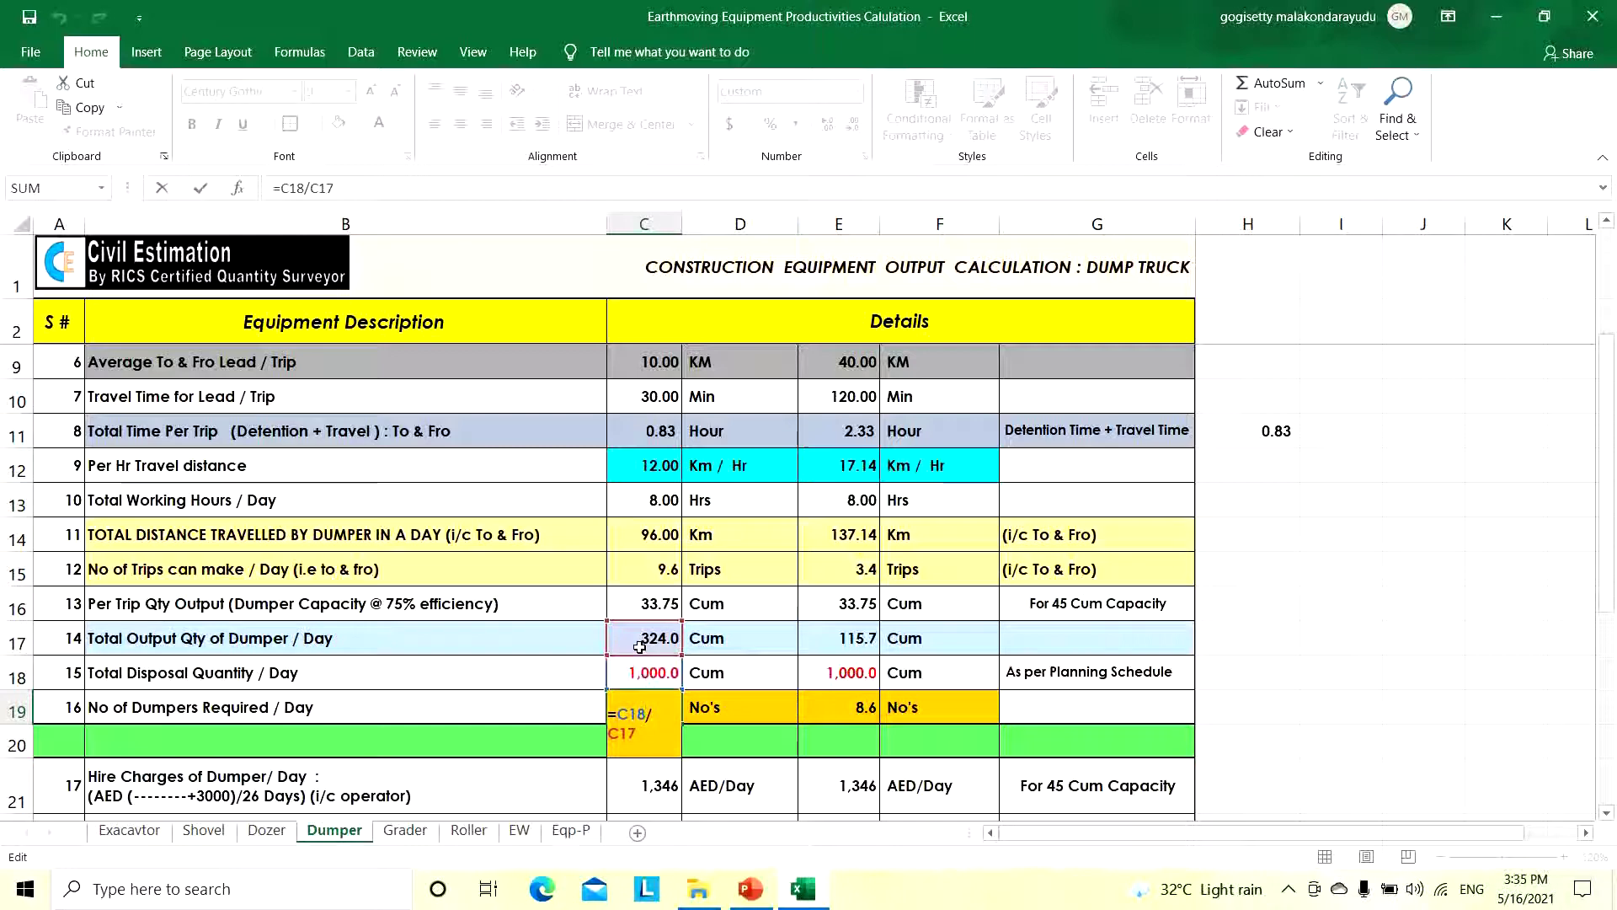
{"action": "key", "text": "ctrl+Return"}
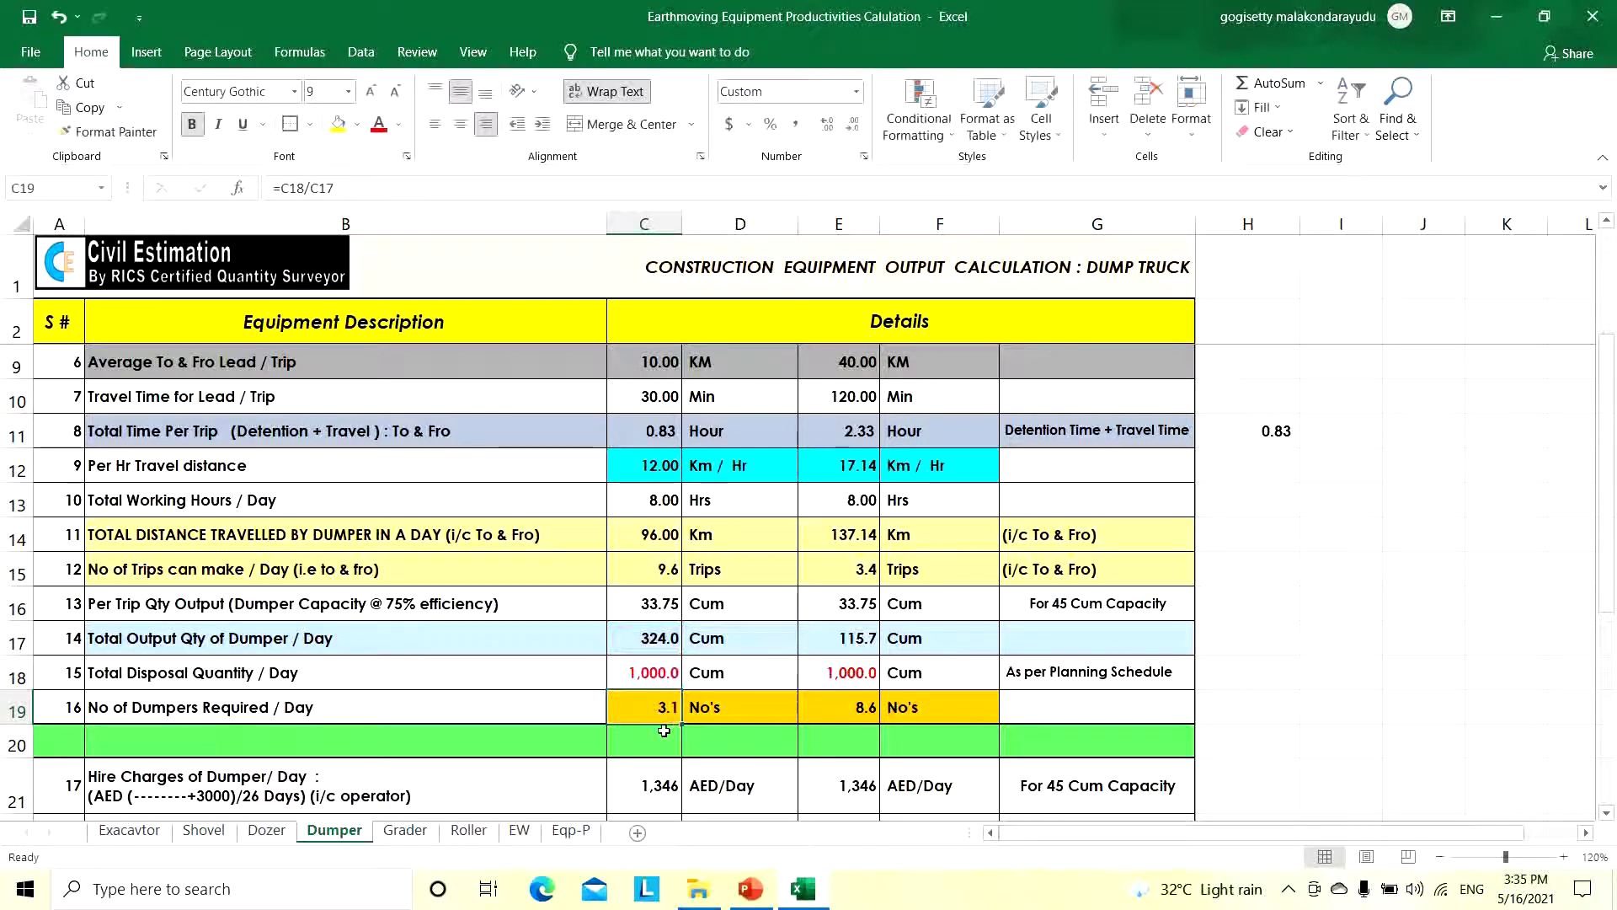
Review the dumper speed, Loading Time and Un Loading Time inputs in C4, C5 and C7
{"action": "scroll", "coordinate": [638, 604], "scroll_direction": "down", "scroll_amount": 1}
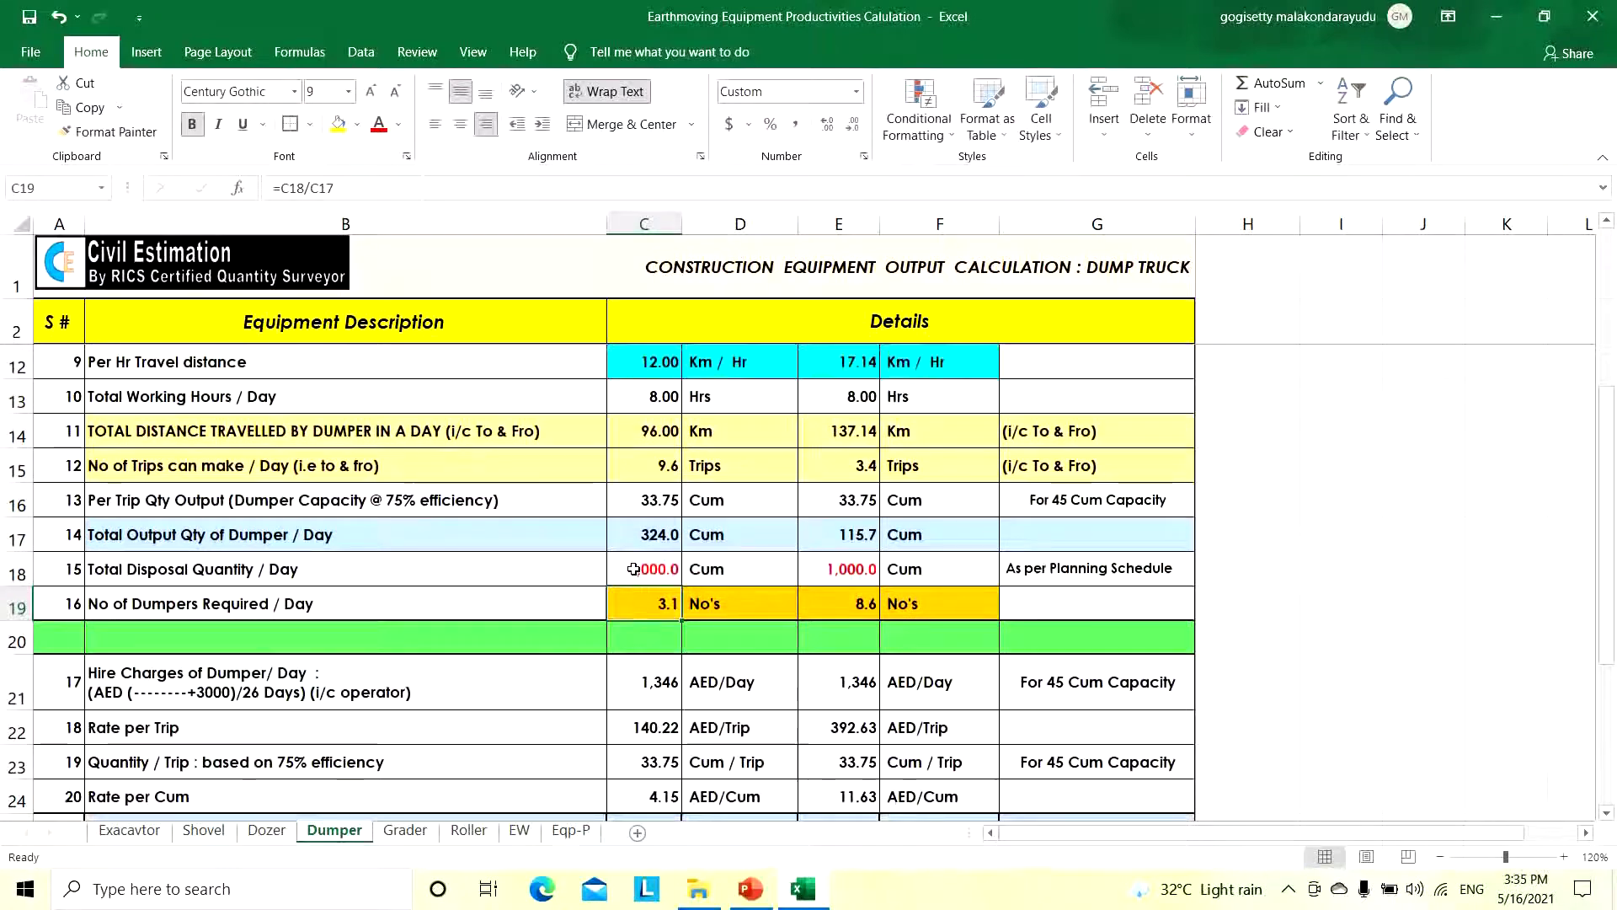
{"action": "scroll", "coordinate": [634, 568], "scroll_direction": "up", "scroll_amount": 3}
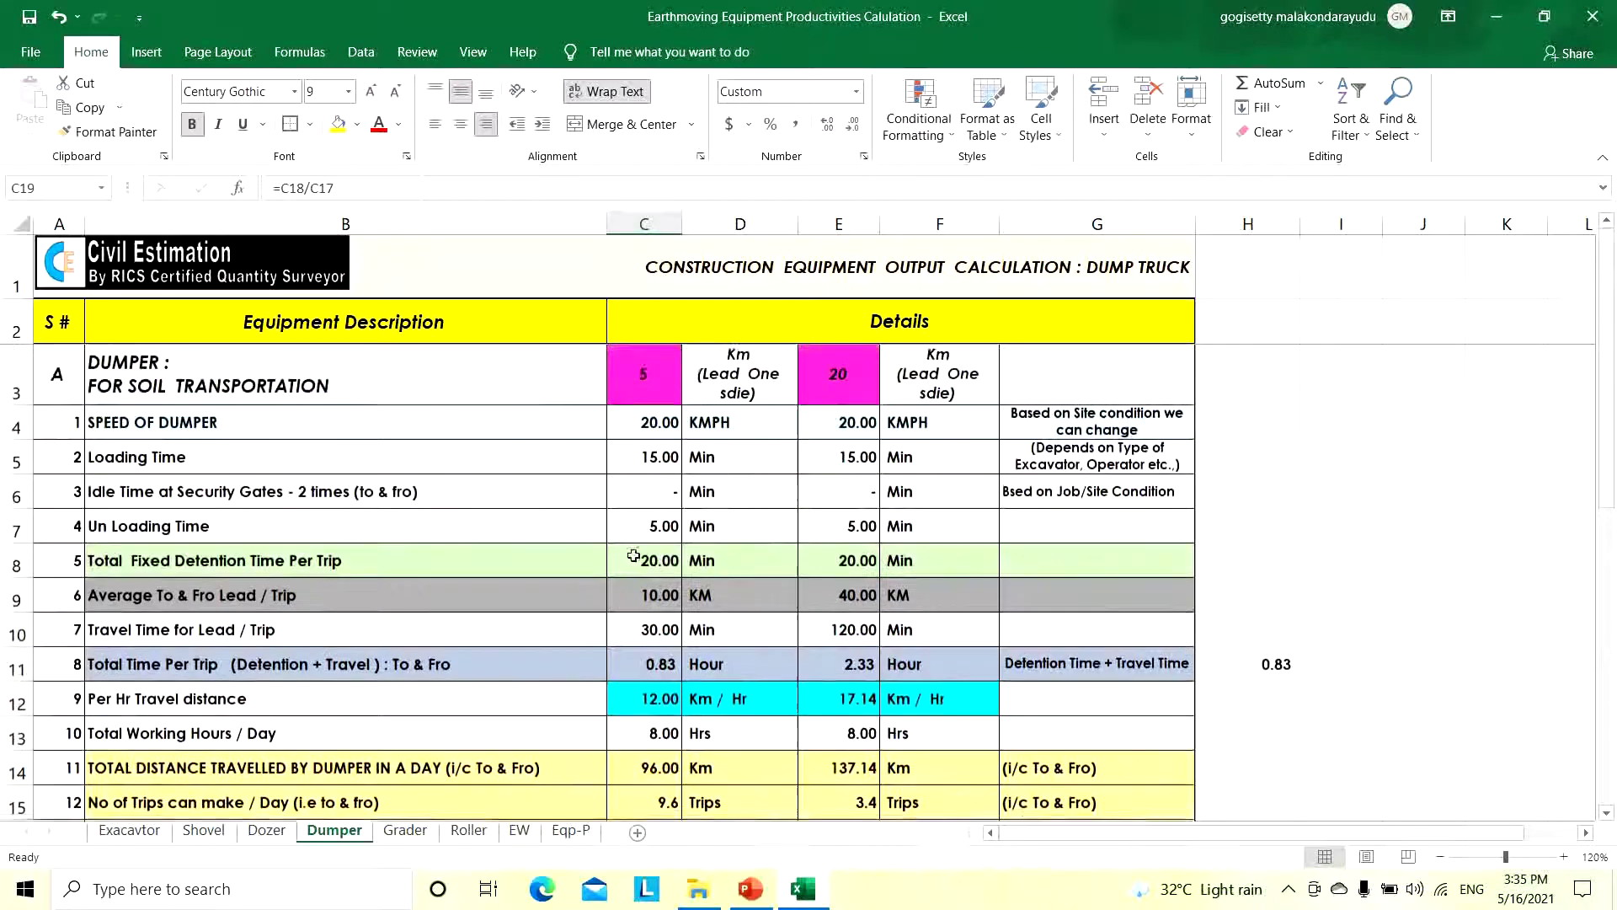
{"action": "left_click", "coordinate": [650, 424]}
{"action": "left_click", "coordinate": [643, 472]}
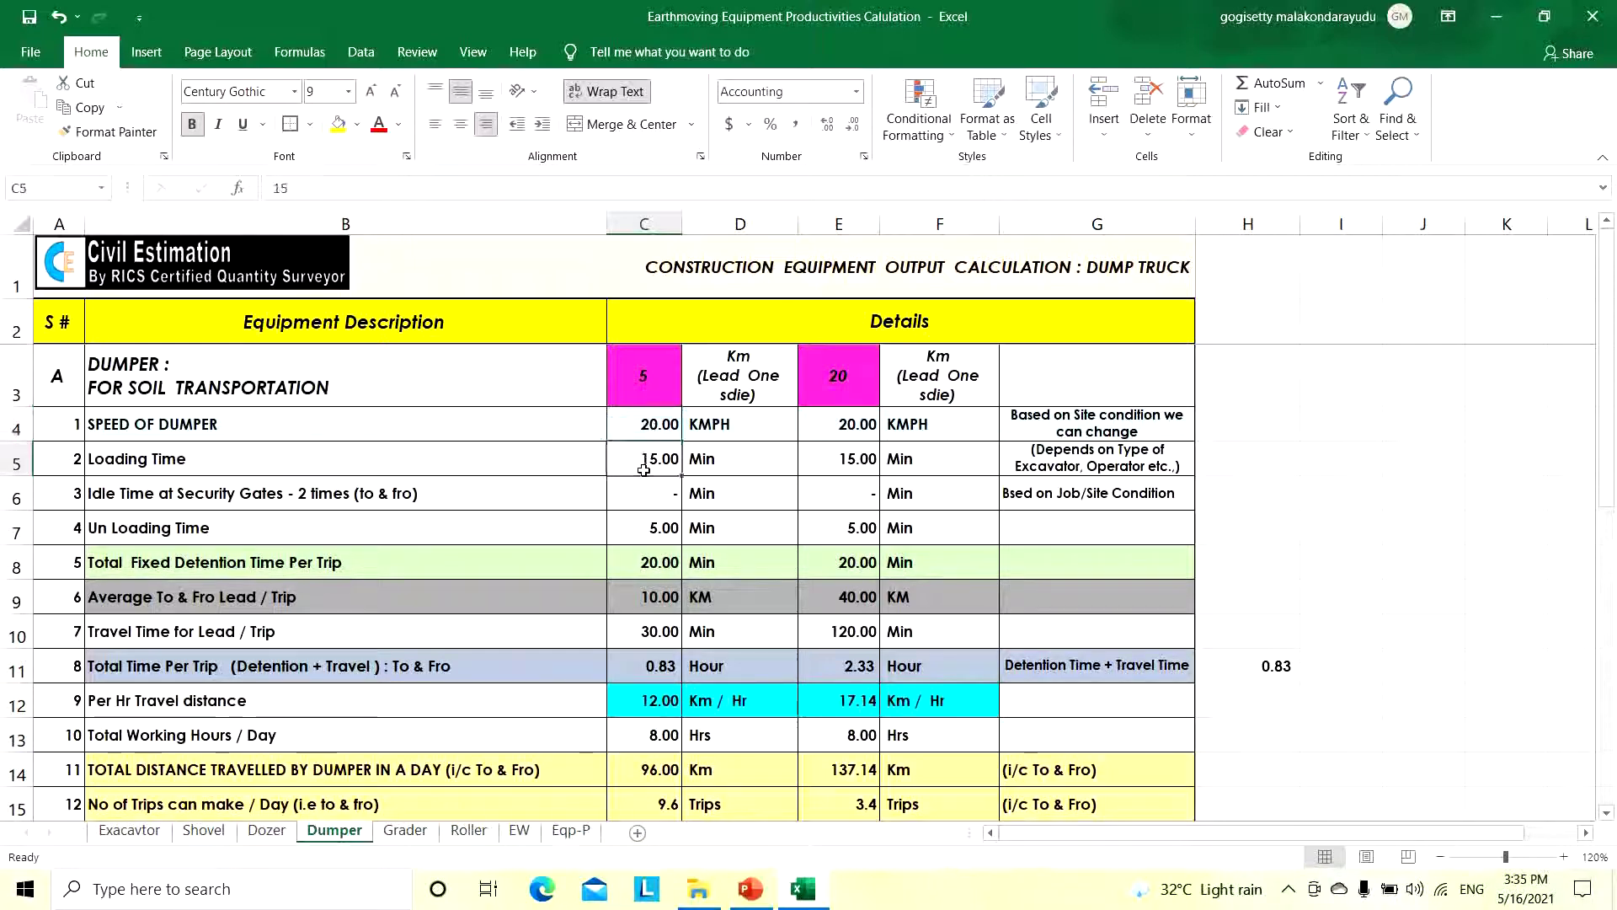
{"action": "left_click", "coordinate": [642, 530]}
Inspect the Hire Charges of Dumper / Day description in B21 and its formula in C21
{"action": "scroll", "coordinate": [638, 672], "scroll_direction": "down", "scroll_amount": 2}
{"action": "scroll", "coordinate": [637, 672], "scroll_direction": "down", "scroll_amount": 2}
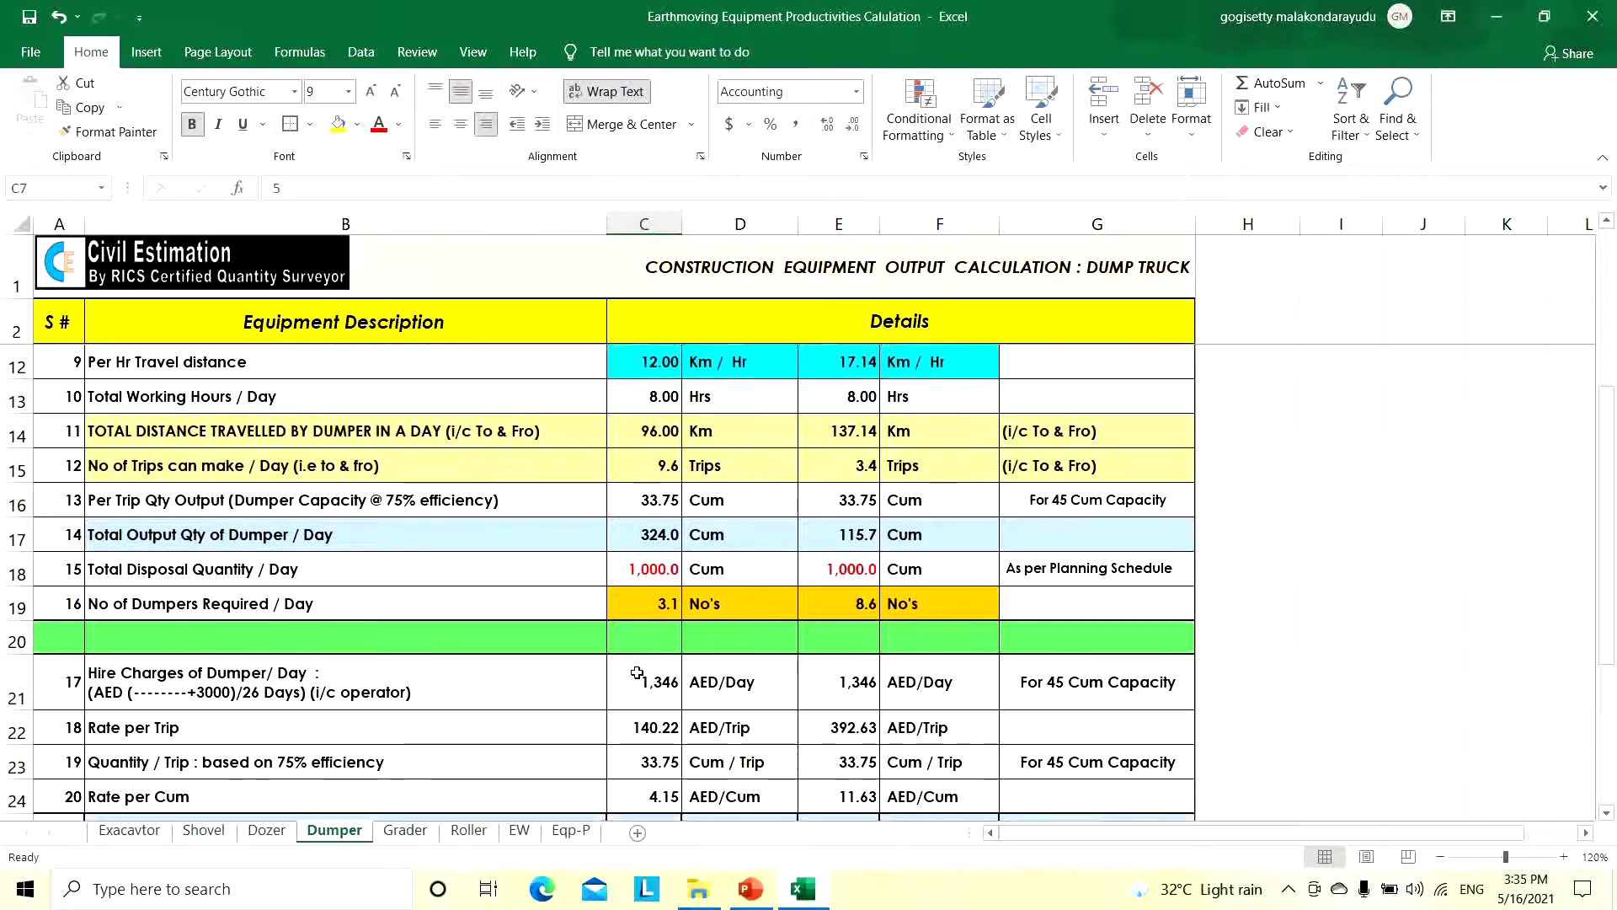
{"action": "left_click", "coordinate": [447, 578]}
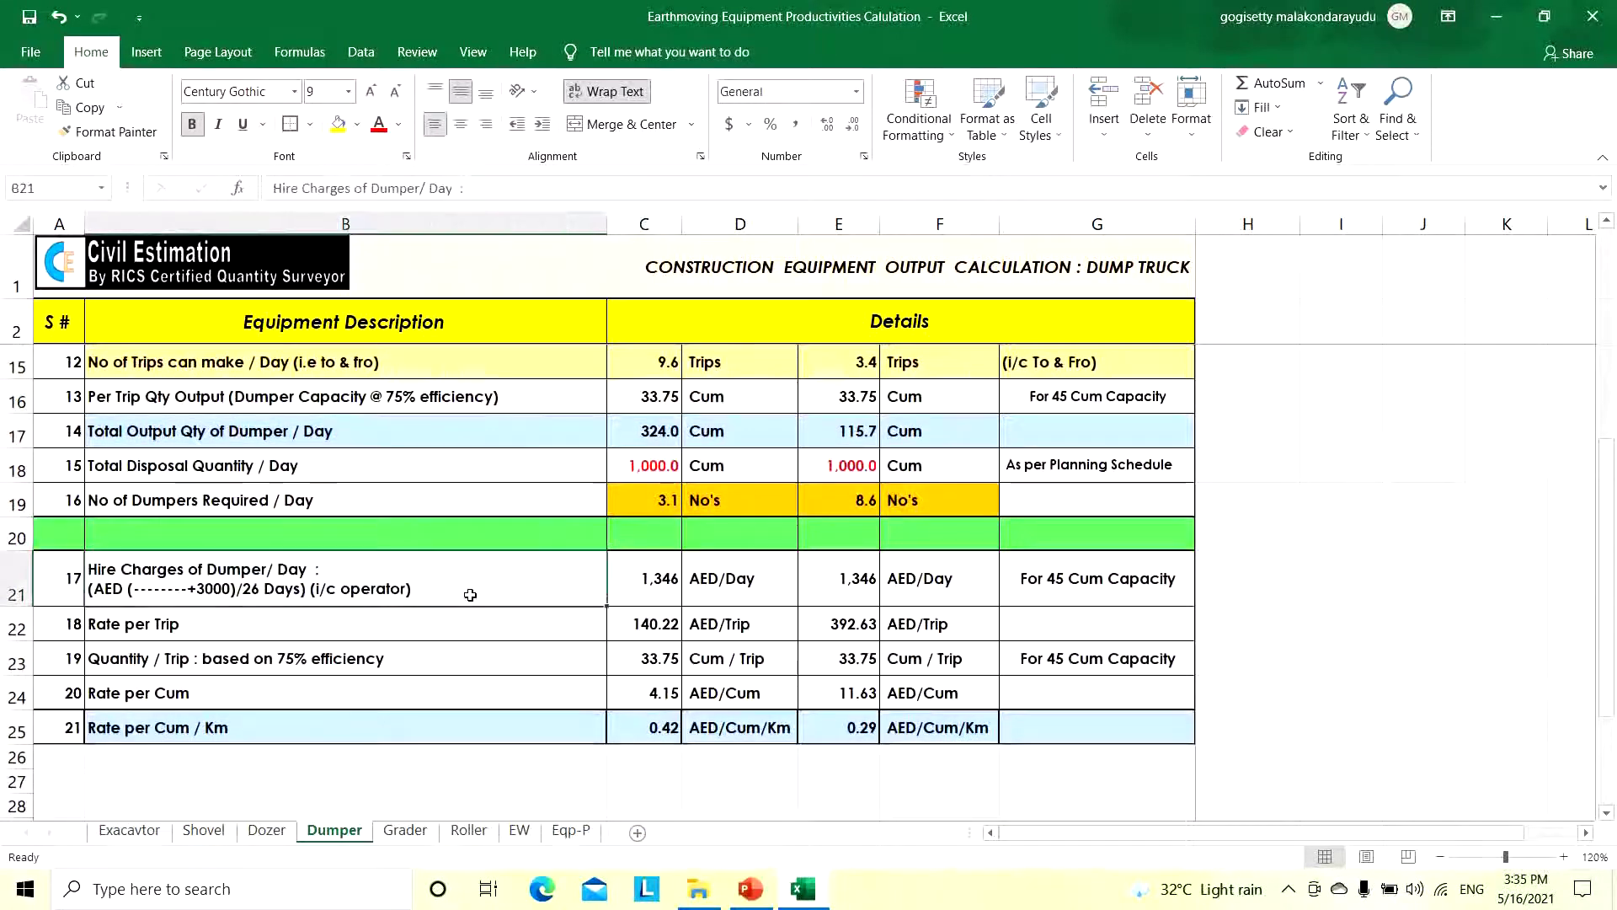
{"action": "left_click", "coordinate": [652, 590]}
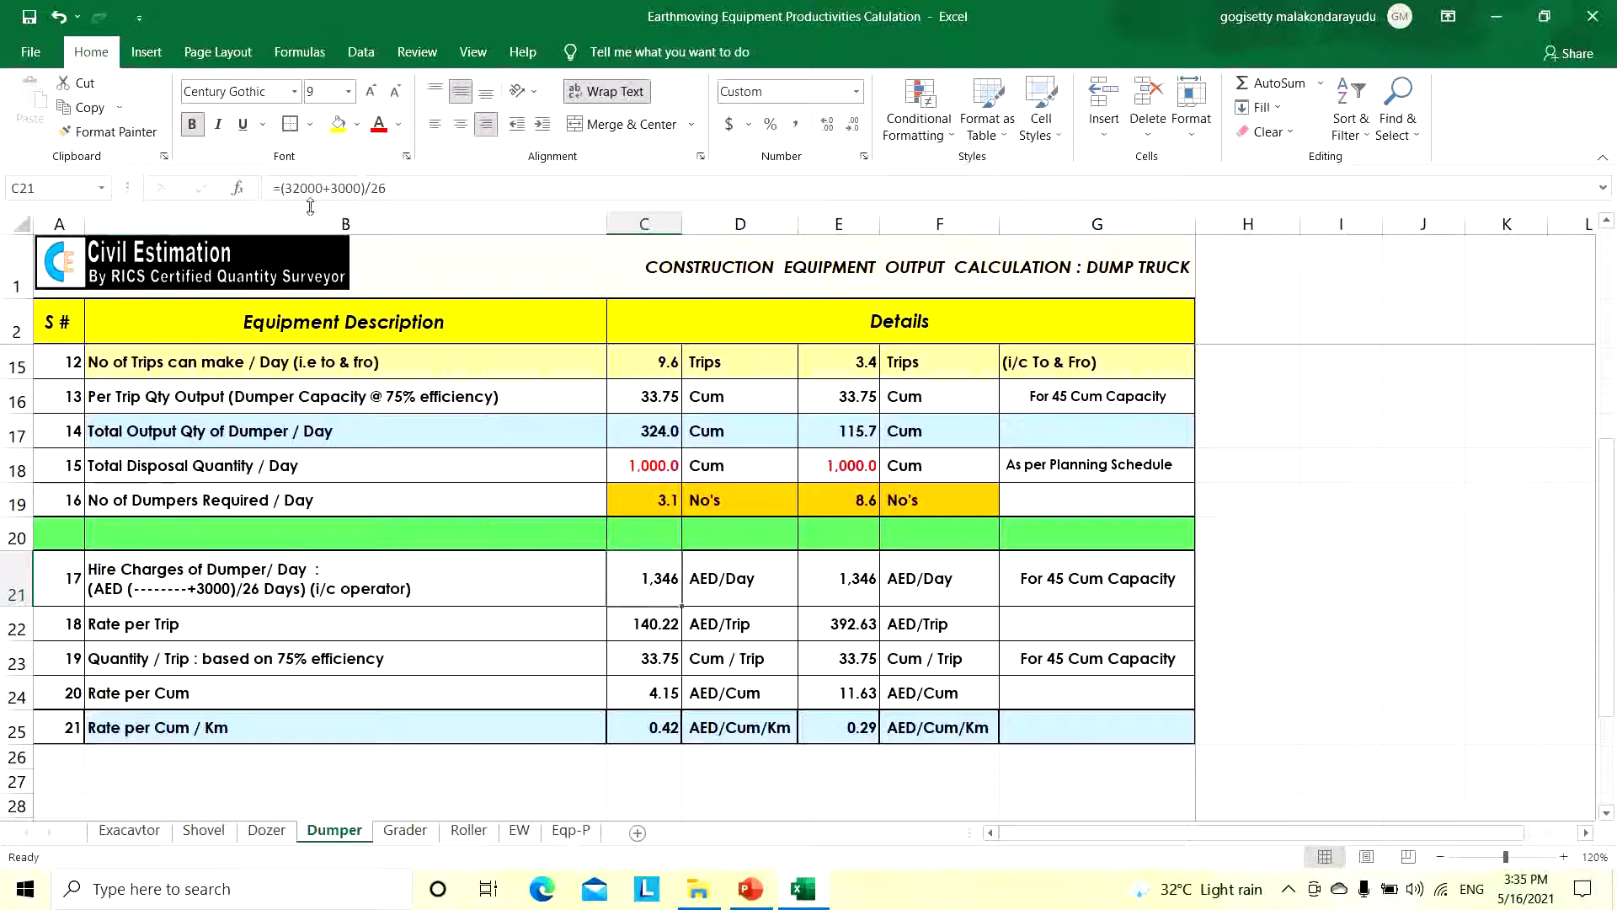
Inspect the Rate per Trip formula in C22 and the hire charge and trip count cells it references
{"action": "left_click", "coordinate": [640, 623]}
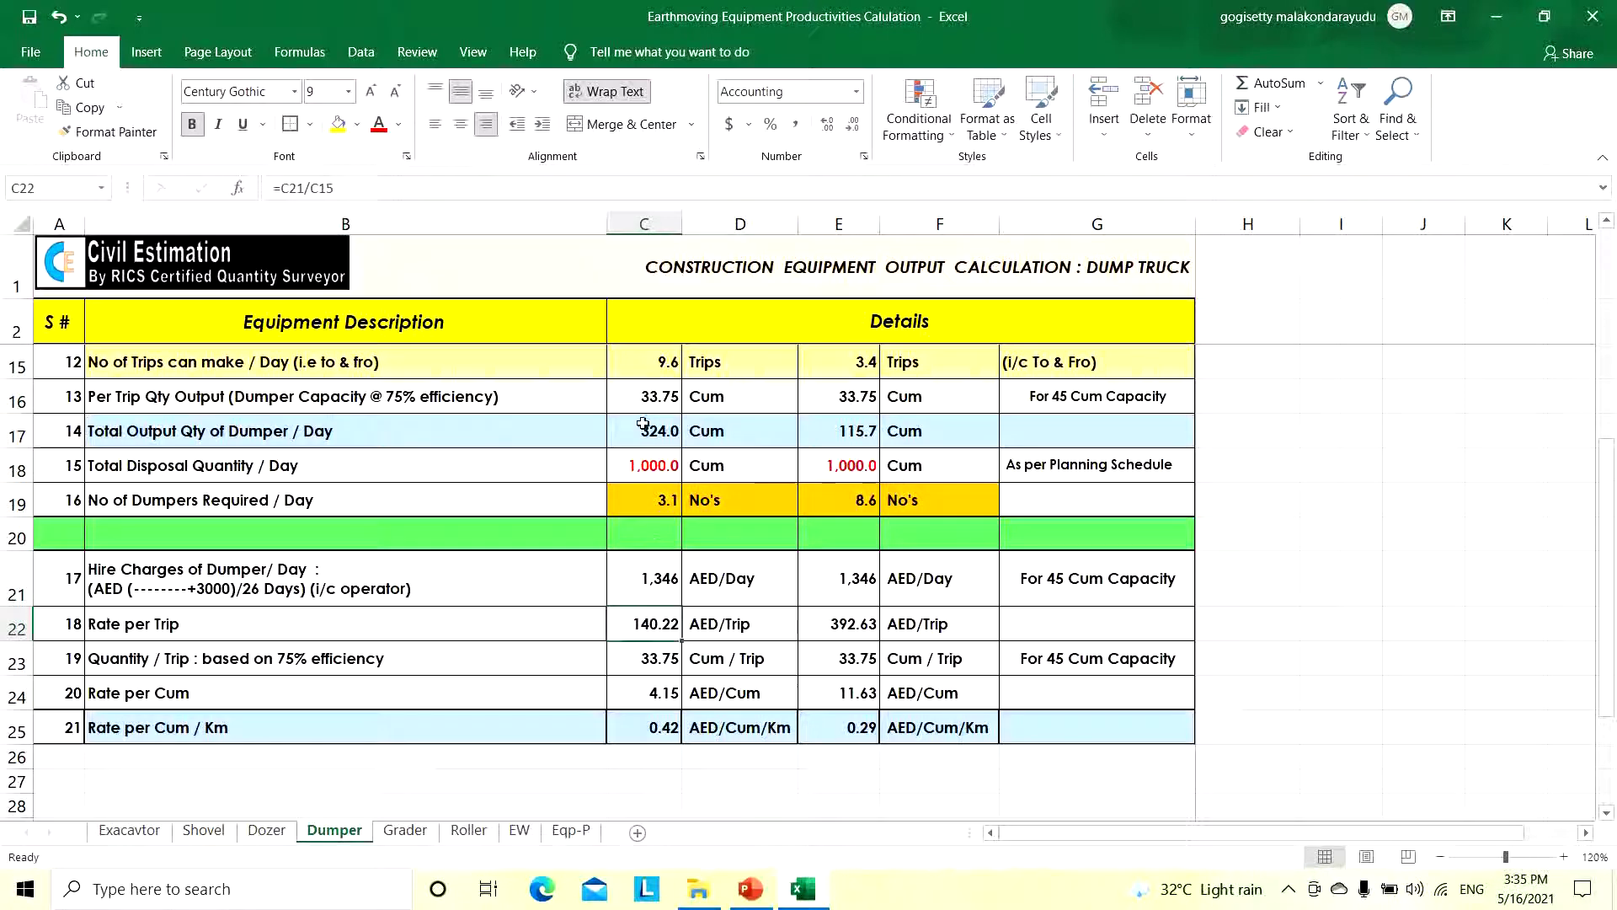
{"action": "double_click", "coordinate": [642, 623]}
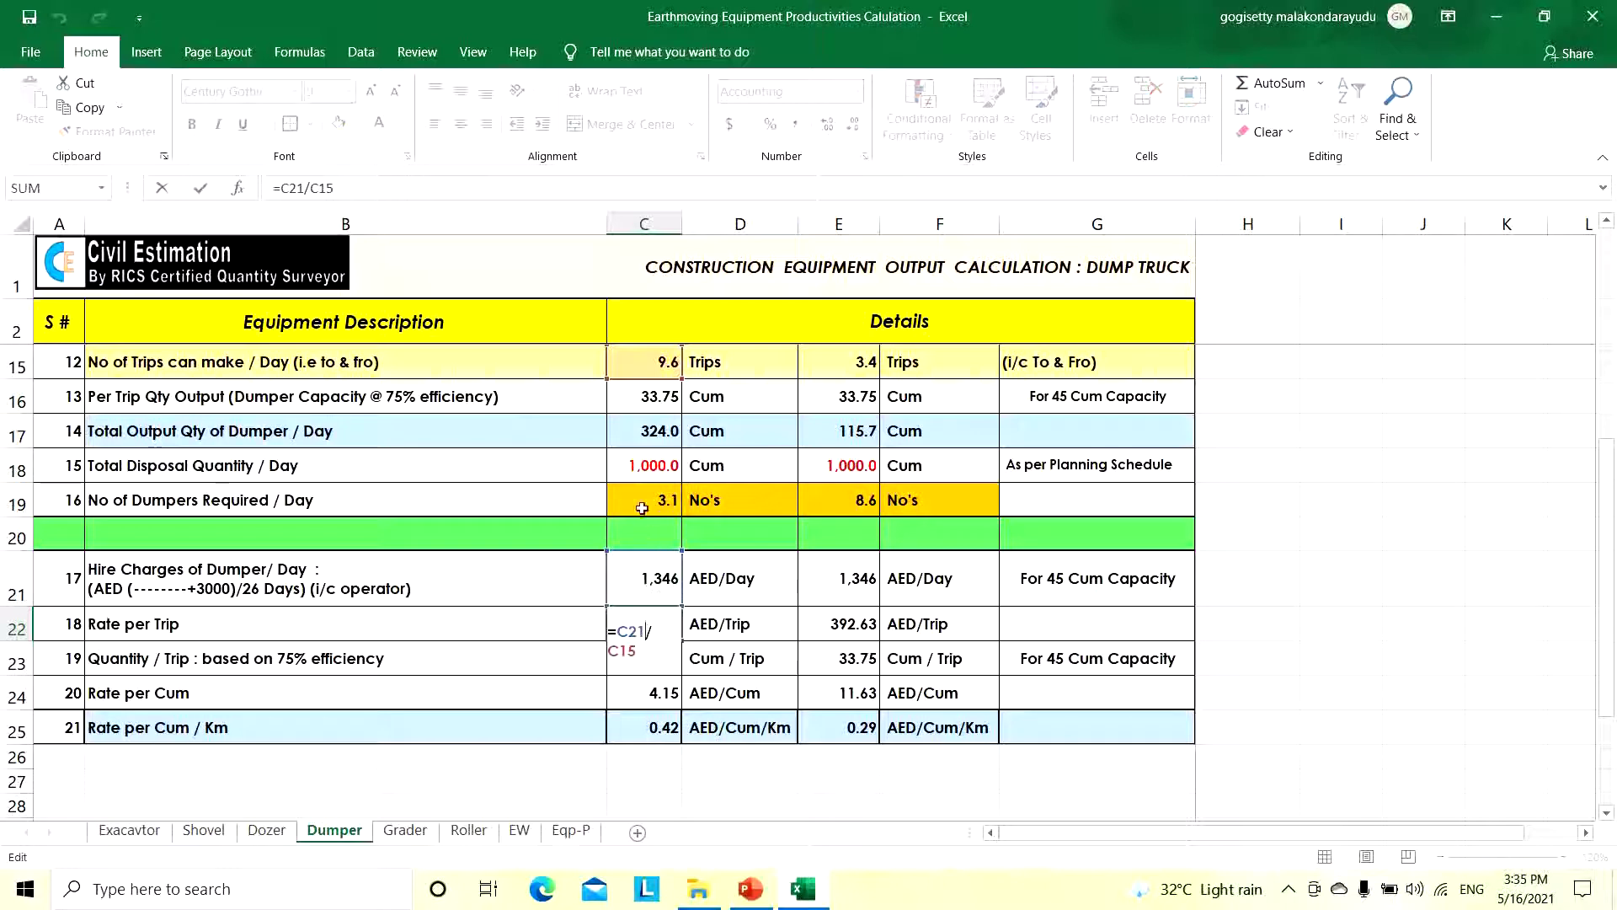
{"action": "left_click_drag", "start_coordinate": [646, 386], "coordinate": [665, 378]}
{"action": "key", "text": "ctrl+Return"}
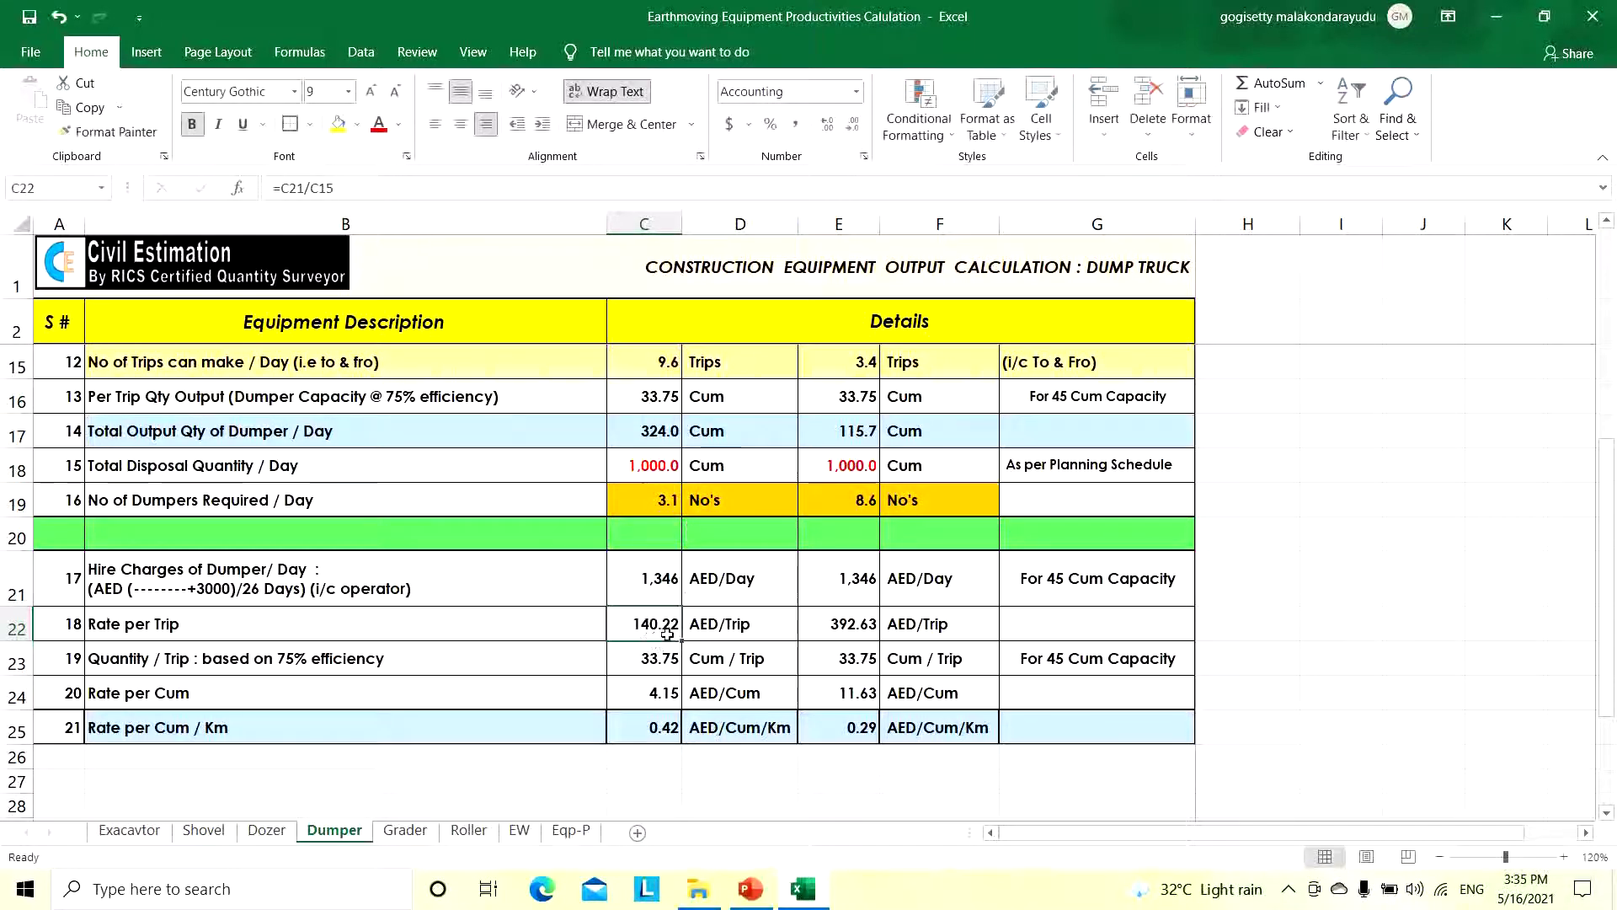
Examine the Quantity / Trip formula in C23 and the Rate per Cum formula in C24
{"action": "left_click", "coordinate": [649, 662]}
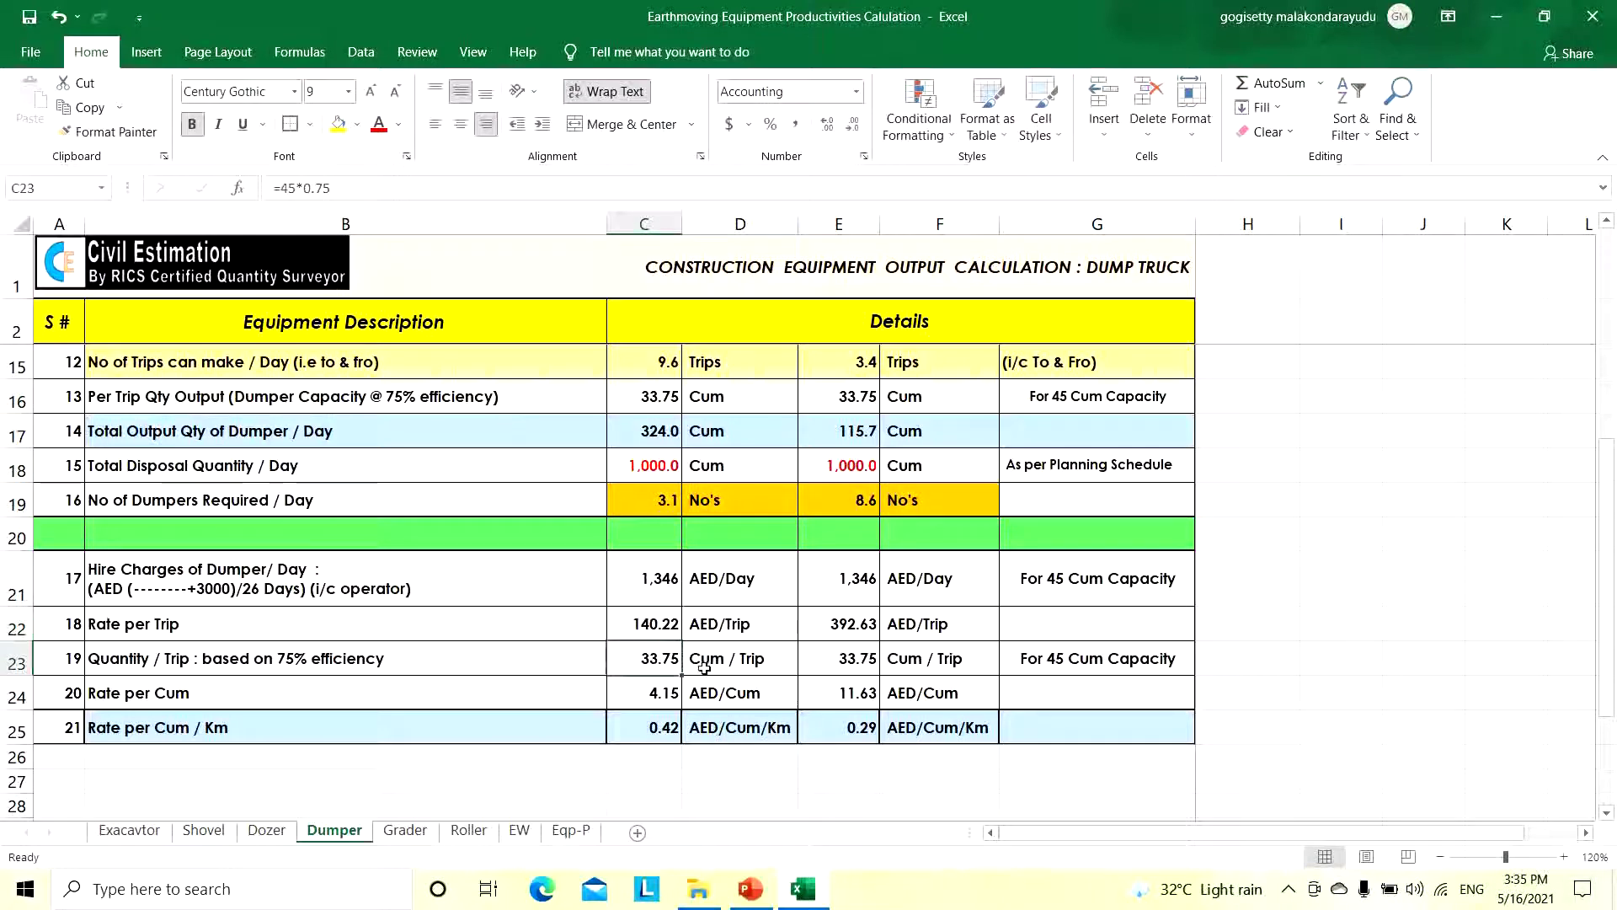
{"action": "left_click", "coordinate": [1064, 406]}
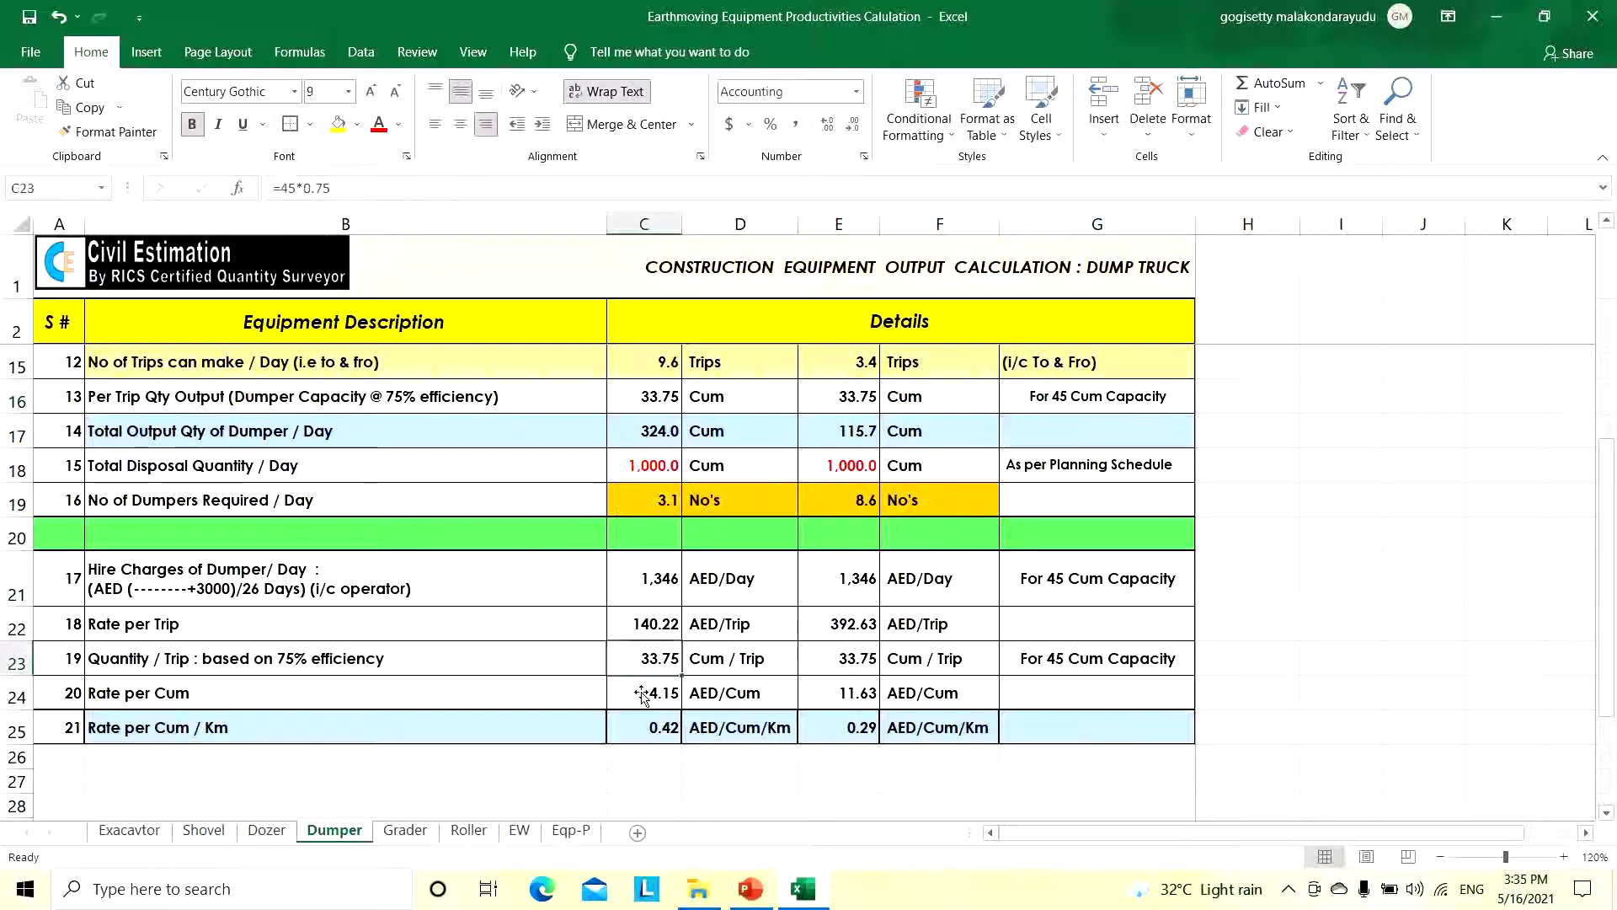
{"action": "left_click", "coordinate": [602, 716]}
{"action": "double_click", "coordinate": [632, 693]}
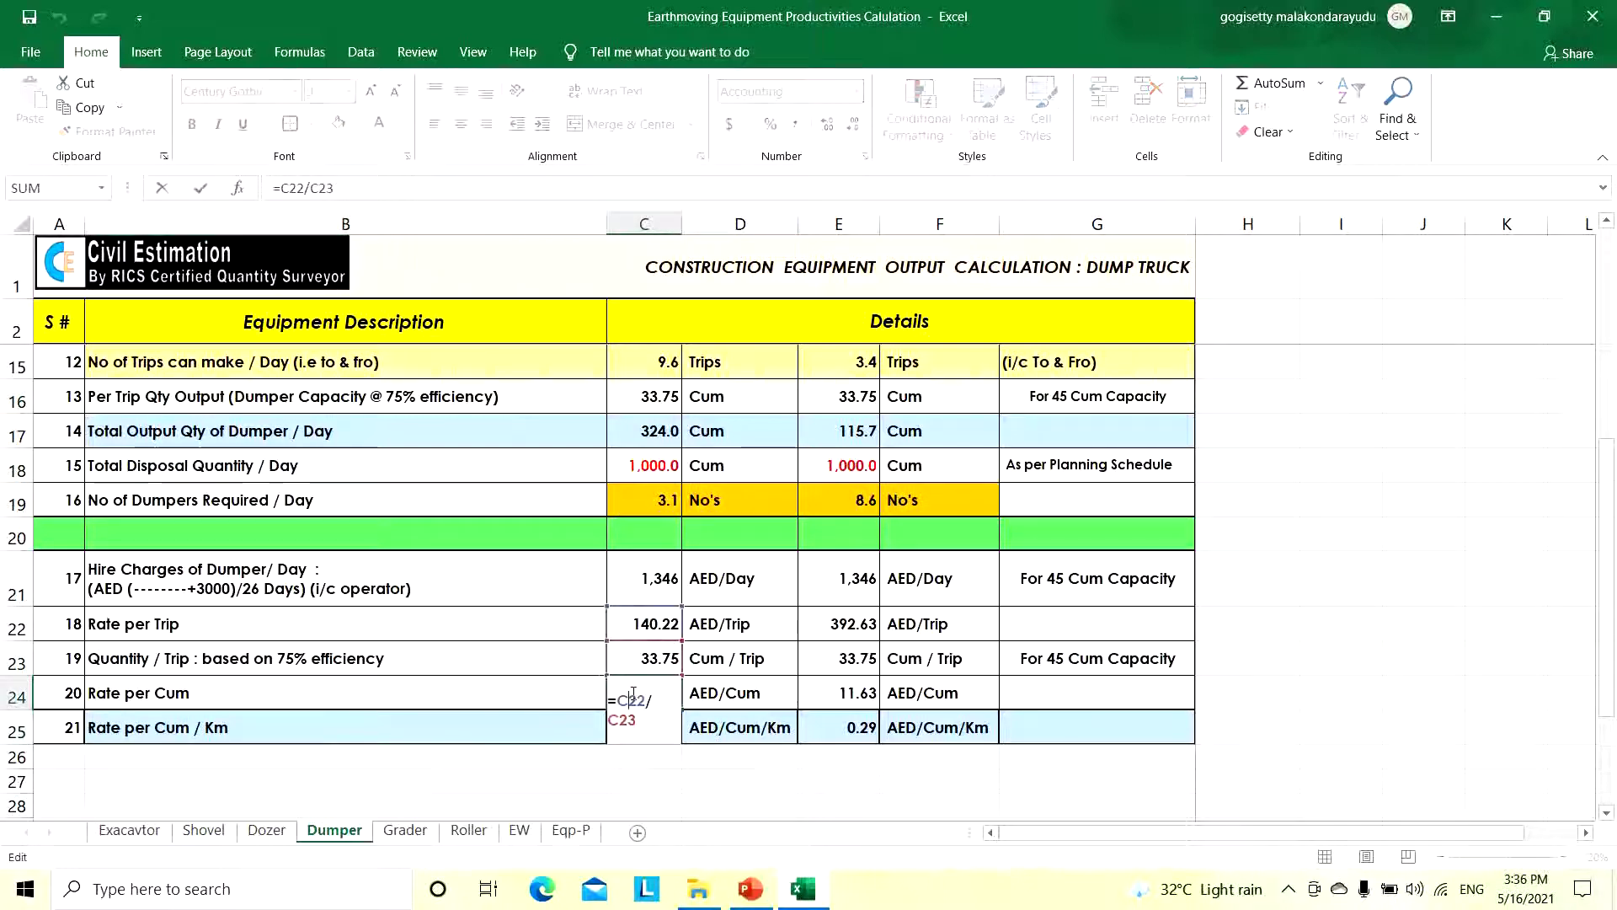
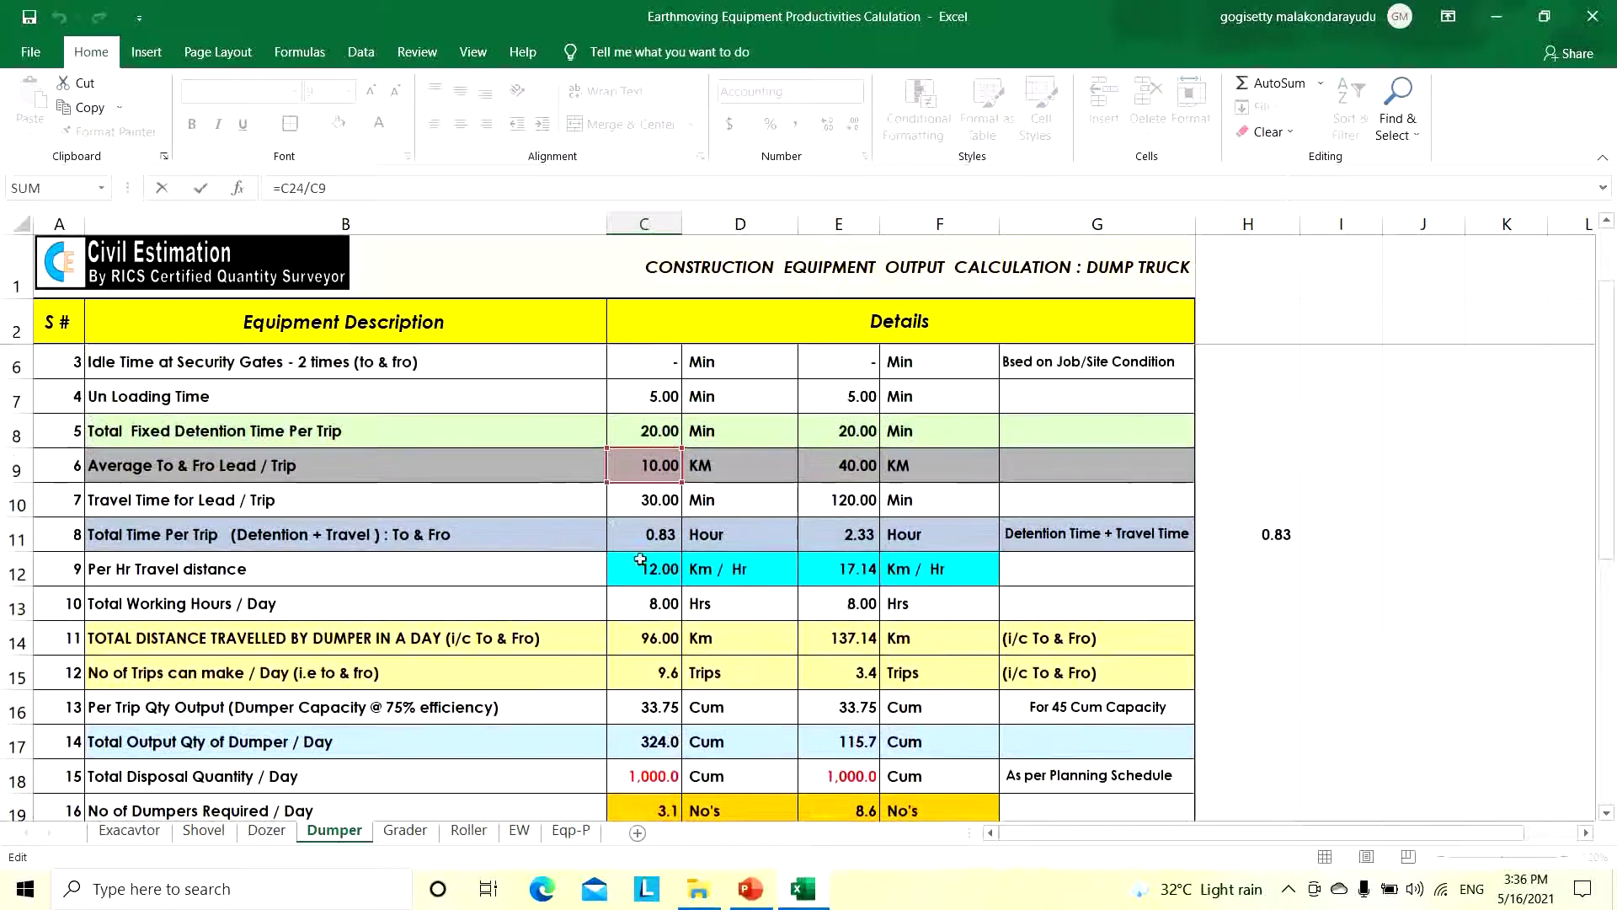
Trace the Rate per Cum / Km formula in C25 back to Rate per Cum in C24 and Average To & Fro Lead in C9
{"action": "scroll", "coordinate": [714, 419], "scroll_direction": "up", "scroll_amount": 1}
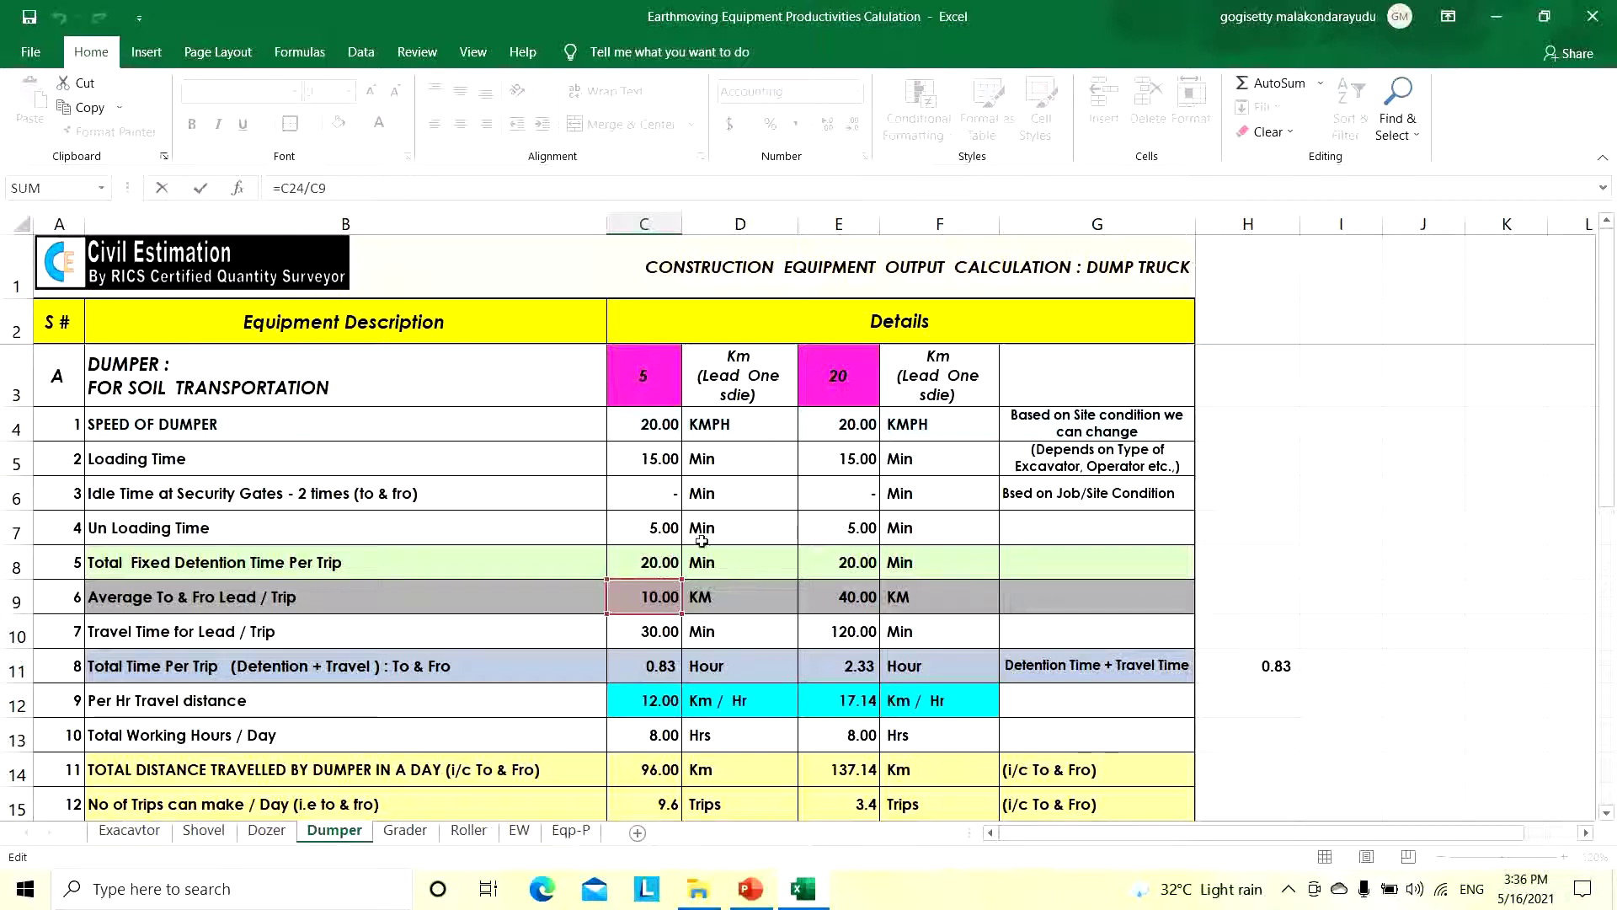
{"action": "scroll", "coordinate": [709, 729], "scroll_direction": "down", "scroll_amount": 4}
{"action": "key", "text": "ctrl+Return"}
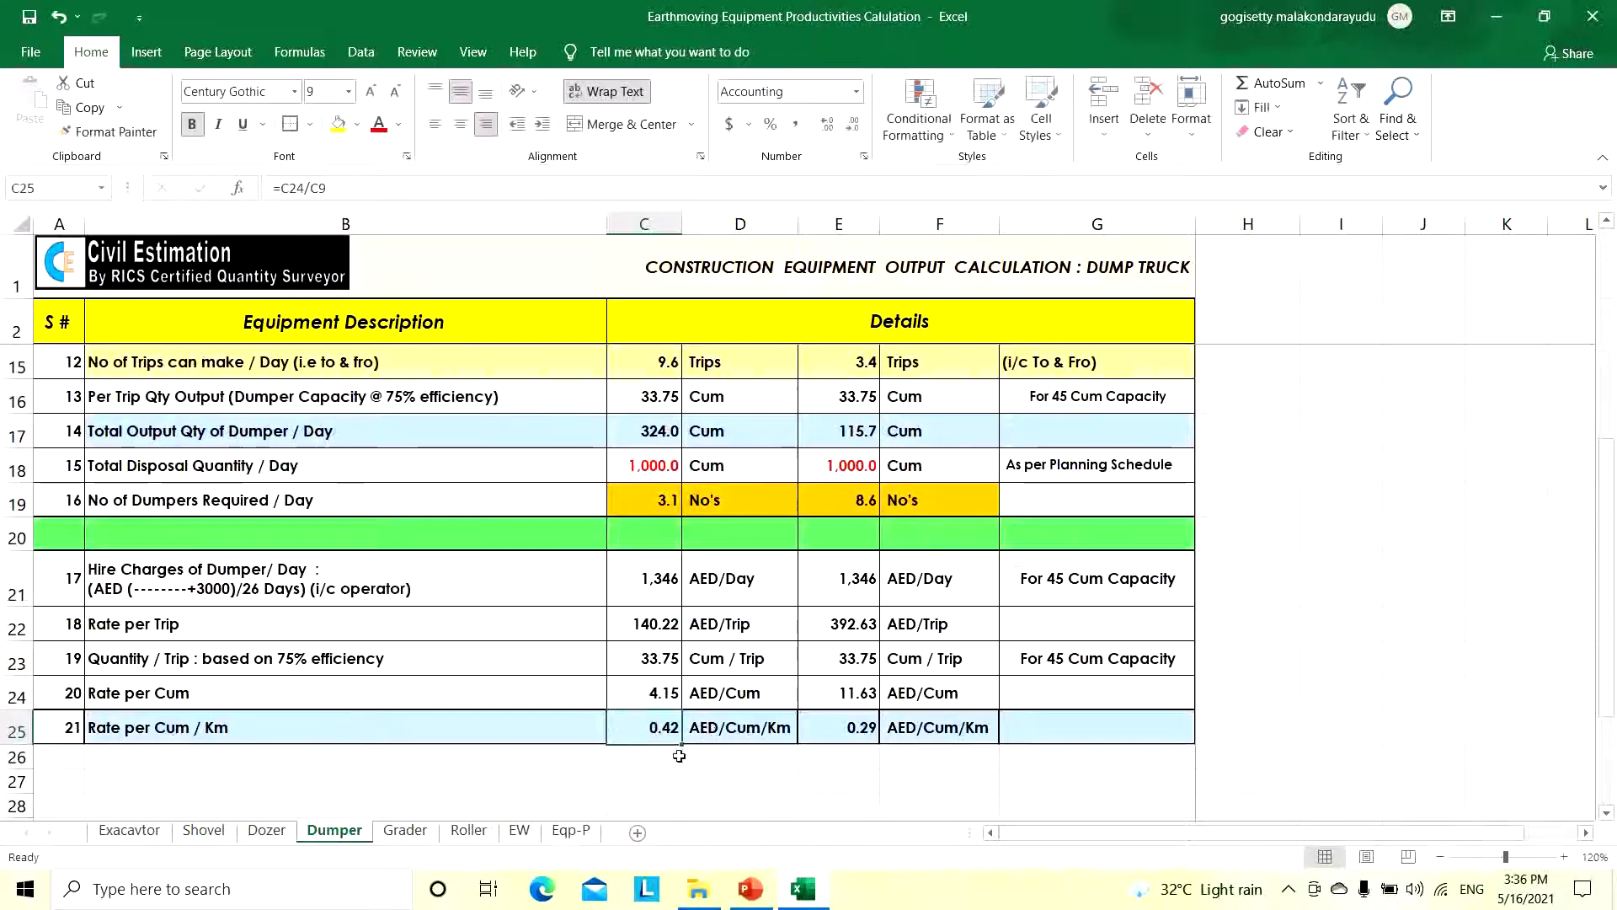
{"action": "left_click", "coordinate": [644, 695]}
{"action": "double_click", "coordinate": [651, 736]}
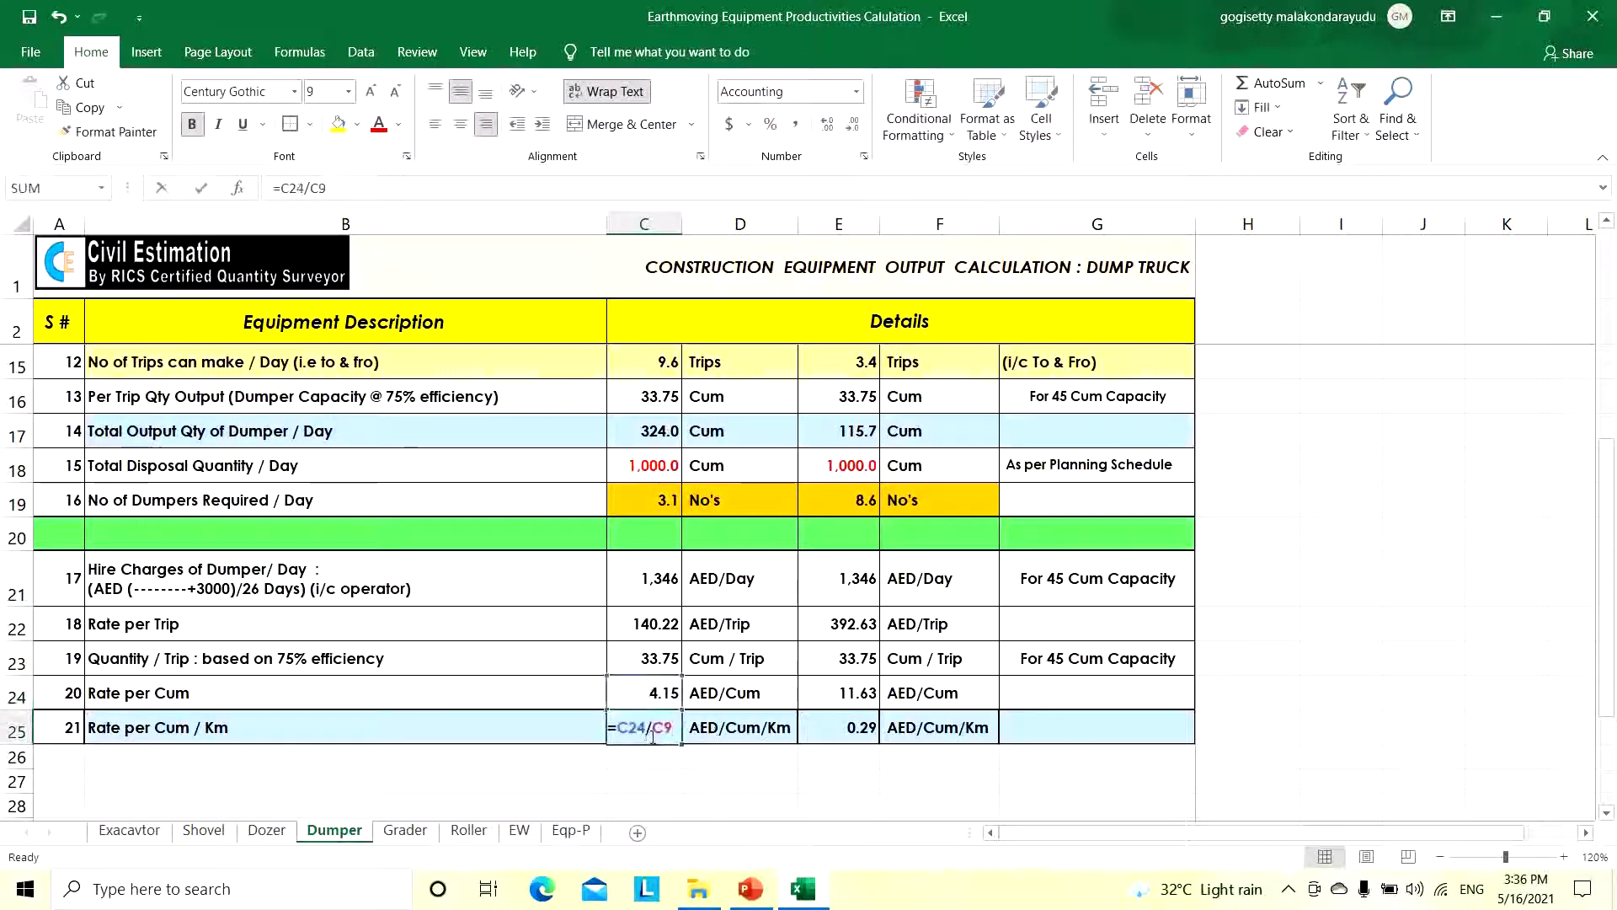
{"action": "scroll", "coordinate": [652, 735], "scroll_direction": "up", "scroll_amount": 4}
{"action": "scroll", "coordinate": [673, 758], "scroll_direction": "down", "scroll_amount": 3}
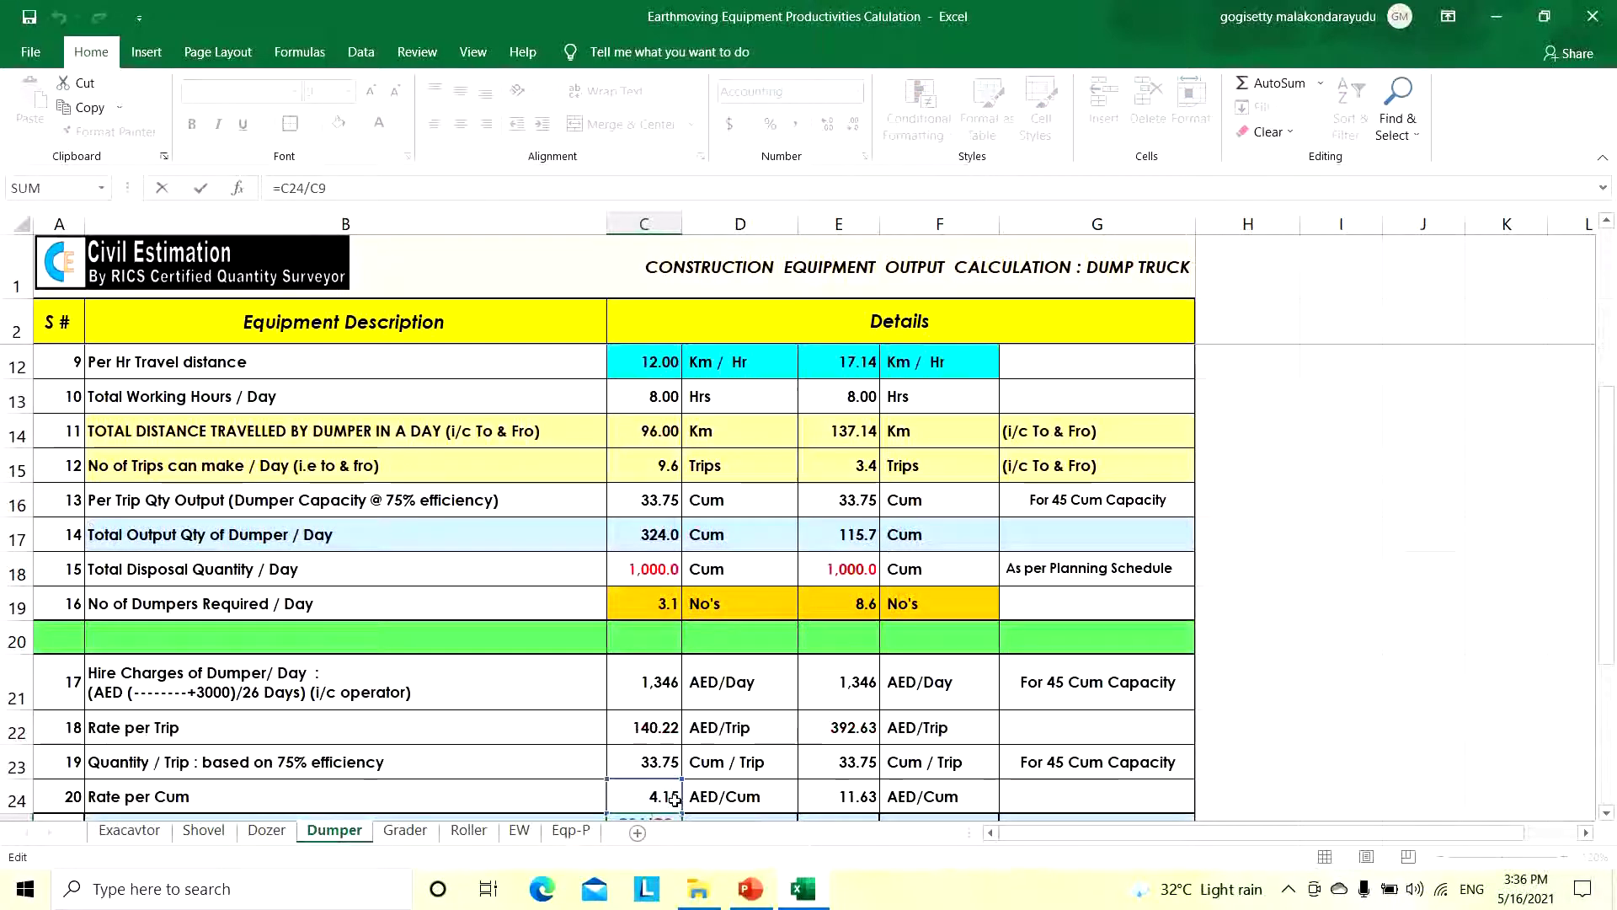
{"action": "key", "text": "Escape"}
{"action": "scroll", "coordinate": [676, 801], "scroll_direction": "down", "scroll_amount": 1}
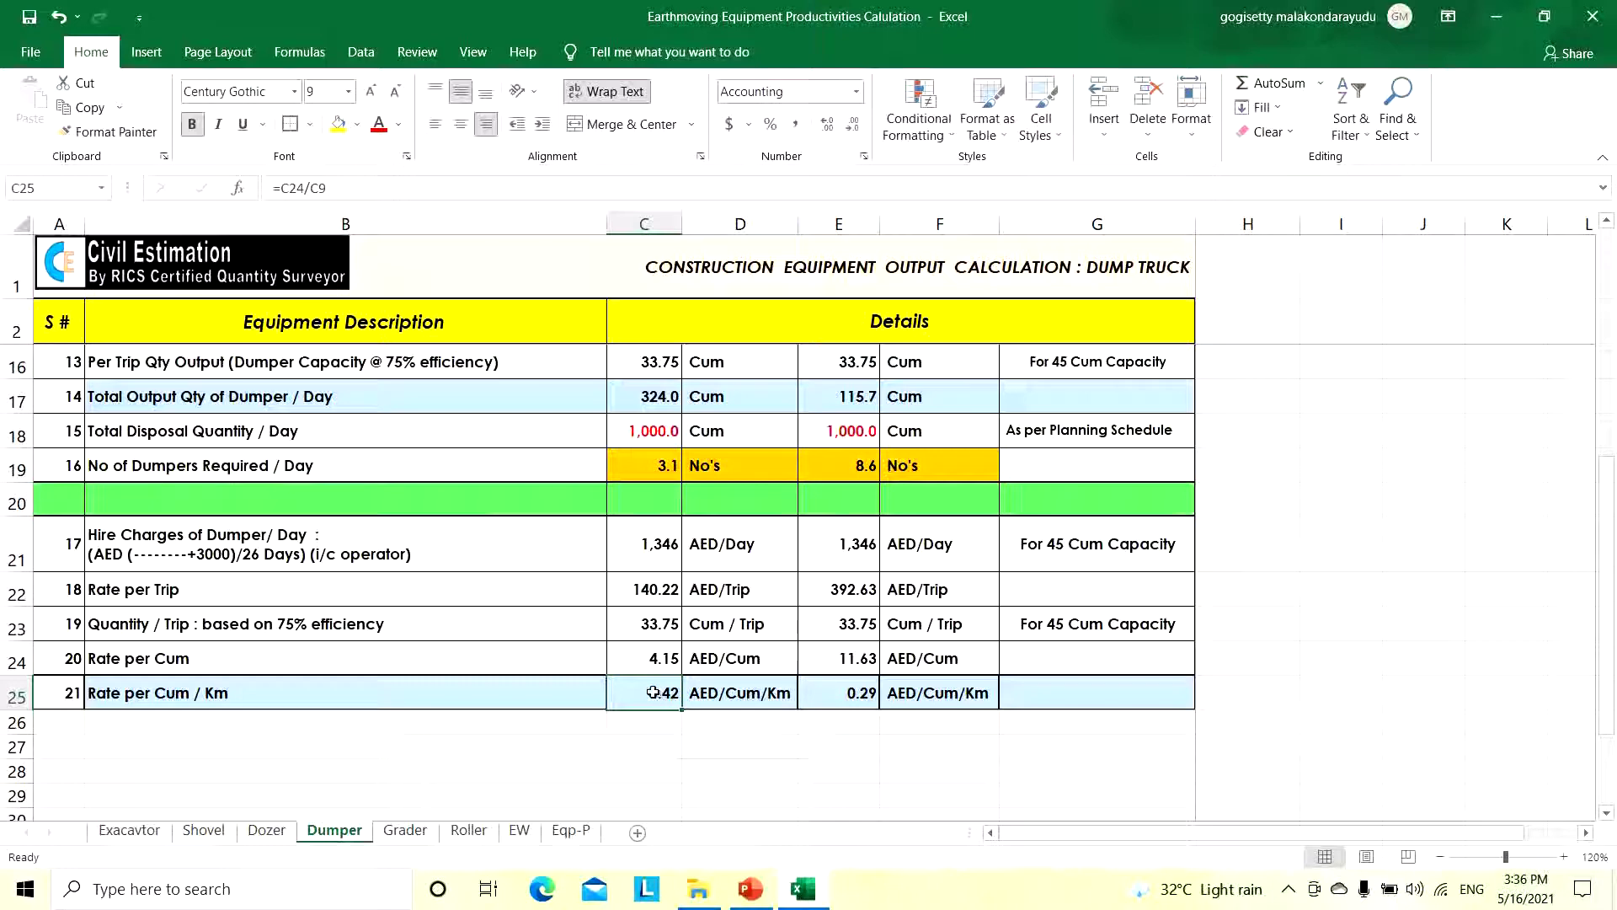
{"action": "scroll", "coordinate": [834, 633], "scroll_direction": "up", "scroll_amount": 5}
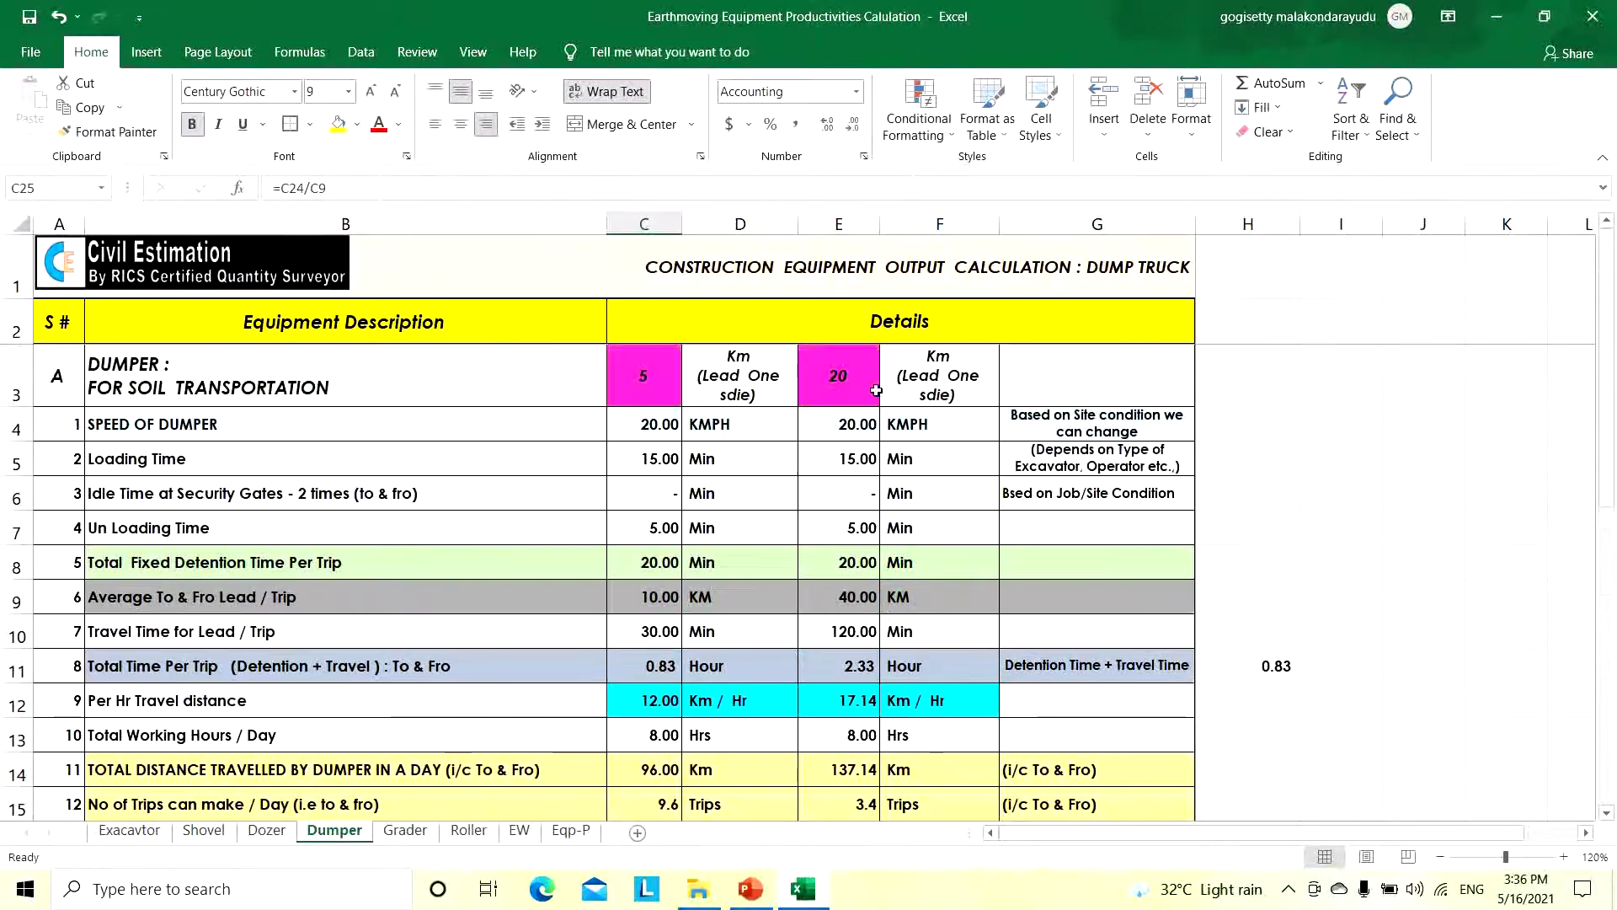
Review the lead and unloading time in E3 and E7, and the Total Time Per Trip formula in C11
{"action": "left_click", "coordinate": [847, 381]}
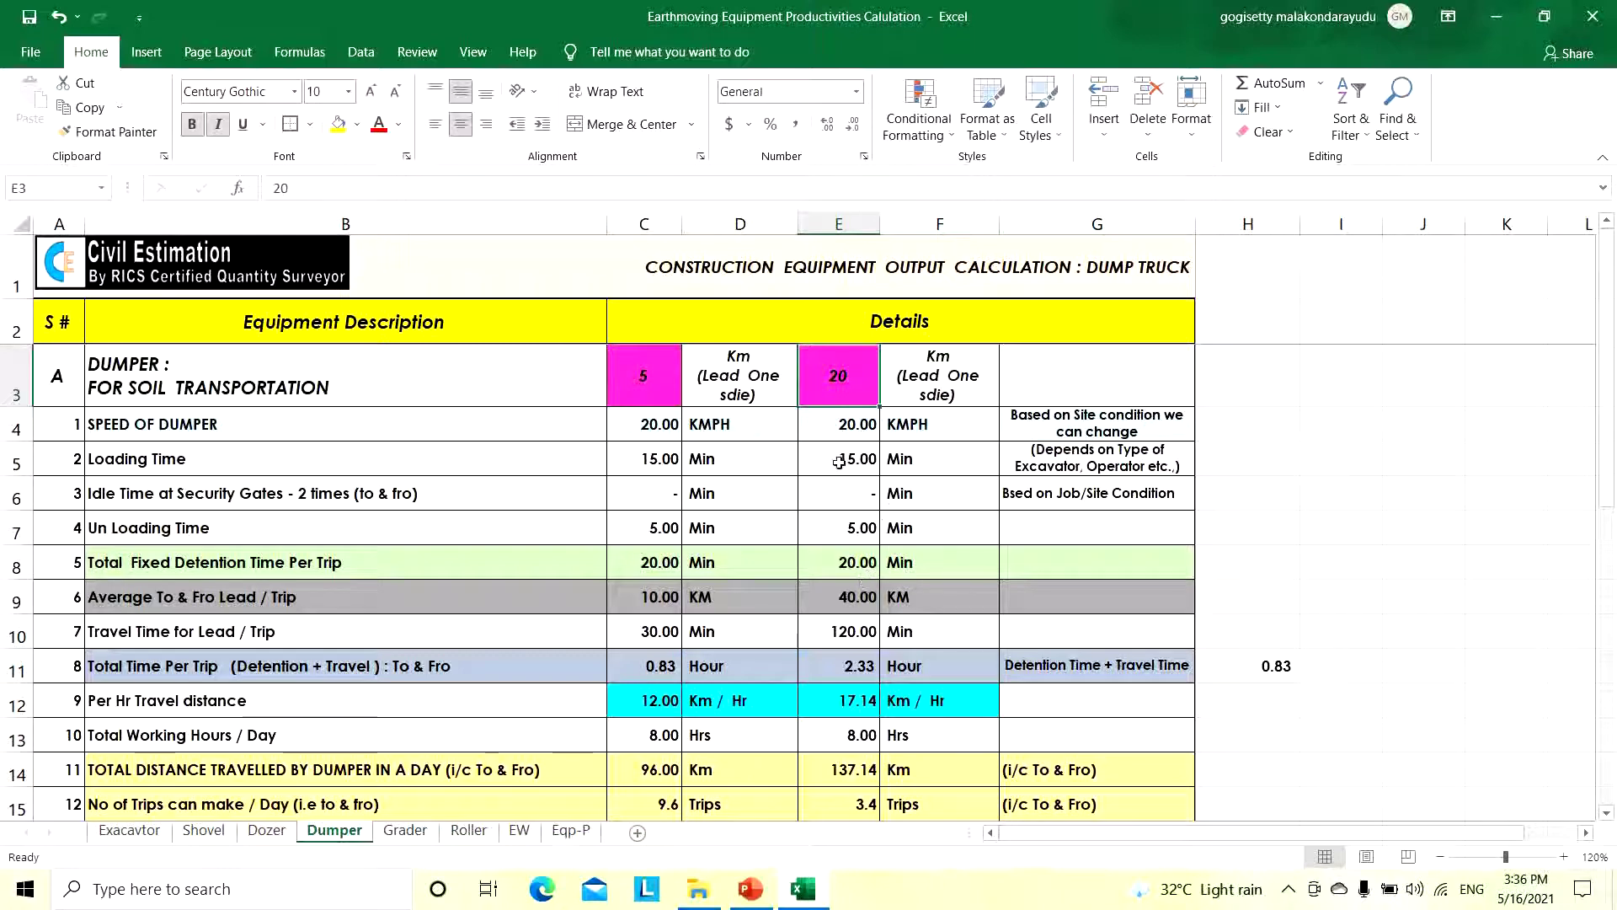
{"action": "left_click", "coordinate": [845, 538]}
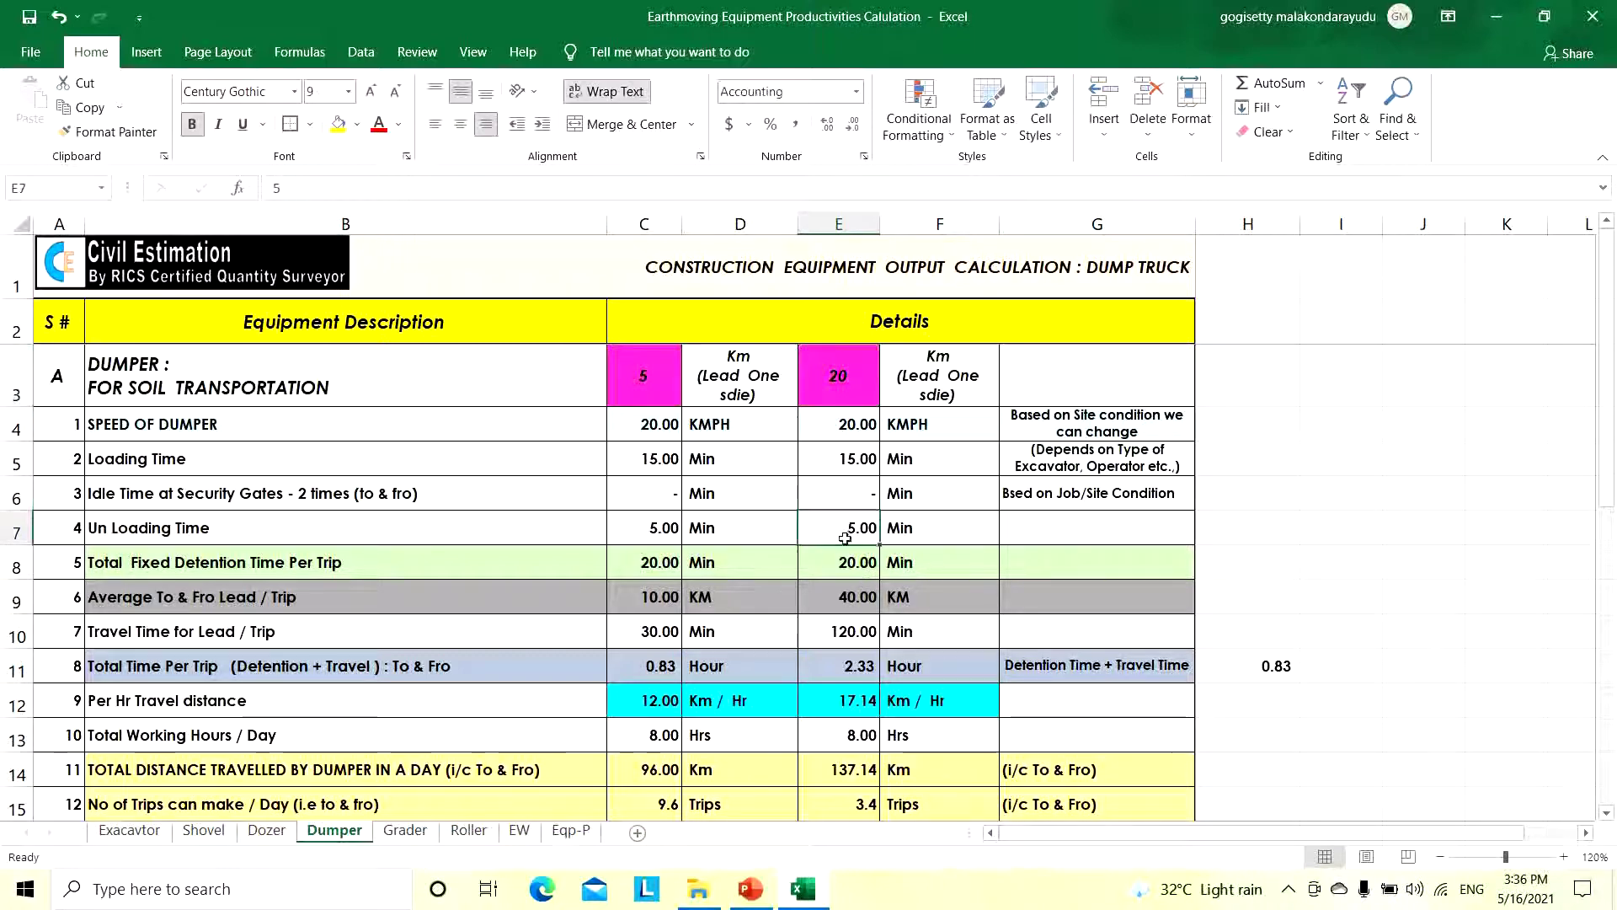
{"action": "scroll", "coordinate": [832, 638], "scroll_direction": "down", "scroll_amount": 2}
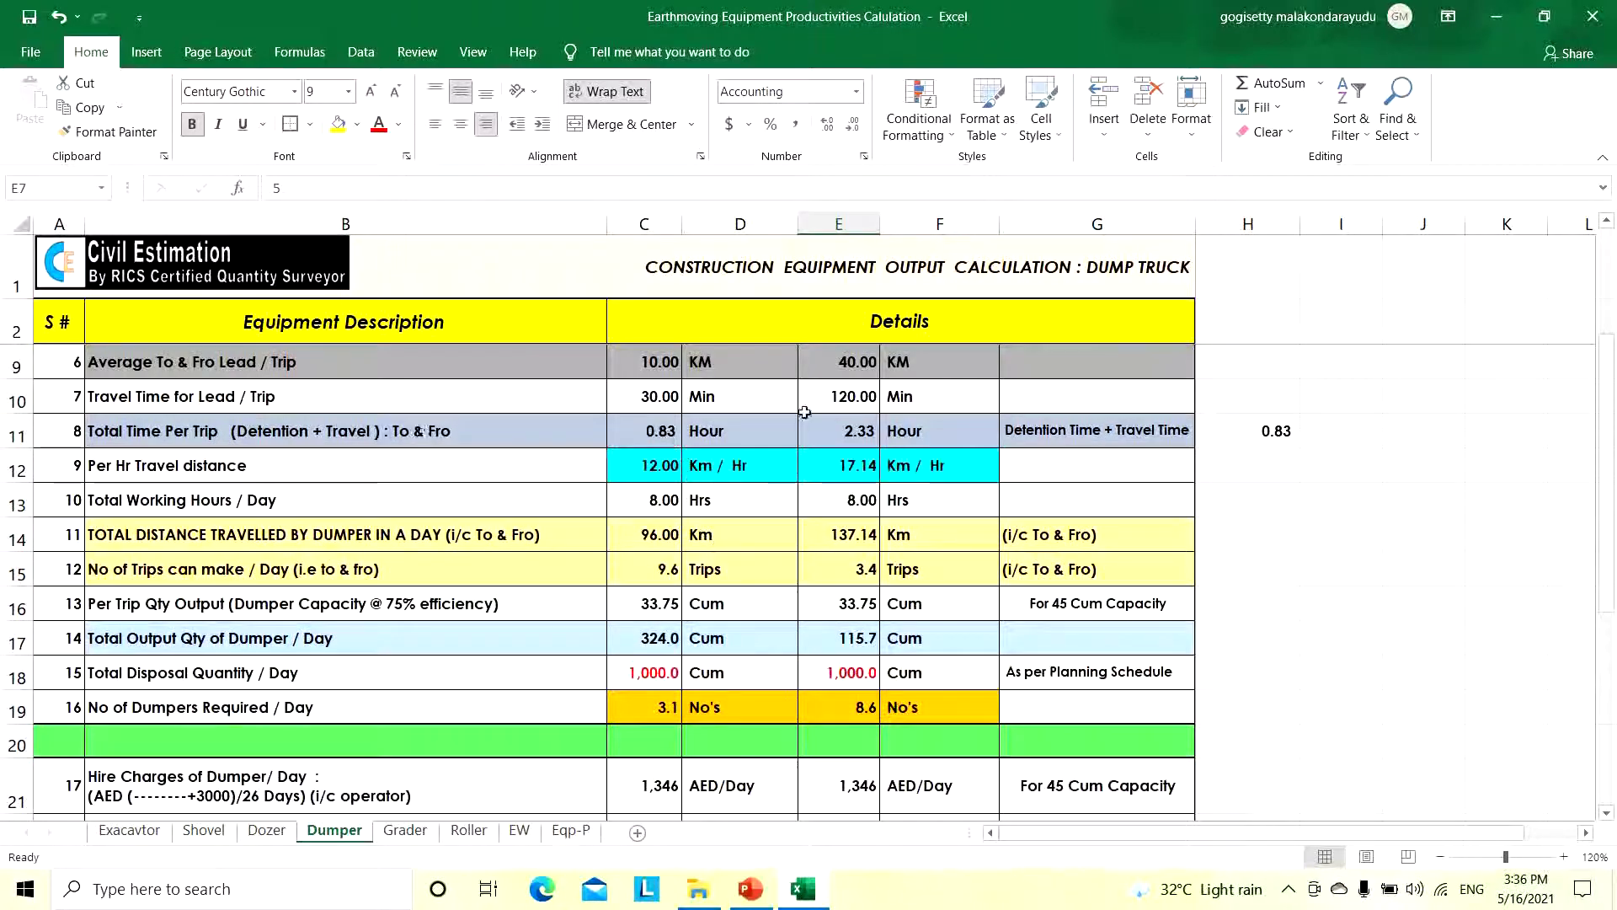
{"action": "left_click", "coordinate": [650, 439]}
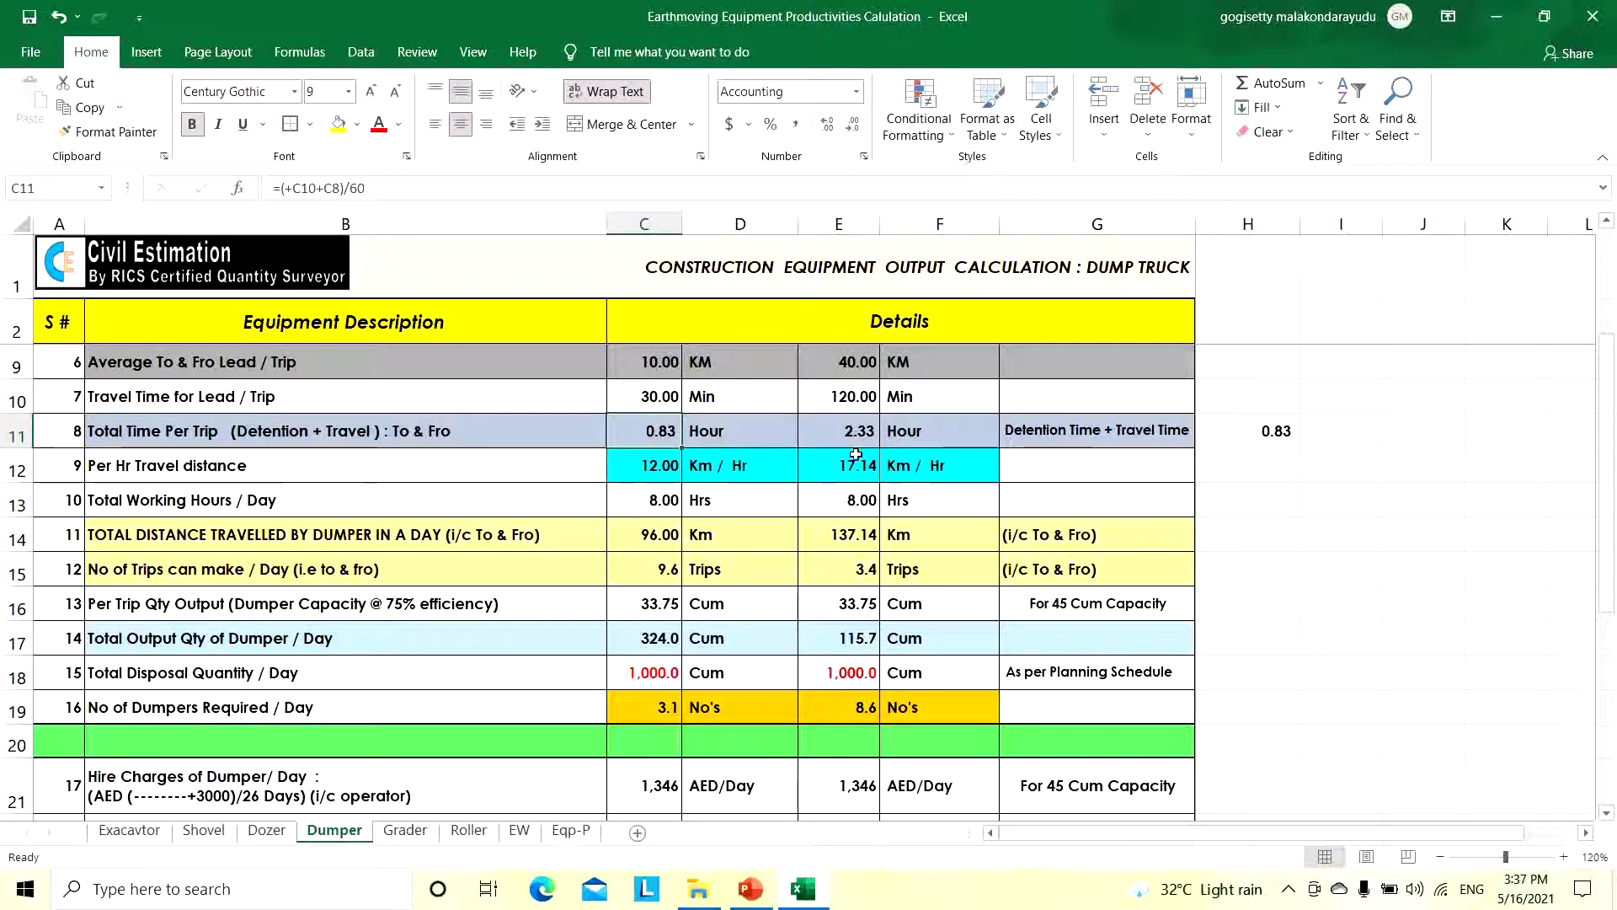
{"action": "scroll", "coordinate": [849, 618], "scroll_direction": "down", "scroll_amount": 1}
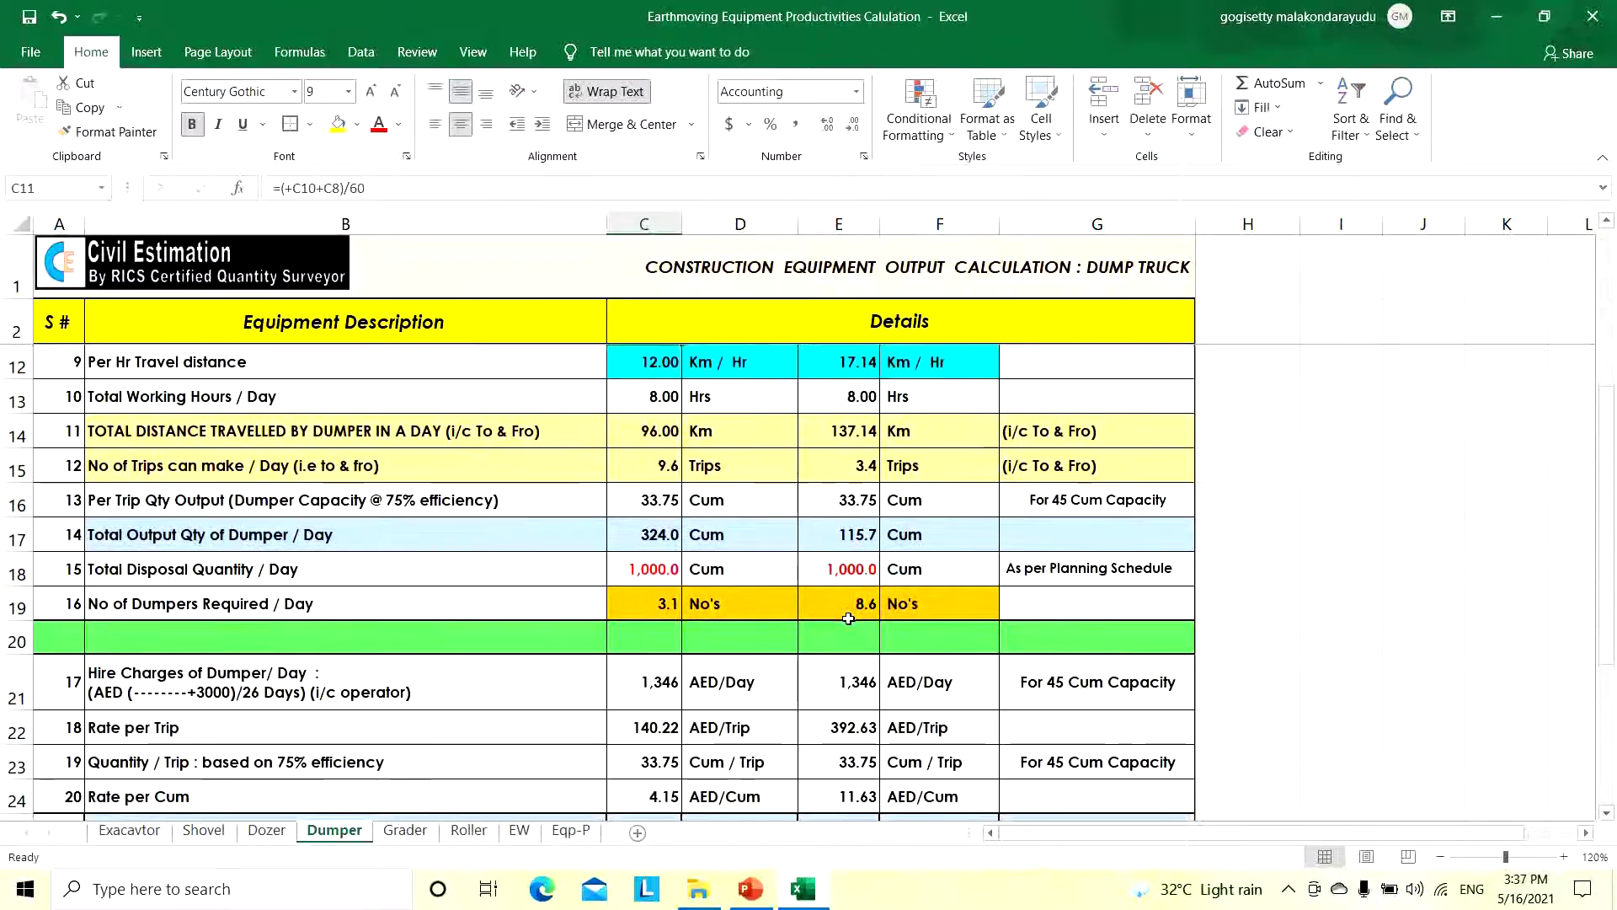
Compare No of Dumpers Required / Day in row 19 for both columns against the one-side leads in C3 and E3
{"action": "left_click", "coordinate": [851, 581]}
{"action": "left_click", "coordinate": [876, 605]}
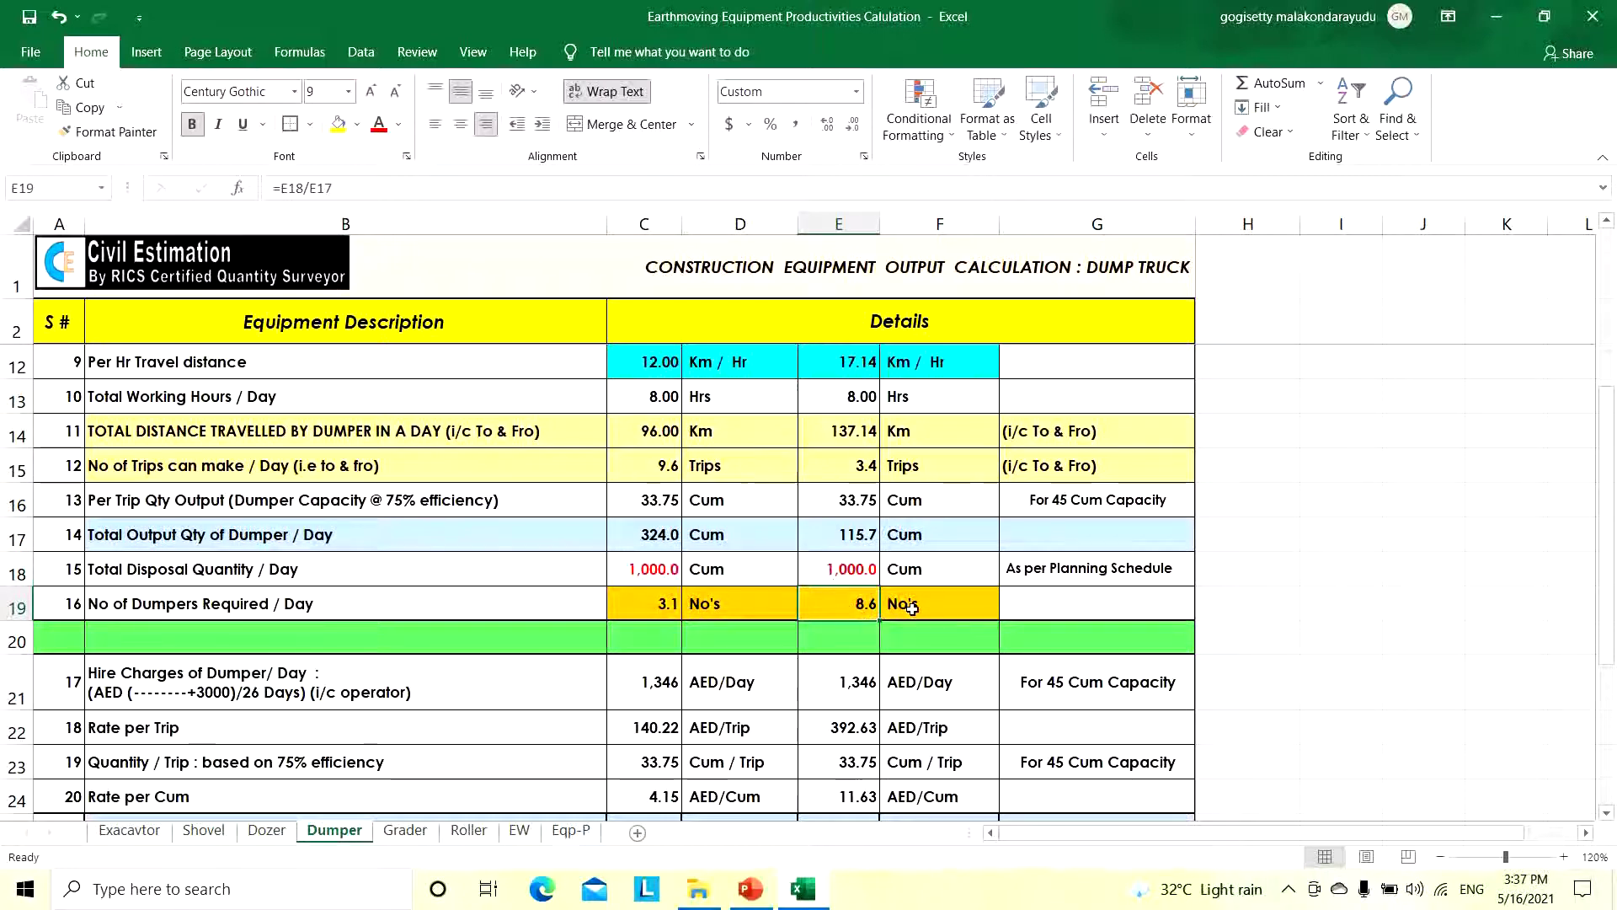
{"action": "scroll", "coordinate": [849, 554], "scroll_direction": "up", "scroll_amount": 3}
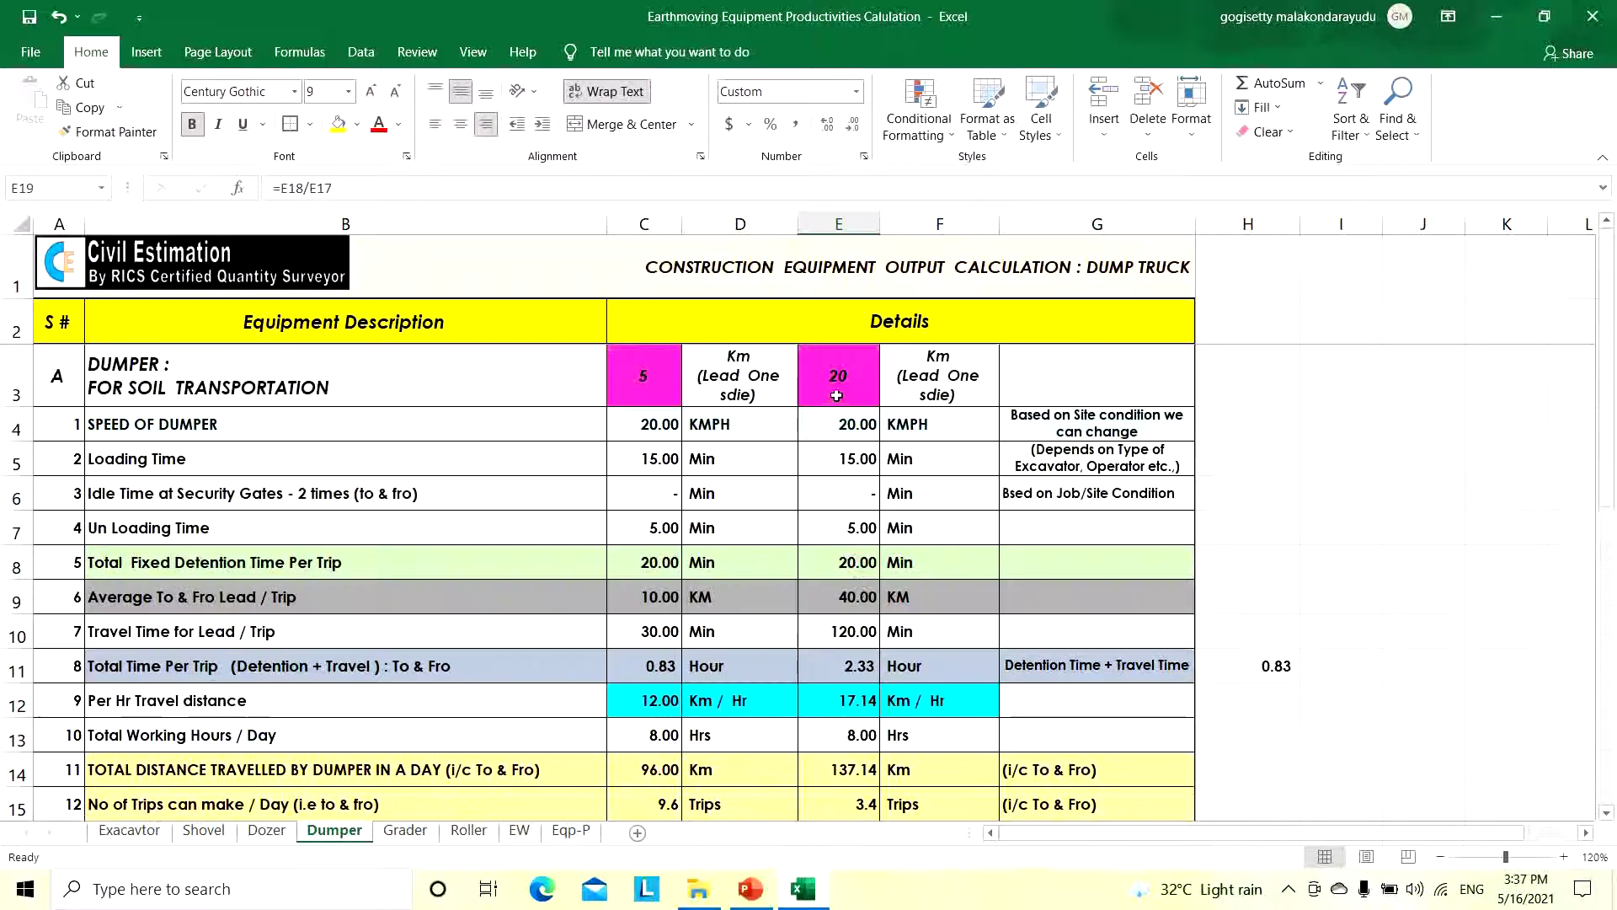
{"action": "scroll", "coordinate": [886, 651], "scroll_direction": "down", "scroll_amount": 3}
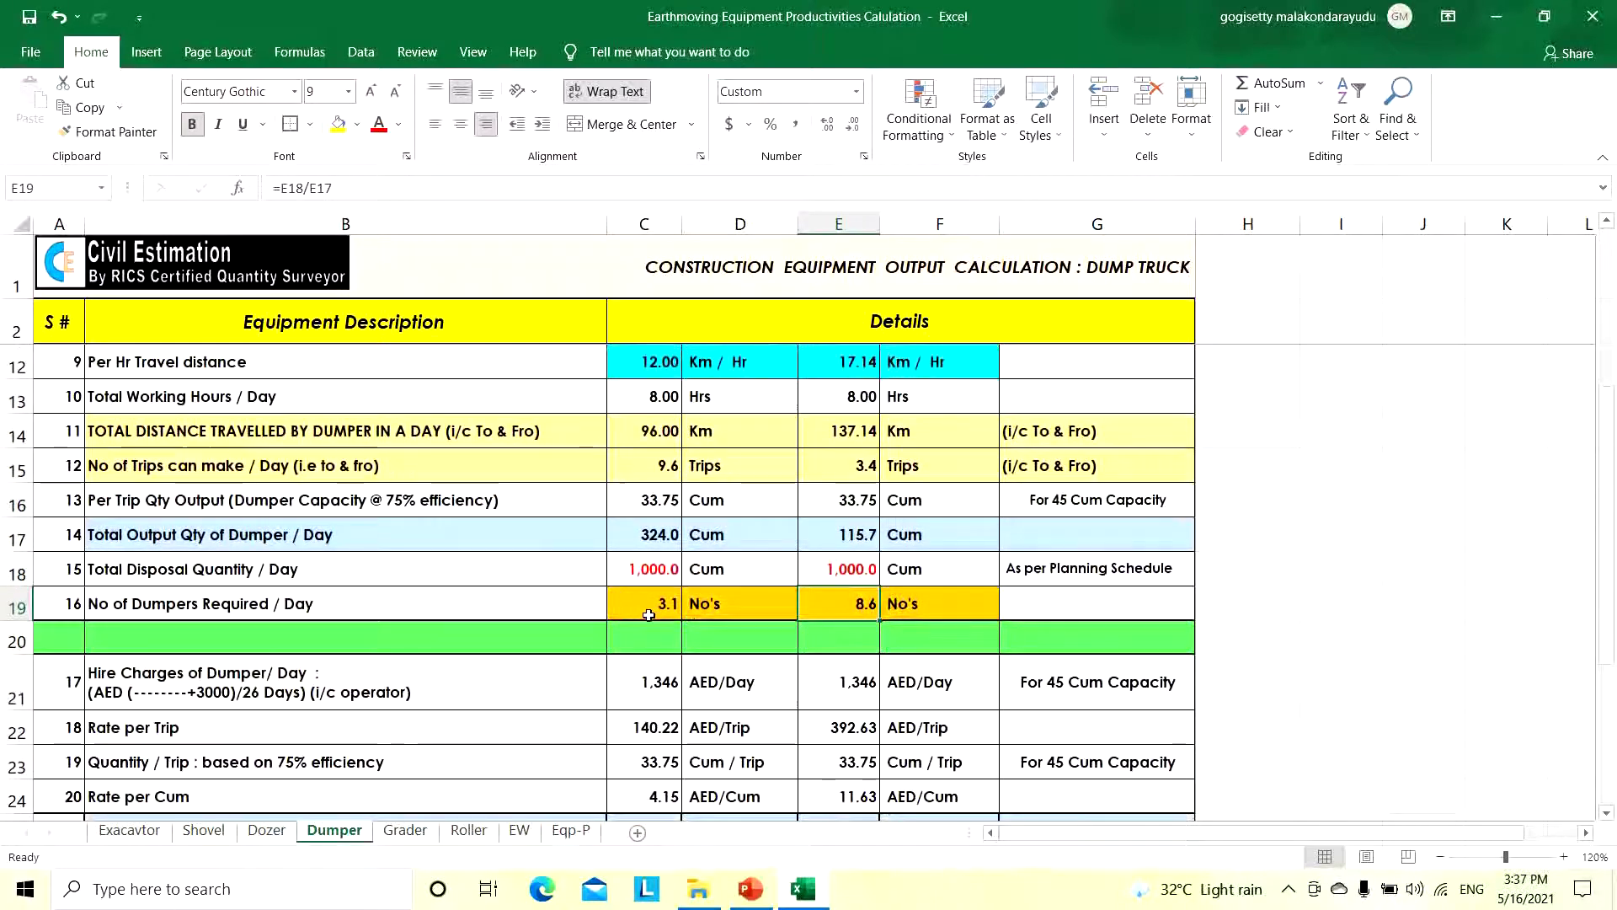
{"action": "scroll", "coordinate": [644, 611], "scroll_direction": "up", "scroll_amount": 3}
{"action": "left_click", "coordinate": [642, 387]}
{"action": "scroll", "coordinate": [781, 583], "scroll_direction": "down", "scroll_amount": 5}
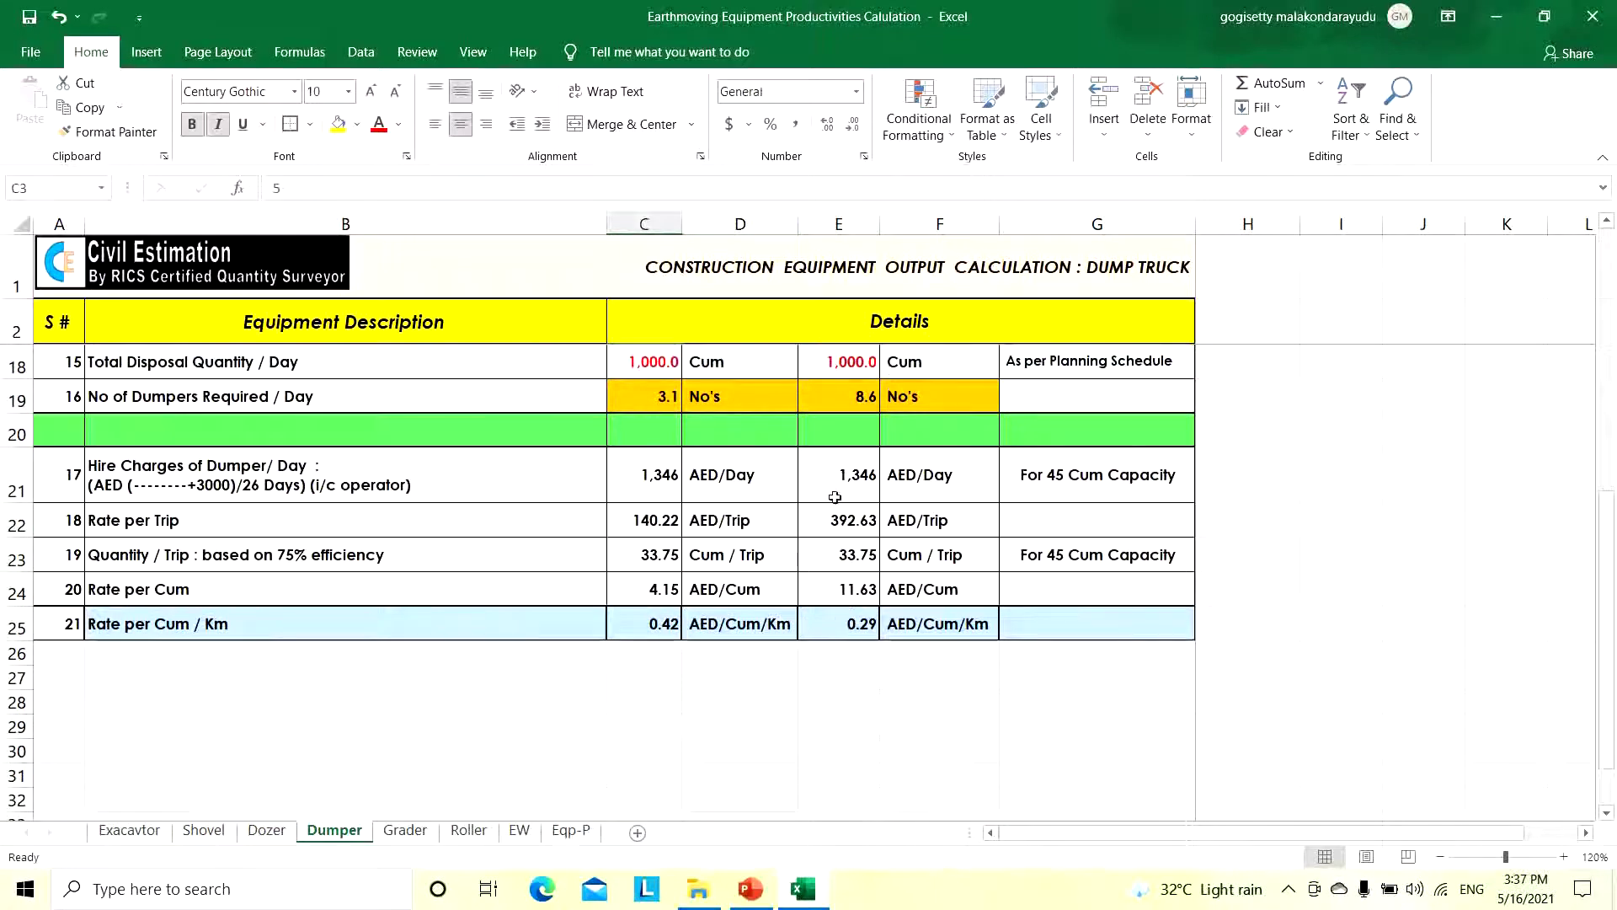
Compare the Rate per Cum / Km formulas in E25 and C25 for the two lead distances
{"action": "left_click", "coordinate": [836, 630]}
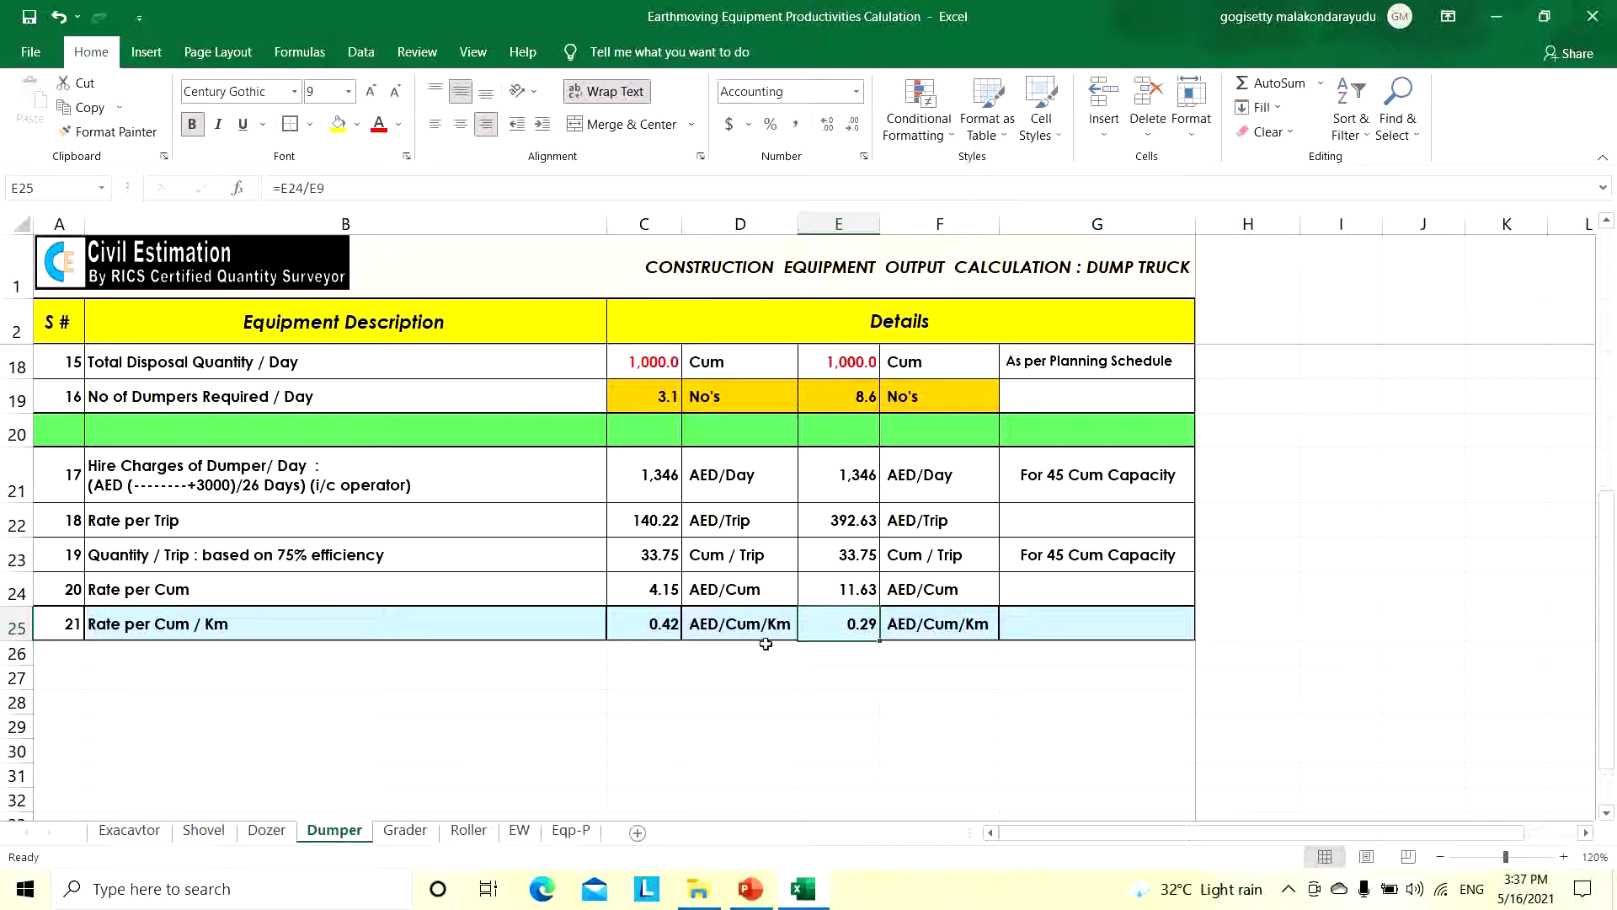
{"action": "left_click", "coordinate": [649, 621]}
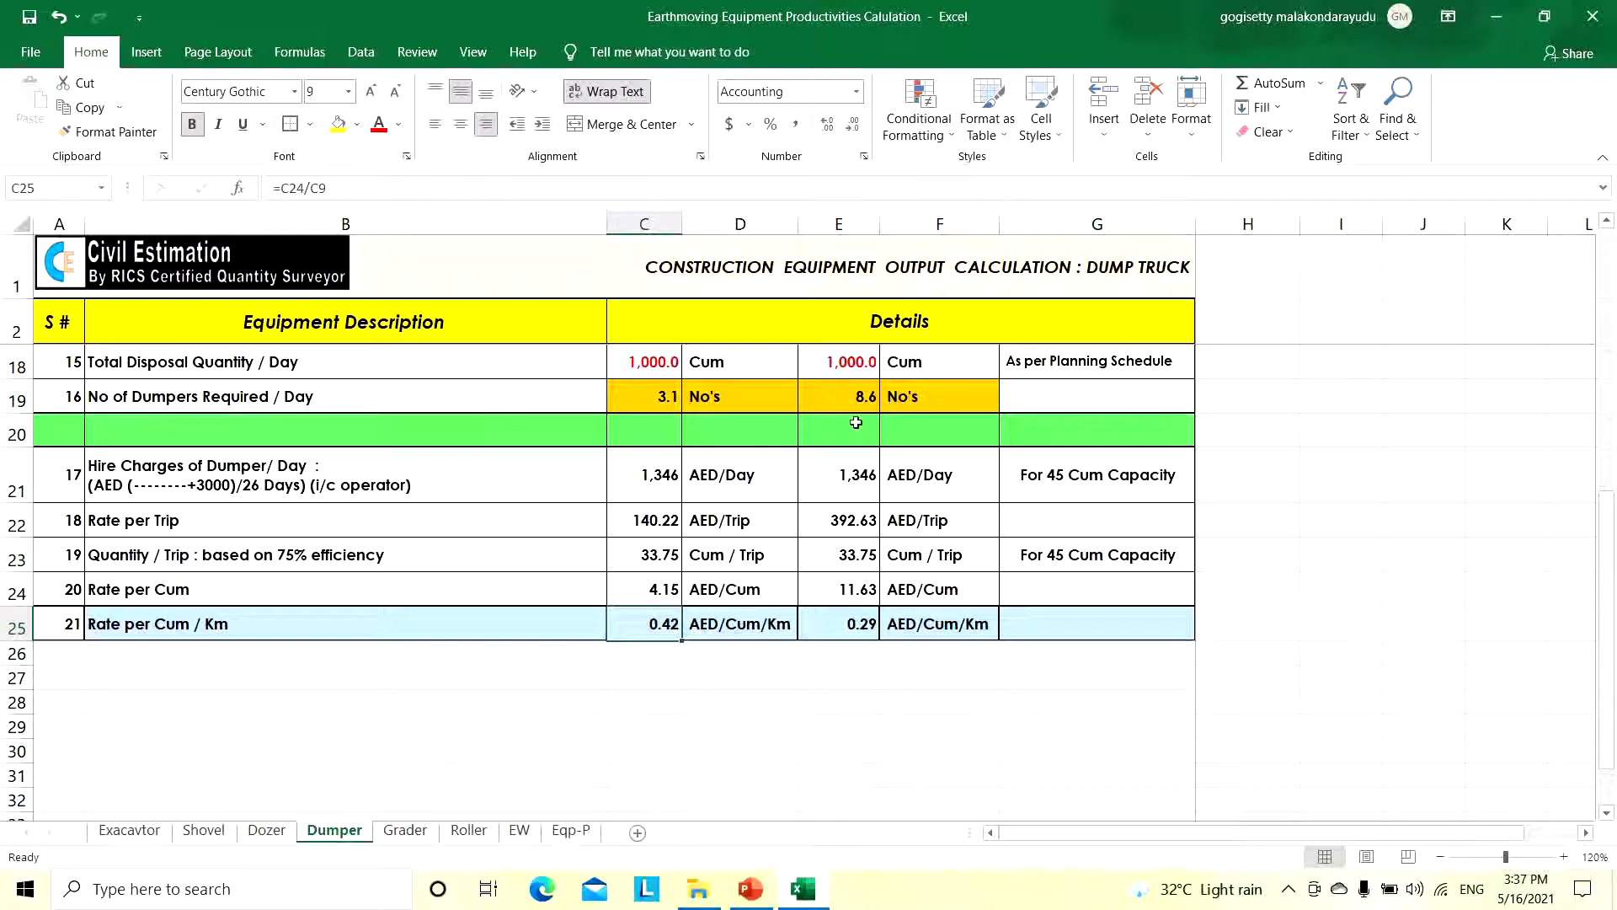
{"action": "scroll", "coordinate": [856, 422], "scroll_direction": "up", "scroll_amount": 5}
{"action": "scroll", "coordinate": [871, 682], "scroll_direction": "down", "scroll_amount": 4}
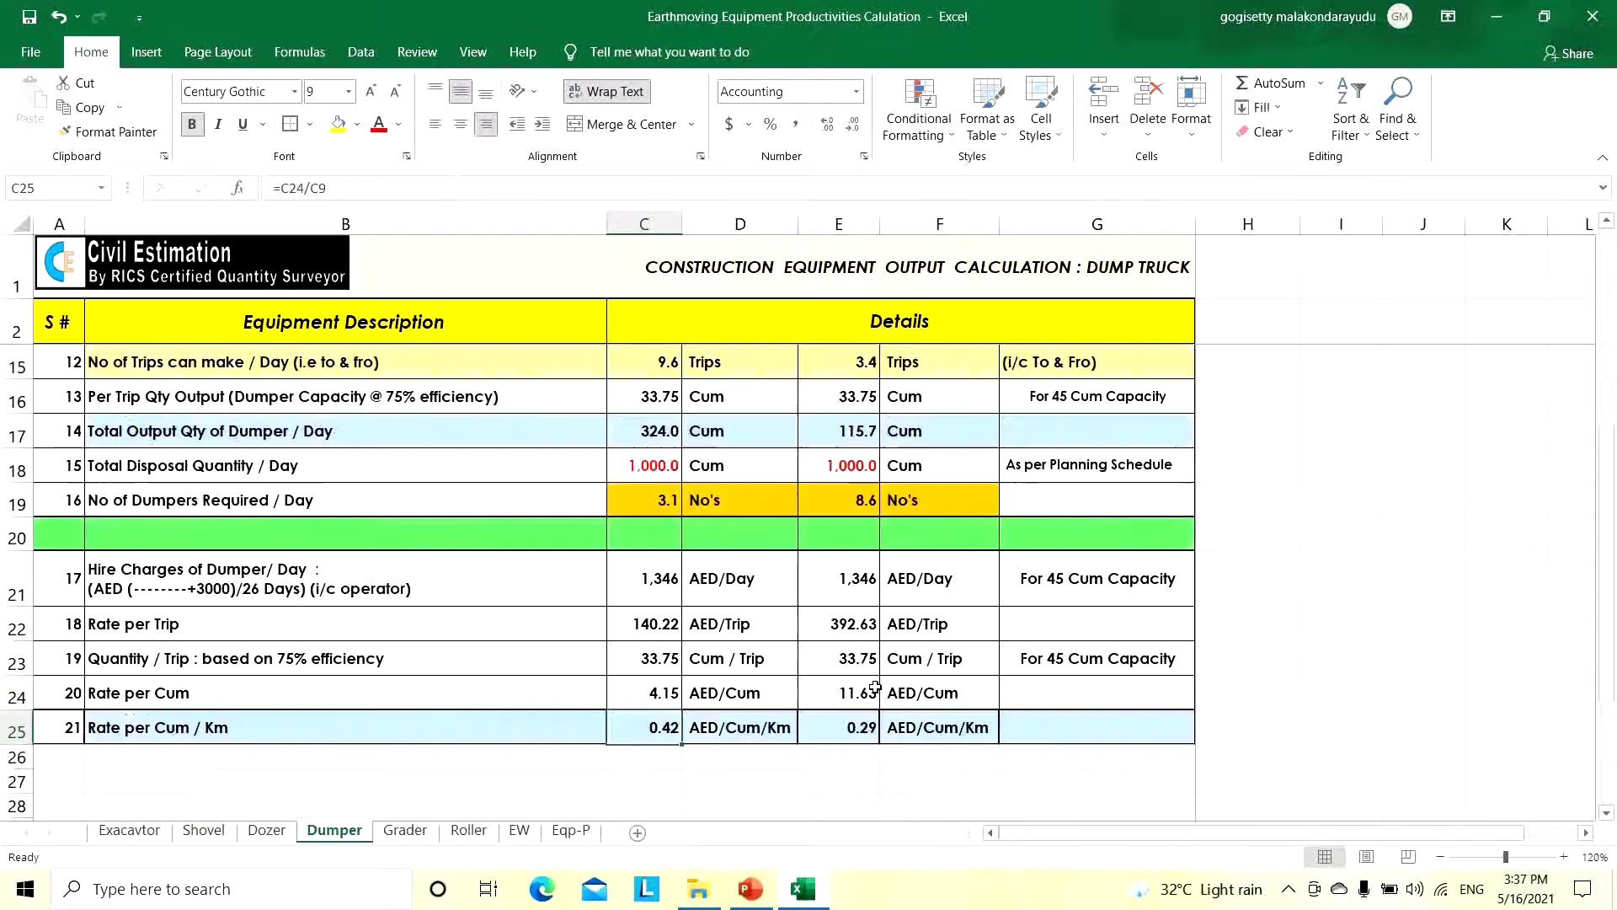
{"action": "left_click", "coordinate": [858, 727]}
{"action": "left_click", "coordinate": [656, 726]}
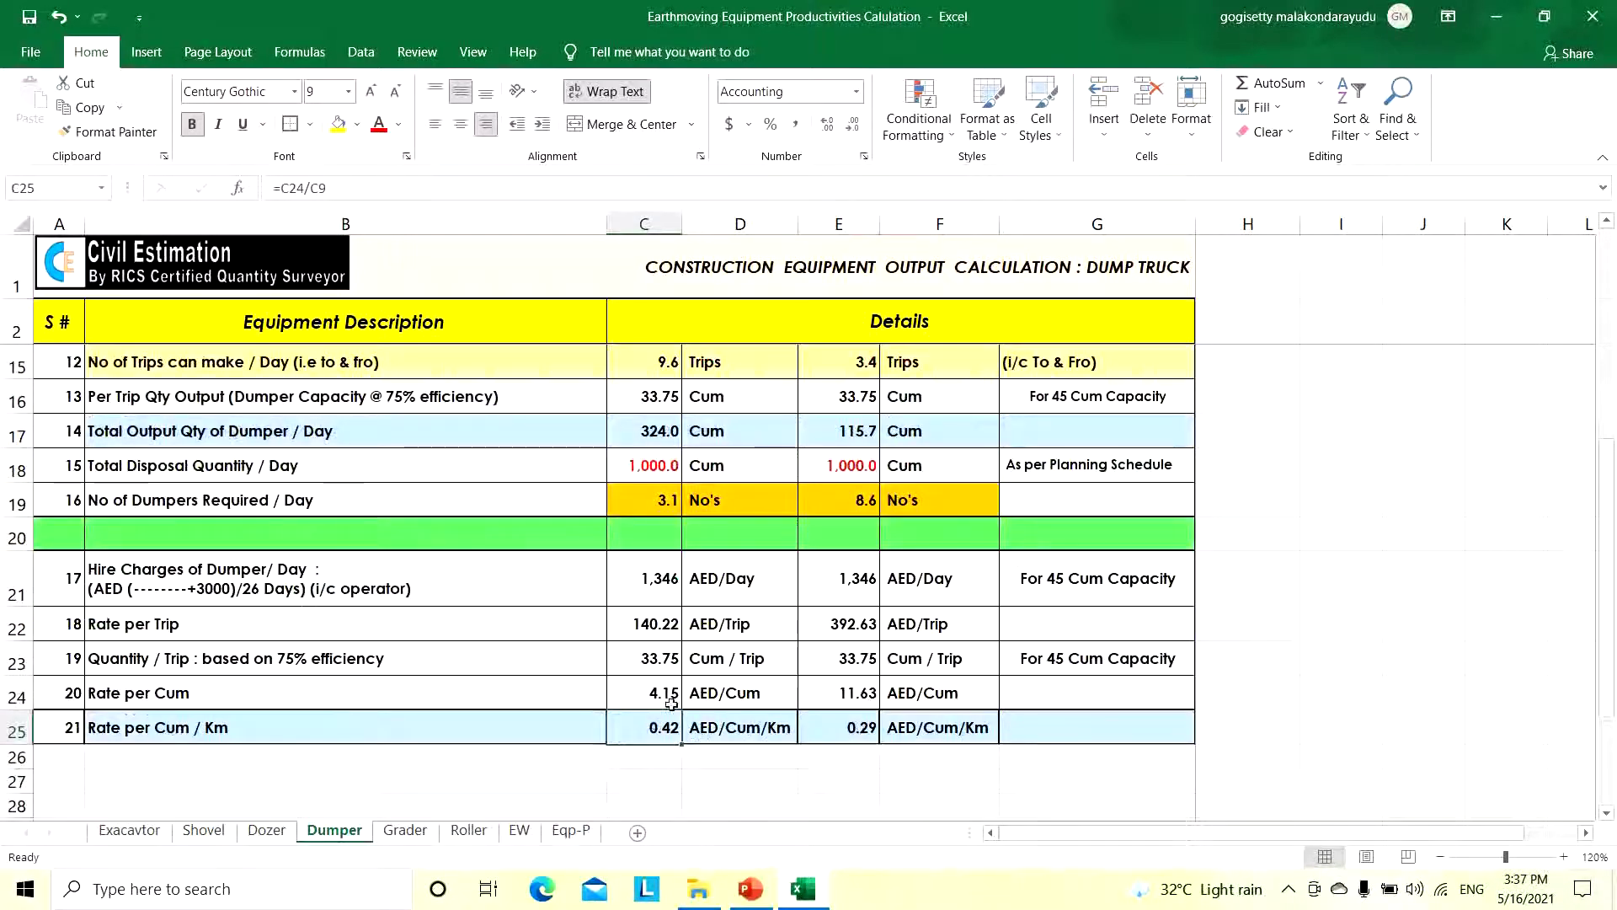
Relate the loading, idle and unloading times in C5:C7 to the Rate per Cum / Km in C25
{"action": "scroll", "coordinate": [671, 703], "scroll_direction": "up", "scroll_amount": 4}
{"action": "left_click", "coordinate": [645, 464]}
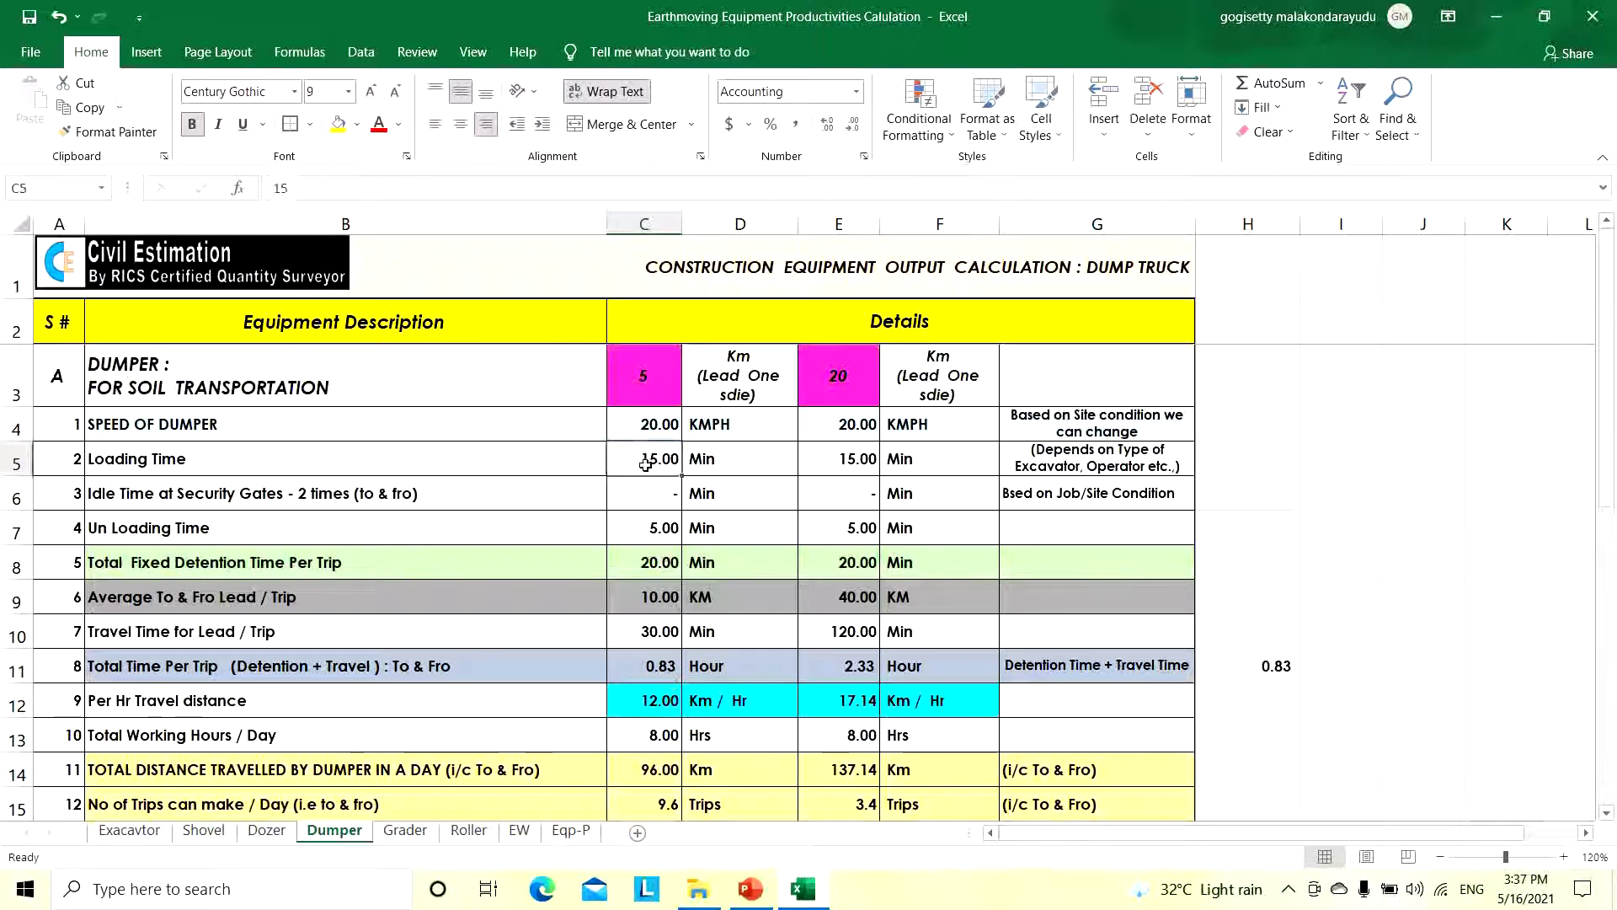
{"action": "left_click_drag", "start_coordinate": [645, 464], "coordinate": [649, 528]}
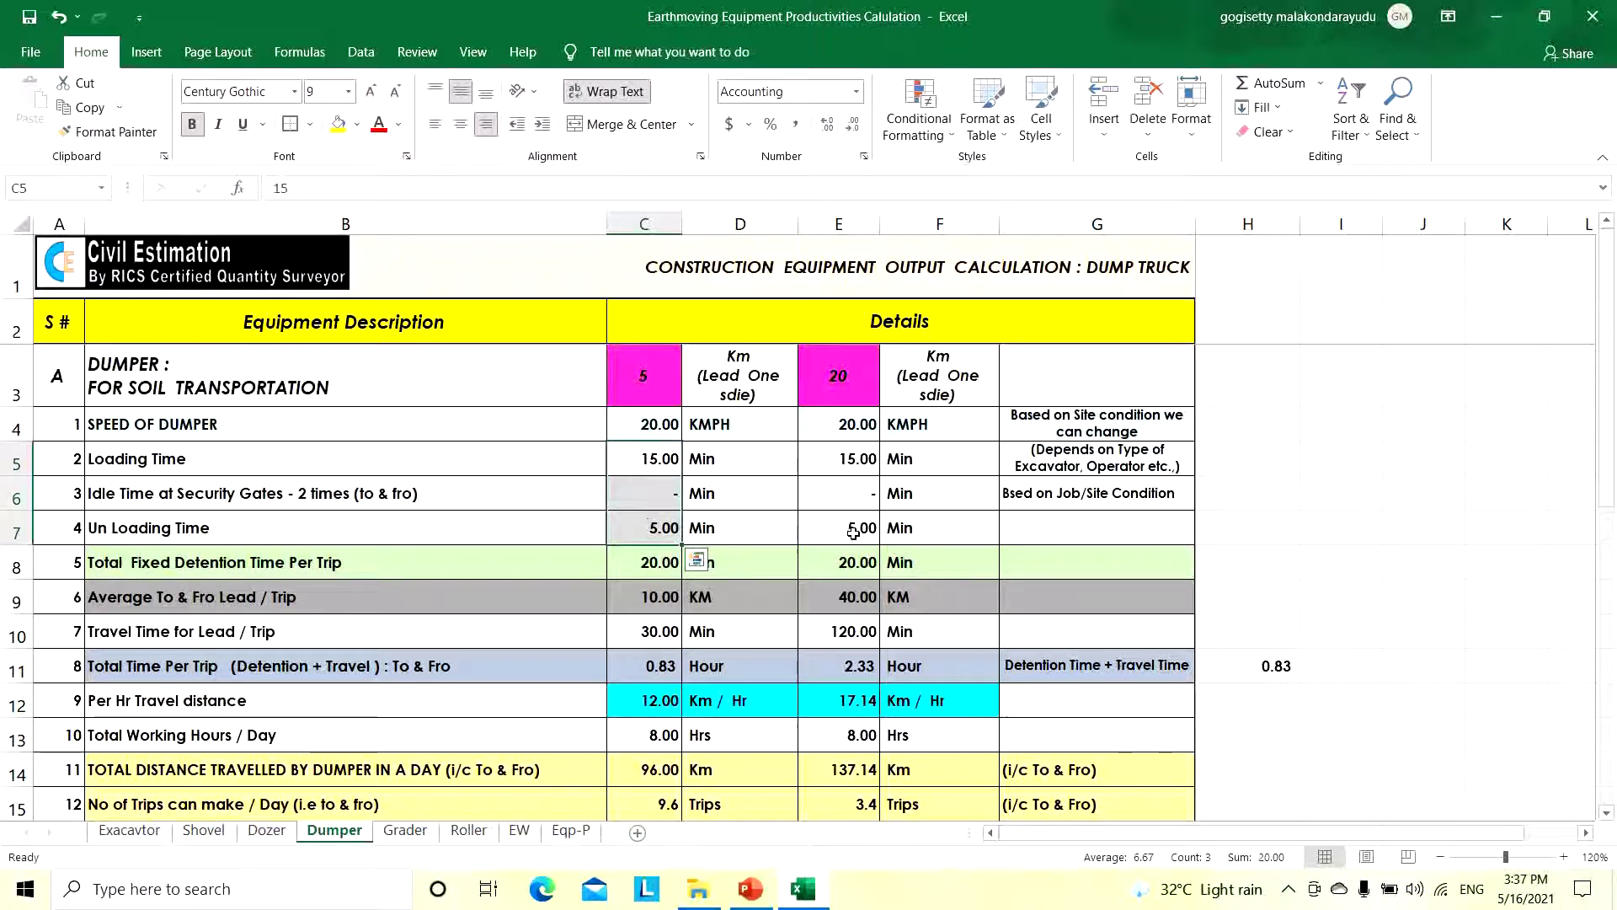
{"action": "scroll", "coordinate": [821, 632], "scroll_direction": "down", "scroll_amount": 5}
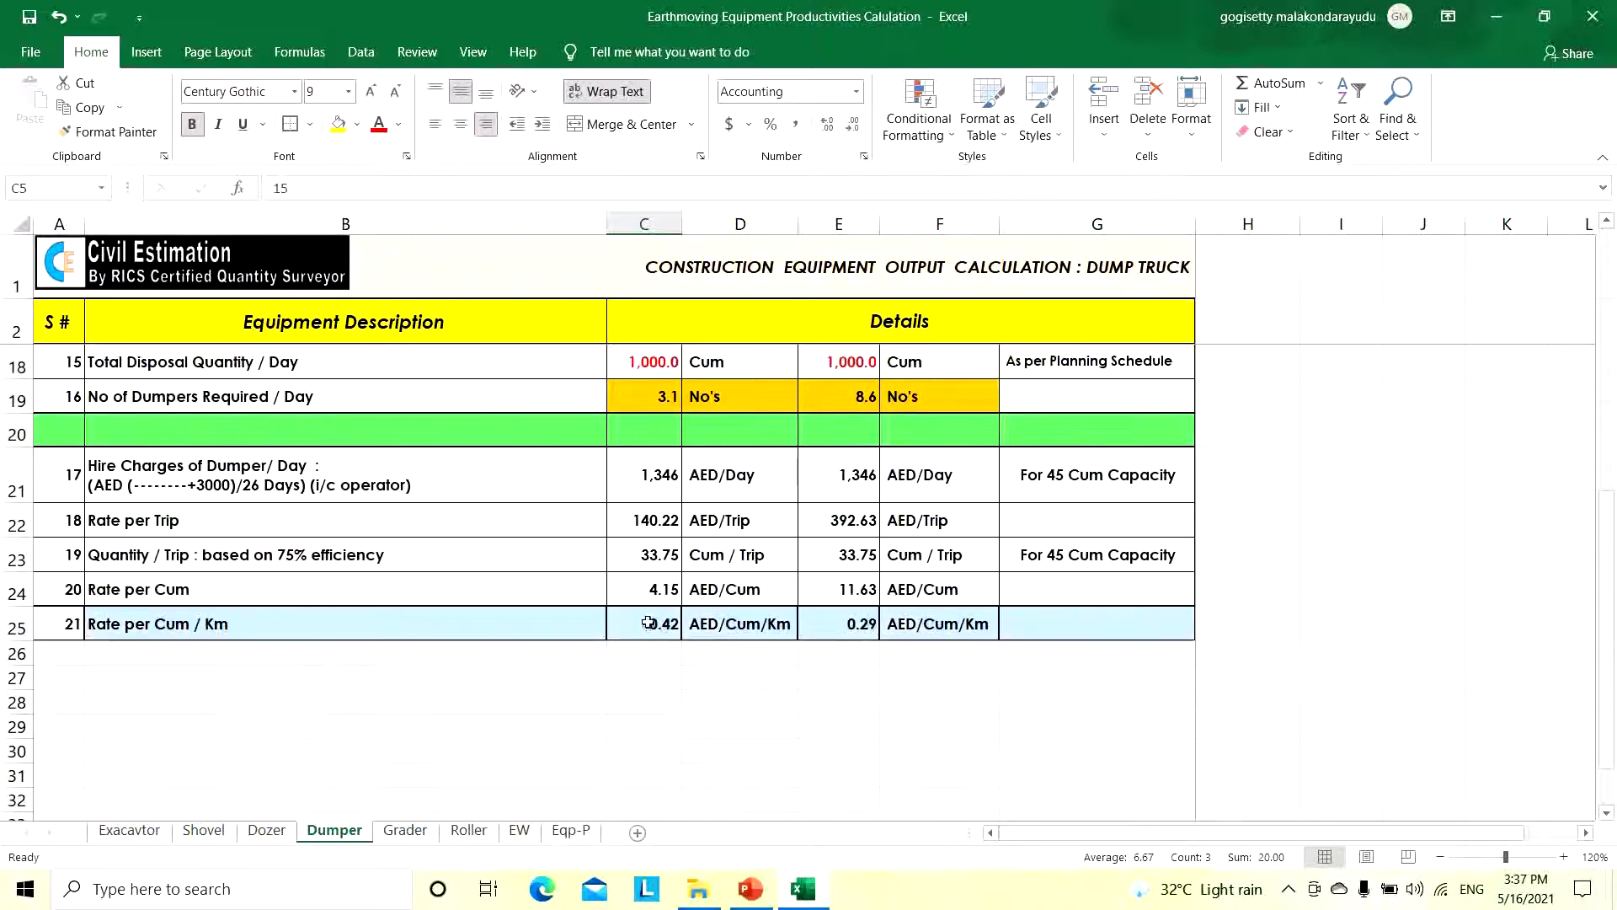
{"action": "left_click", "coordinate": [647, 623]}
Set the one-side lead in C3 to 20 km and check the resulting Rate per Cum / Km
{"action": "scroll", "coordinate": [702, 637], "scroll_direction": "up", "scroll_amount": 5}
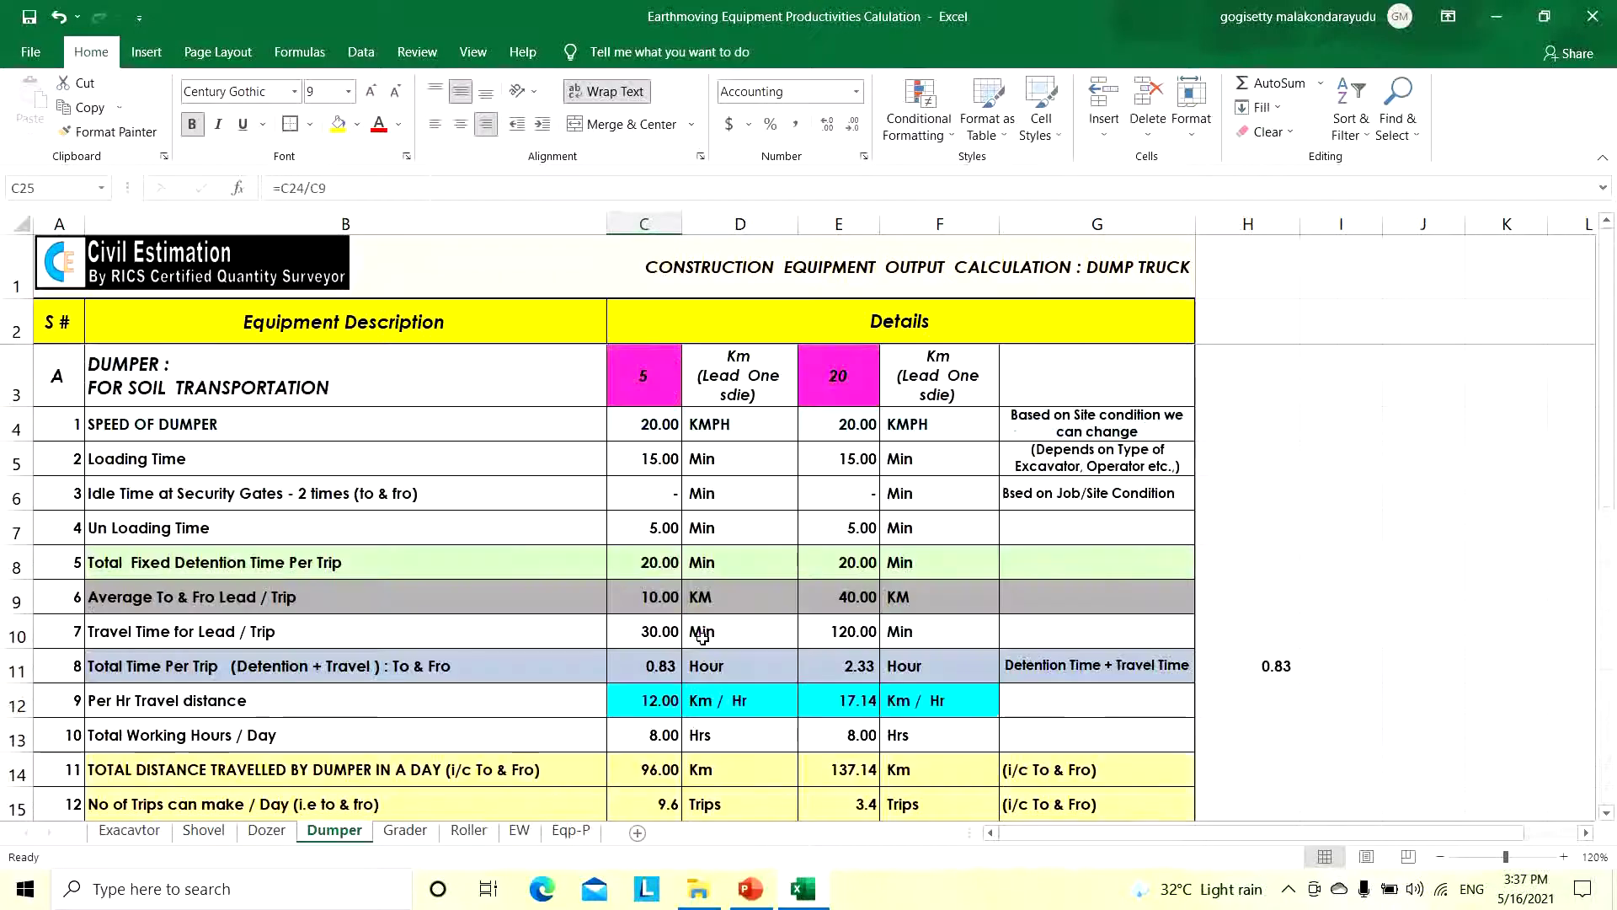
{"action": "left_click", "coordinate": [642, 385]}
{"action": "type", "text": "20"}
{"action": "key", "text": "Return"}
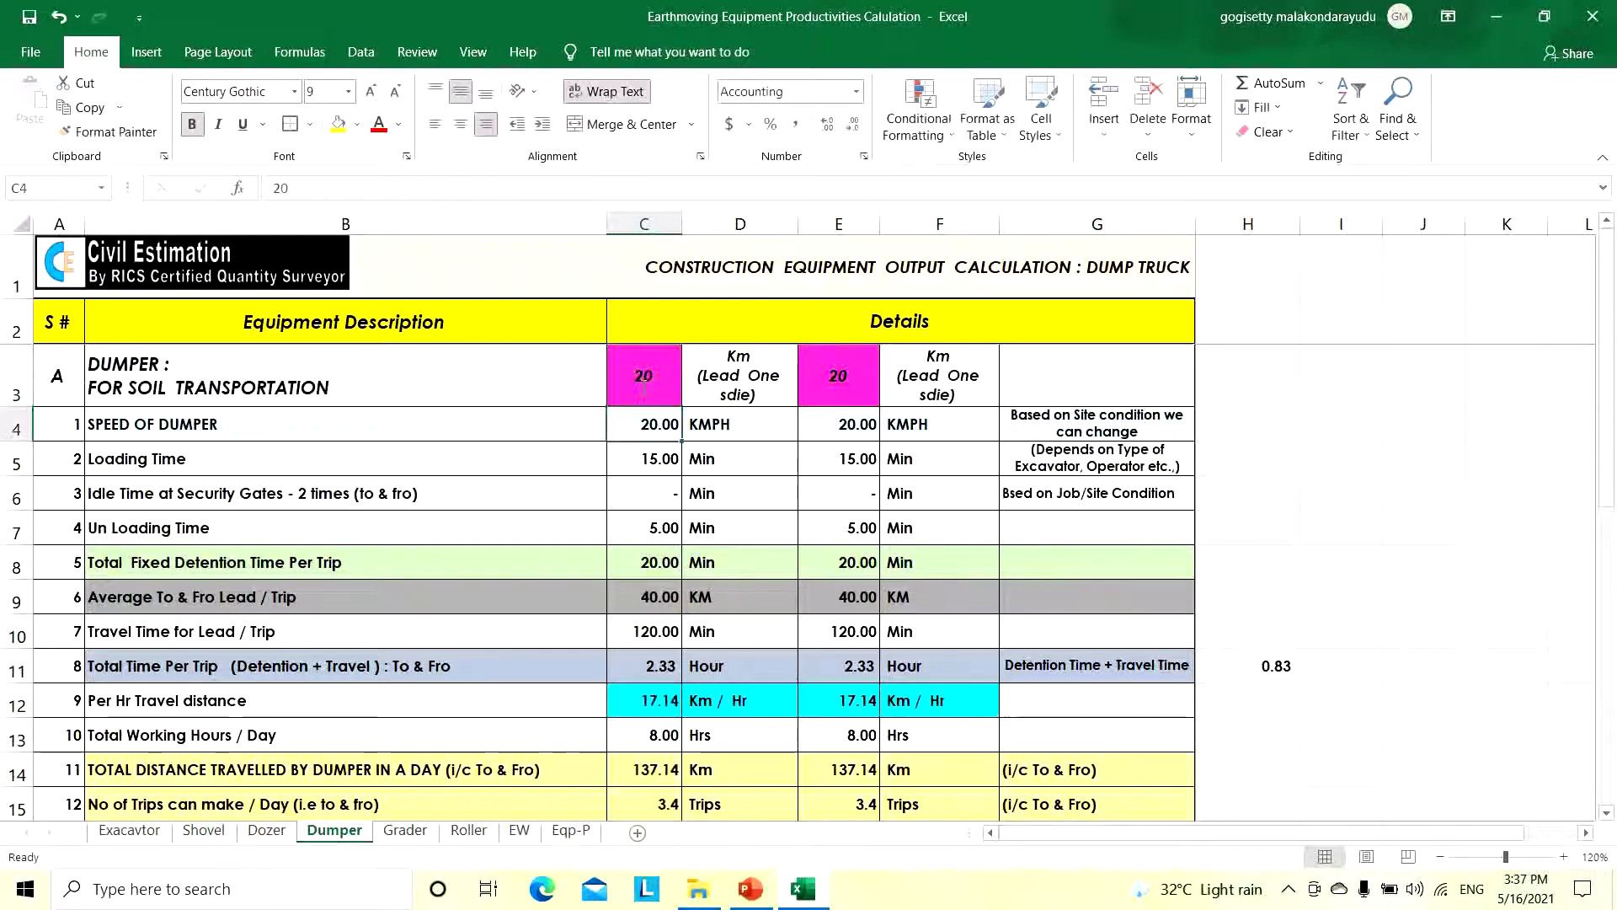
{"action": "scroll", "coordinate": [717, 500], "scroll_direction": "down", "scroll_amount": 2}
{"action": "scroll", "coordinate": [717, 500], "scroll_direction": "down", "scroll_amount": 3}
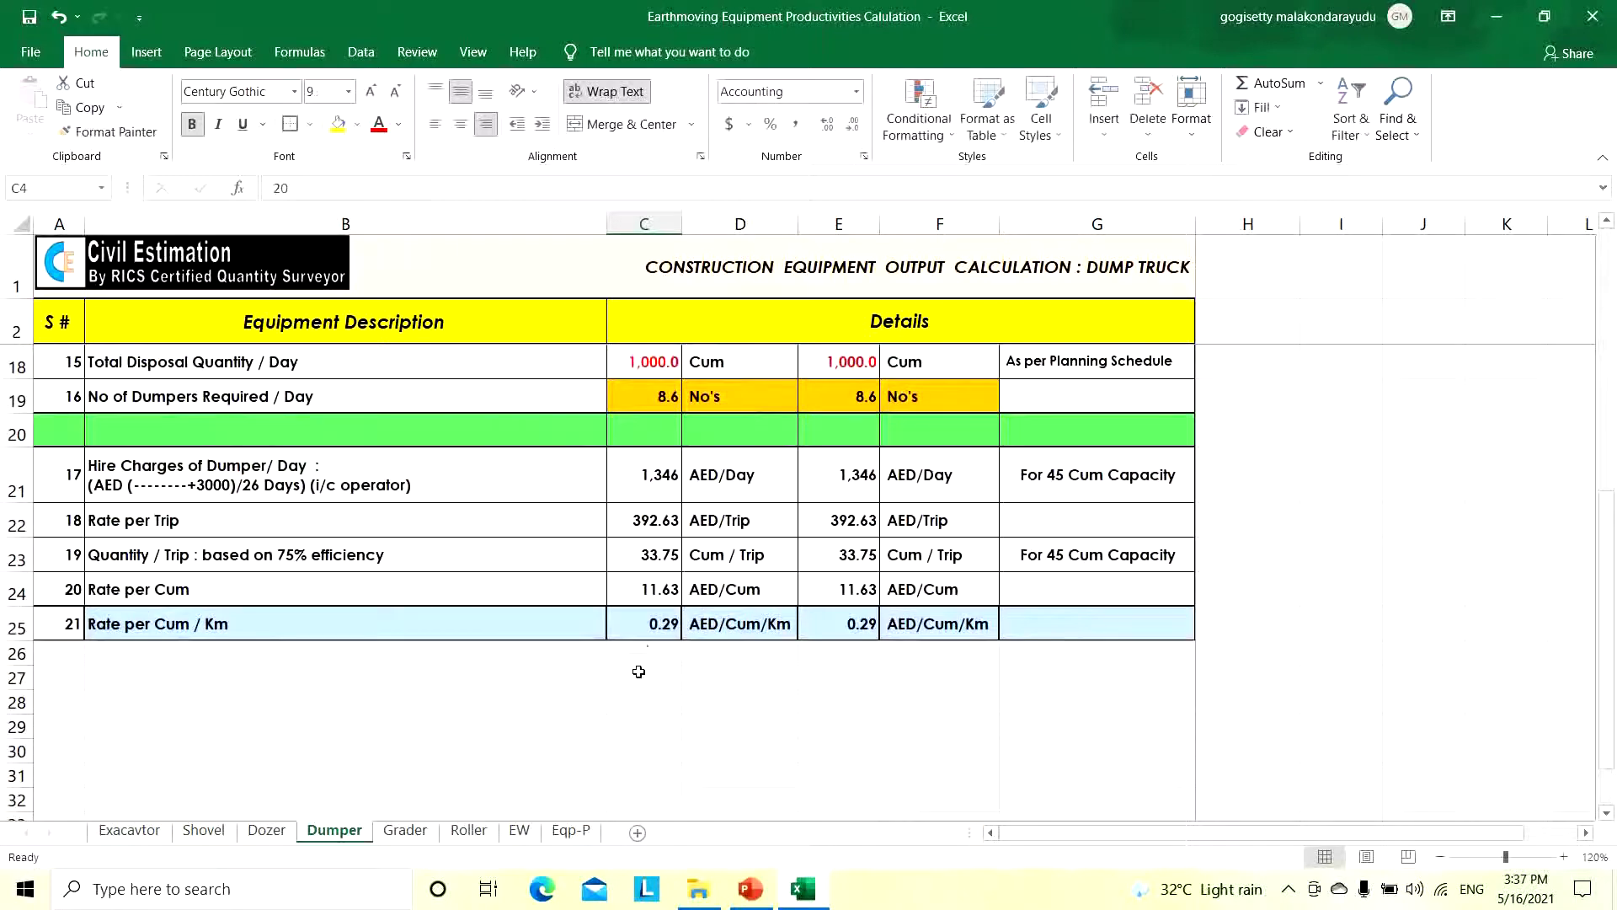
{"action": "scroll", "coordinate": [827, 627], "scroll_direction": "up", "scroll_amount": 5}
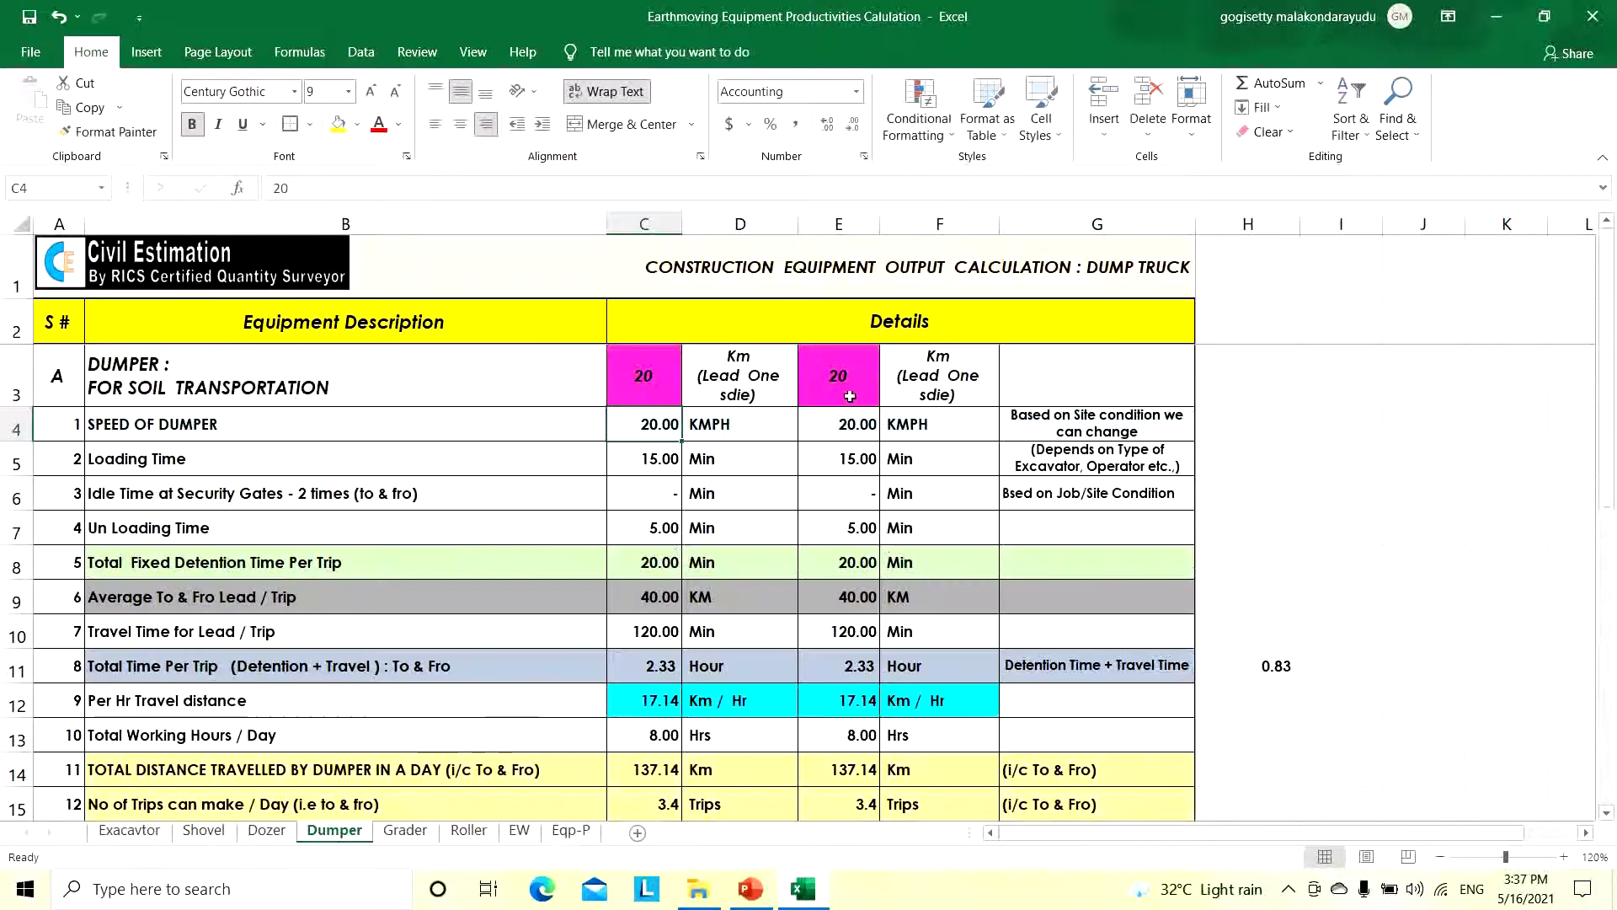
Set the one-side lead in E3 to 10 km and check the Rate per Cum / Km in E25
{"action": "left_click", "coordinate": [848, 387]}
{"action": "type", "text": "10"}
{"action": "key", "text": "Return"}
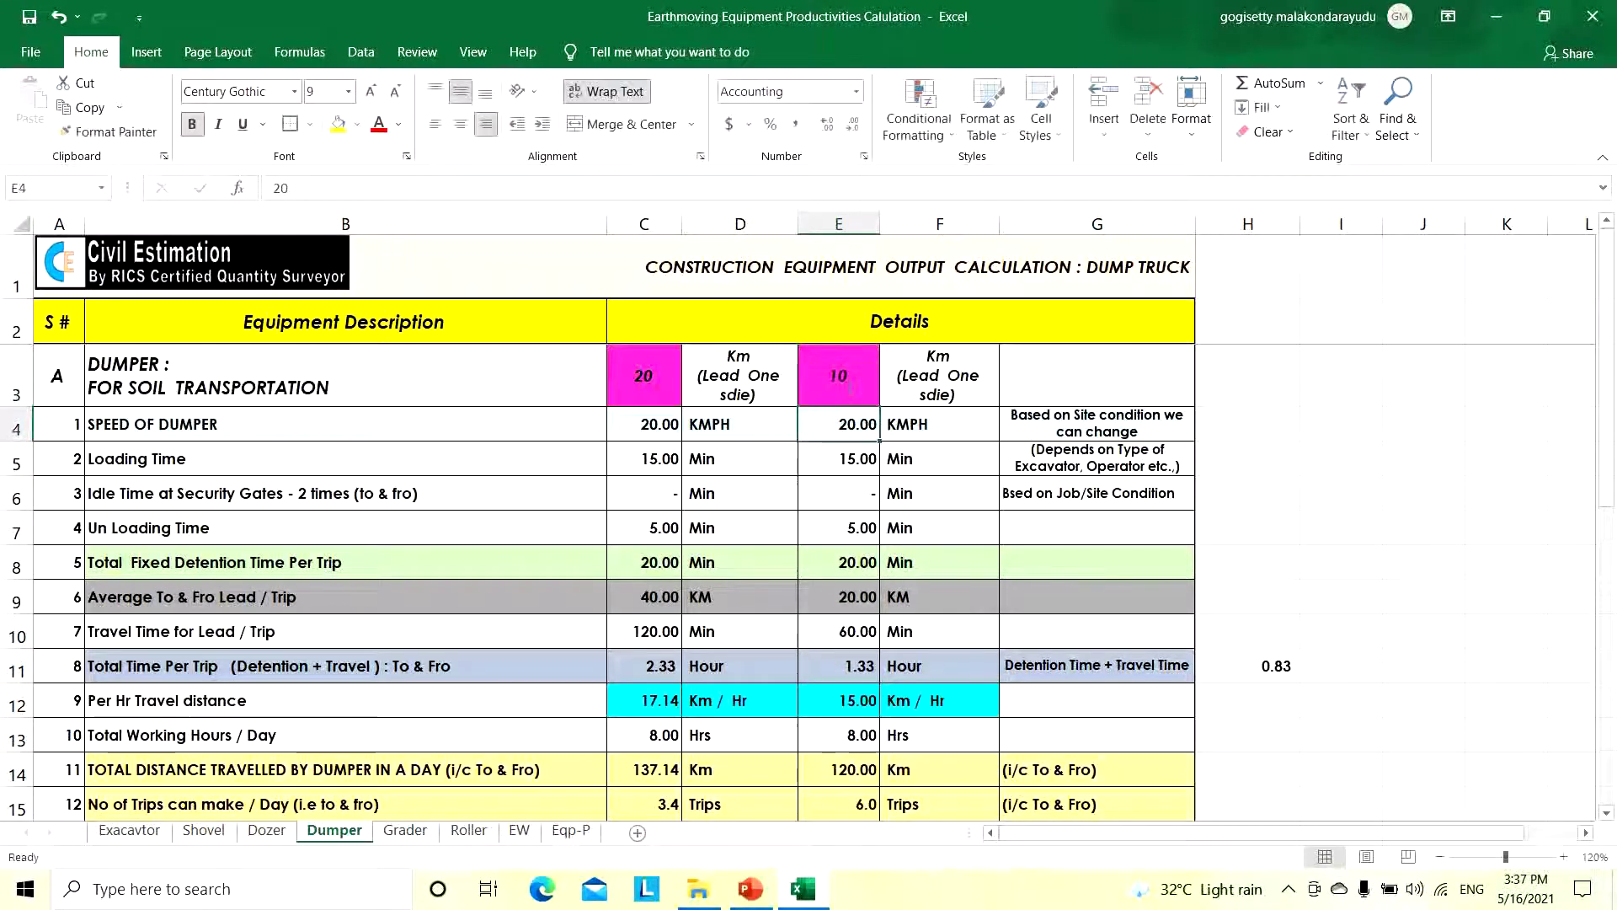
{"action": "scroll", "coordinate": [848, 506], "scroll_direction": "down", "scroll_amount": 4}
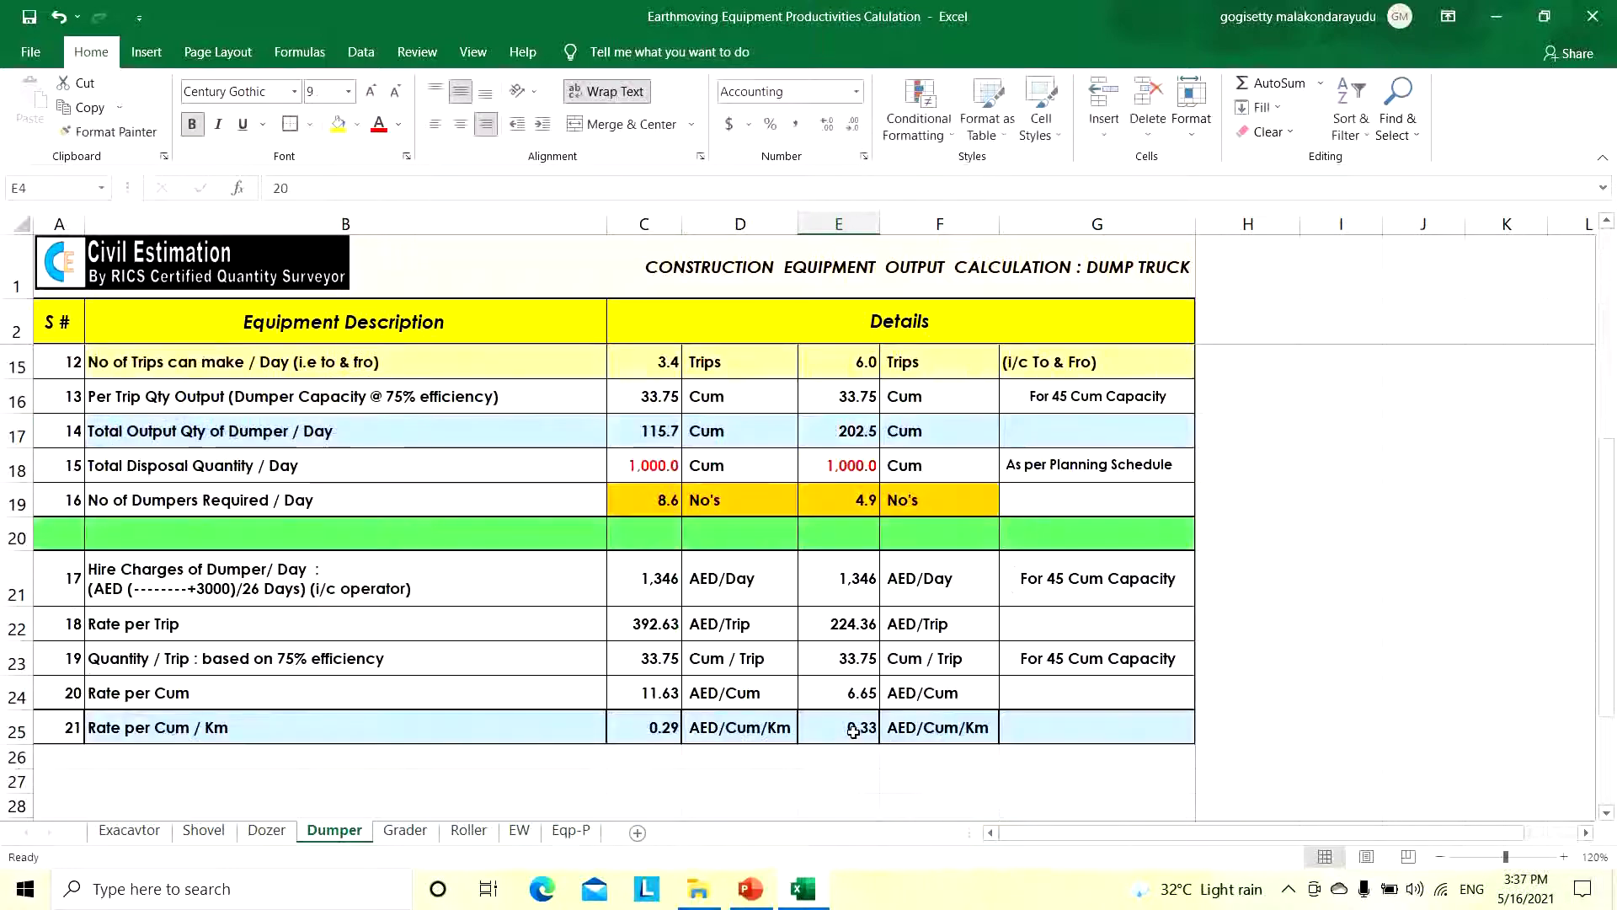
{"action": "left_click", "coordinate": [853, 729]}
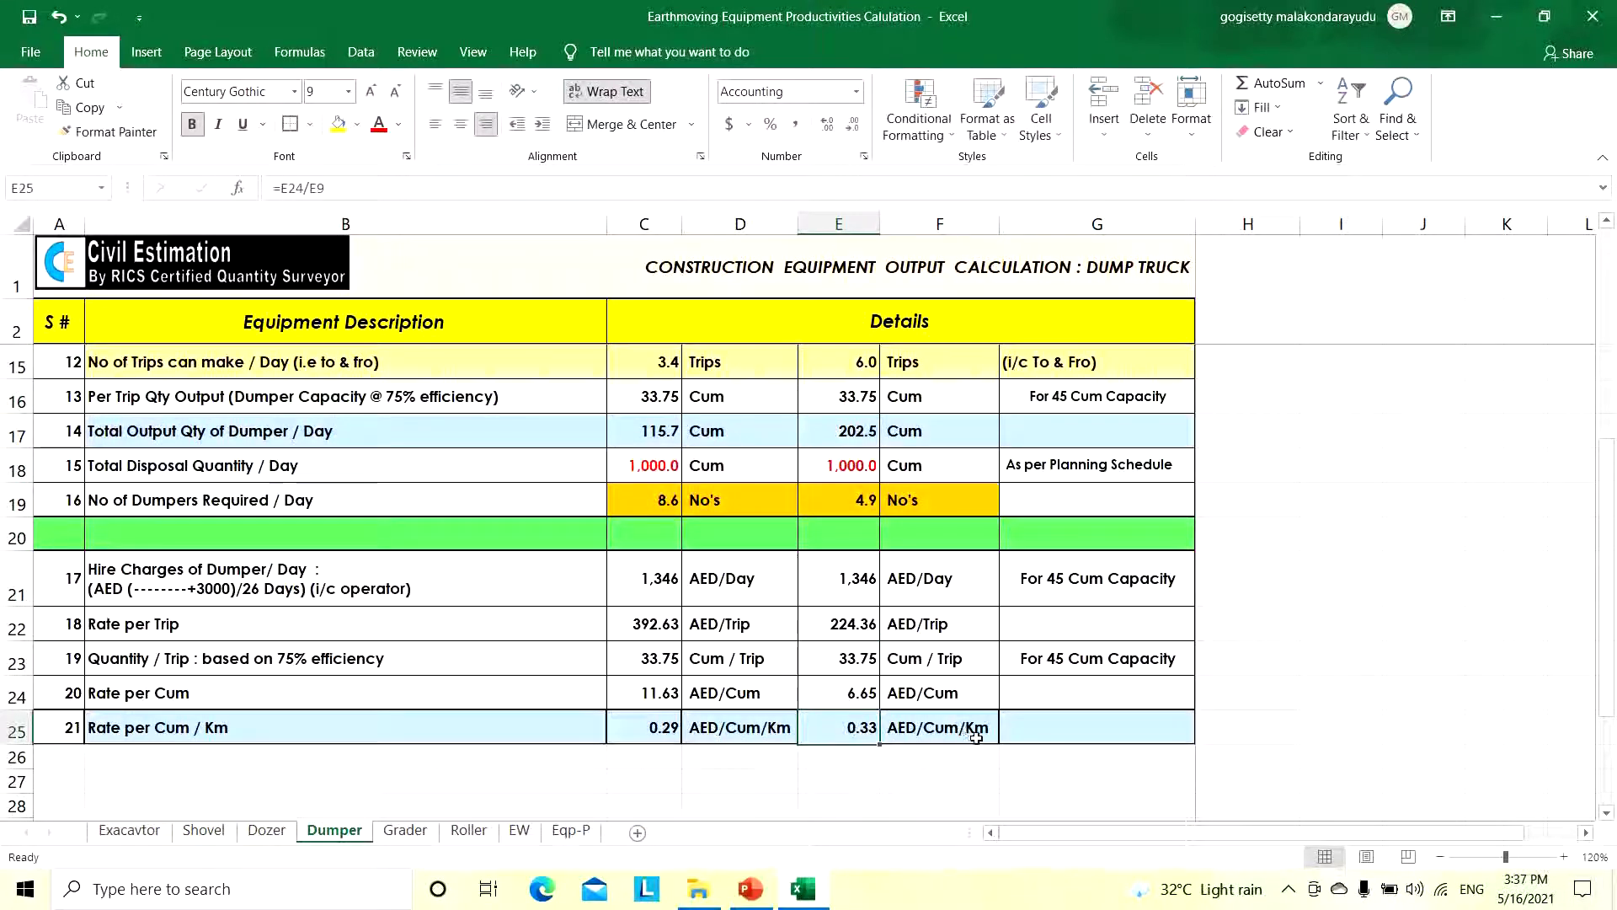
{"action": "scroll", "coordinate": [976, 738], "scroll_direction": "up", "scroll_amount": 4}
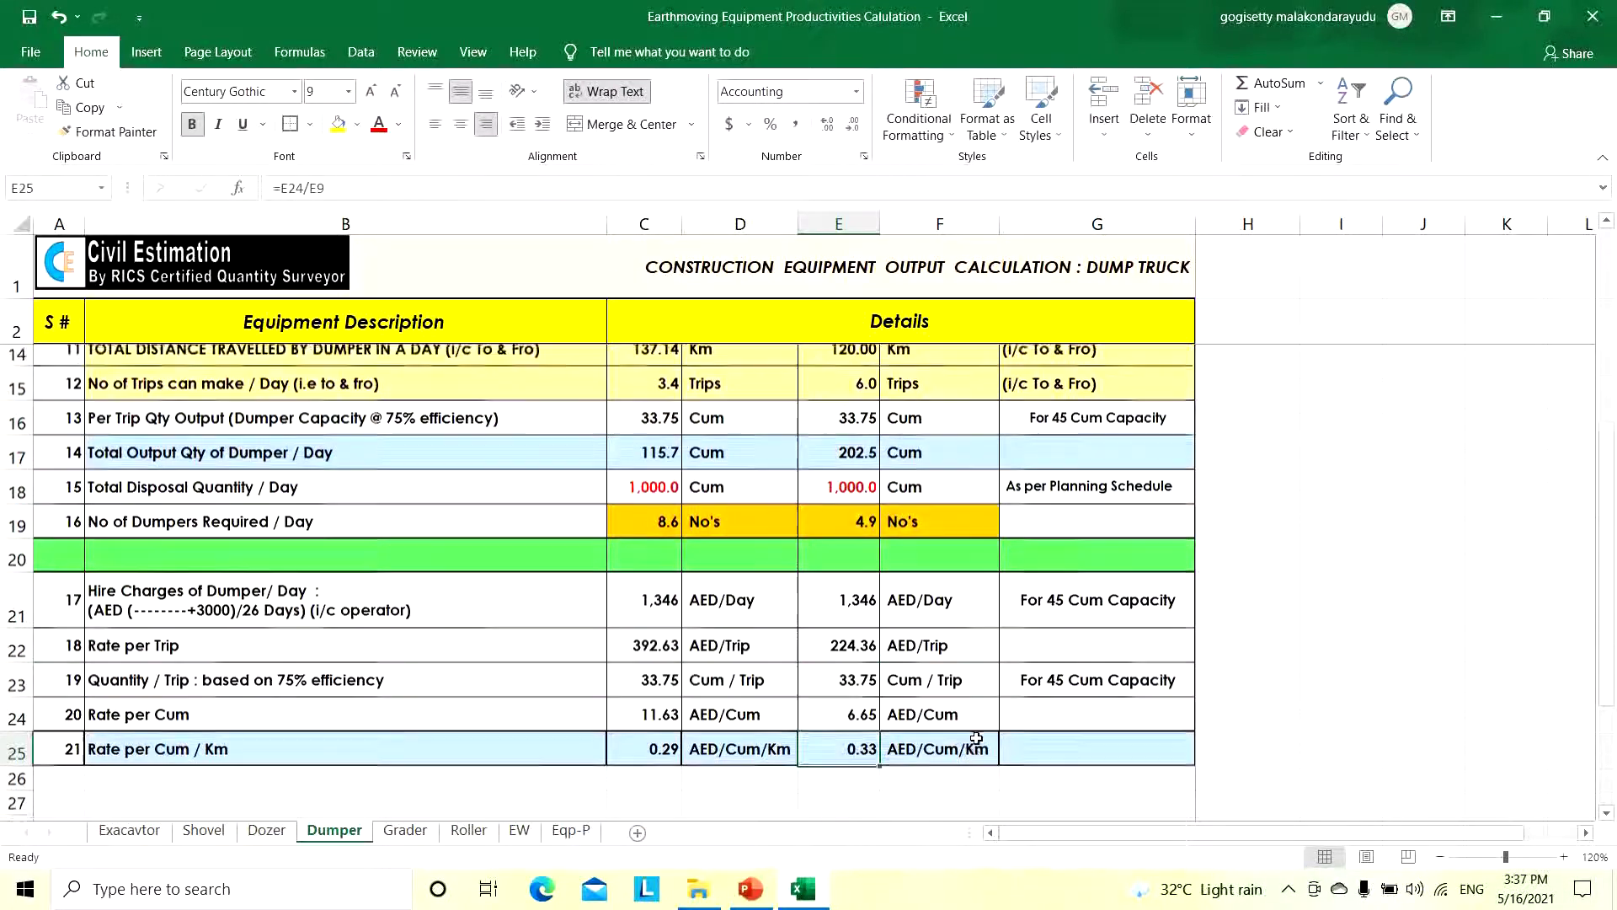
{"action": "scroll", "coordinate": [754, 617], "scroll_direction": "down", "scroll_amount": 4}
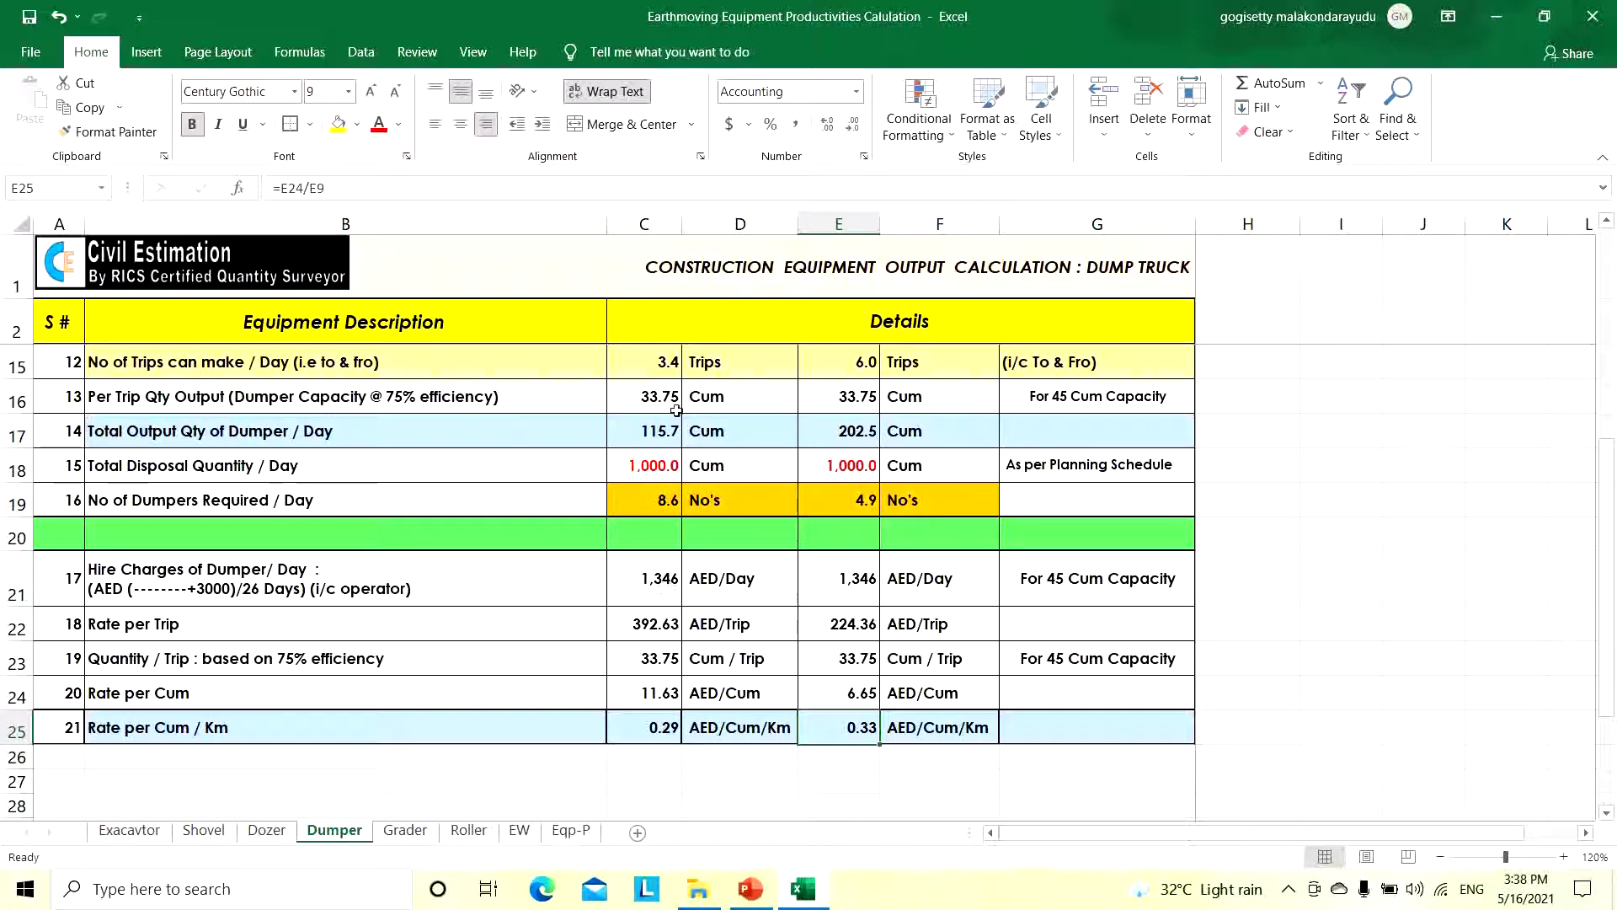
Try a dumper hire charge of 2500 AED/Day in C21, then undo the entry
{"action": "left_click", "coordinate": [654, 581]}
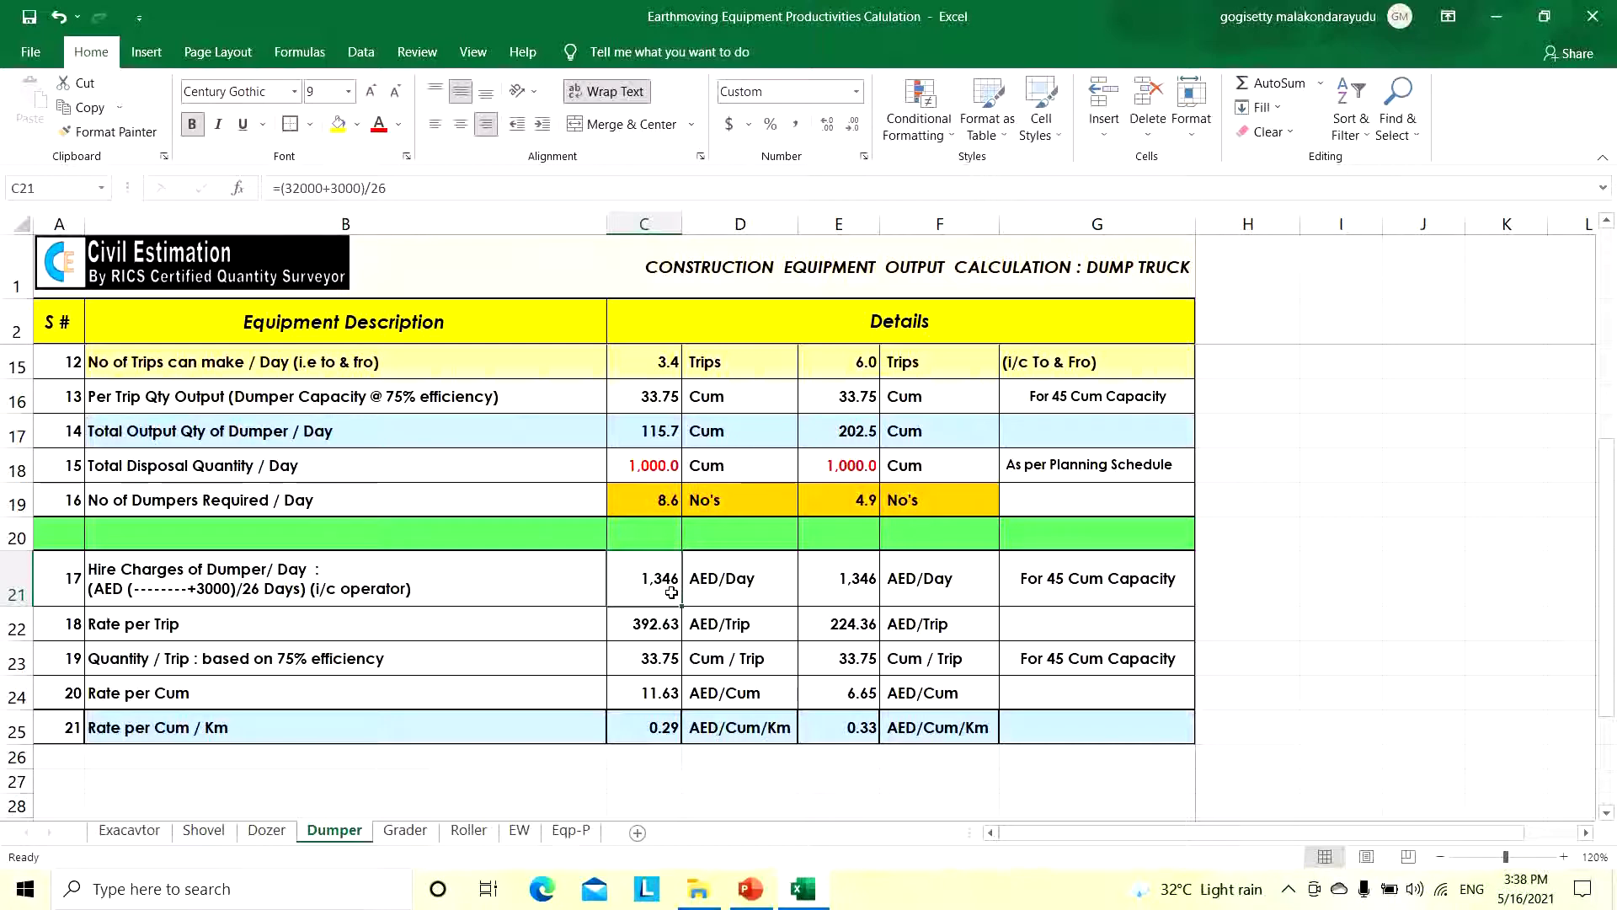
{"action": "type", "text": "2500"}
{"action": "key", "text": "Return"}
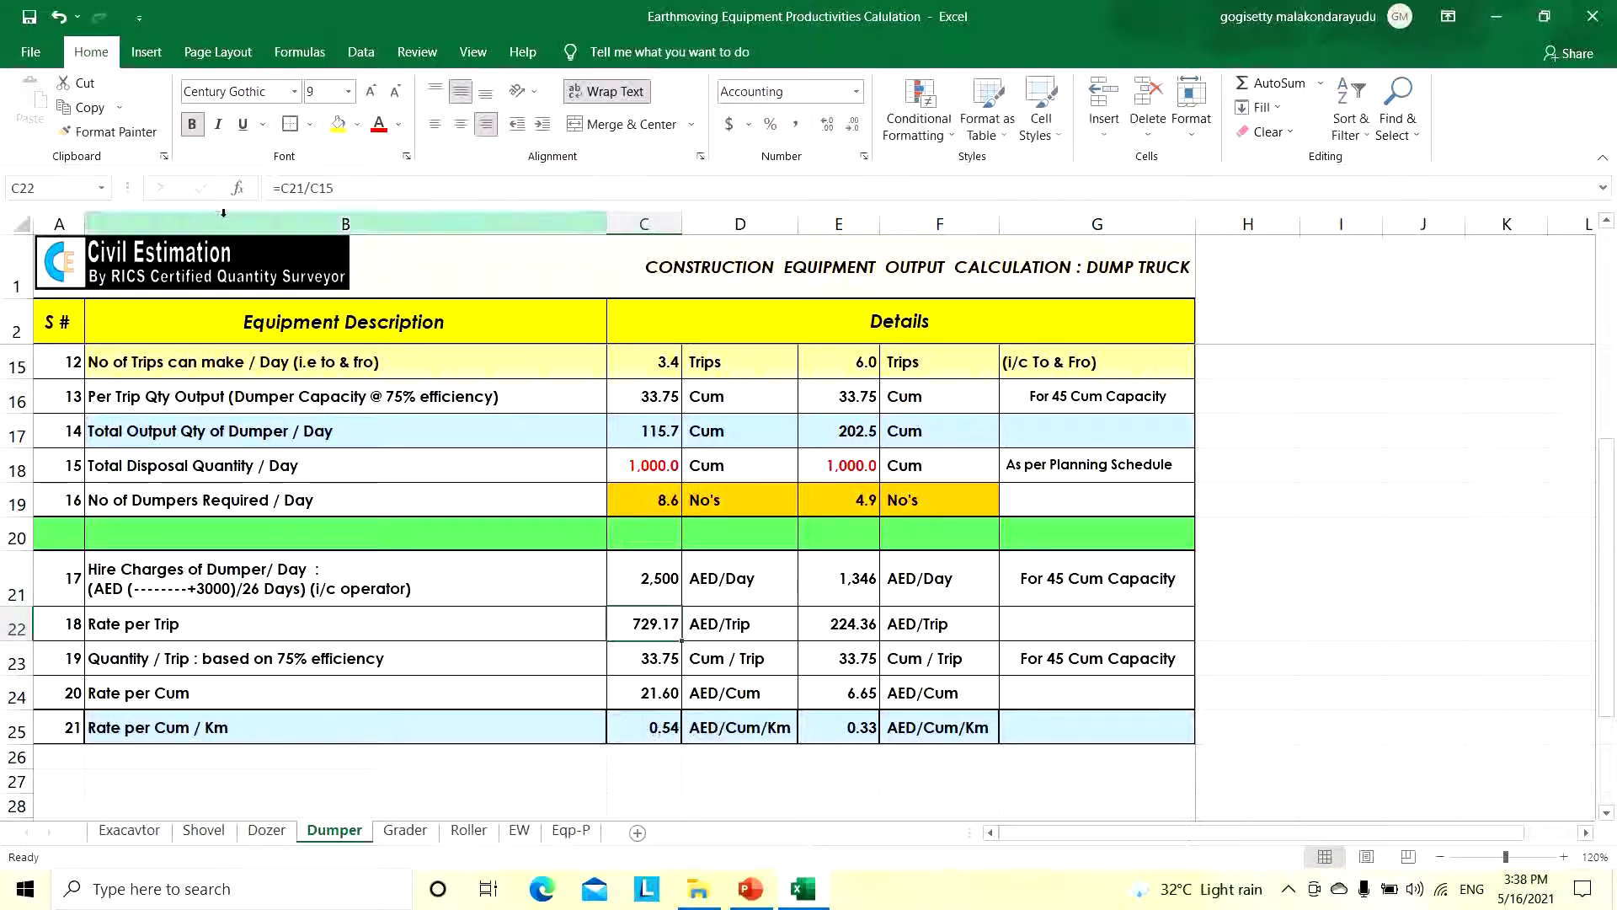
{"action": "left_click", "coordinate": [58, 16]}
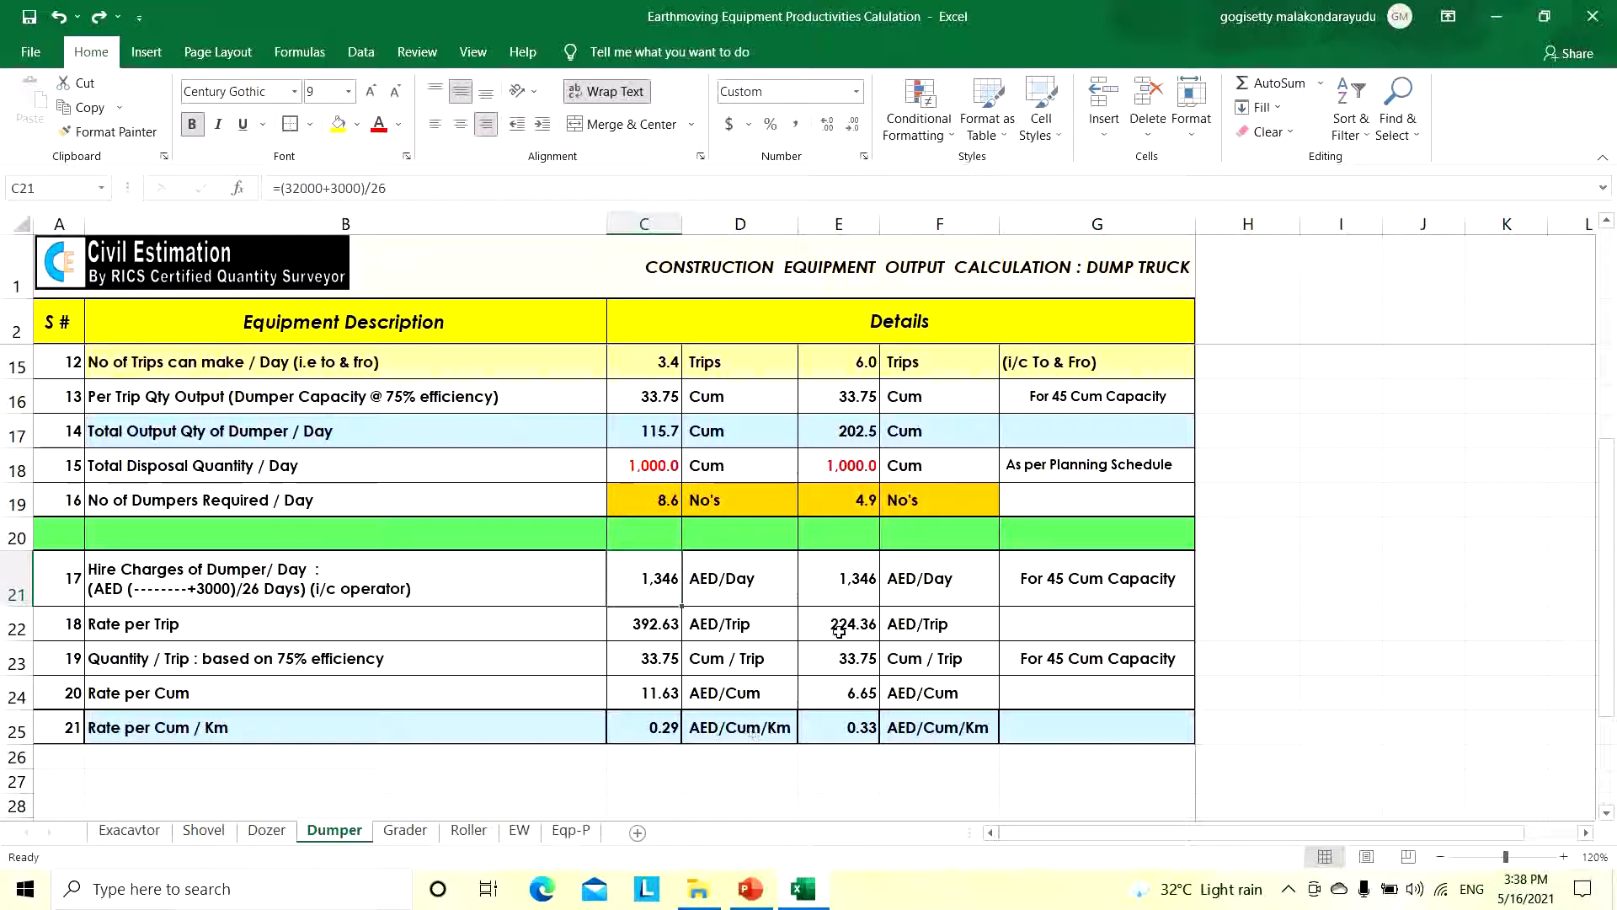
{"action": "scroll", "coordinate": [839, 630], "scroll_direction": "up", "scroll_amount": 4}
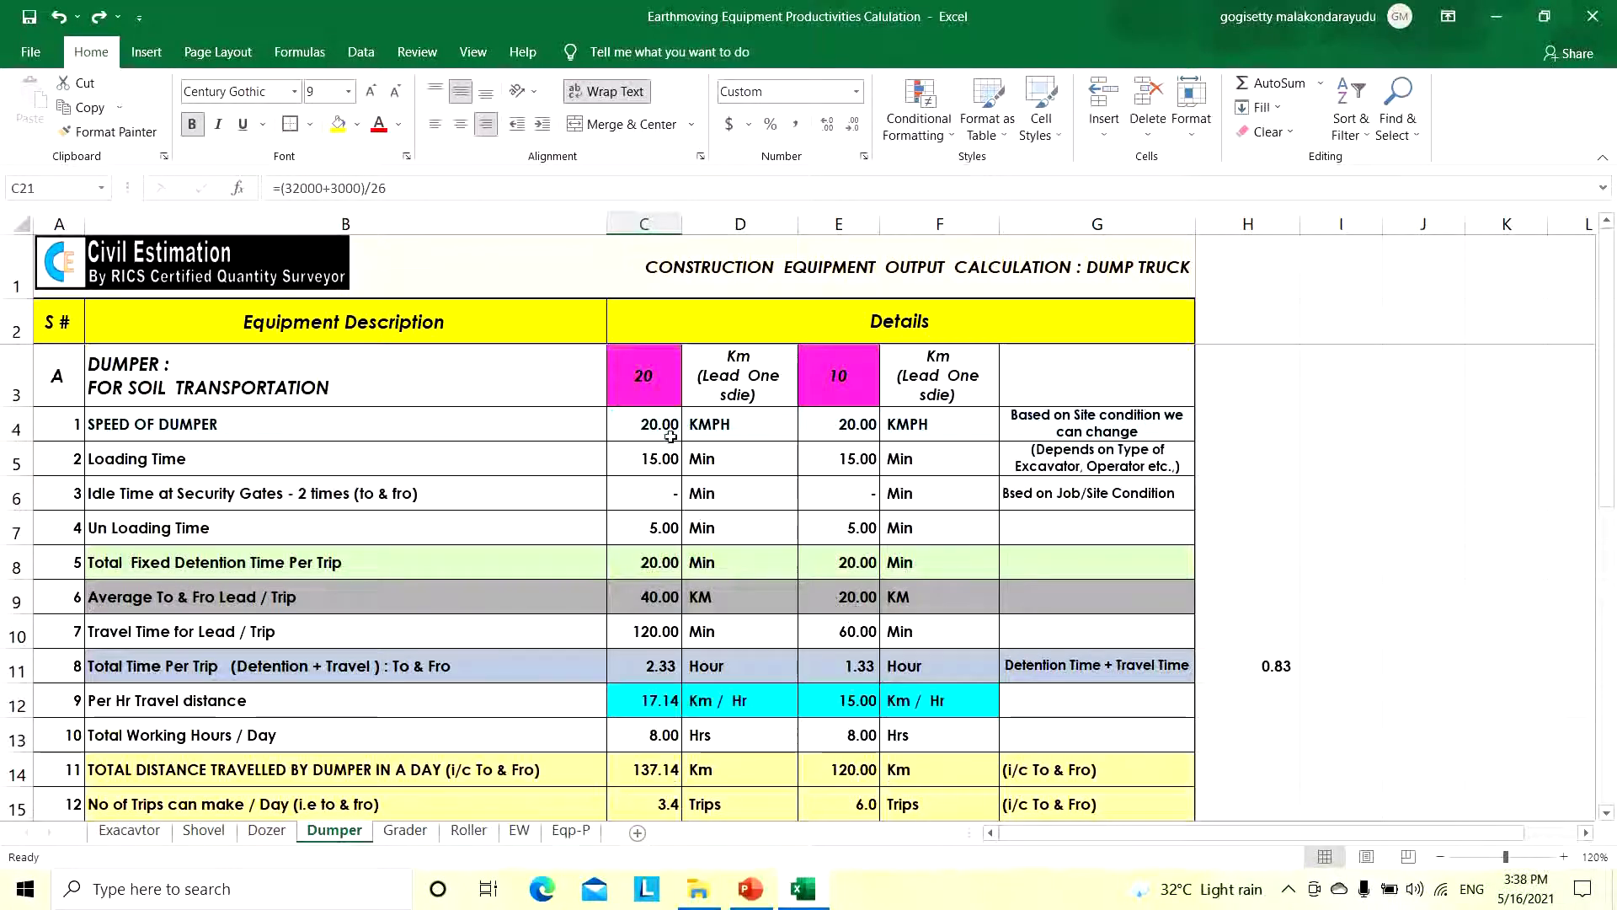
Switch to the dumper productivity presentation in PowerPoint and view the Google Earth site map slide
{"action": "left_click", "coordinate": [767, 894]}
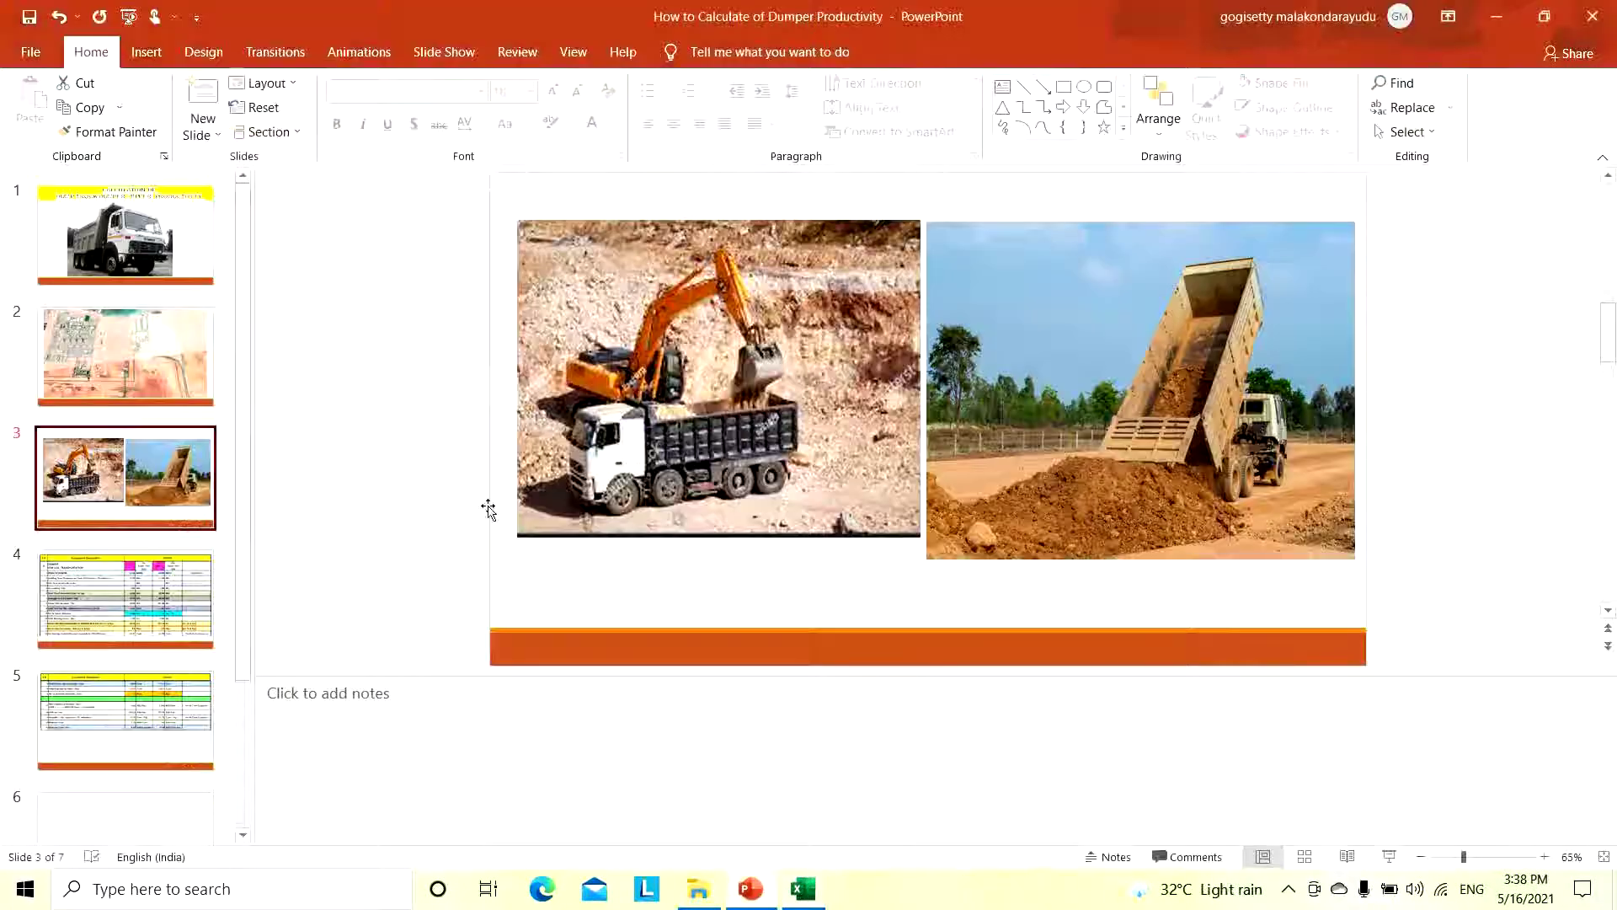
{"action": "scroll", "coordinate": [489, 510], "scroll_direction": "up", "scroll_amount": 1}
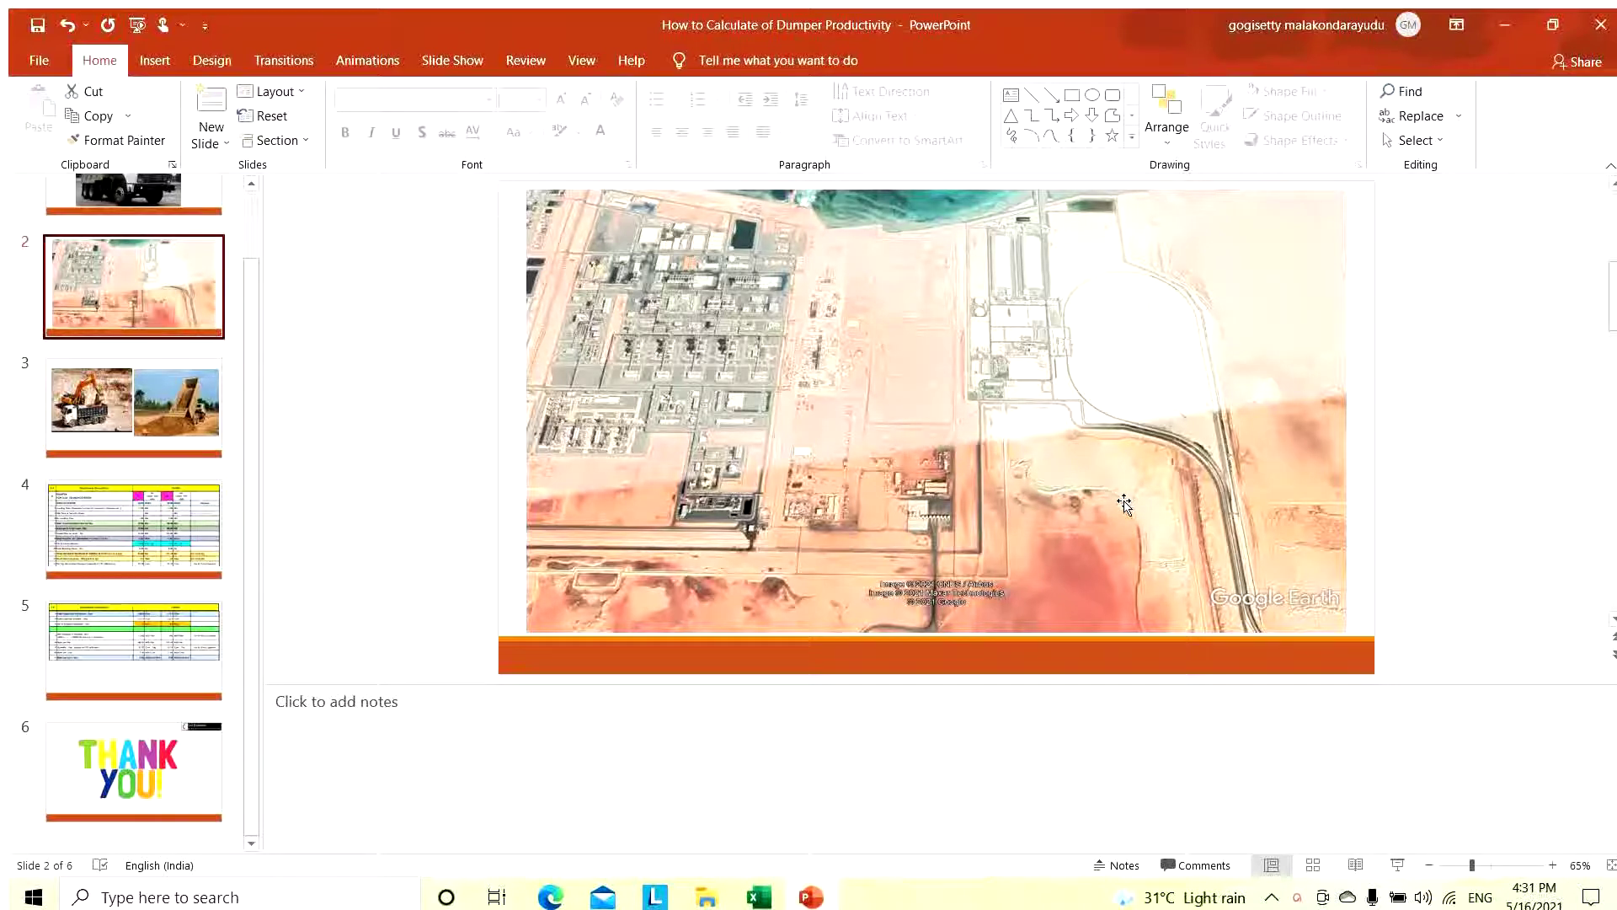
Return to the Dumper sheet in Excel and inspect the Total Disposal Quantity as per BOQ and the Available Duration entries
{"action": "key", "text": "alt+Tab"}
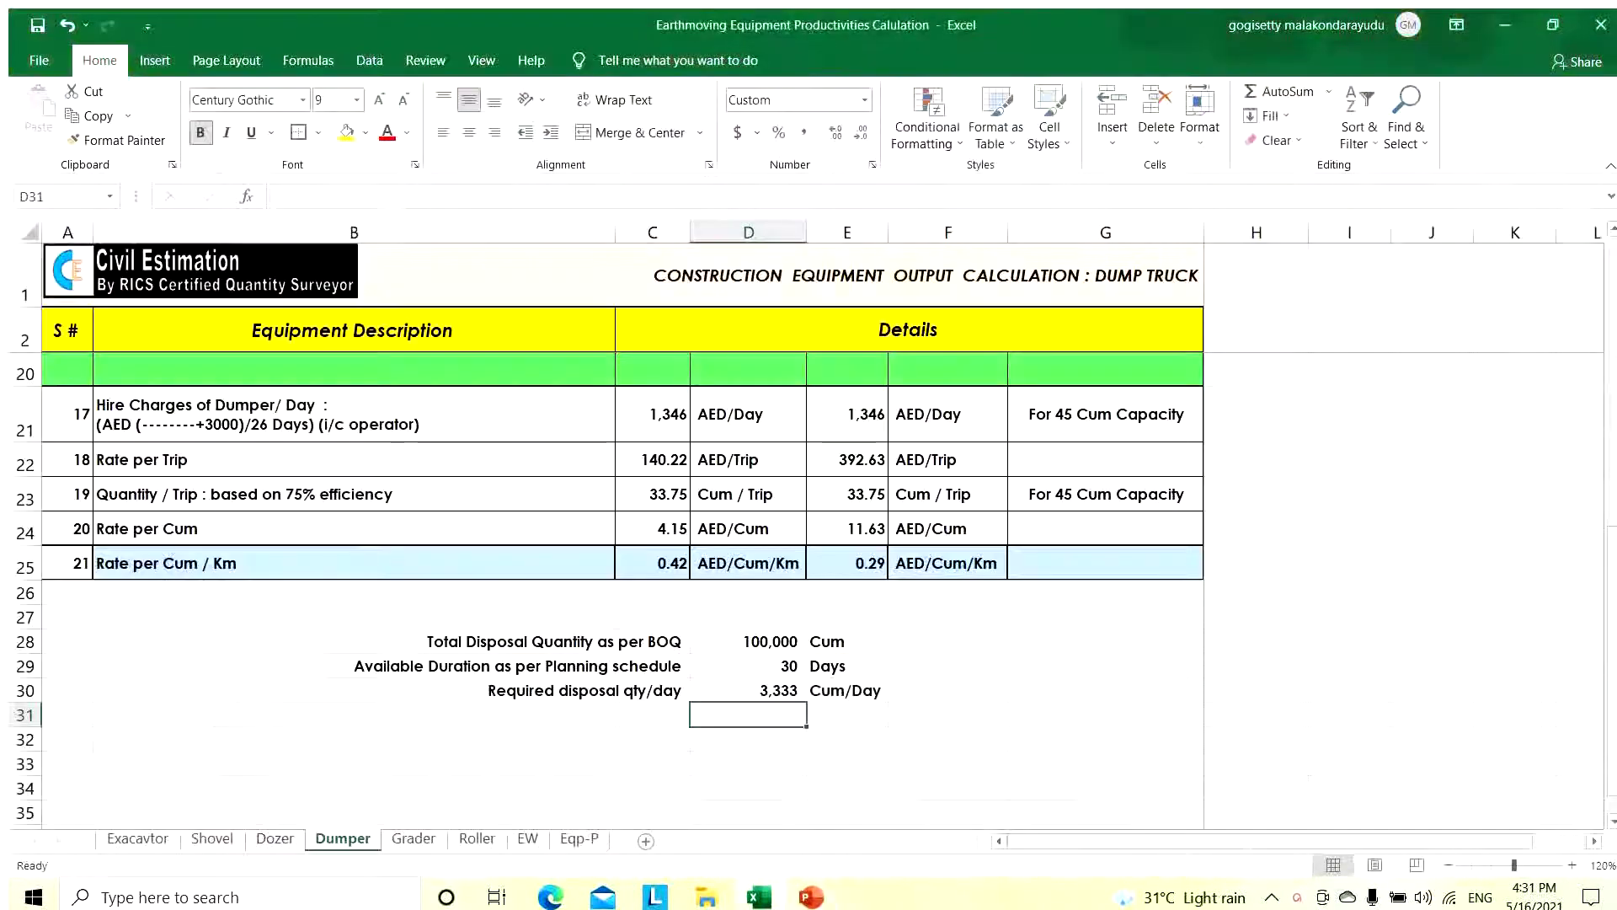
{"action": "left_click", "coordinate": [746, 641]}
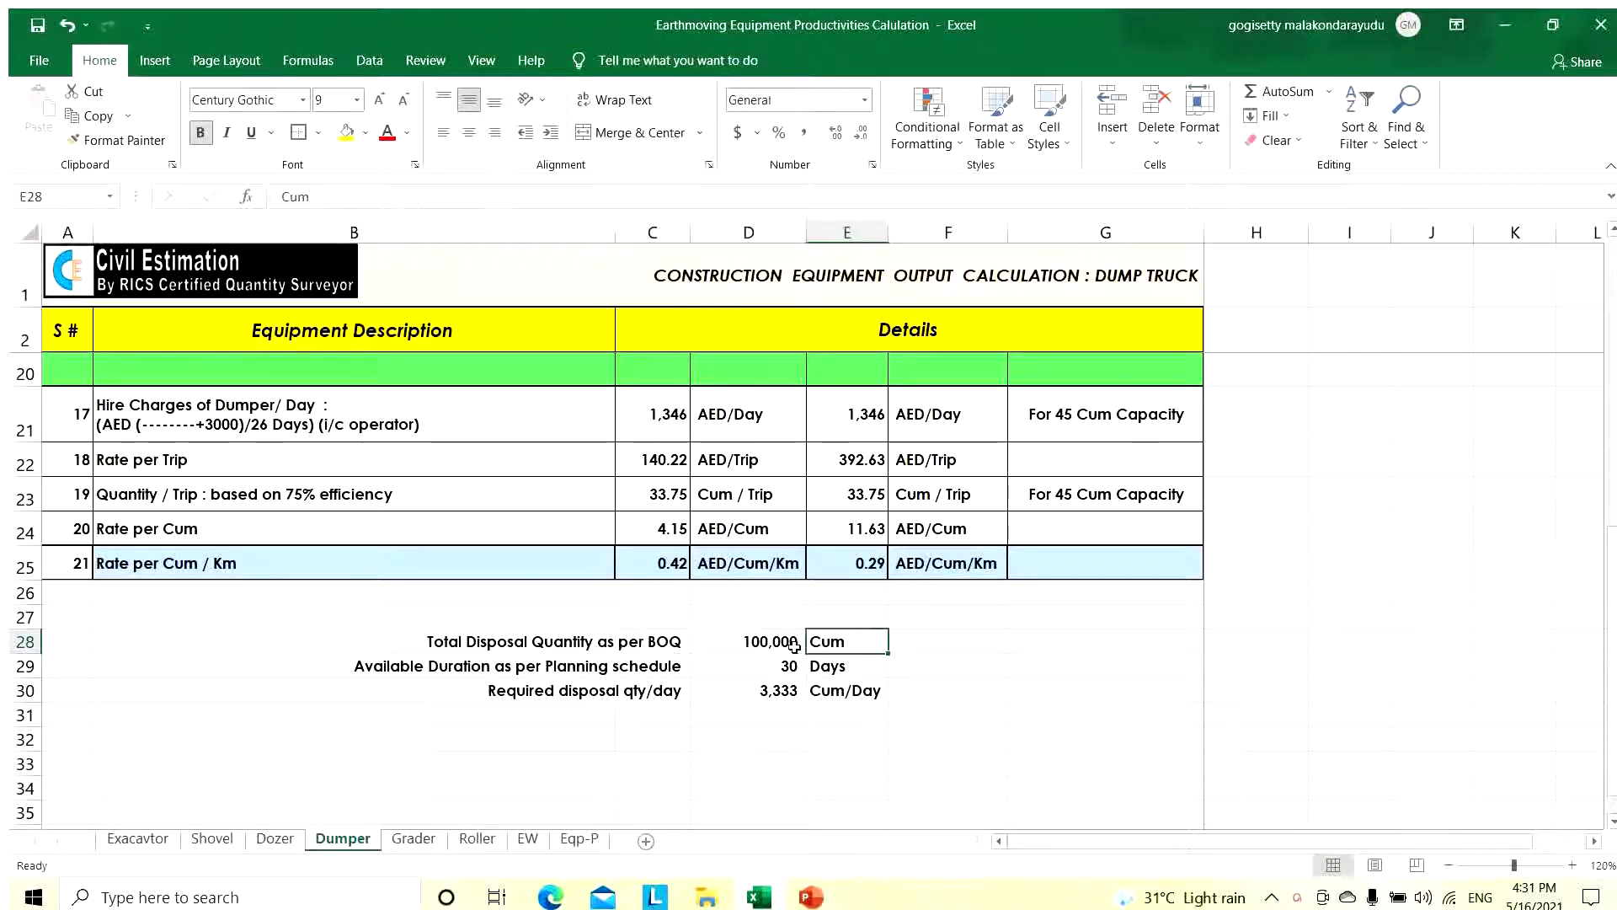
{"action": "left_click", "coordinate": [390, 671]}
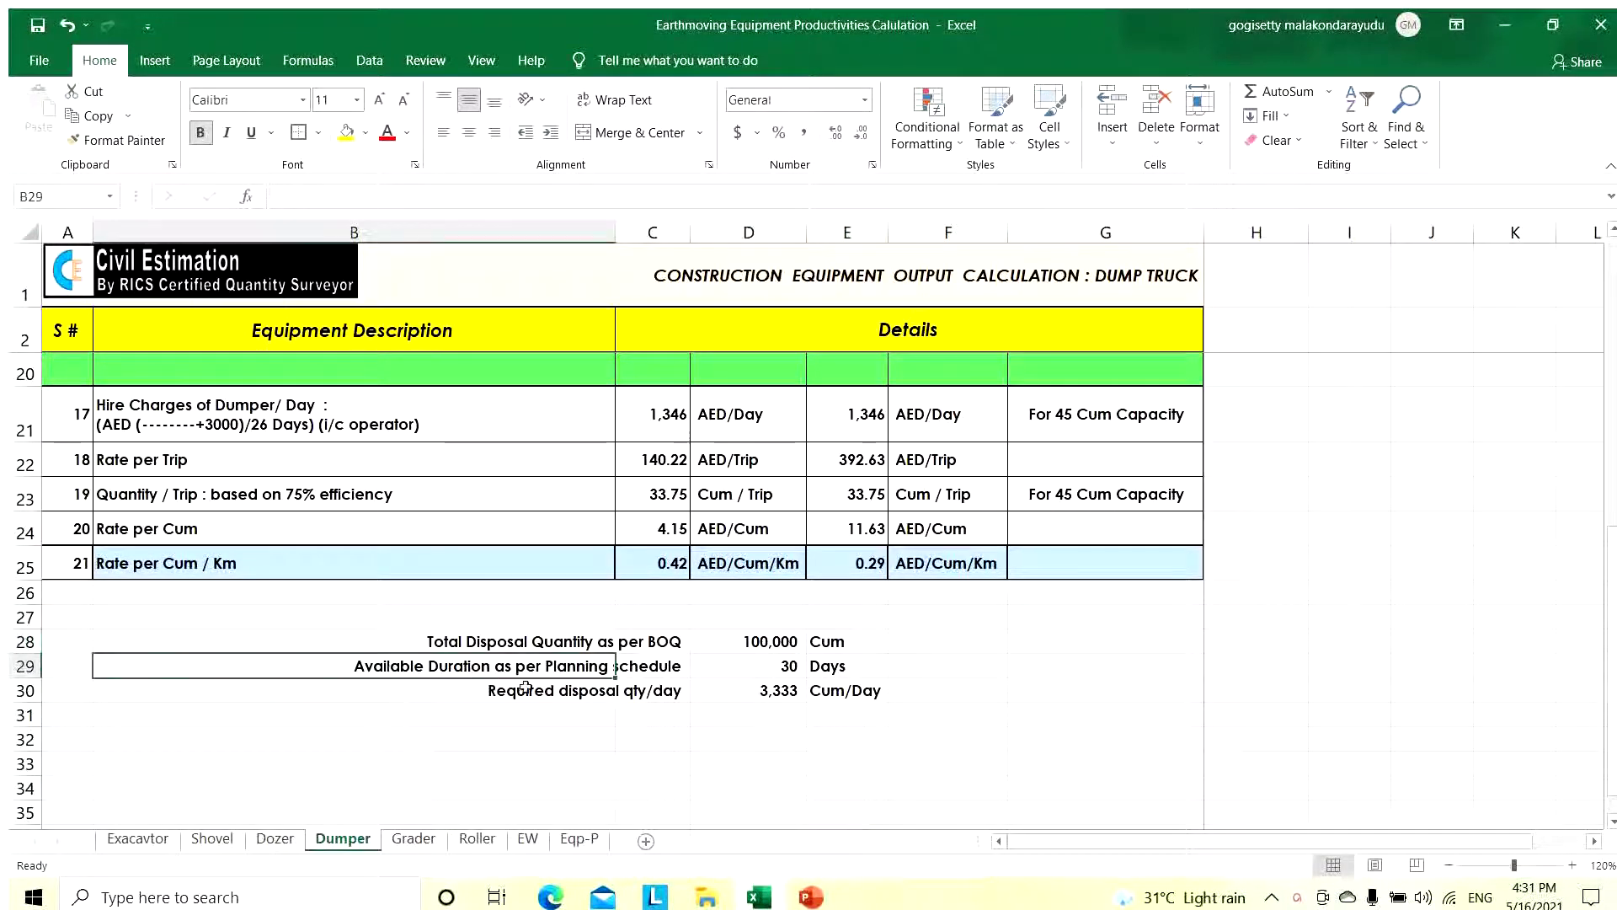
{"action": "left_click", "coordinate": [717, 667]}
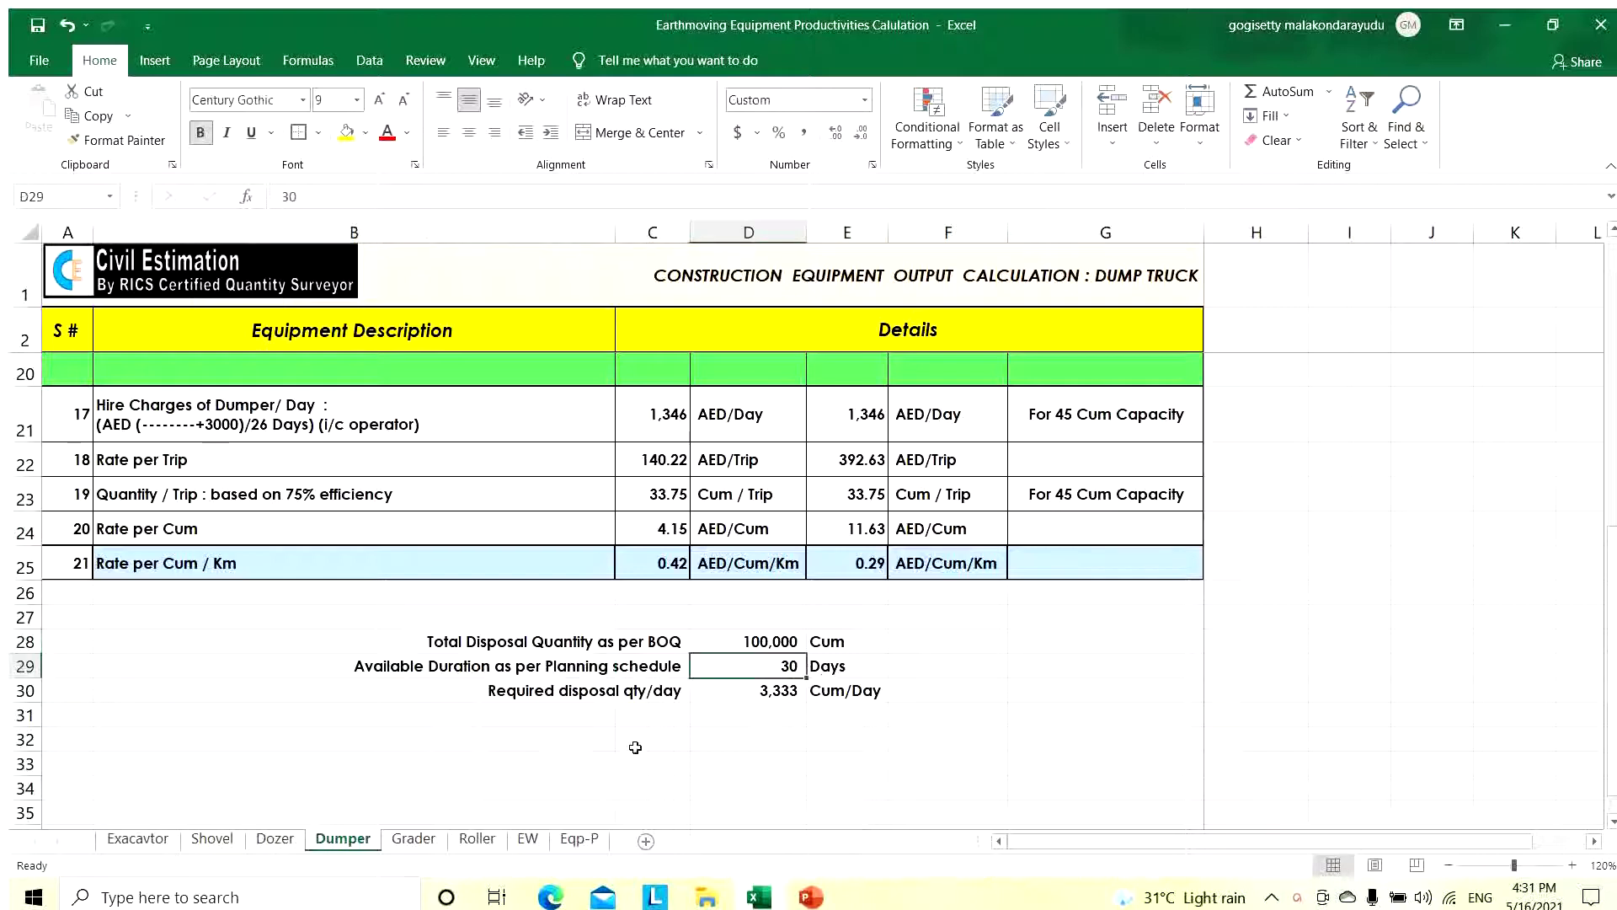
Inspect the Required disposal qty/day formula in D30 and leave it as it is
{"action": "left_click", "coordinate": [736, 687]}
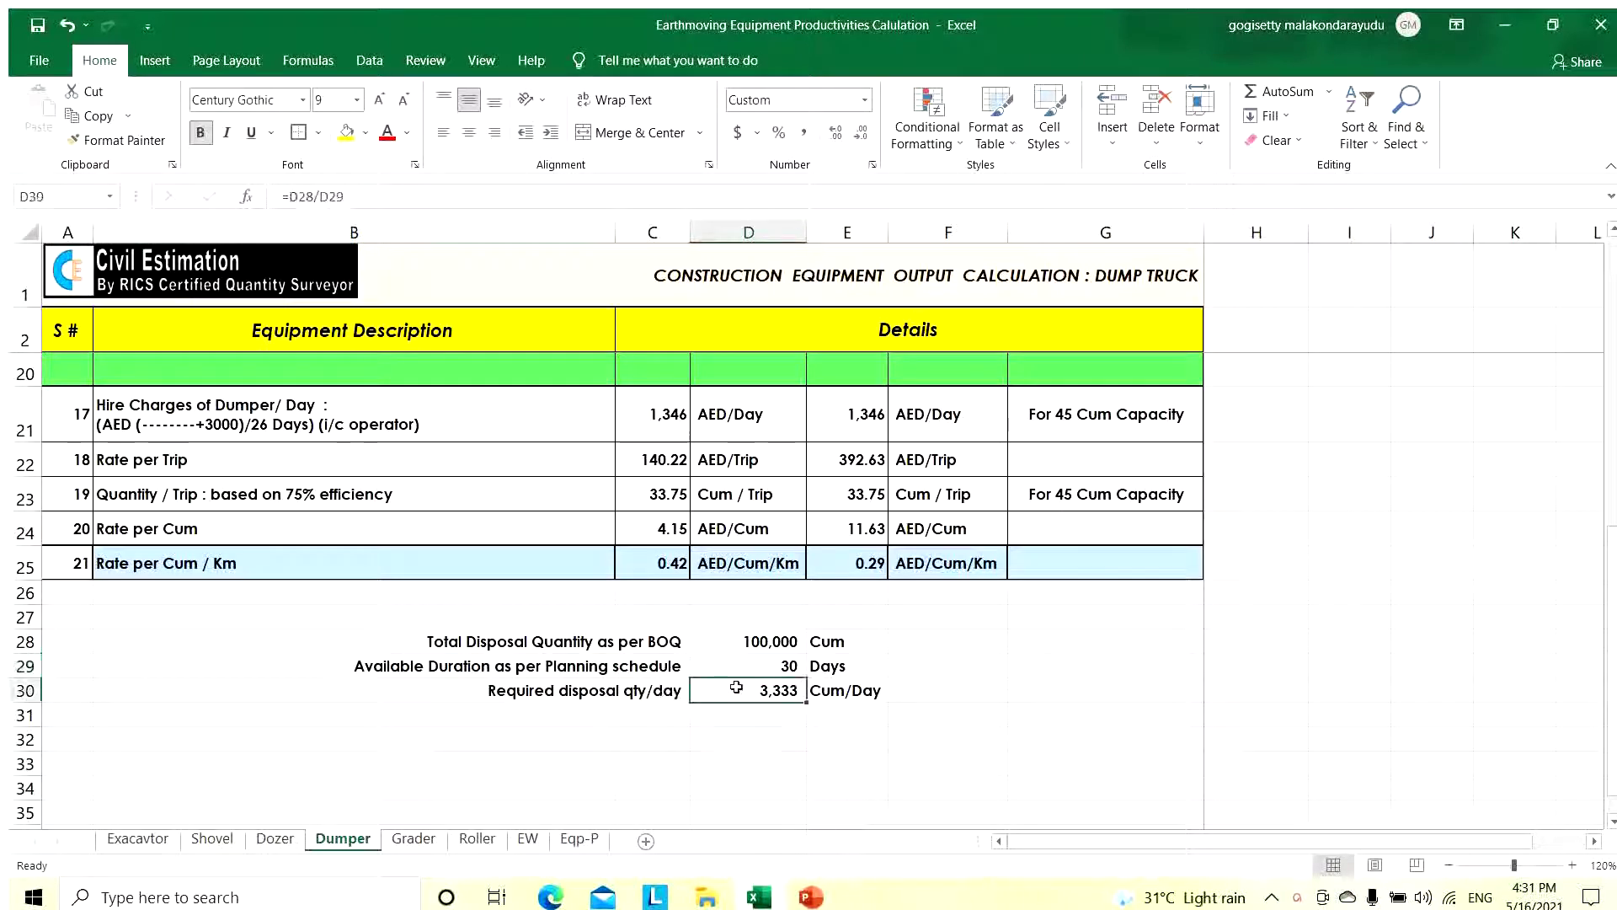
{"action": "double_click", "coordinate": [741, 689]}
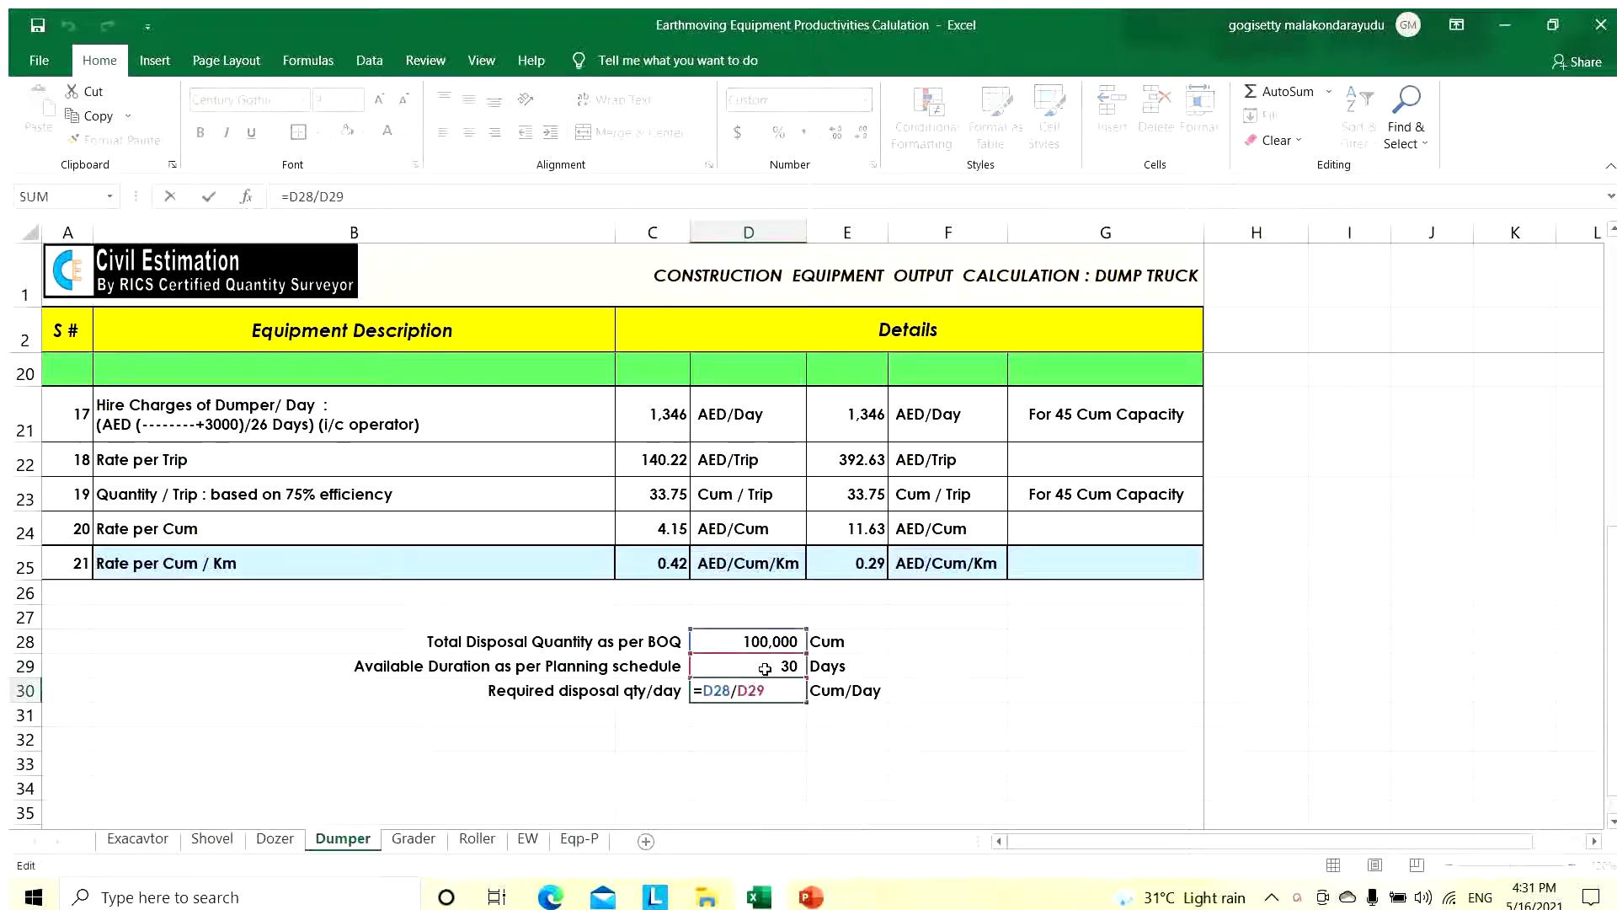
{"action": "key", "text": "Escape"}
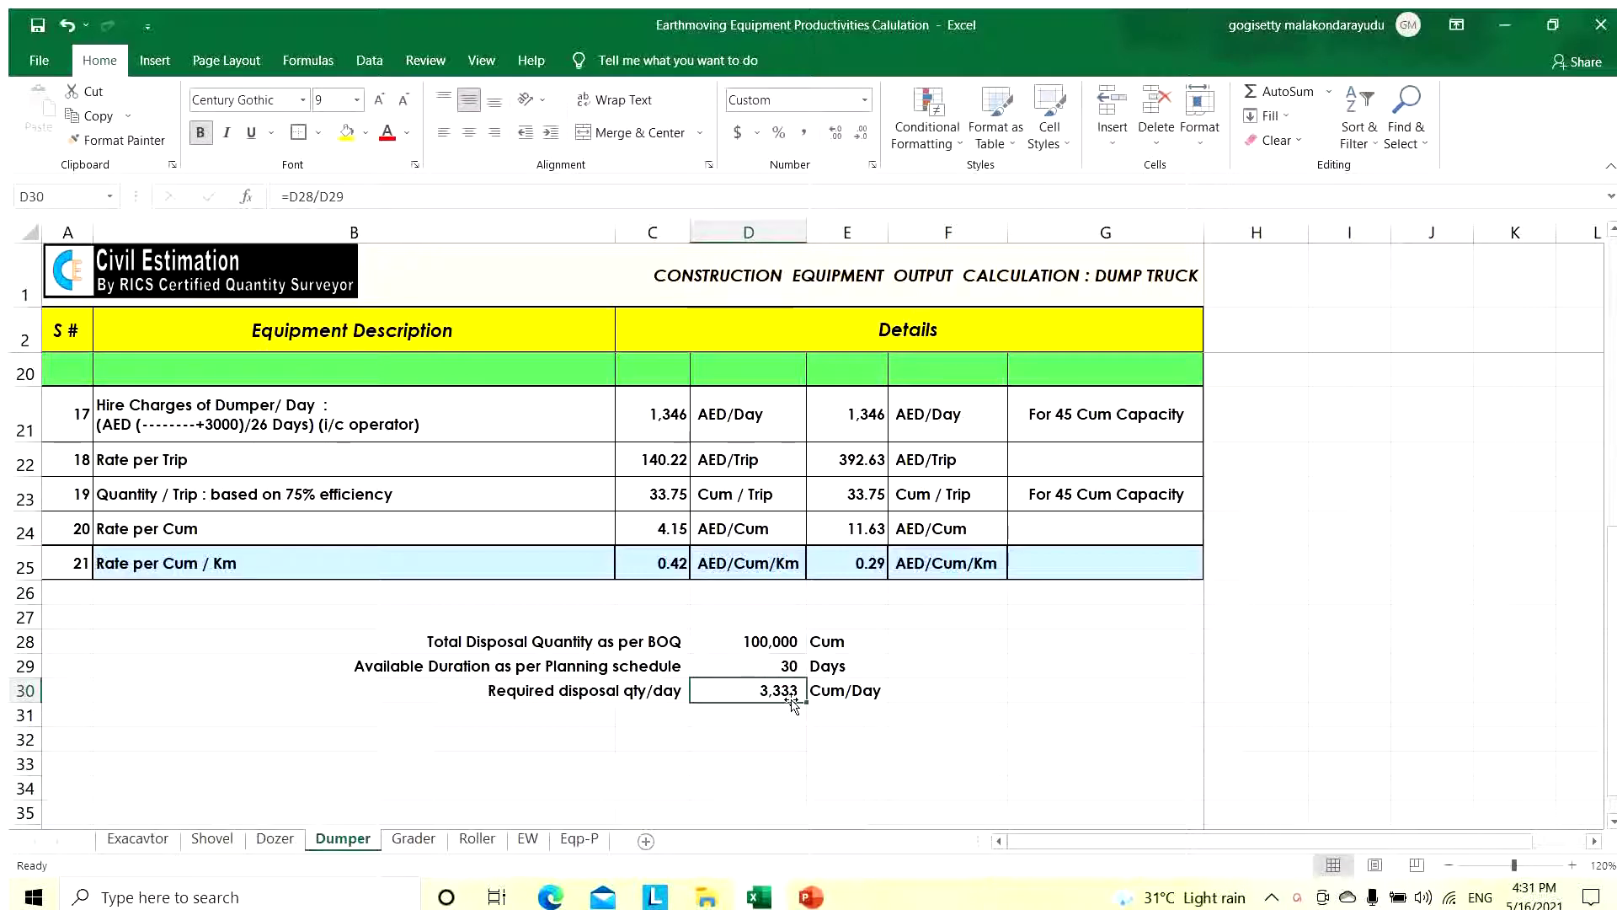
Trace the required disposal quantity into Total Disposal Quantity / Day in C18 and the No of Dumpers Required formula in C19
{"action": "scroll", "coordinate": [795, 703], "scroll_direction": "up", "scroll_amount": 3}
{"action": "left_click", "coordinate": [657, 619]}
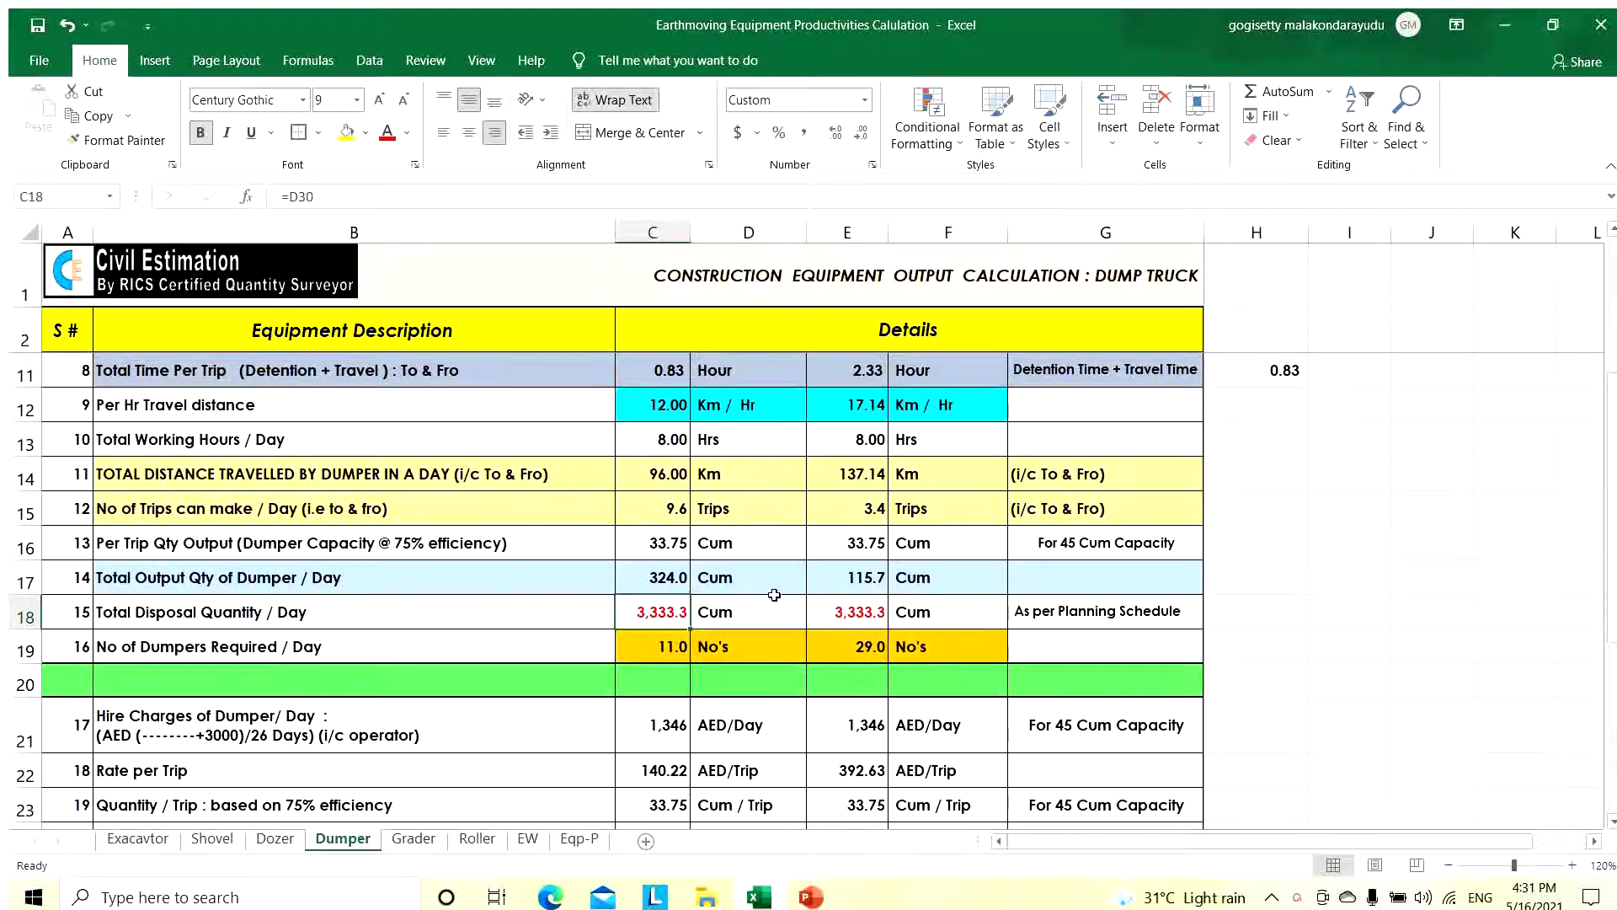
{"action": "scroll", "coordinate": [774, 594], "scroll_direction": "up", "scroll_amount": 3}
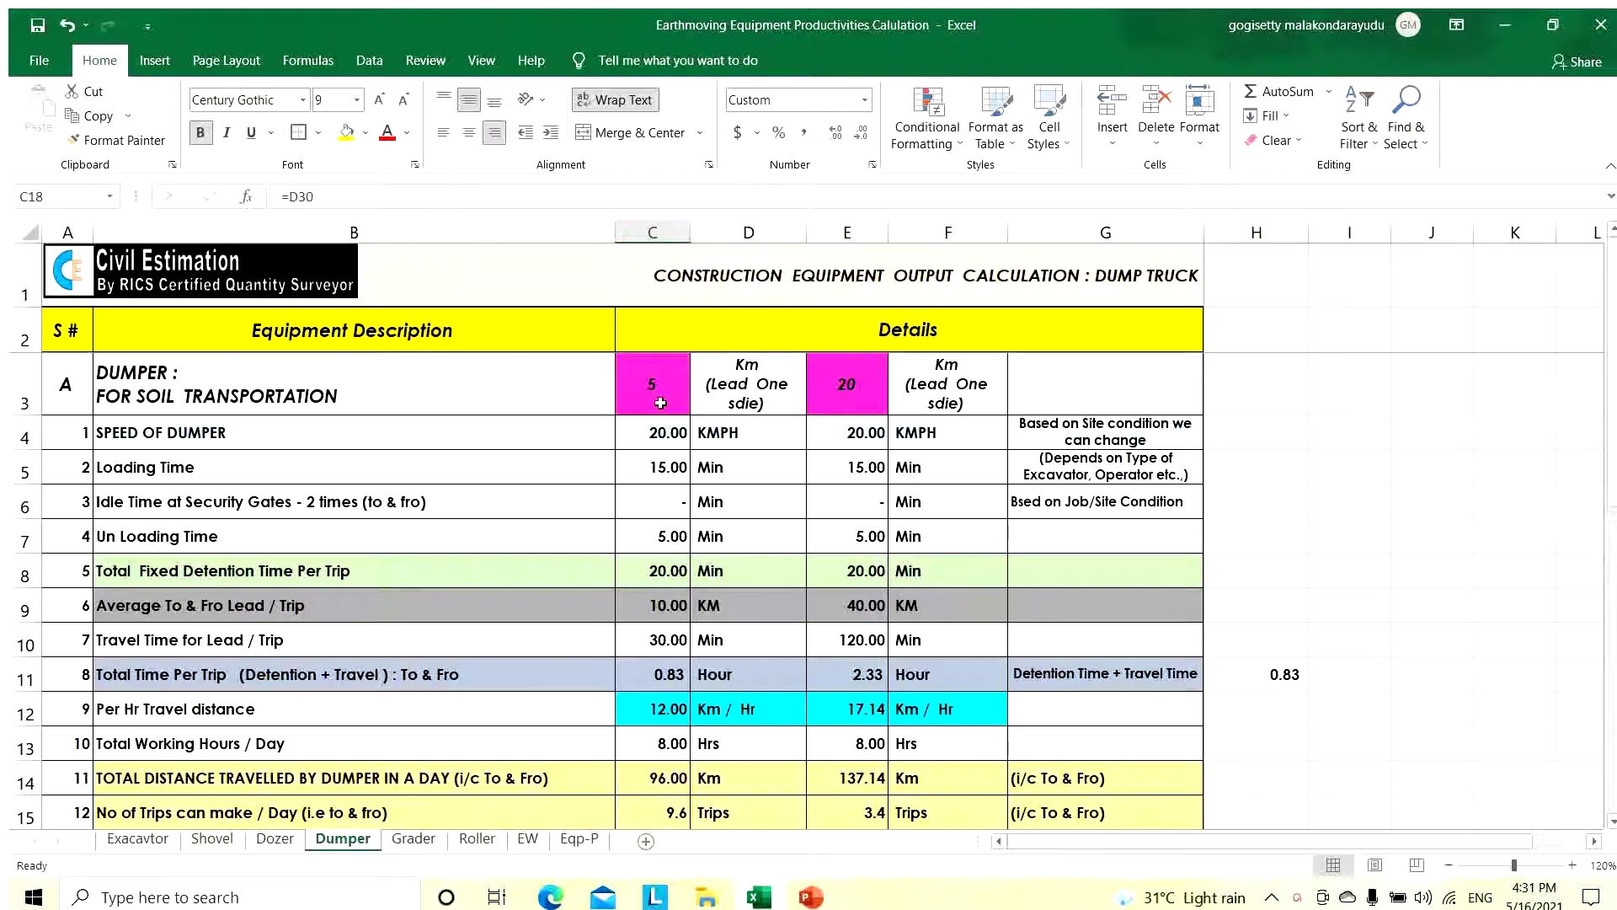
{"action": "scroll", "coordinate": [727, 557], "scroll_direction": "down", "scroll_amount": 4}
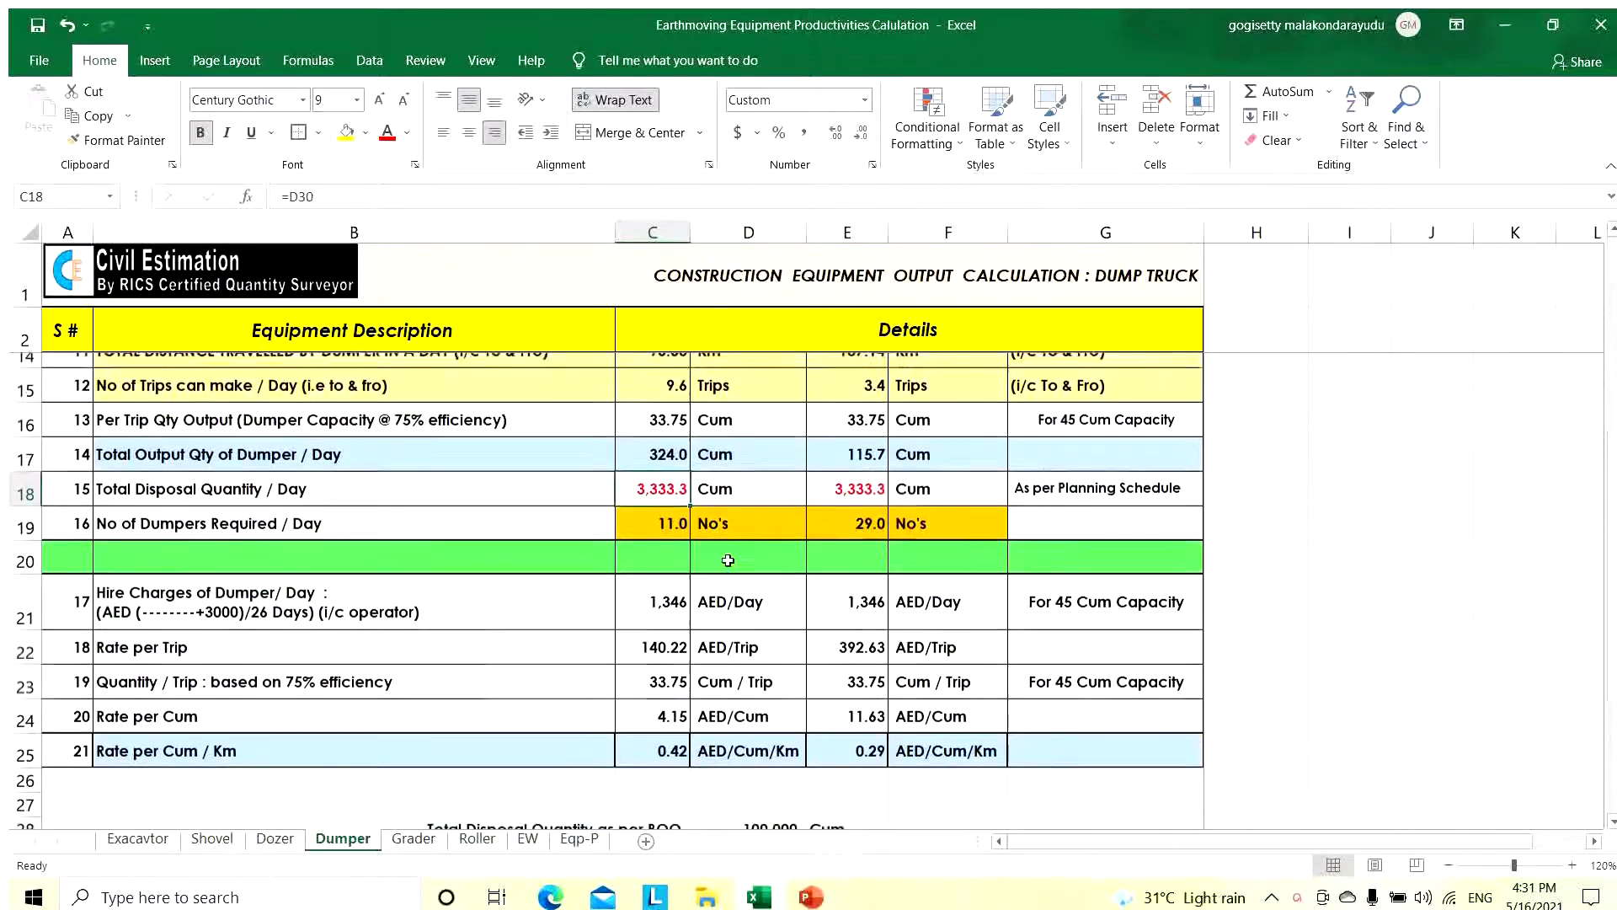
{"action": "left_click", "coordinate": [678, 509]}
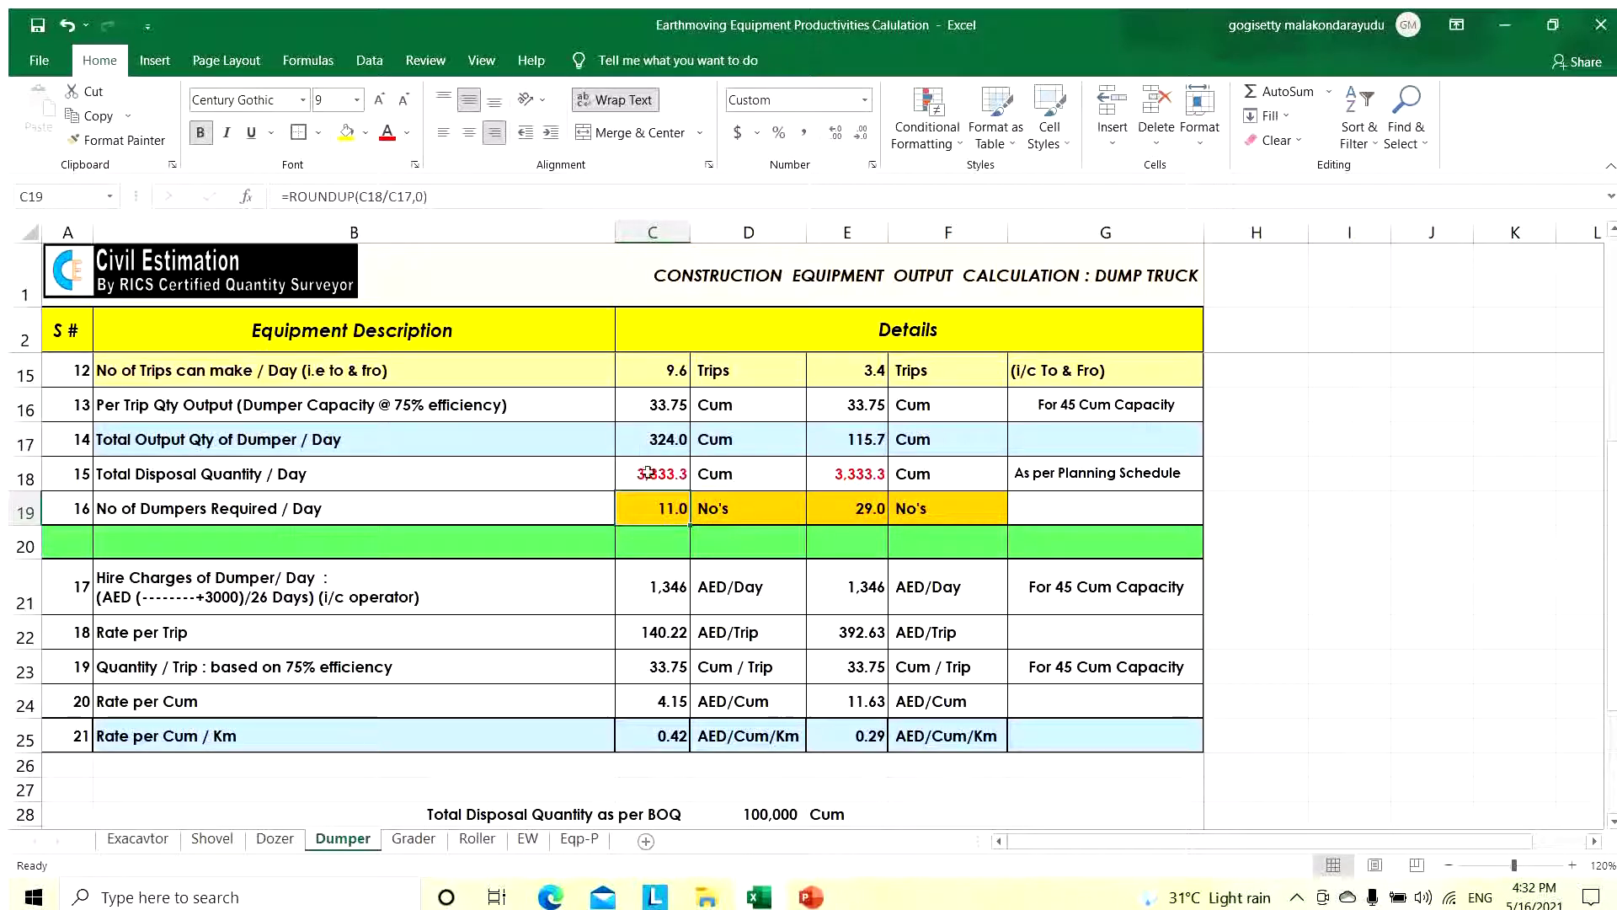
Enter the check formula =C19*C17 in H21 to multiply the required dumpers by the output quantity per dumper
{"action": "left_click", "coordinate": [1245, 595]}
{"action": "type", "text": "="}
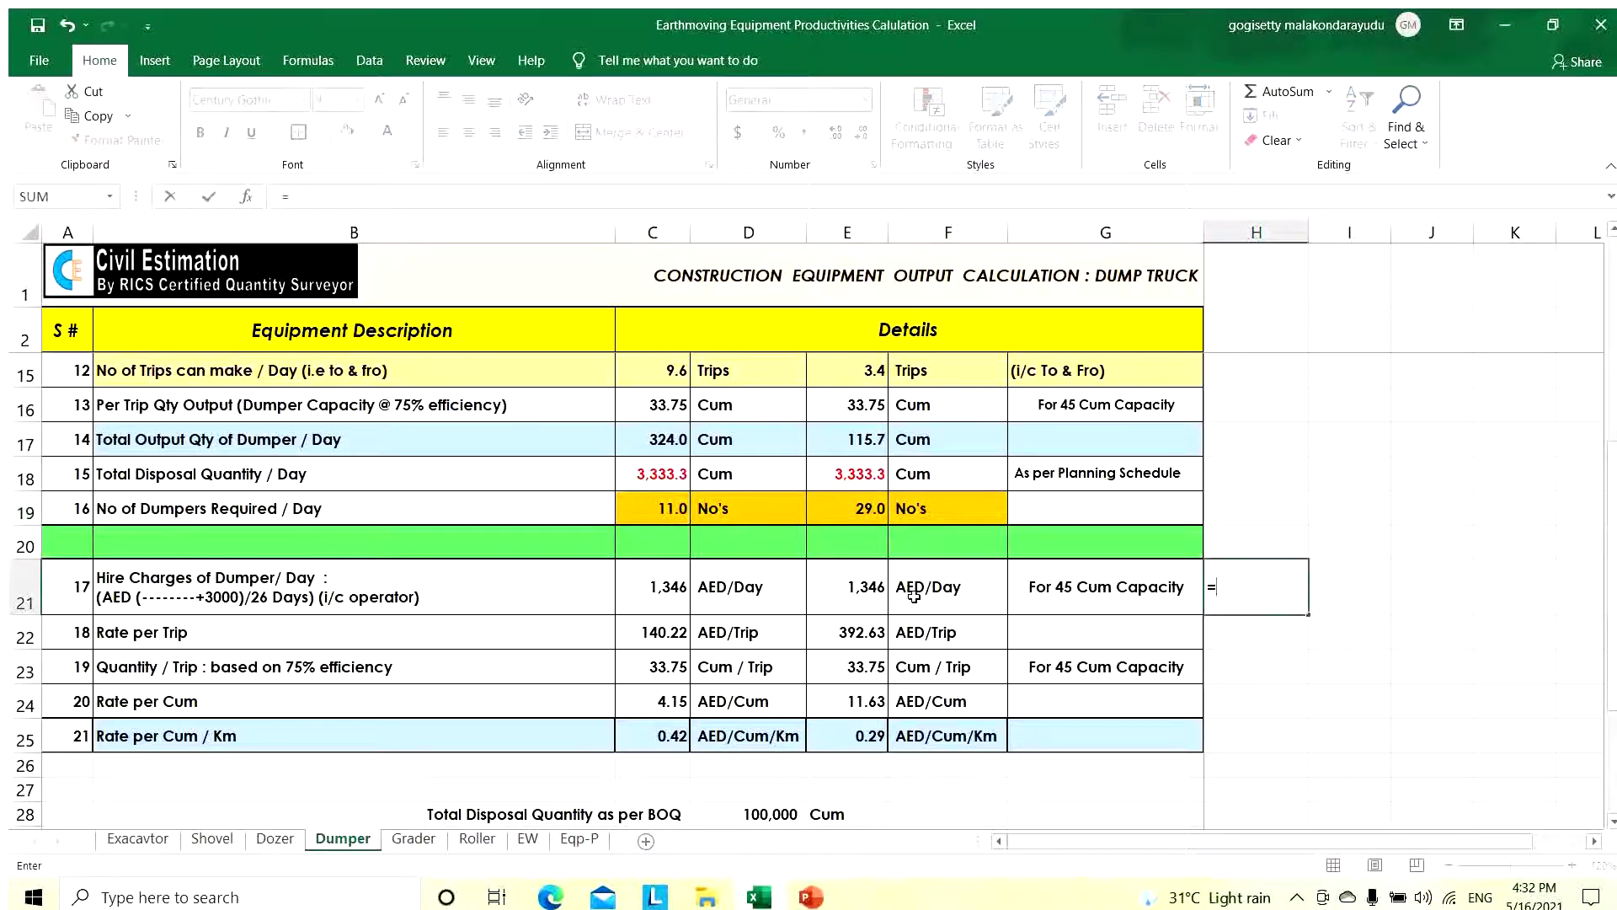
{"action": "left_click", "coordinate": [637, 508]}
{"action": "type", "text": "*"}
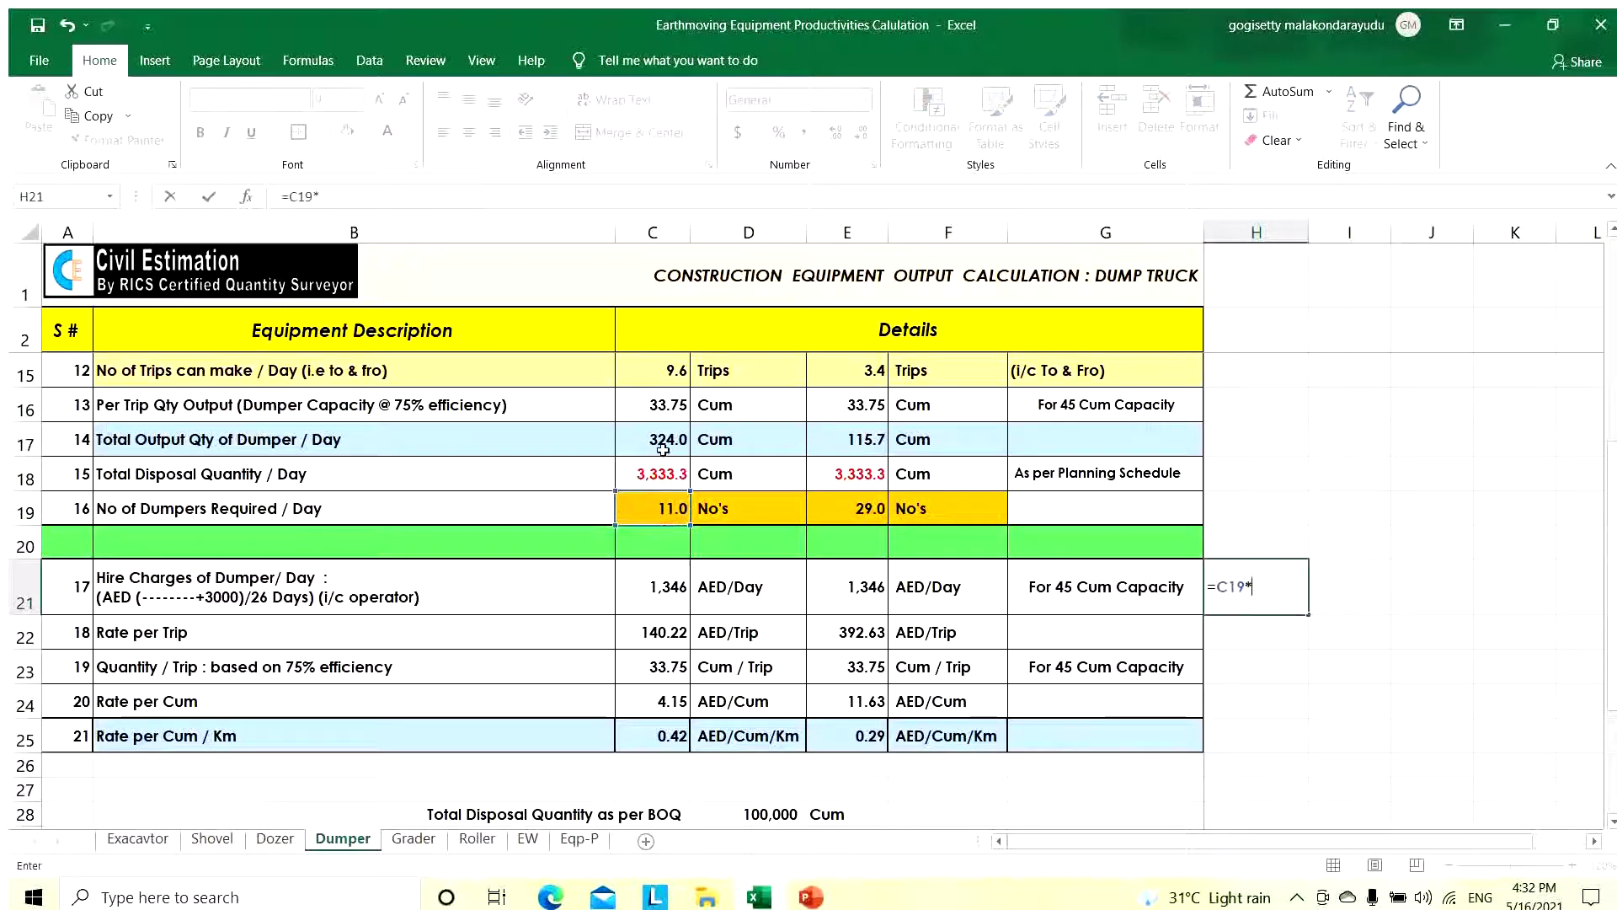
{"action": "left_click", "coordinate": [662, 439]}
{"action": "key", "text": "Return"}
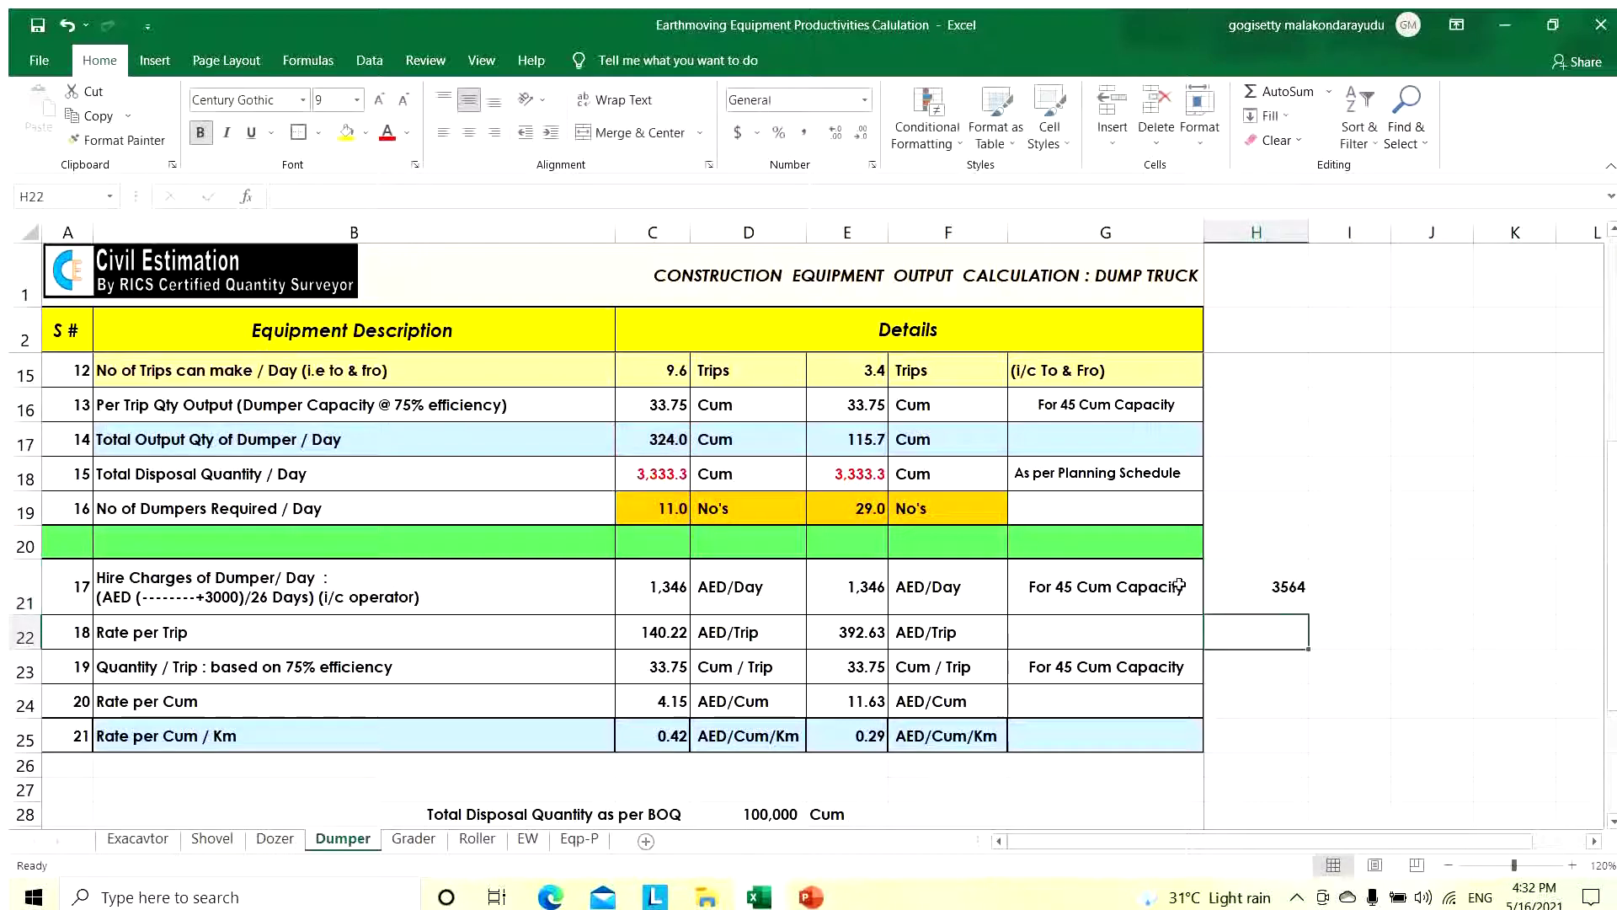
Delete the check formula in H21, undo the deletion to review it against C19, and clear H21 again
{"action": "left_click", "coordinate": [1262, 593]}
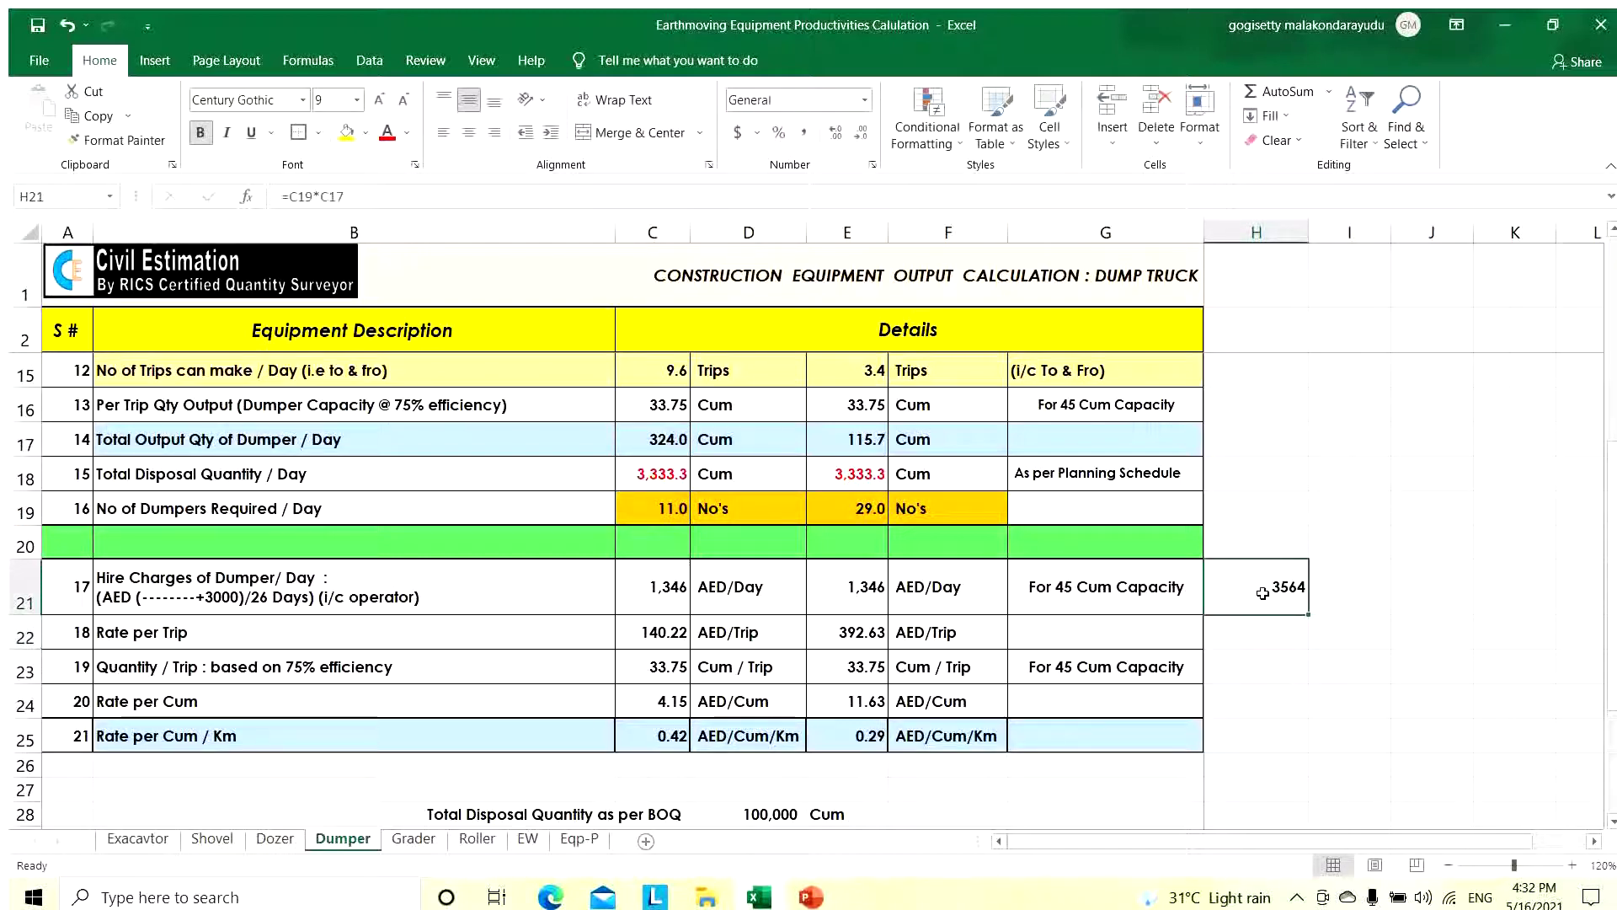
{"action": "key", "text": "Delete"}
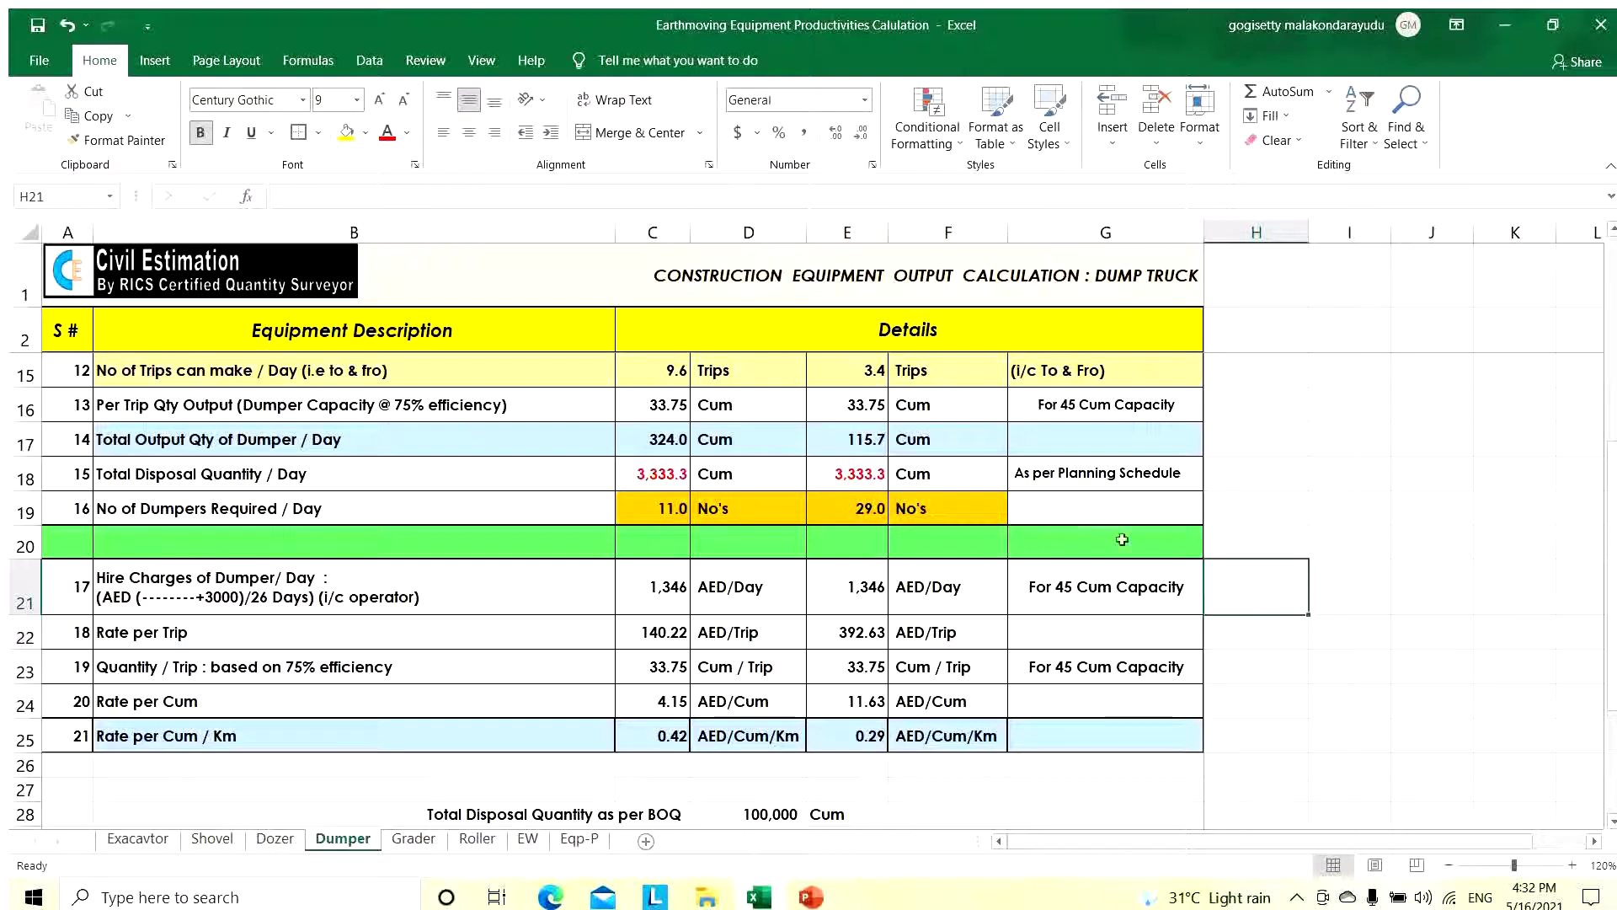
{"action": "left_click", "coordinate": [68, 26]}
{"action": "left_click", "coordinate": [644, 512]}
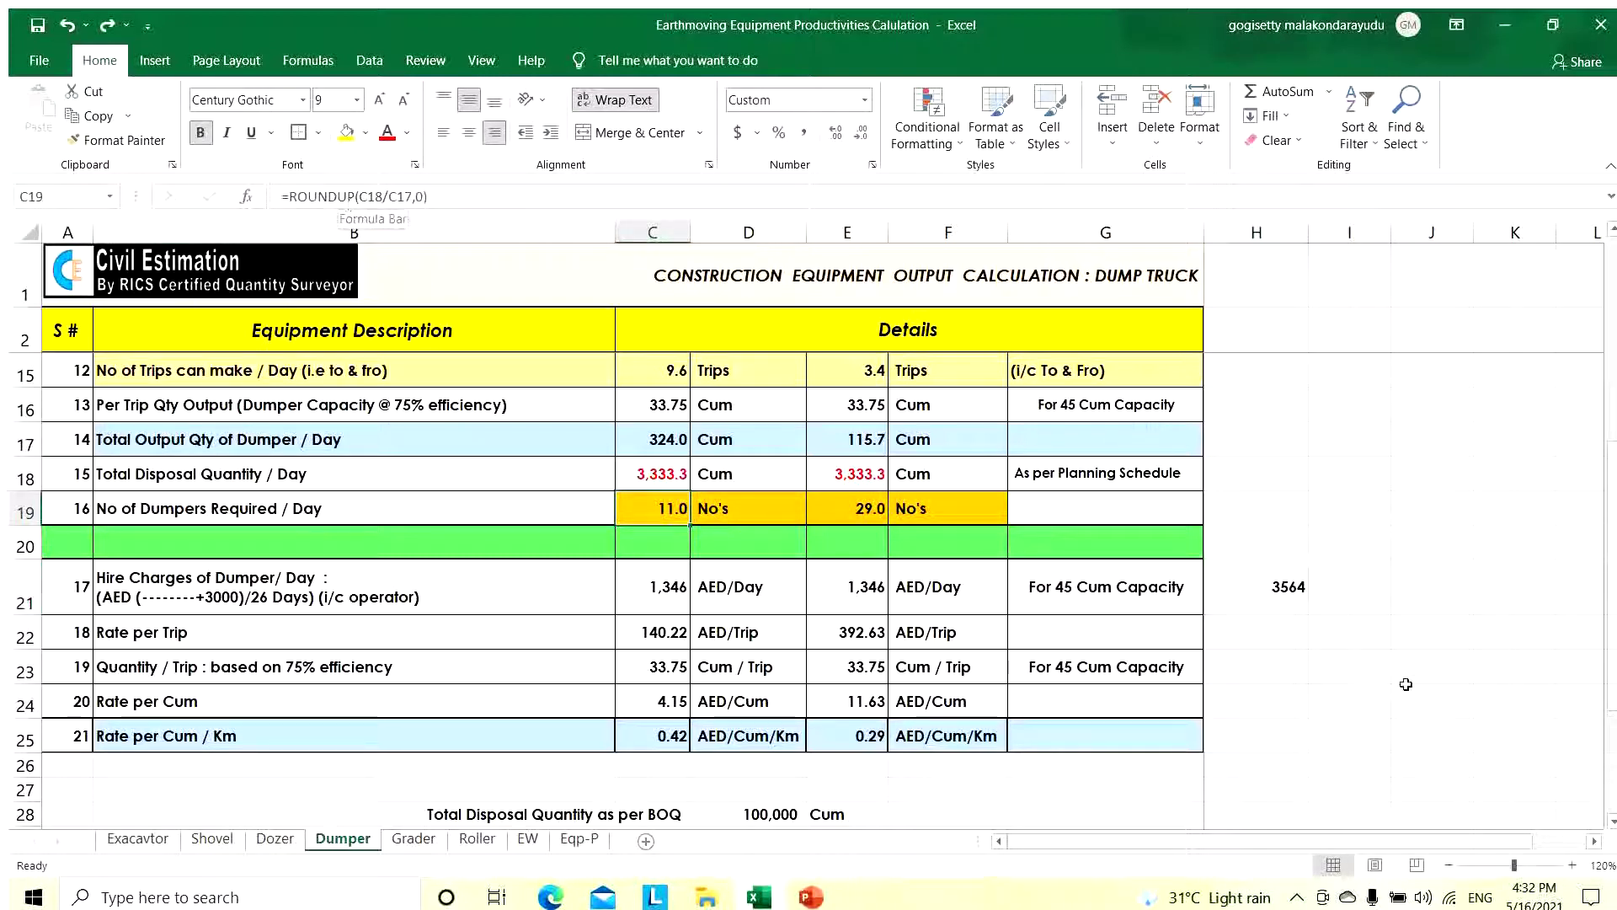
{"action": "left_click", "coordinate": [1276, 576]}
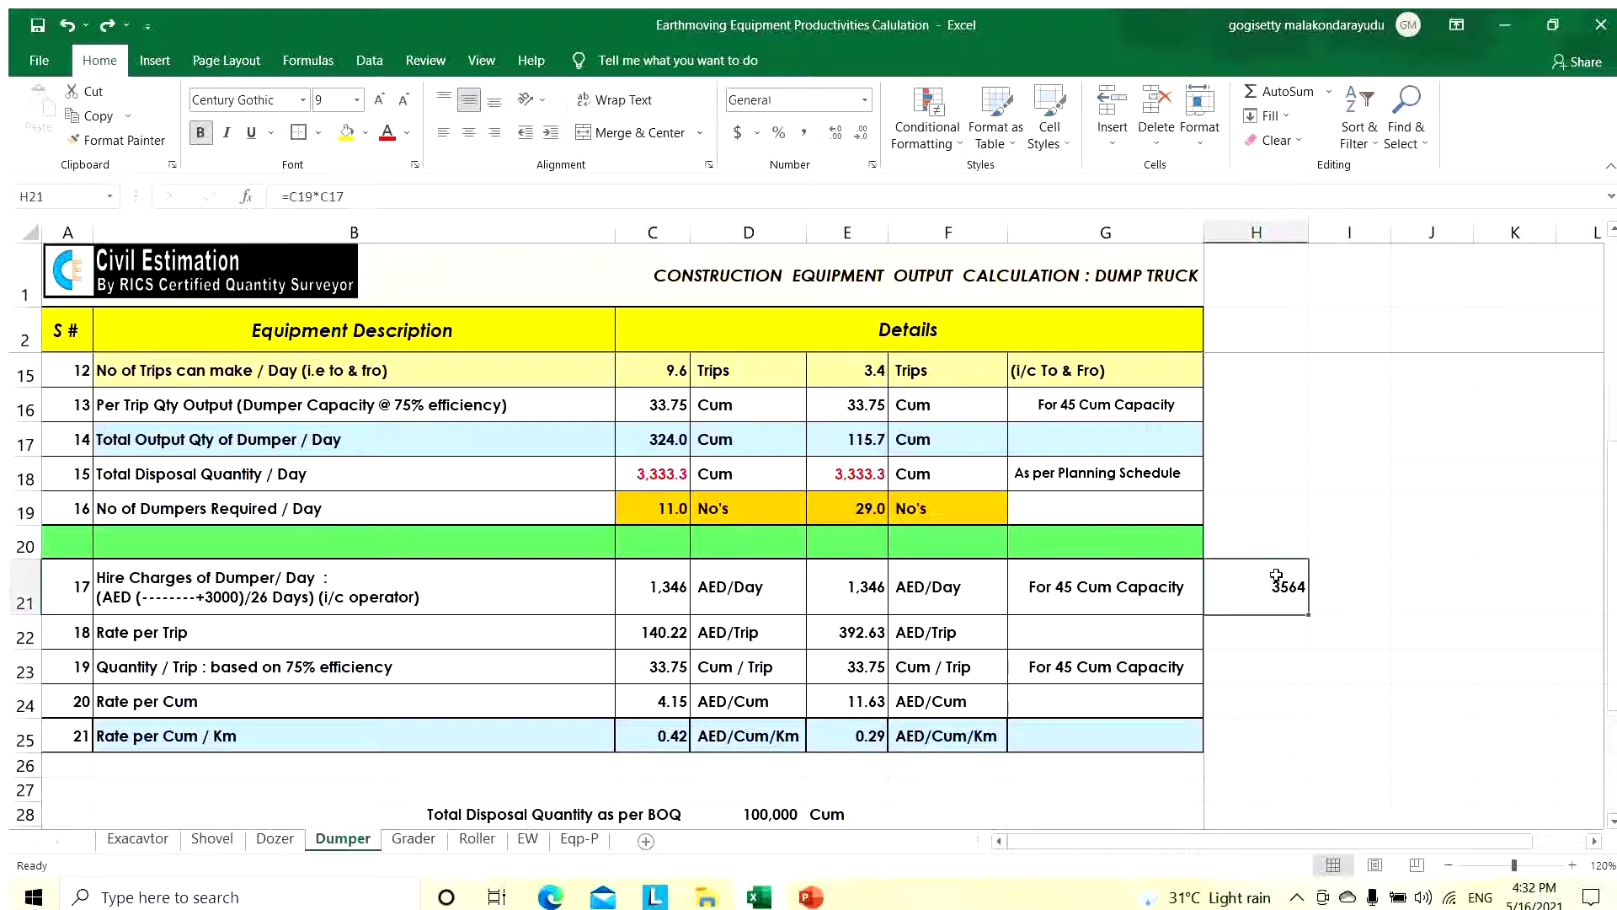
{"action": "key", "text": "Delete"}
Examine how the 20 km lead in E3 and the planned duration and disposal quantity per day determine the dumpers required in E19
{"action": "scroll", "coordinate": [946, 430], "scroll_direction": "up", "scroll_amount": 4}
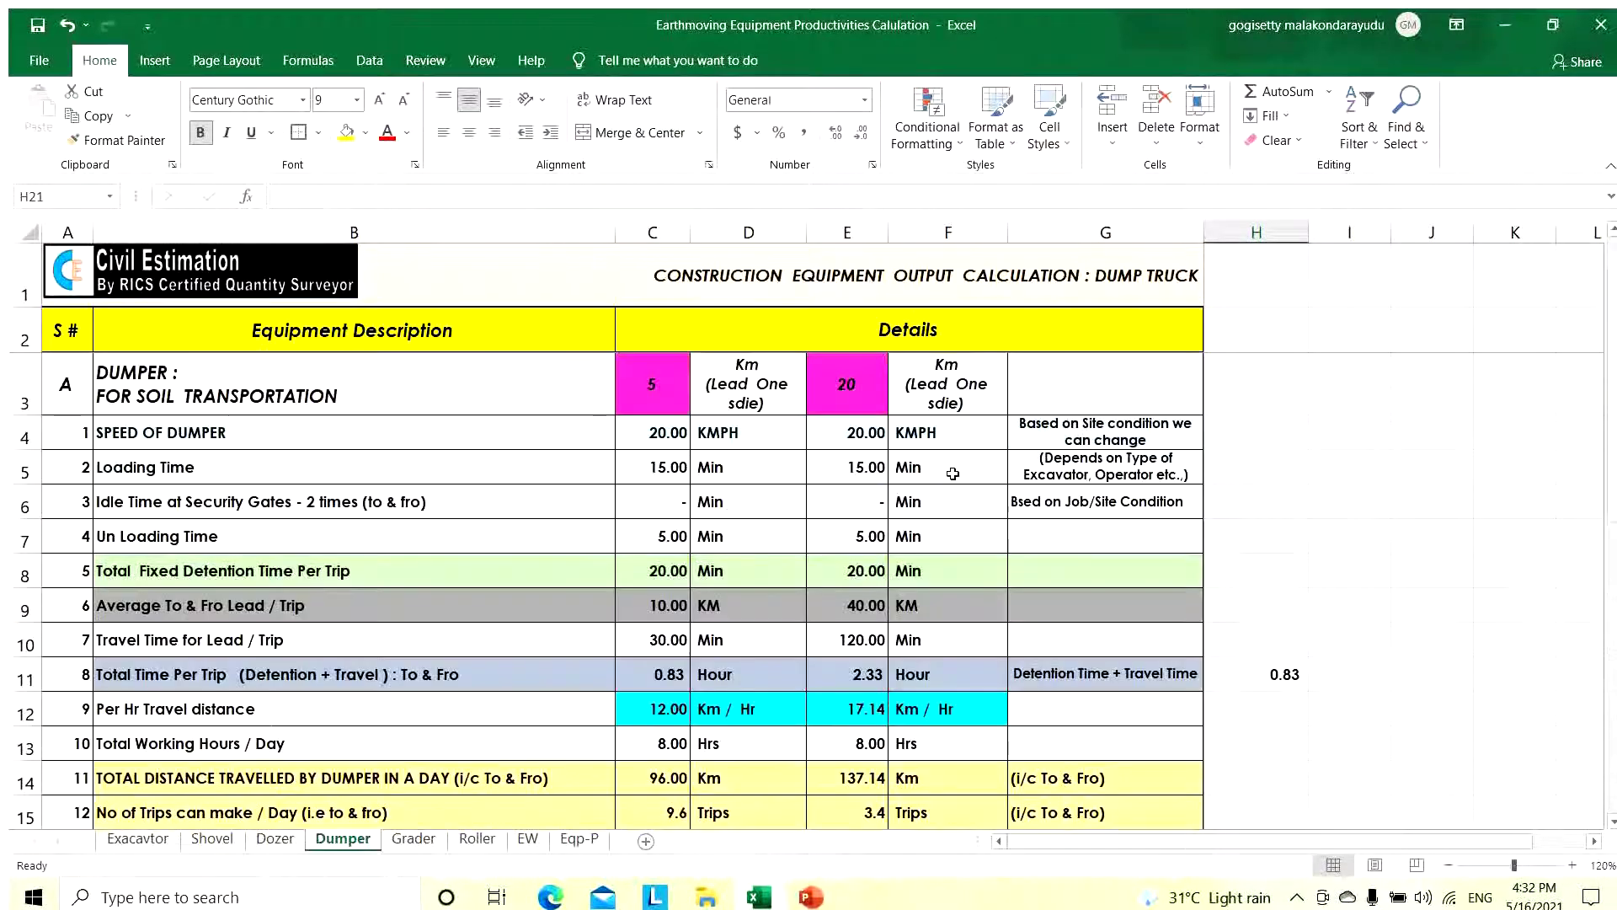
{"action": "left_click", "coordinate": [854, 404]}
{"action": "scroll", "coordinate": [948, 623], "scroll_direction": "down", "scroll_amount": 3}
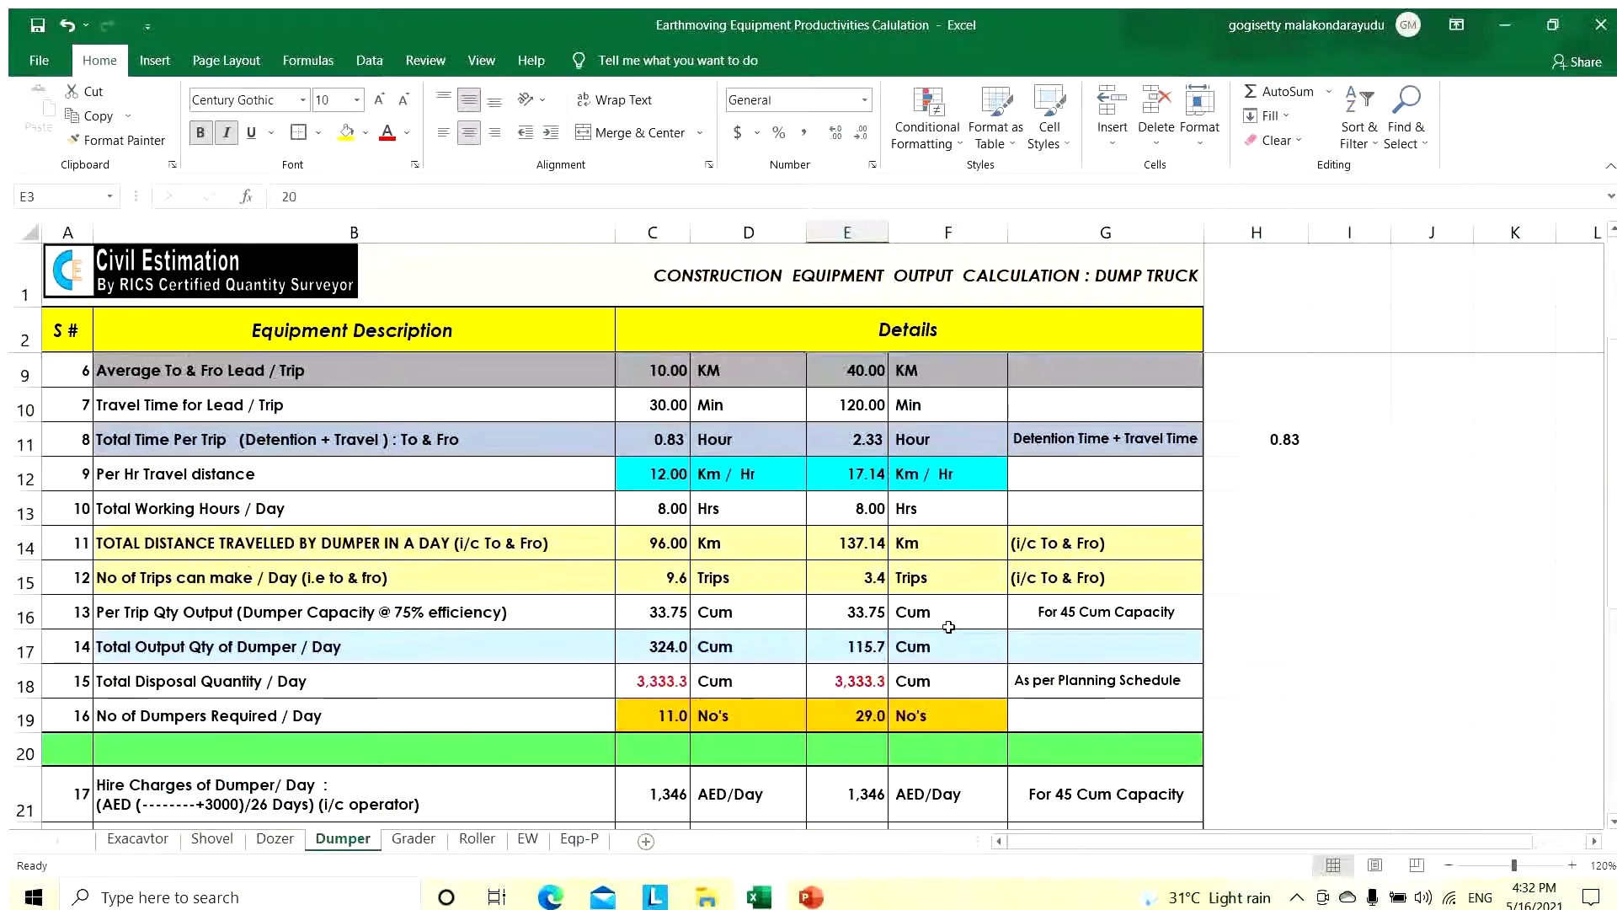
{"action": "scroll", "coordinate": [760, 690], "scroll_direction": "down", "scroll_amount": 3}
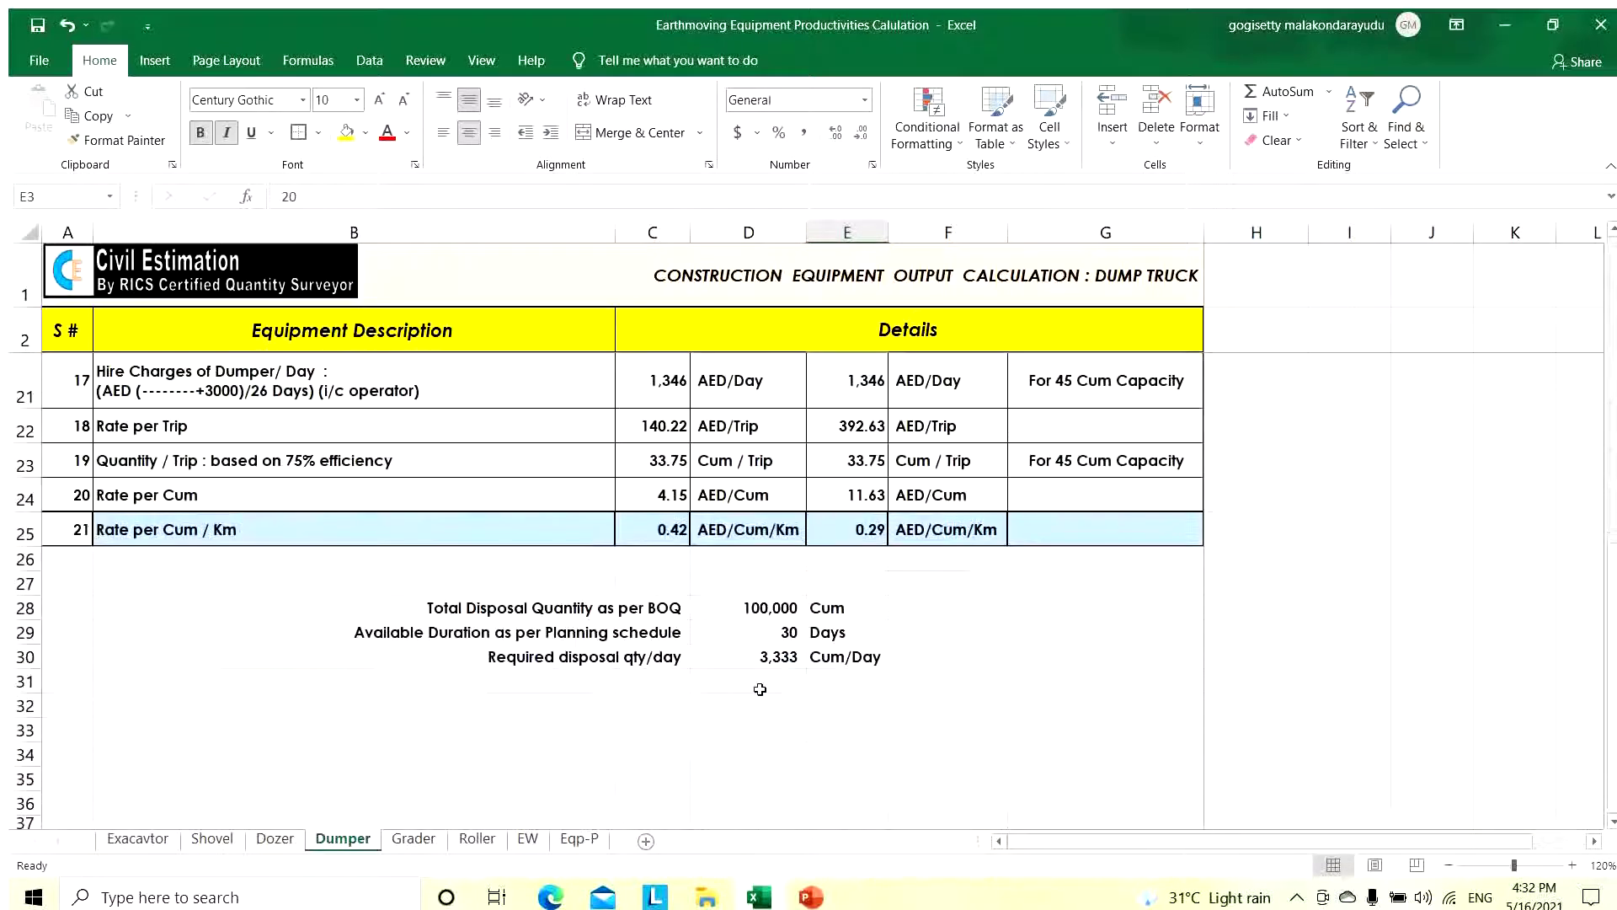
{"action": "left_click", "coordinate": [737, 628]}
{"action": "left_click", "coordinate": [771, 662]}
{"action": "scroll", "coordinate": [773, 678], "scroll_direction": "up", "scroll_amount": 4}
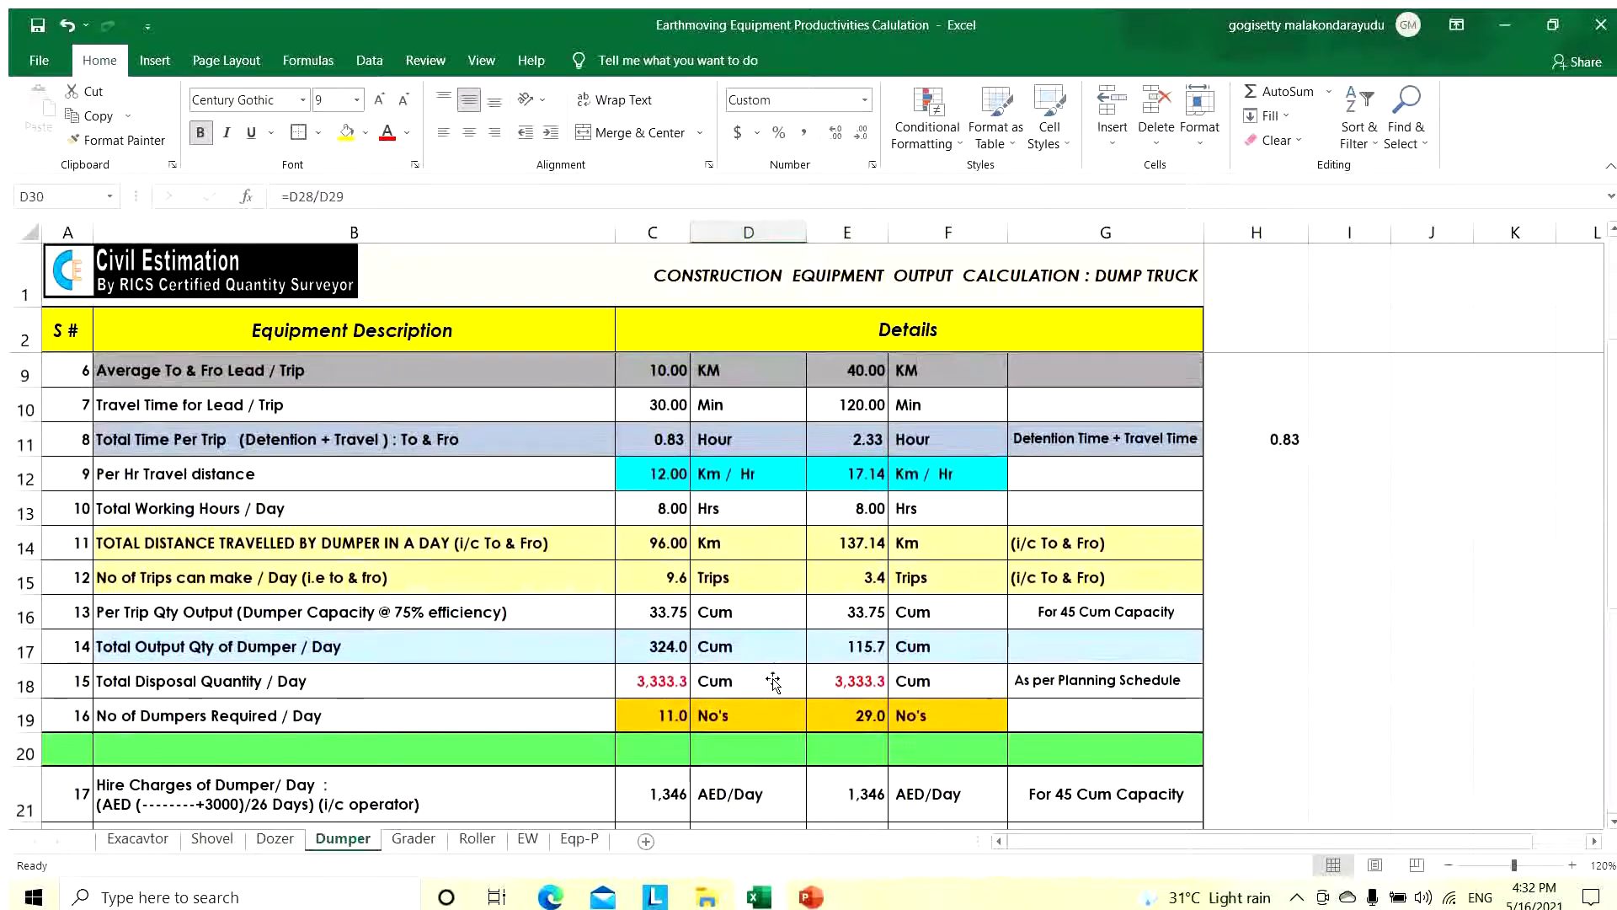
{"action": "left_click", "coordinate": [837, 724]}
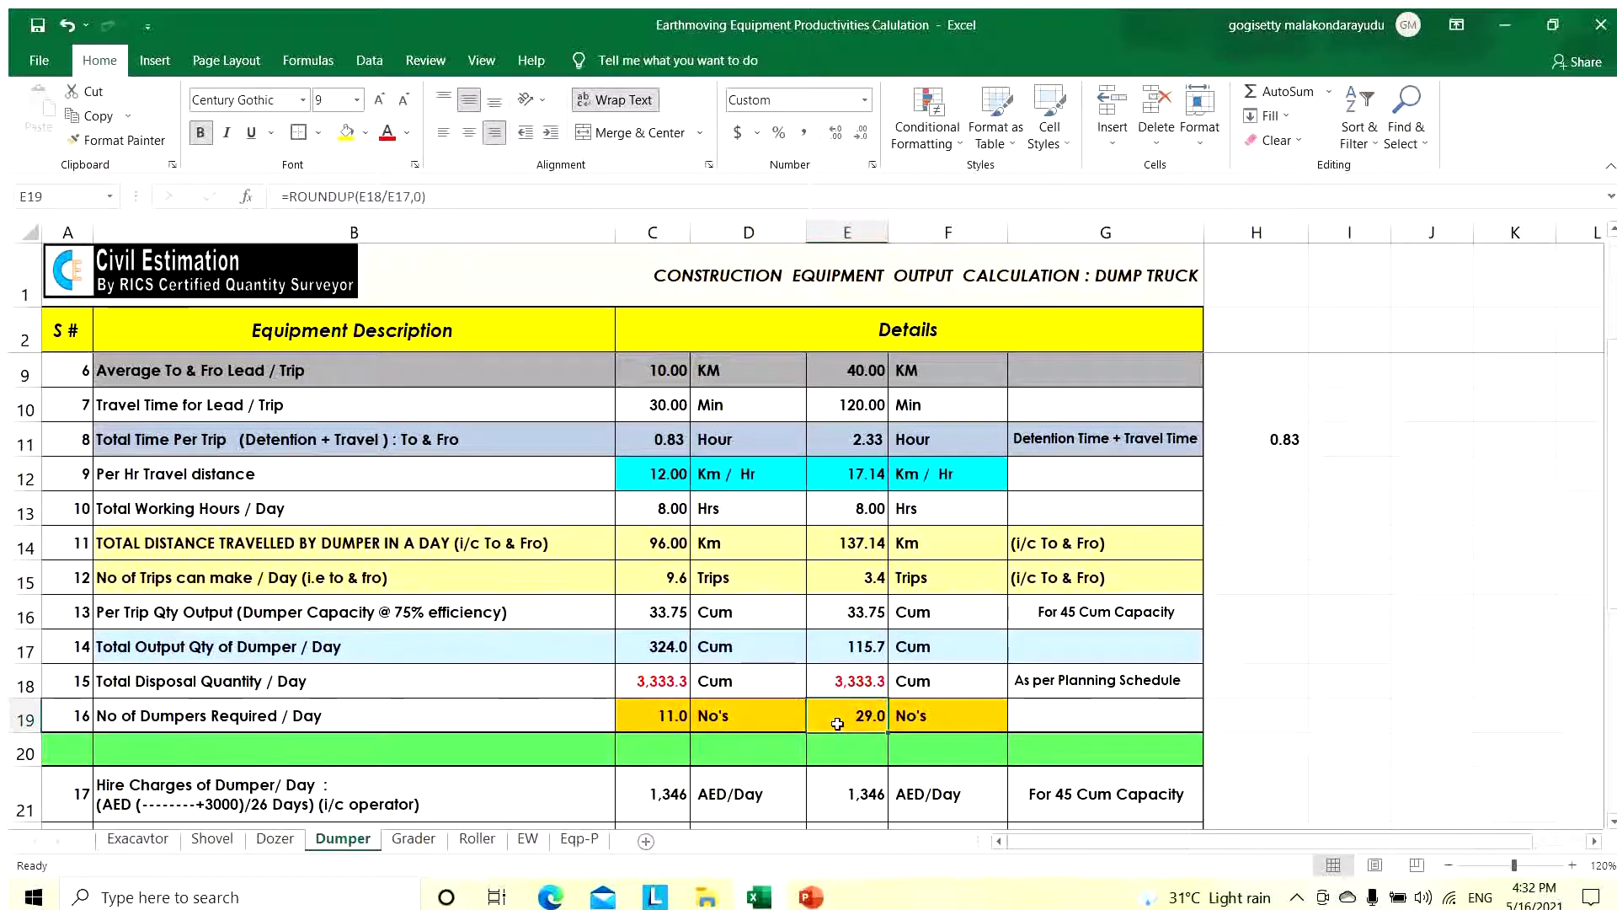
{"action": "scroll", "coordinate": [895, 759], "scroll_direction": "down", "scroll_amount": 3}
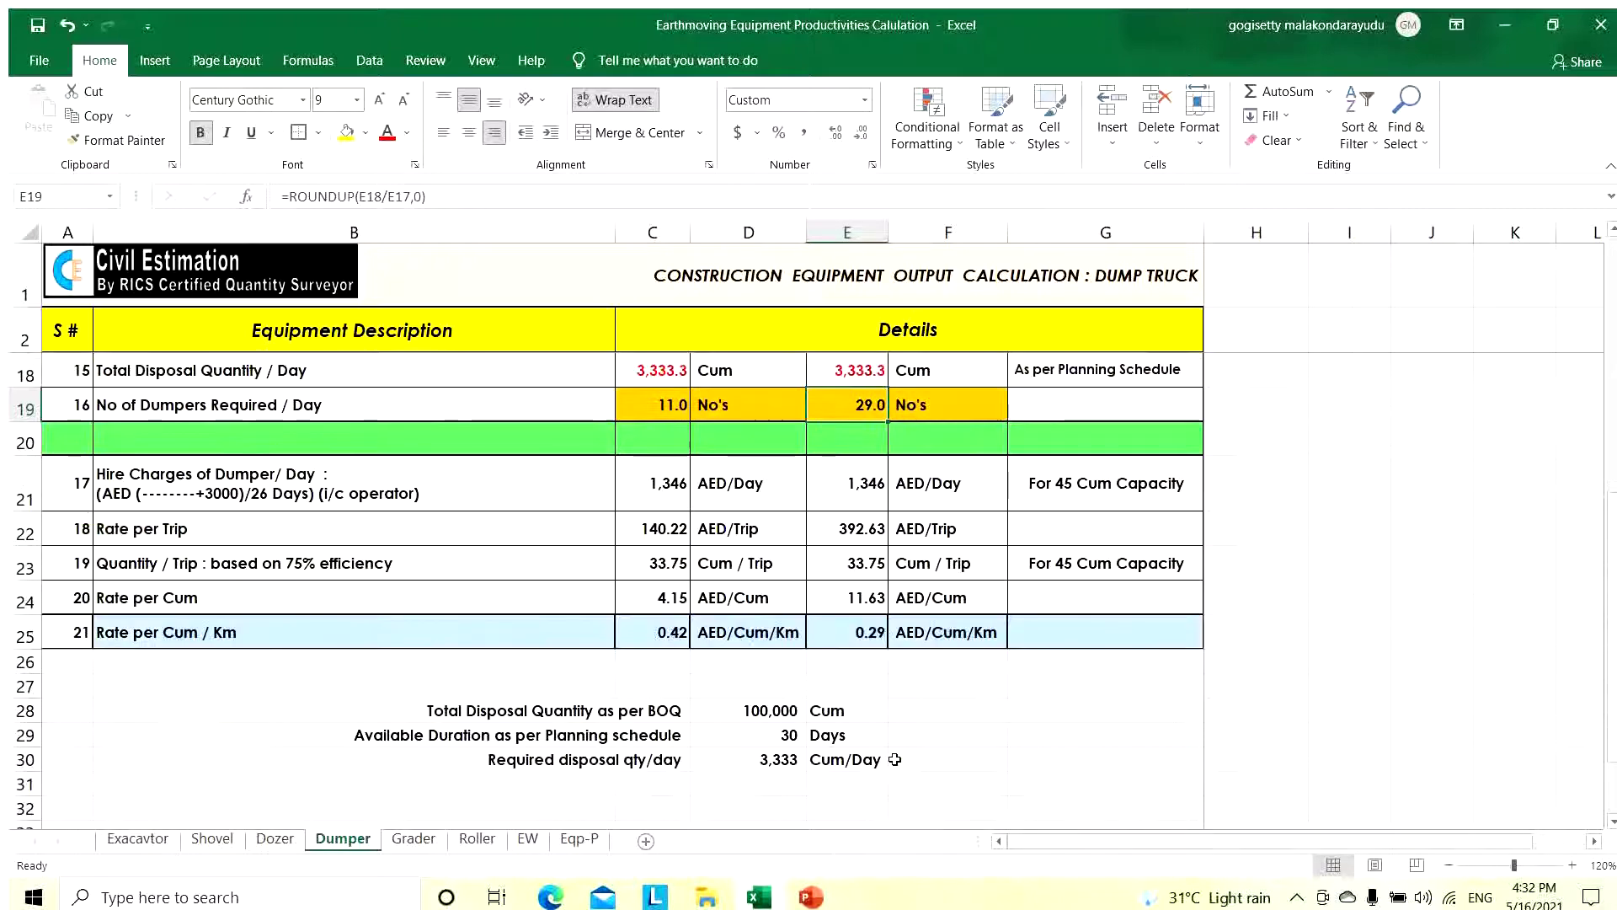
{"action": "scroll", "coordinate": [940, 739], "scroll_direction": "up", "scroll_amount": 5}
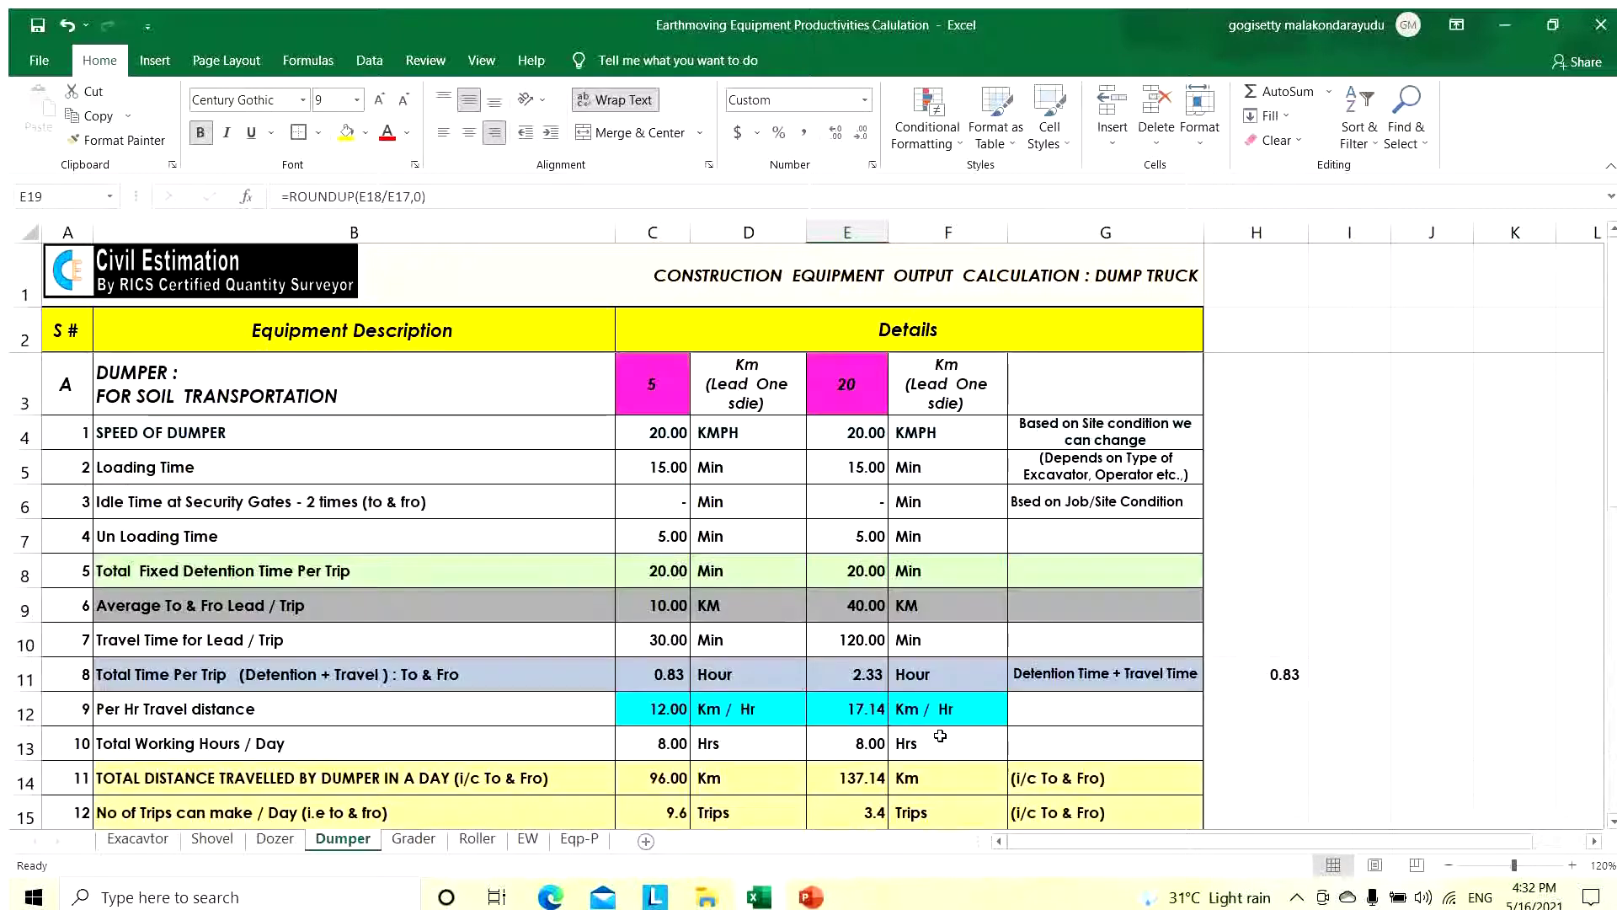
{"action": "scroll", "coordinate": [935, 741], "scroll_direction": "down", "scroll_amount": 6}
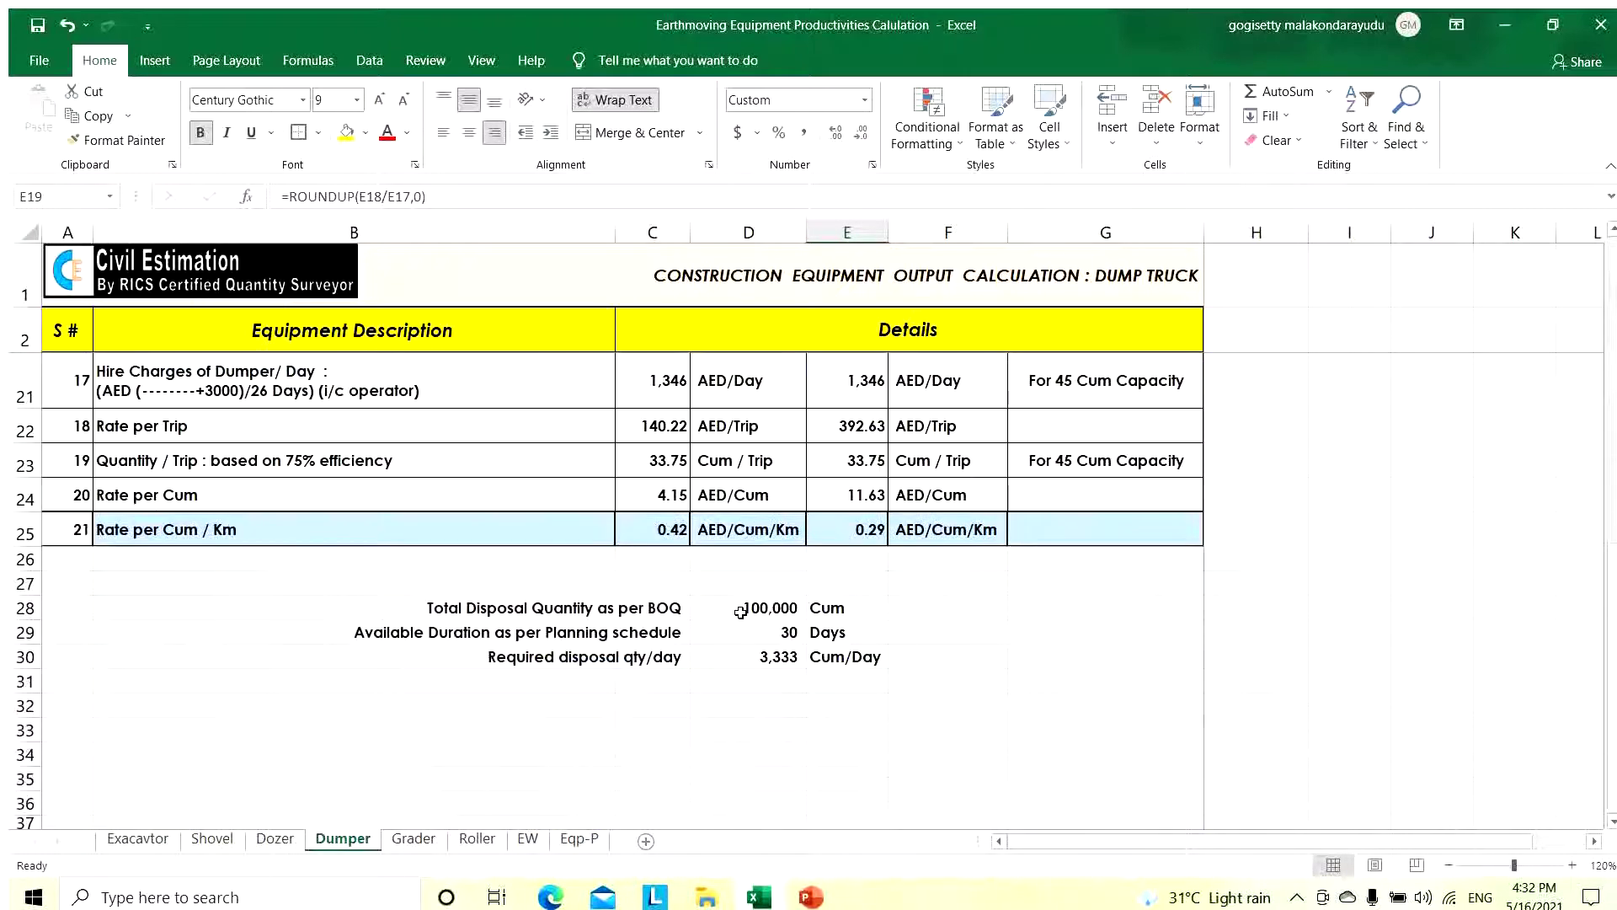
Set the Total Disposal Quantity as per BOQ in D28 to 1,000,000 Cum
{"action": "left_click", "coordinate": [740, 613]}
{"action": "left_click", "coordinate": [298, 197]}
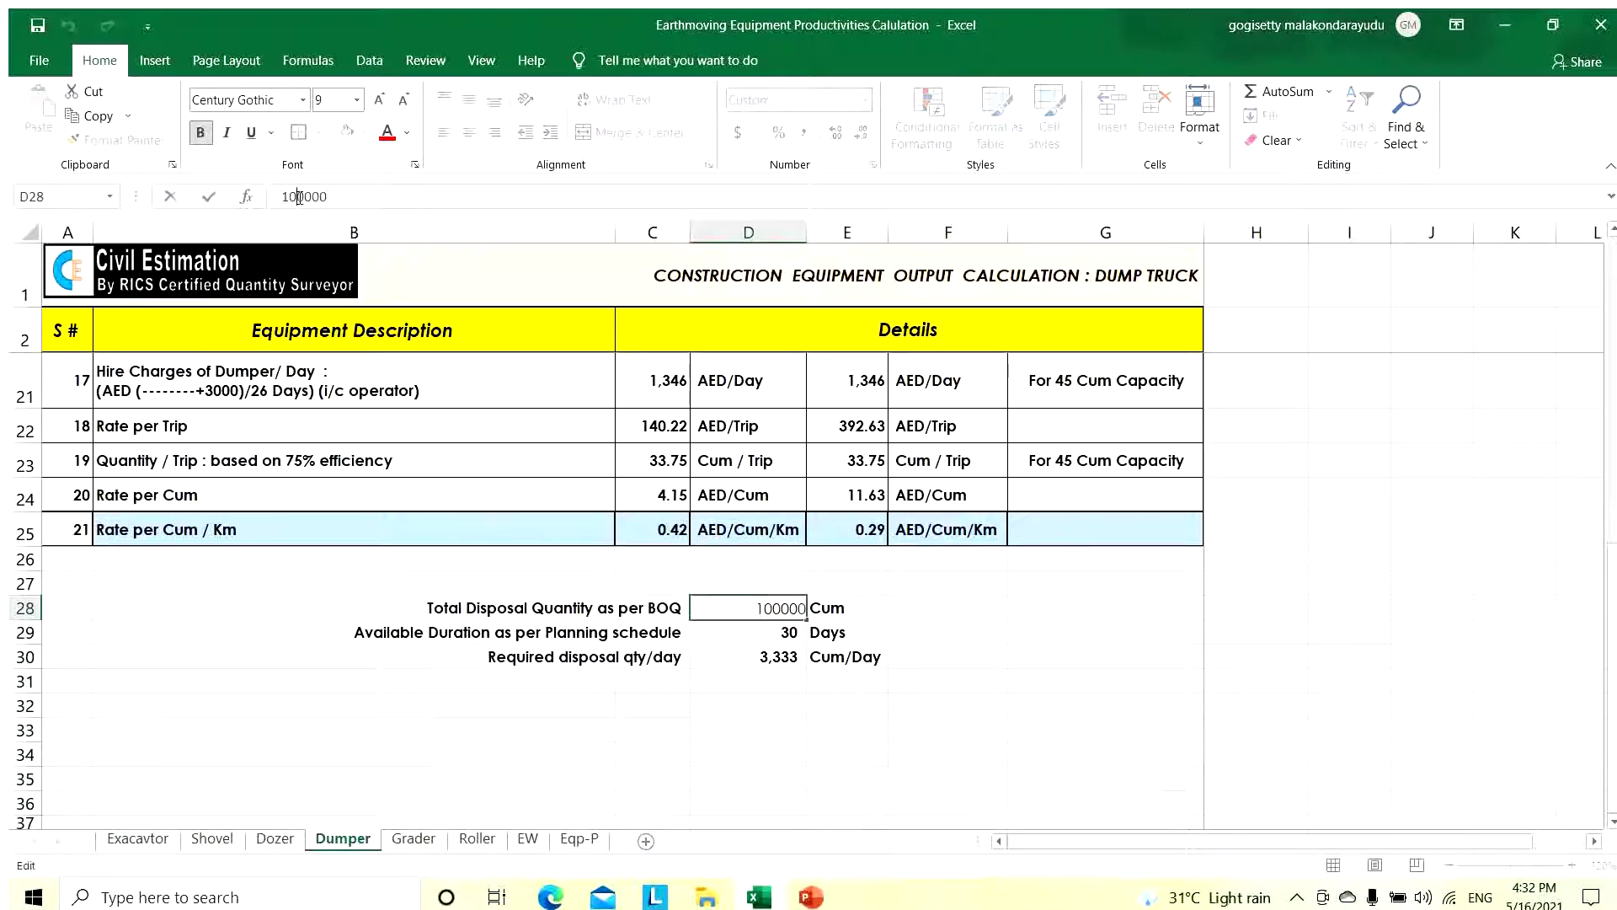
{"action": "type", "text": "0"}
{"action": "key", "text": "Return"}
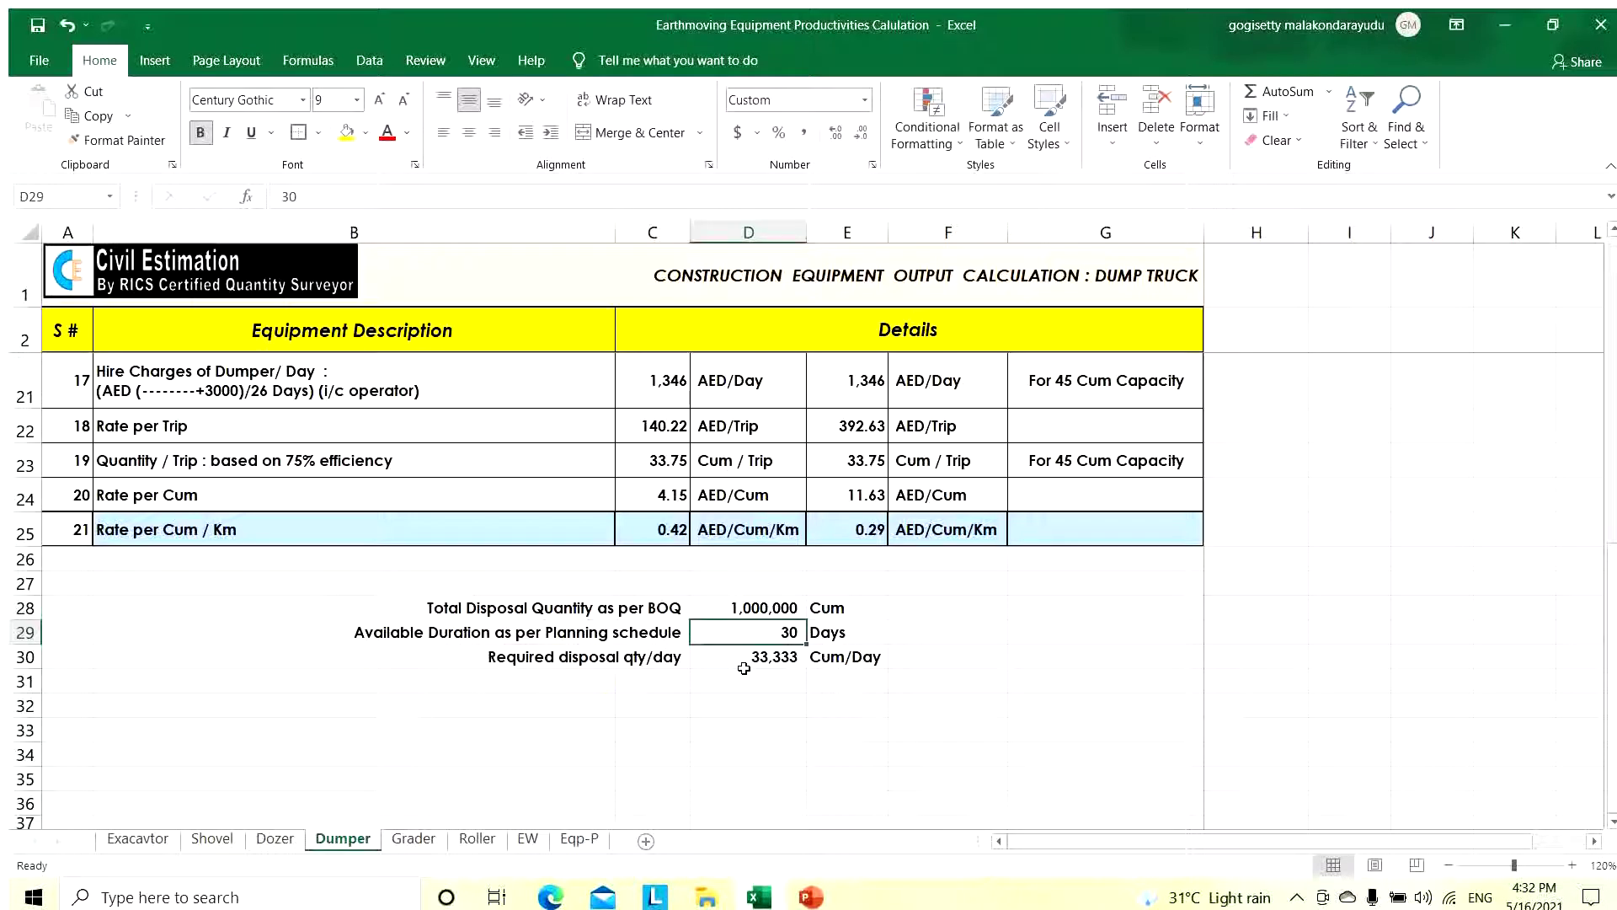
Set the Available Duration as per Planning schedule in D29 to =4*30 days
{"action": "type", "text": "="}
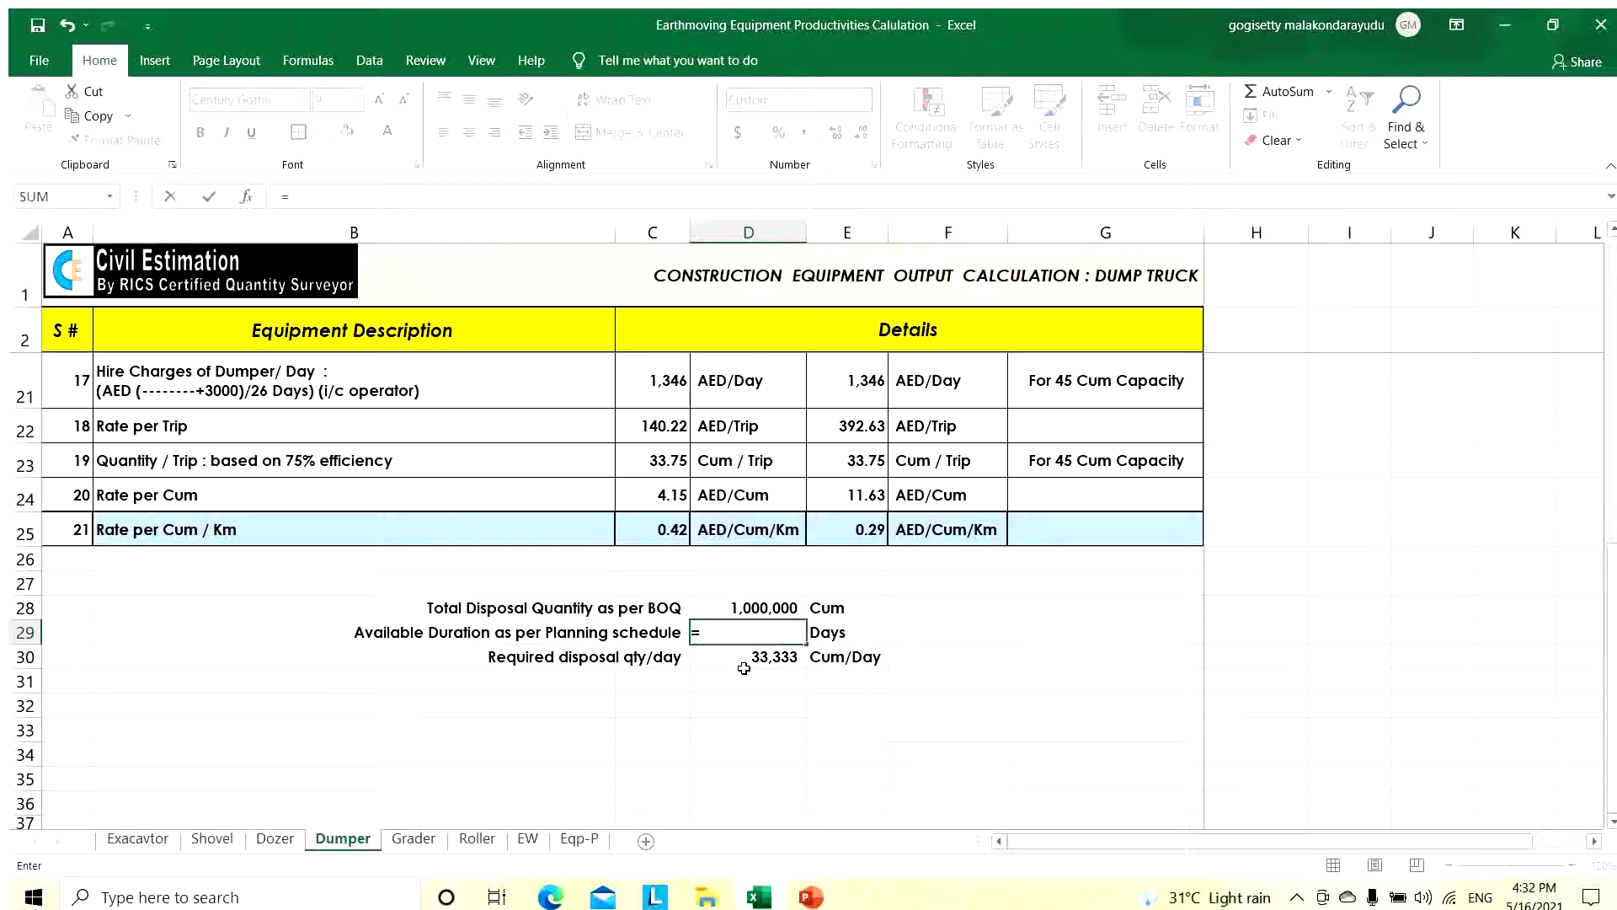
{"action": "type", "text": "4*30"}
{"action": "key", "text": "Return"}
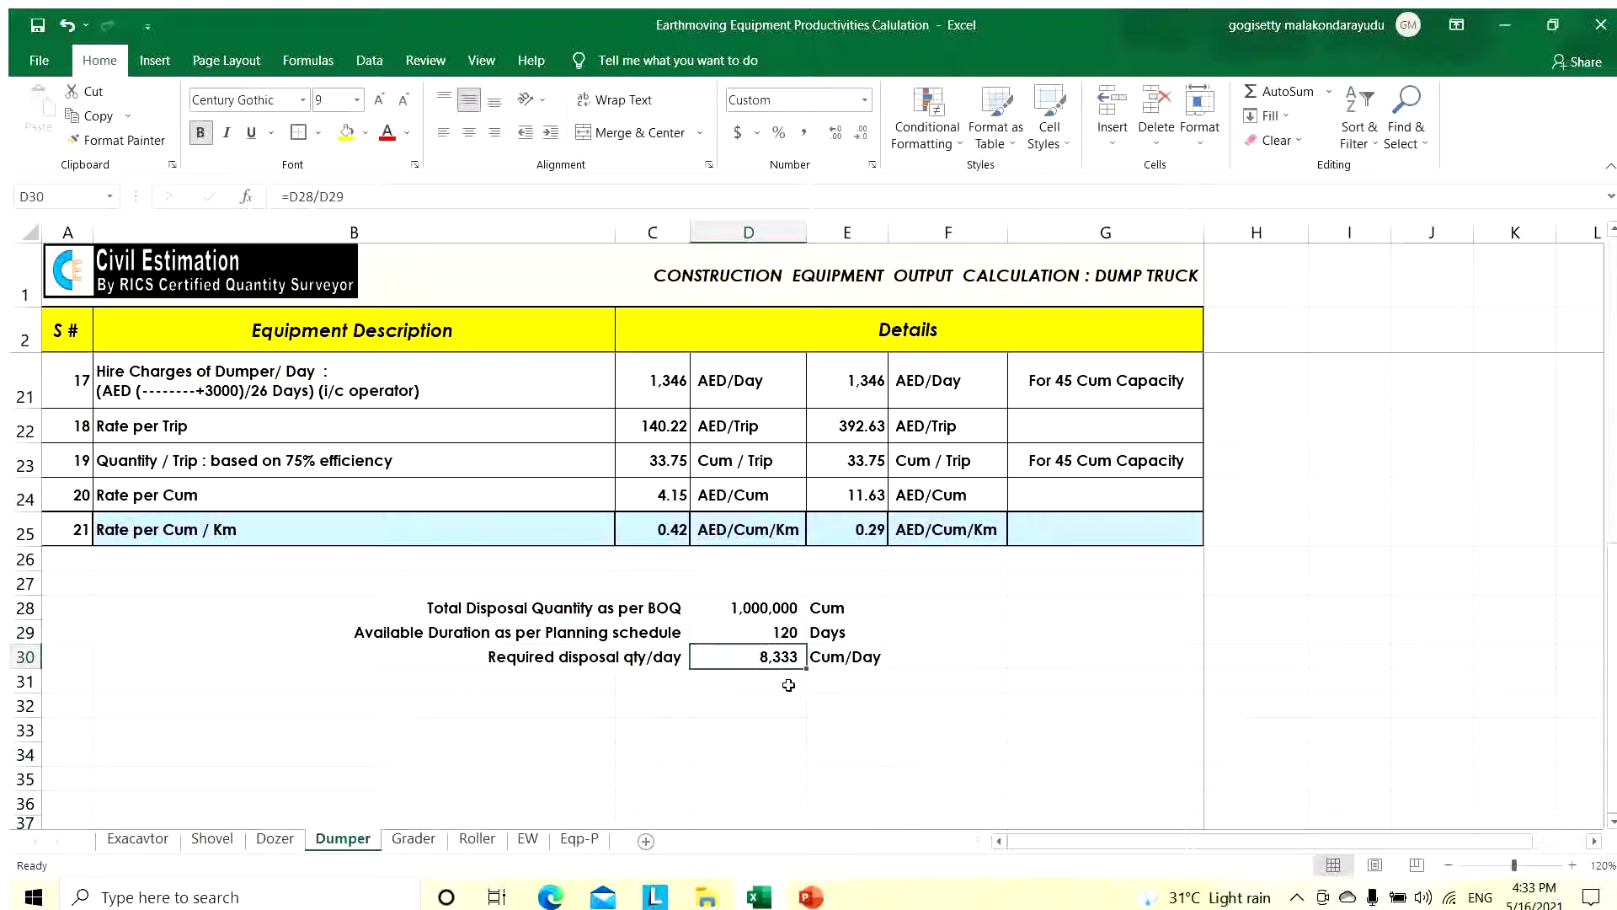
Compare the No of Dumpers Required / Day for the 5 km and 20 km leads in C19 and E19
{"action": "scroll", "coordinate": [823, 680], "scroll_direction": "up", "scroll_amount": 3}
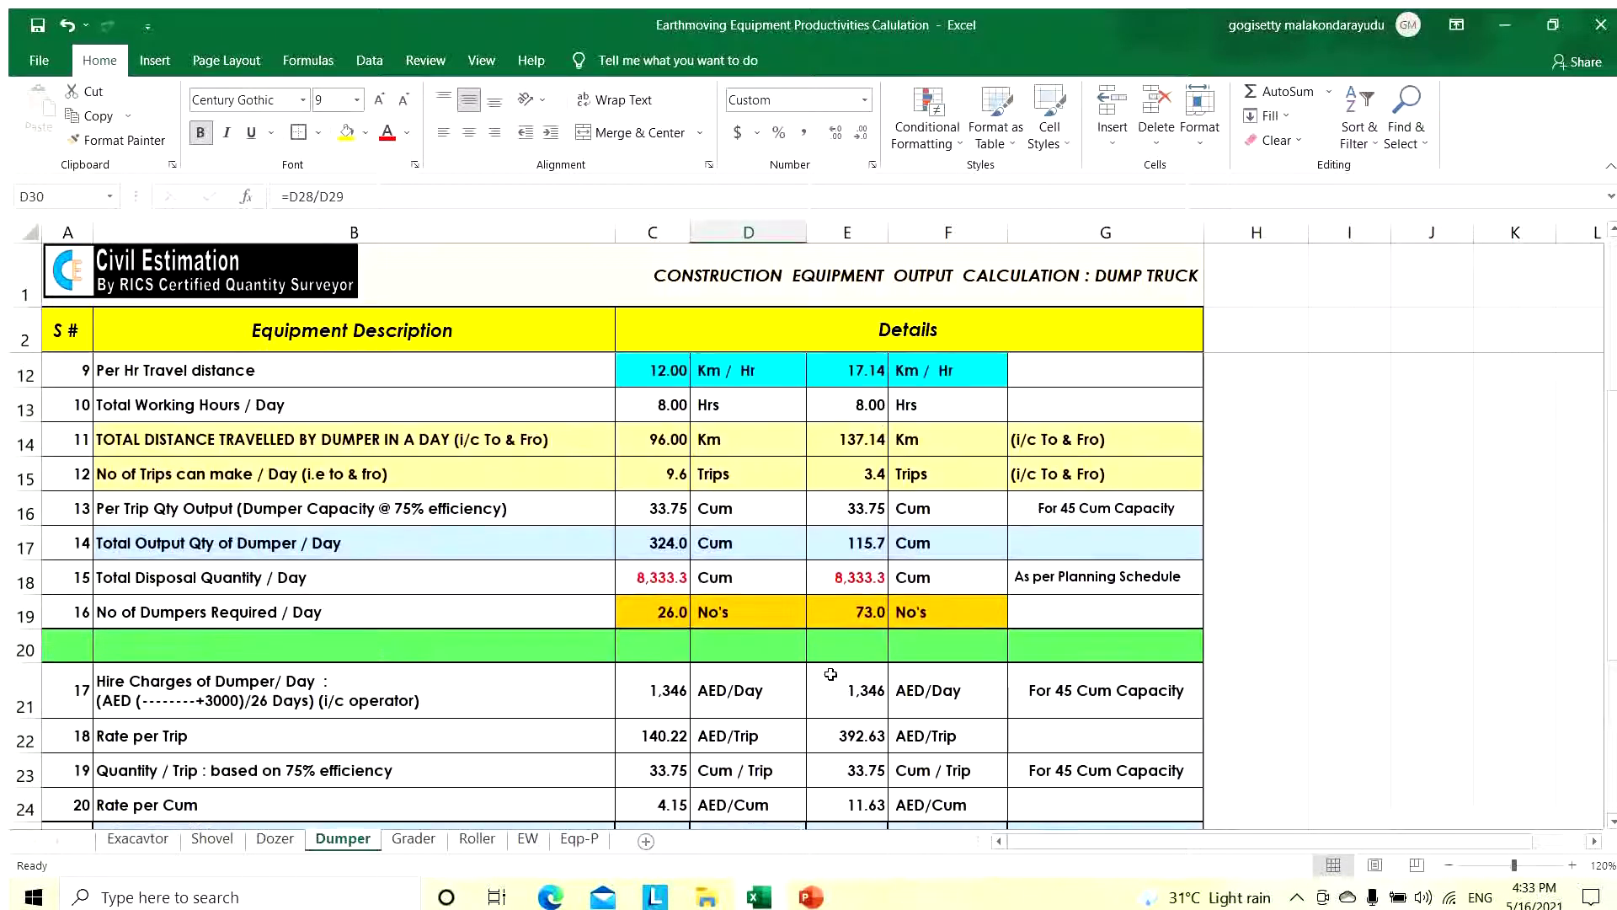
{"action": "left_click", "coordinate": [663, 604]}
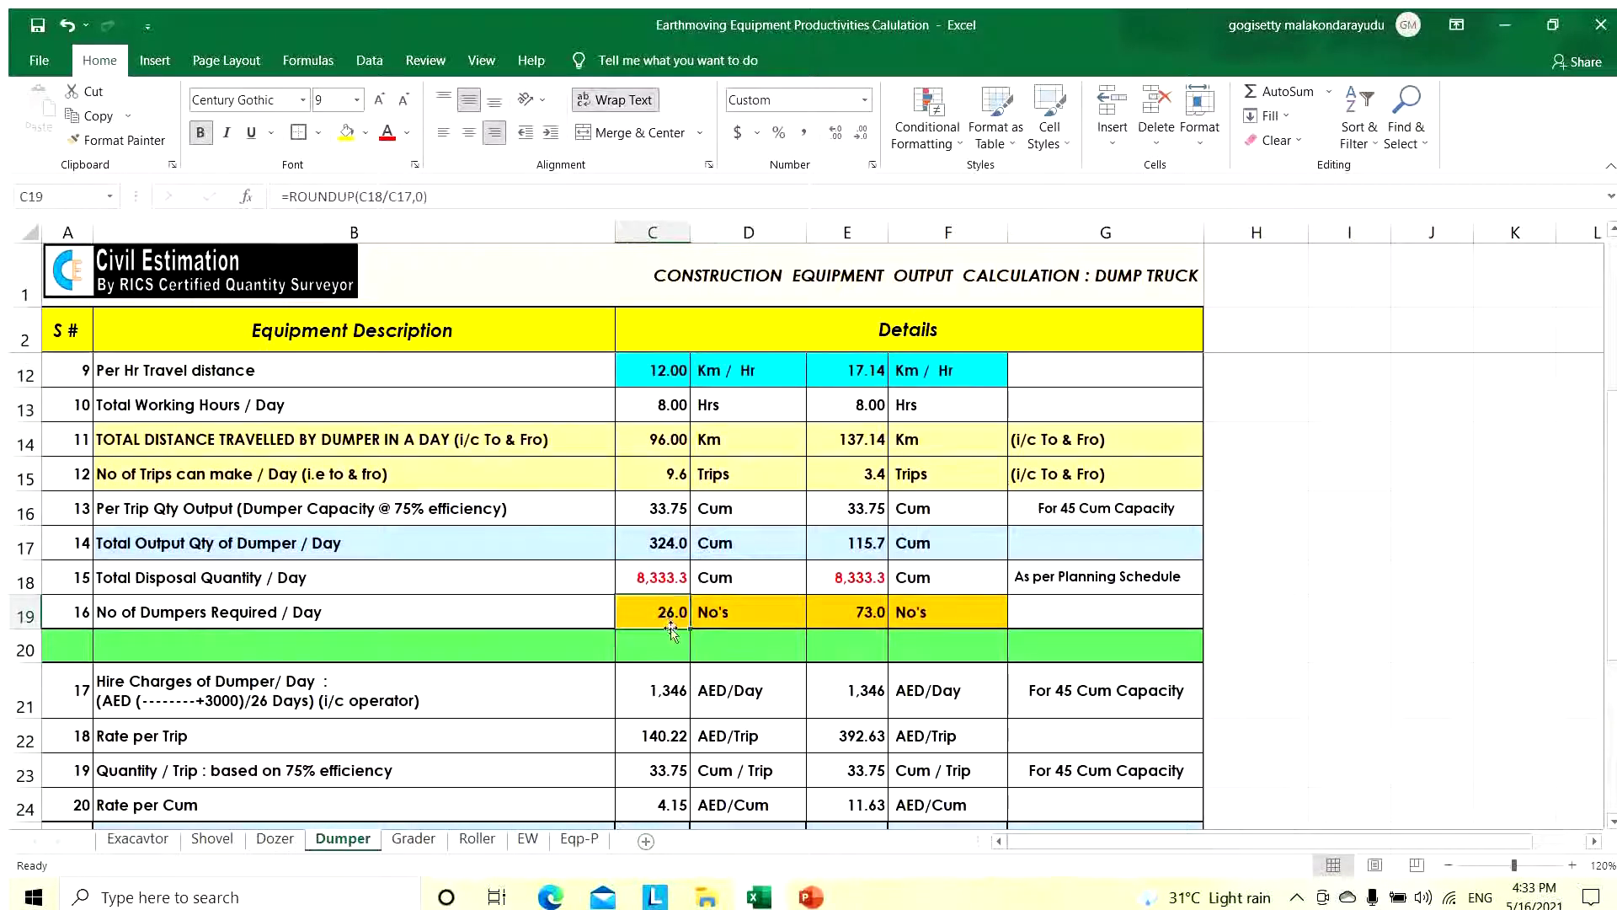
{"action": "scroll", "coordinate": [670, 615], "scroll_direction": "up", "scroll_amount": 3}
{"action": "left_click", "coordinate": [666, 396]}
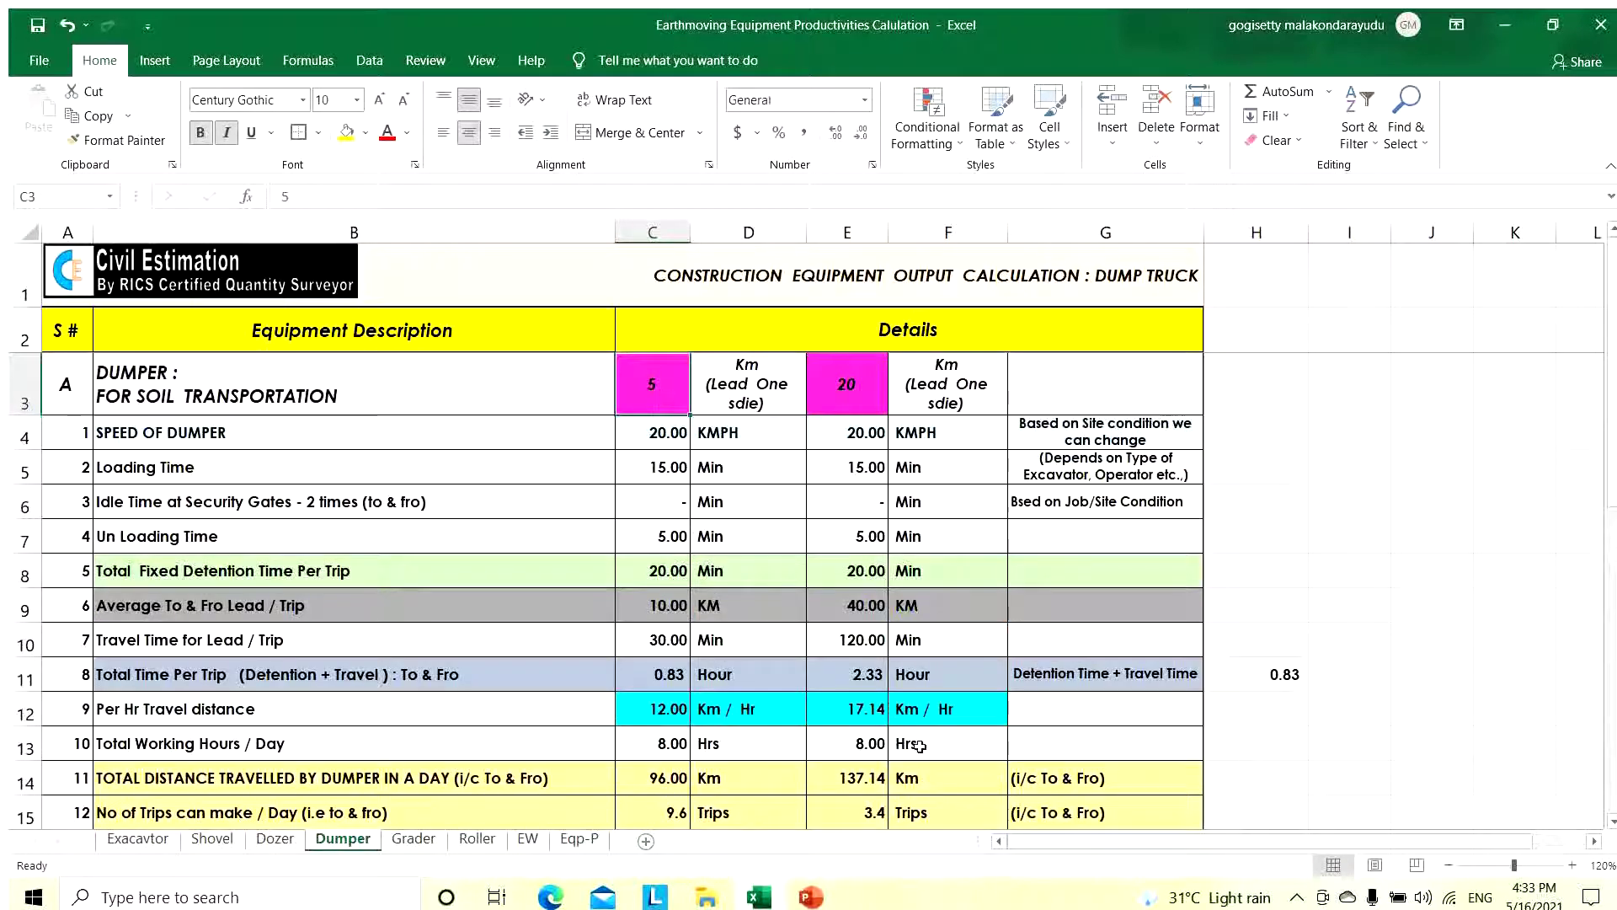
{"action": "left_click", "coordinate": [837, 409]}
{"action": "scroll", "coordinate": [837, 505], "scroll_direction": "down", "scroll_amount": 3}
{"action": "left_click", "coordinate": [861, 623]}
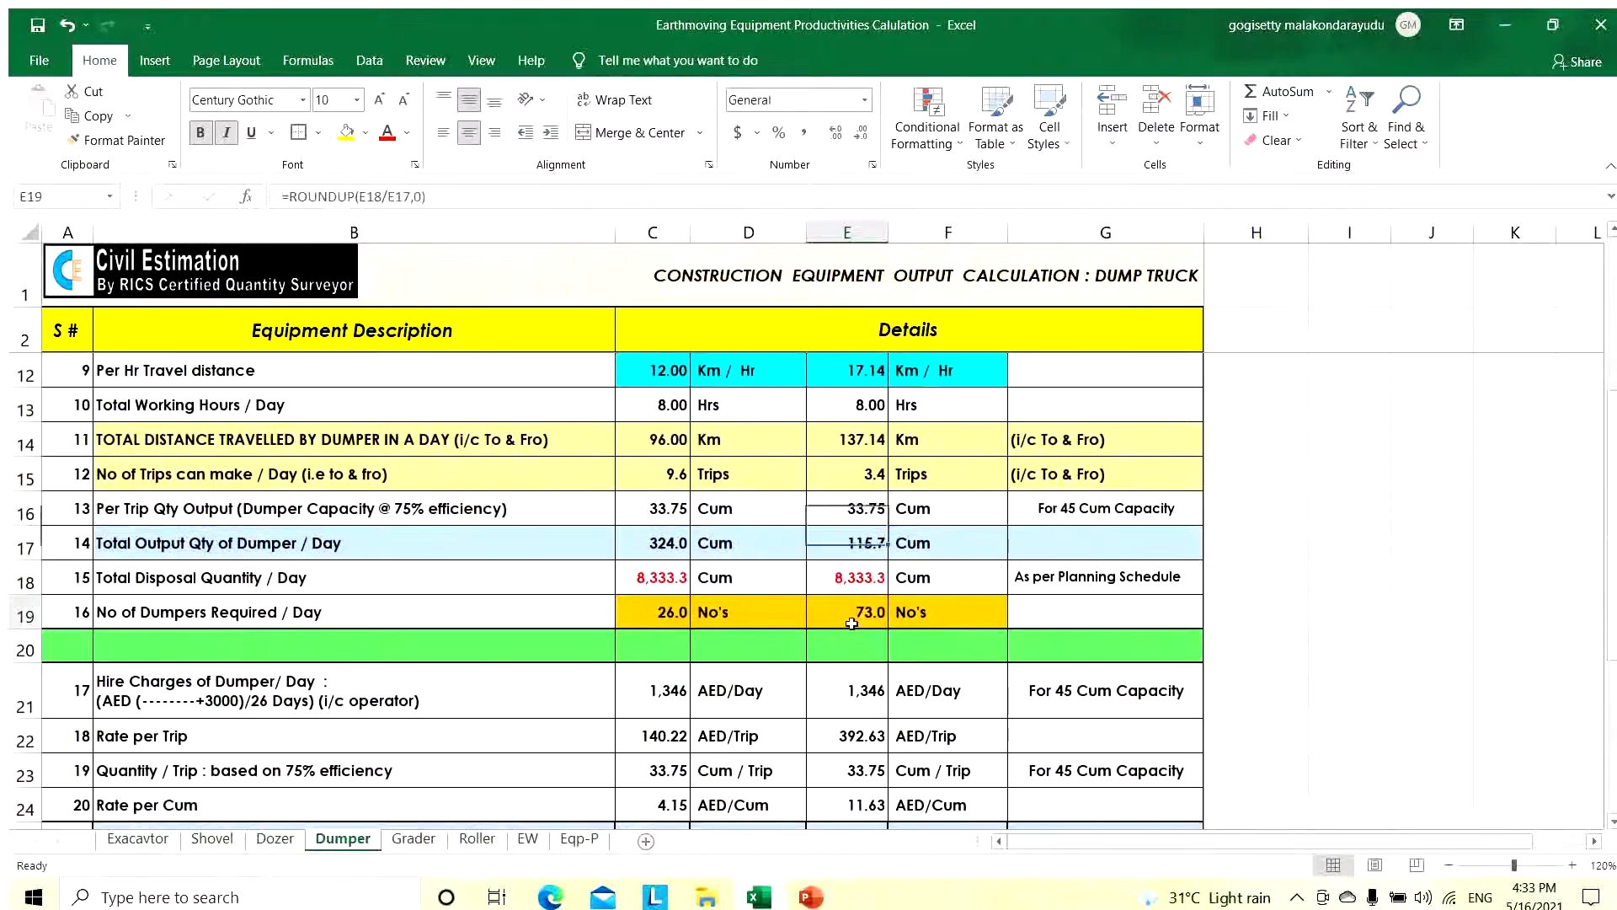
{"action": "scroll", "coordinate": [960, 704], "scroll_direction": "down", "scroll_amount": 3}
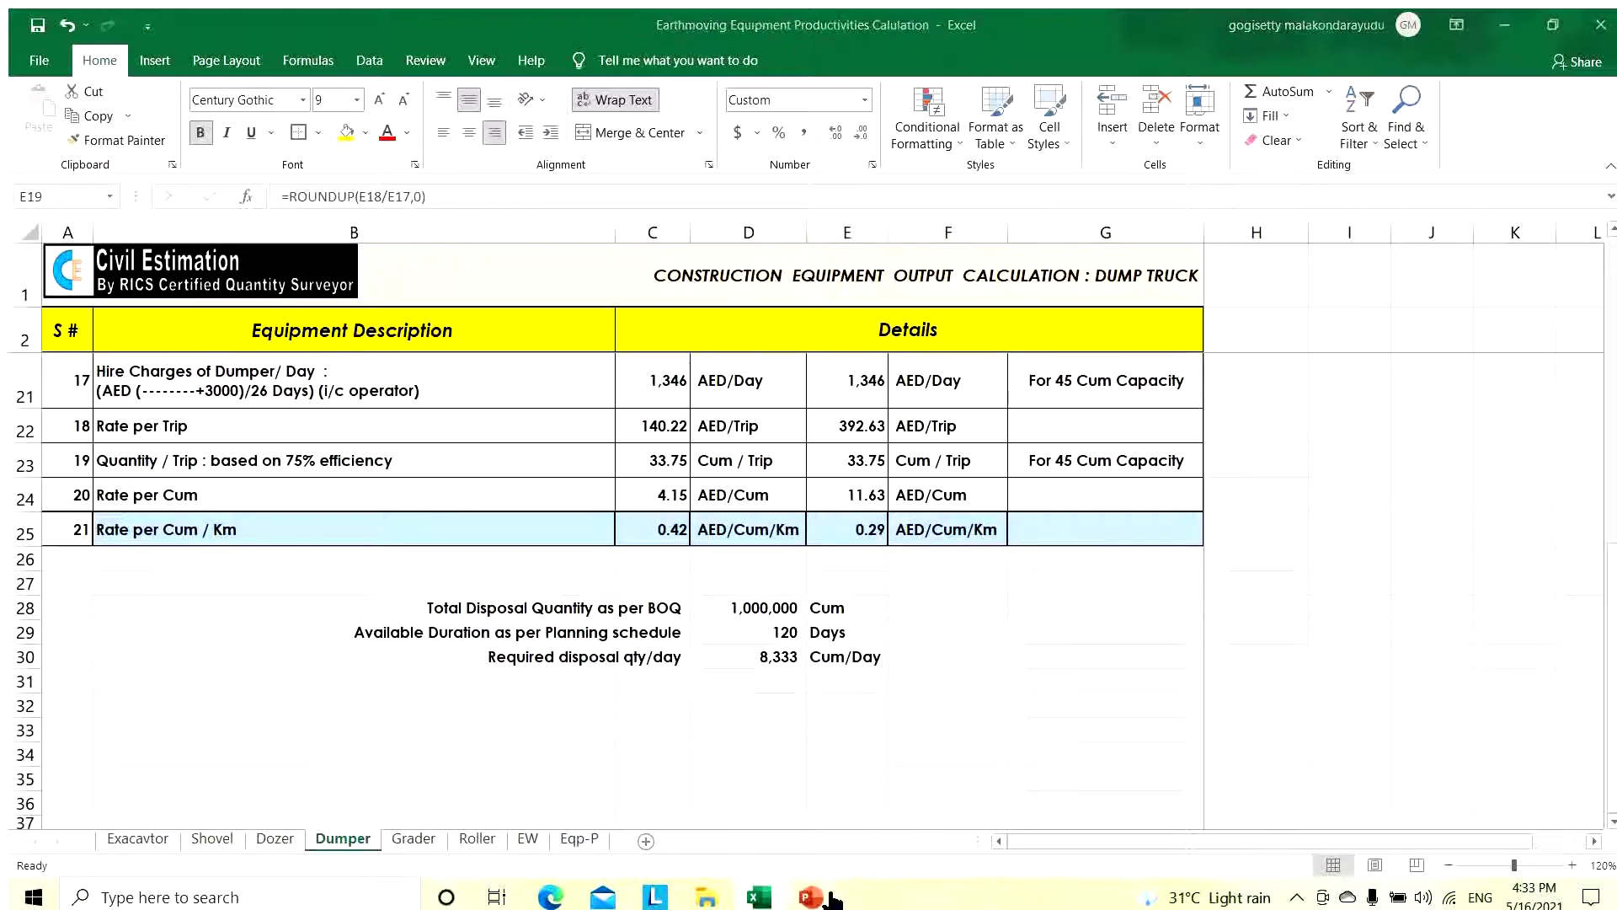
Switch to the dumper productivity presentation in PowerPoint and show the closing Thank You slide
{"action": "key", "text": "alt+Tab"}
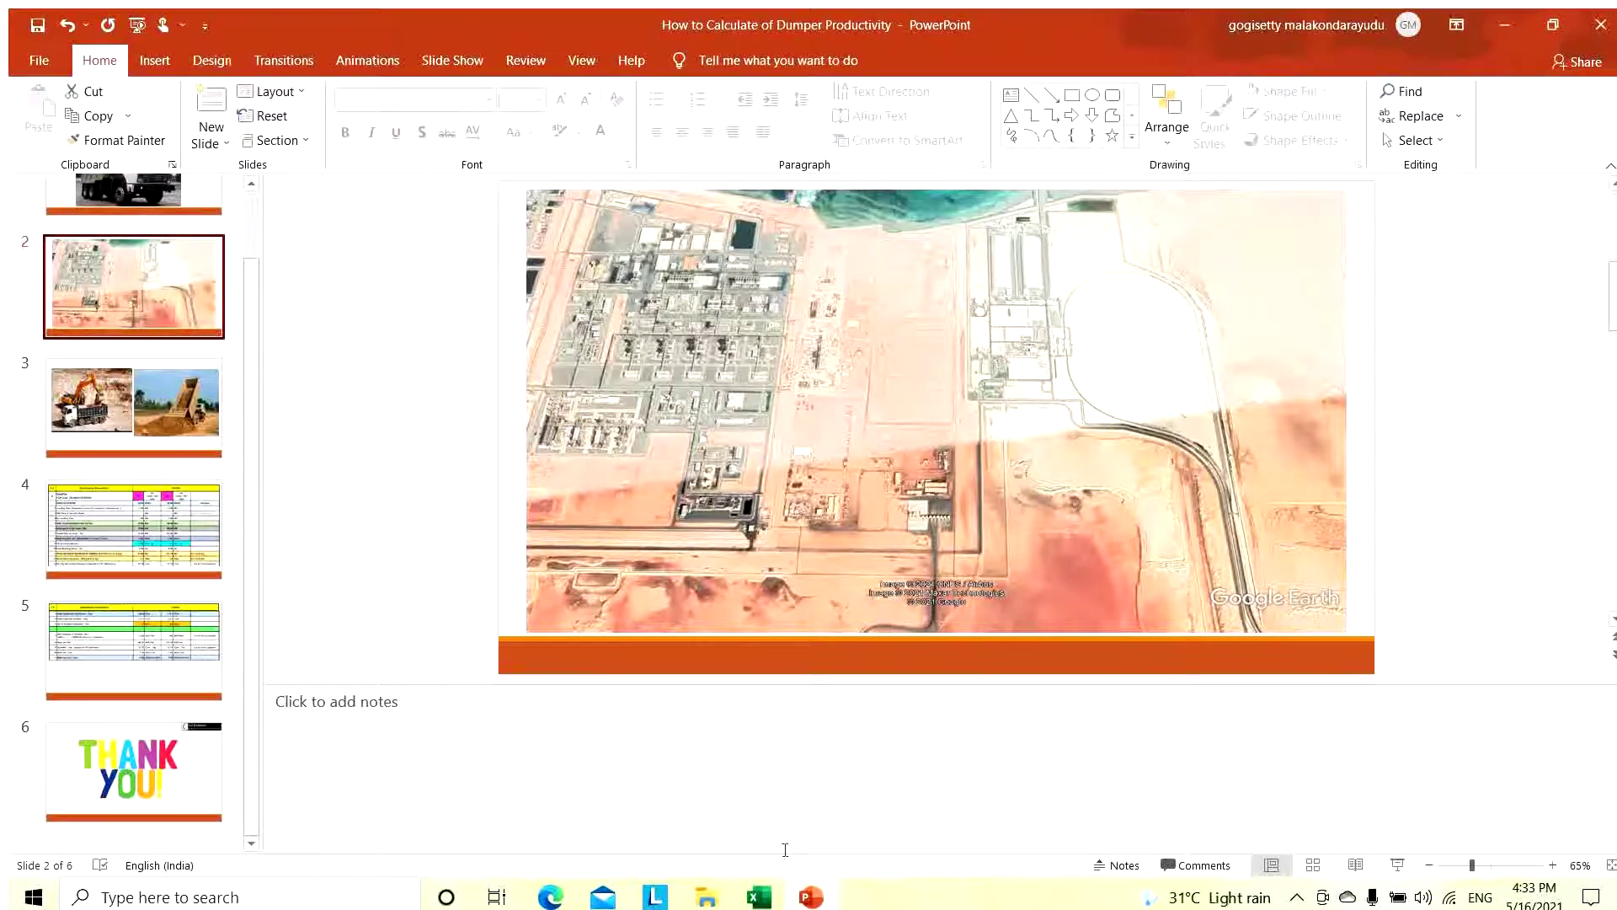
{"action": "key", "text": "End"}
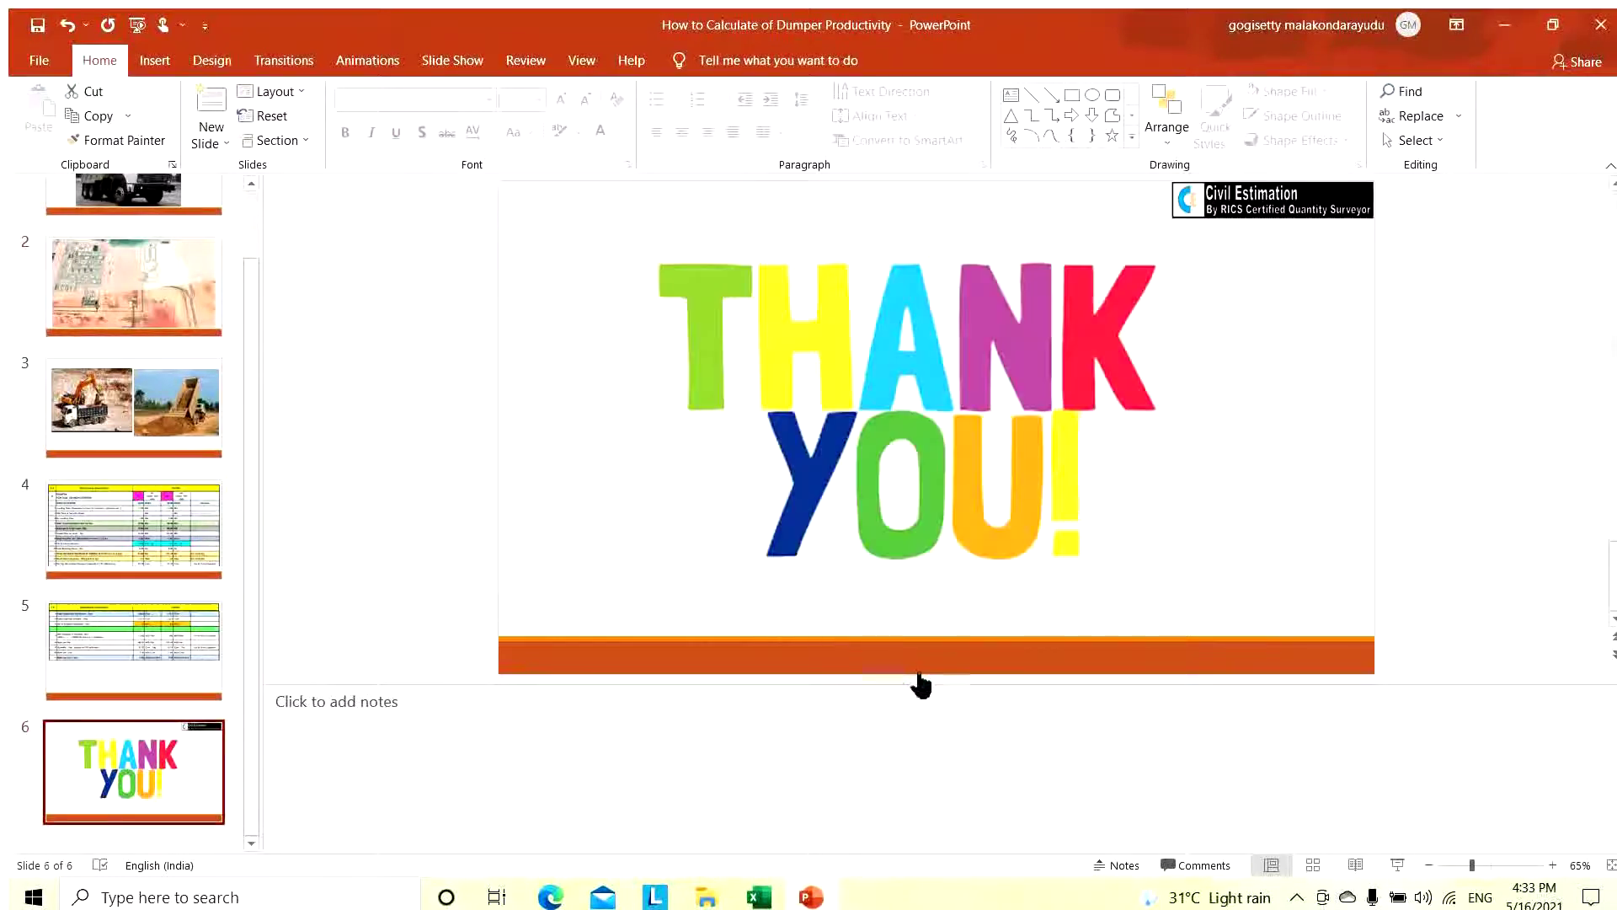
{"action": "left_click", "coordinate": [1297, 898]}
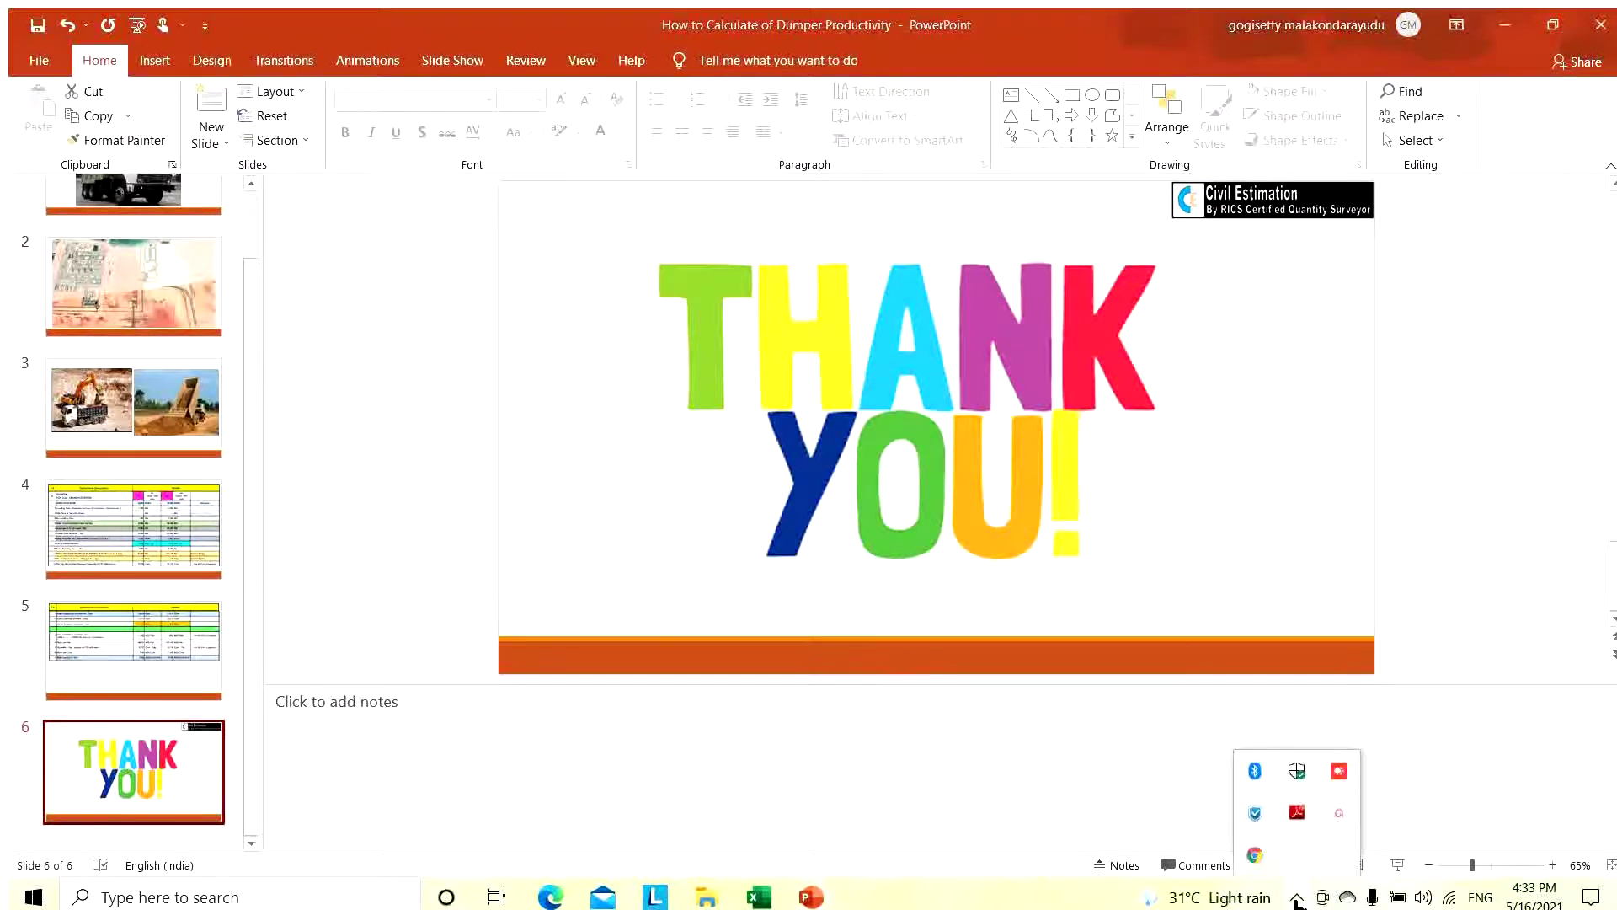